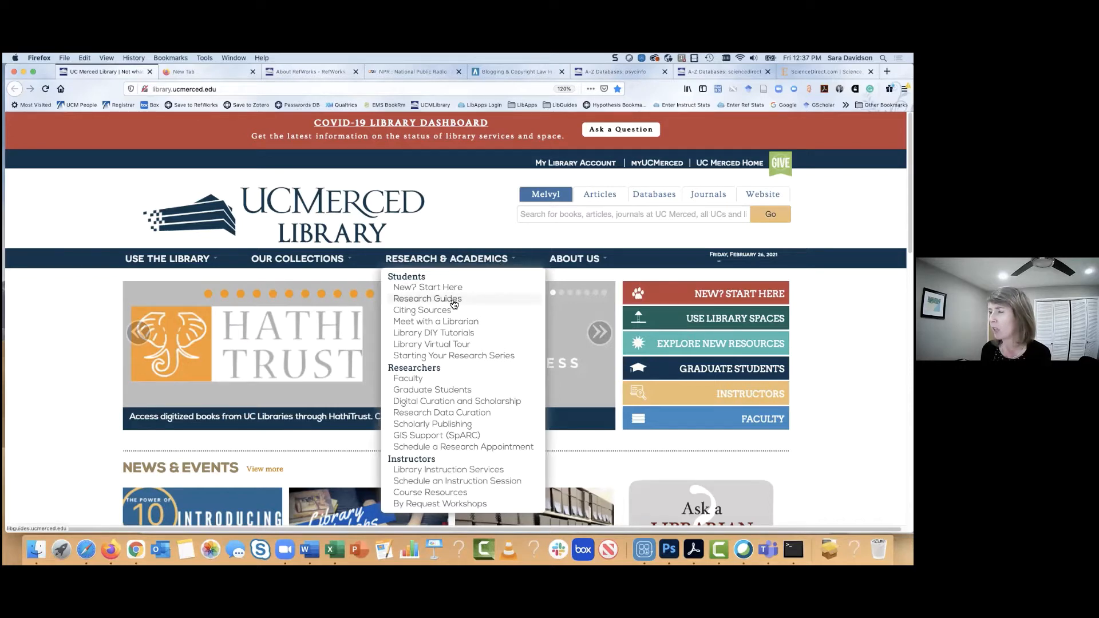
Search the library's research guides for 'refworks' and open the About RefWorks guide page.
left_click(454, 302)
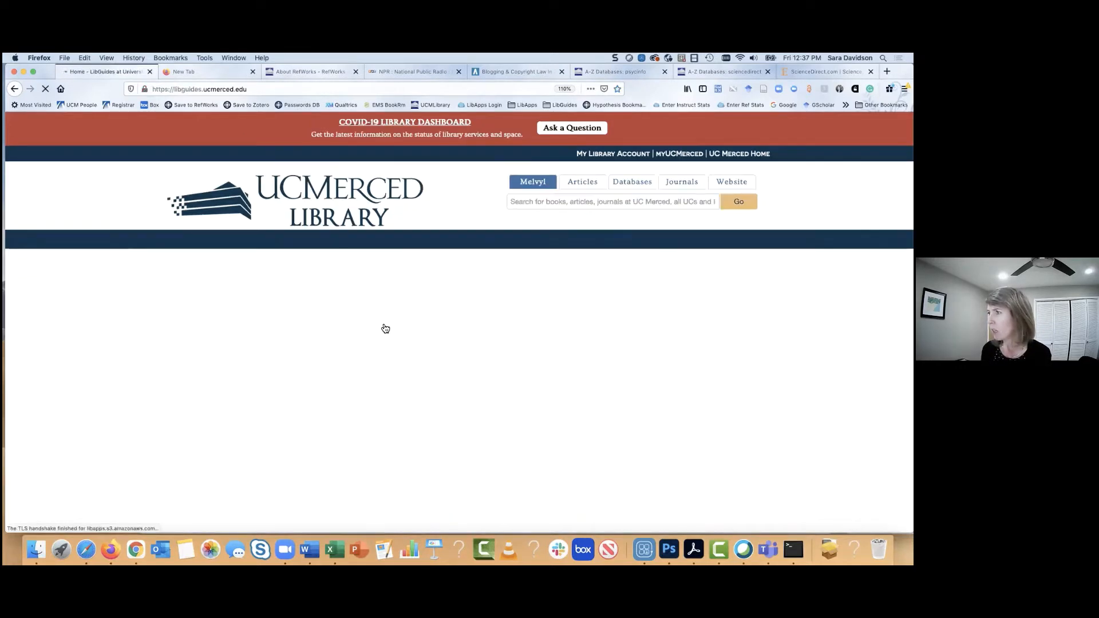
left_click(271, 342)
type("refworks")
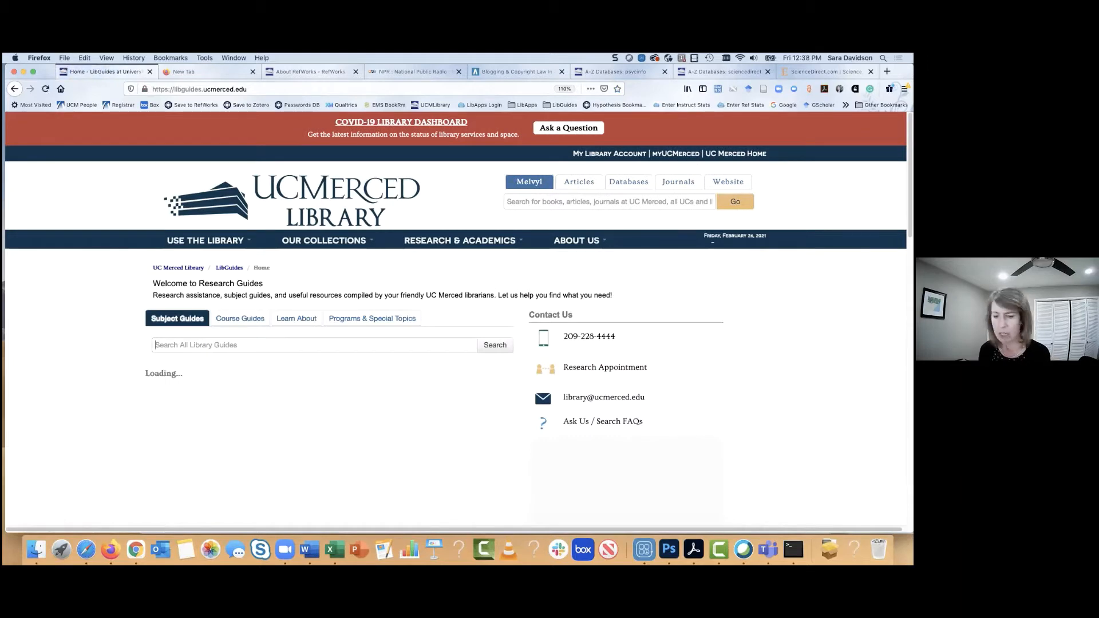
key("Return")
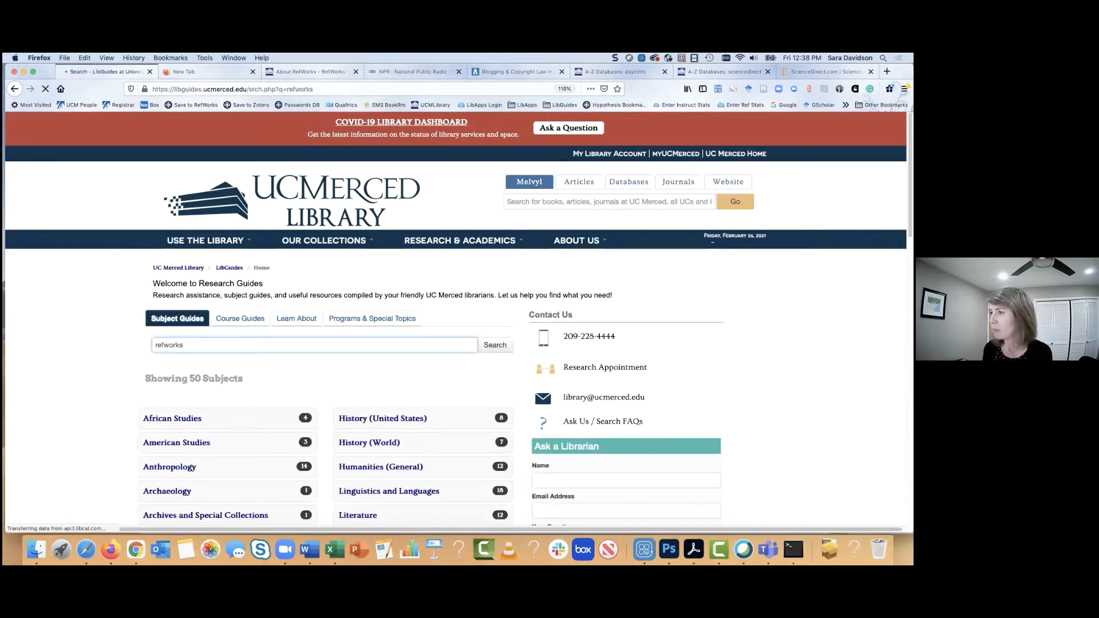
left_click(221, 383)
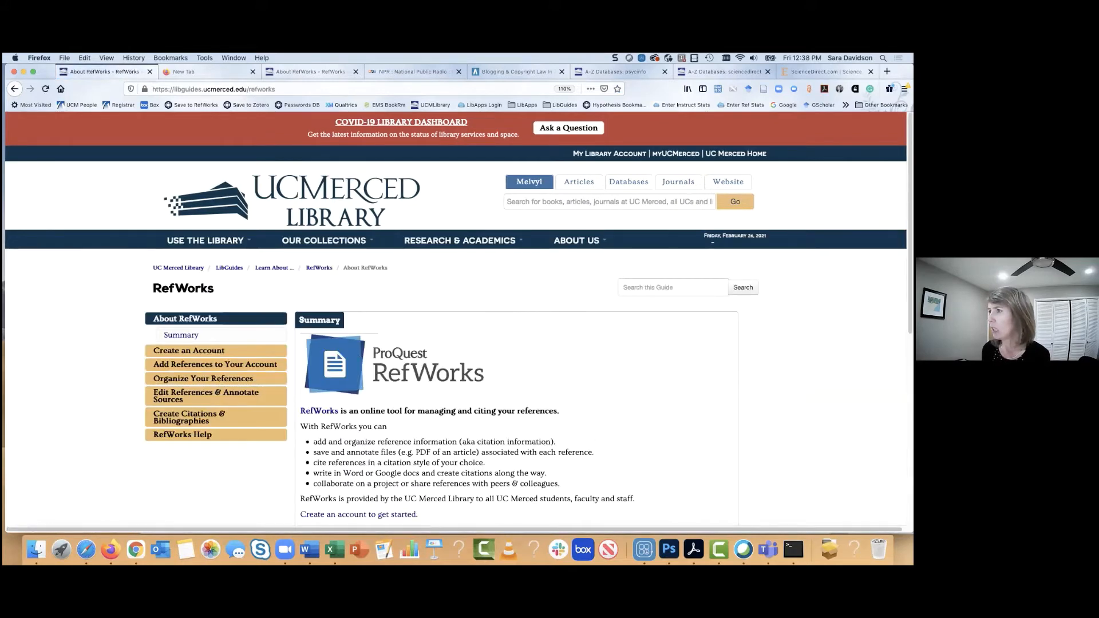
Scroll through the About RefWorks page and check its web address.
scroll(448, 320, "down", 3)
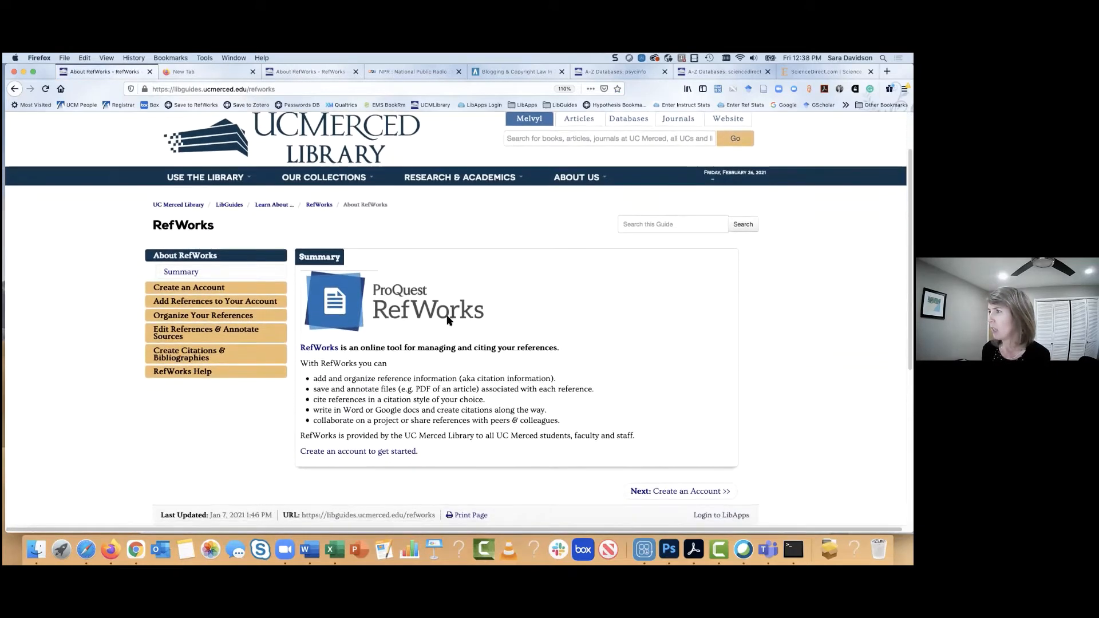
left_click(285, 90)
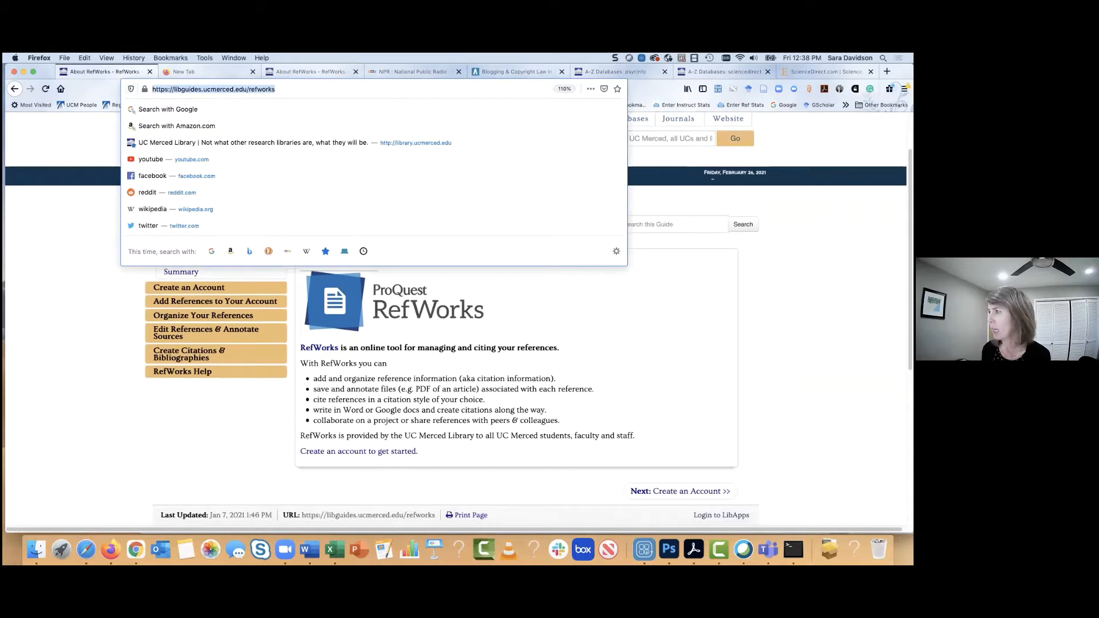
left_click(80, 229)
scroll(456, 318, "down", 2)
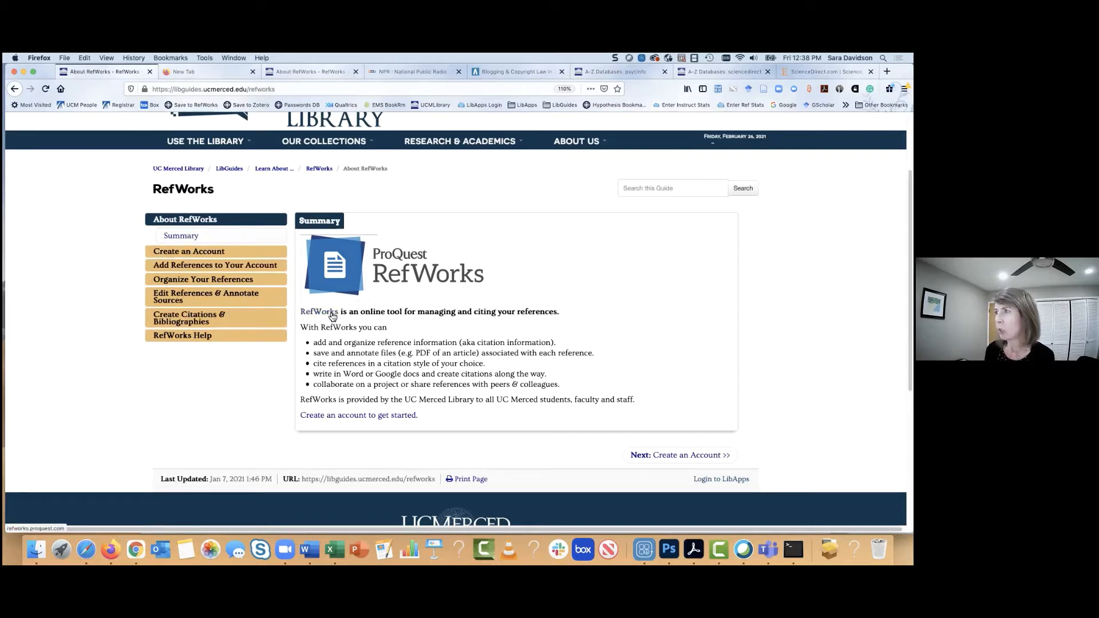
Web-search 'refworks' in the new tab and open the 'Login - RefWorks' result.
left_click(225, 76)
left_click(320, 149)
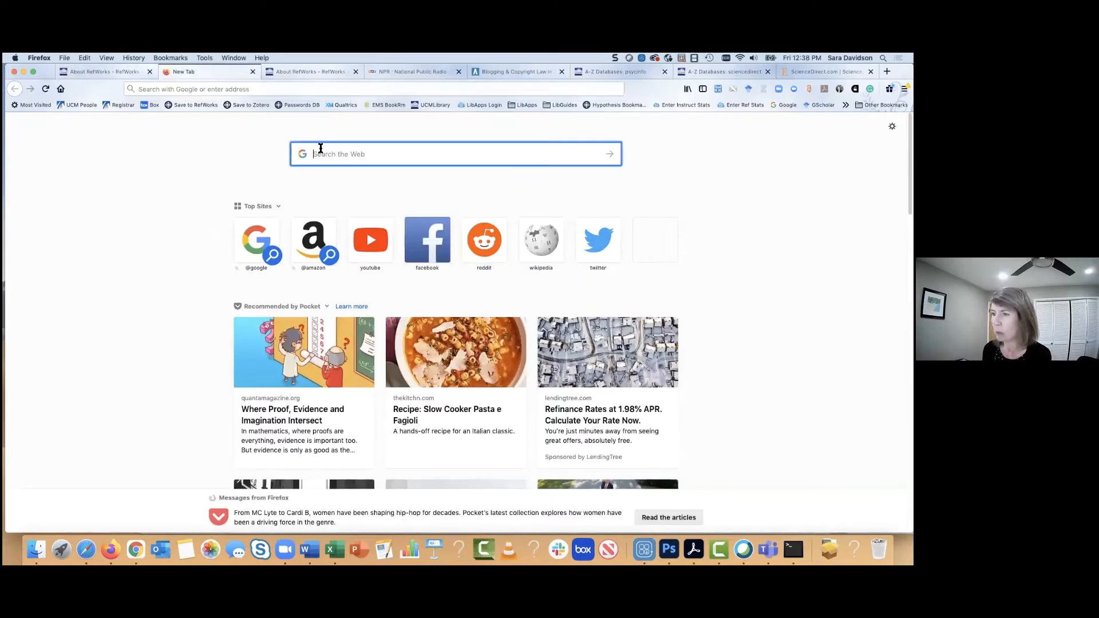
type("refworks")
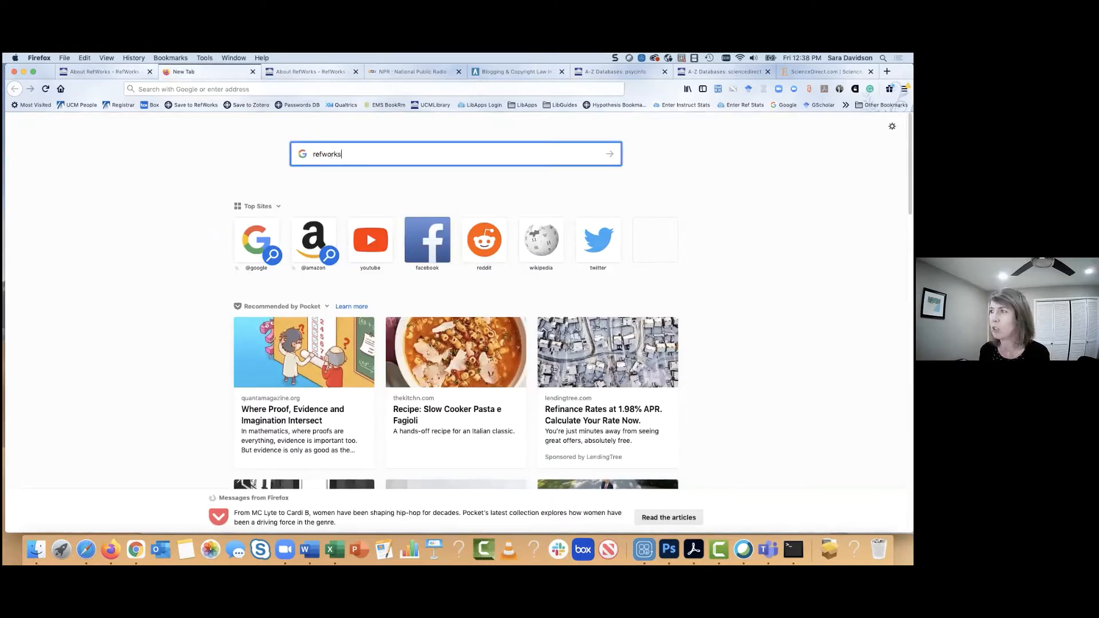
key("Return")
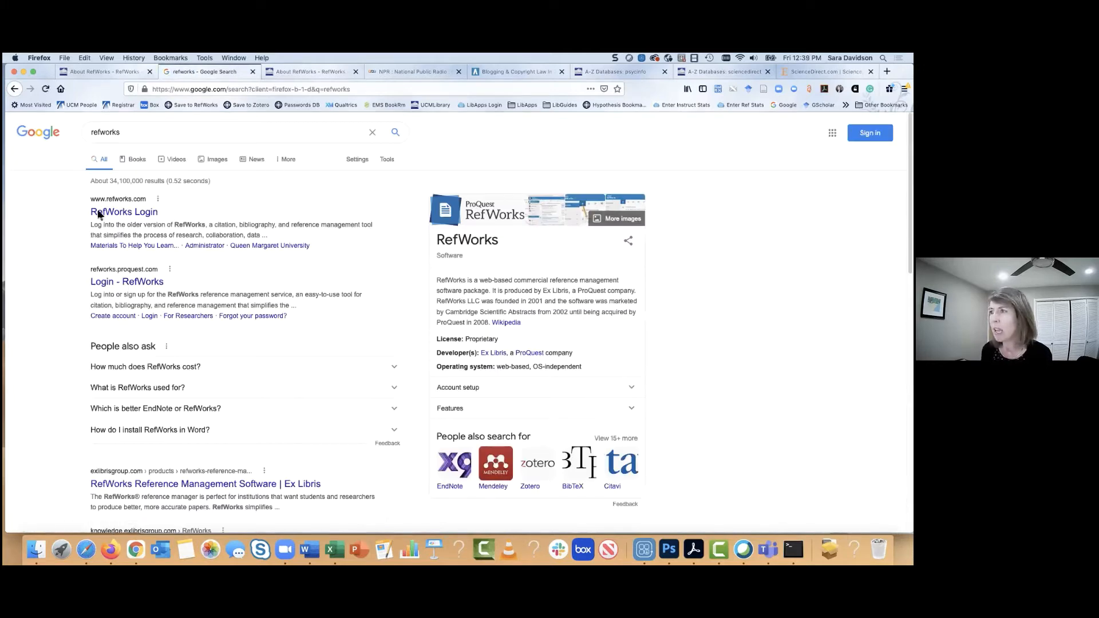
left_click_drag(85, 270, 102, 288)
left_click(110, 287)
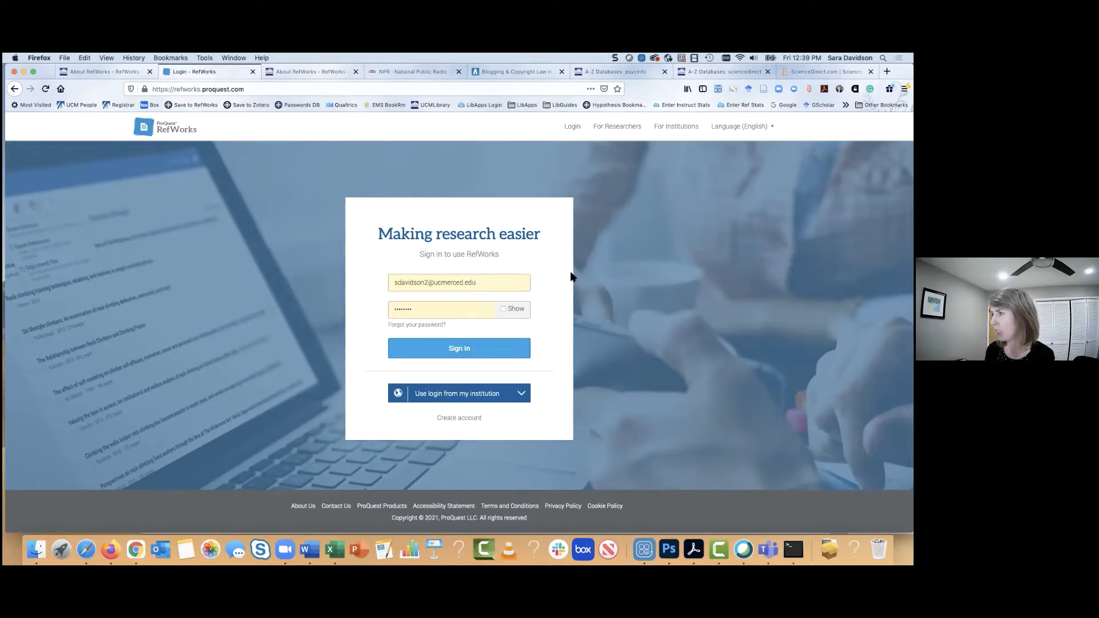
Log in through University of California, Merced with the saved campus username.
left_click(522, 396)
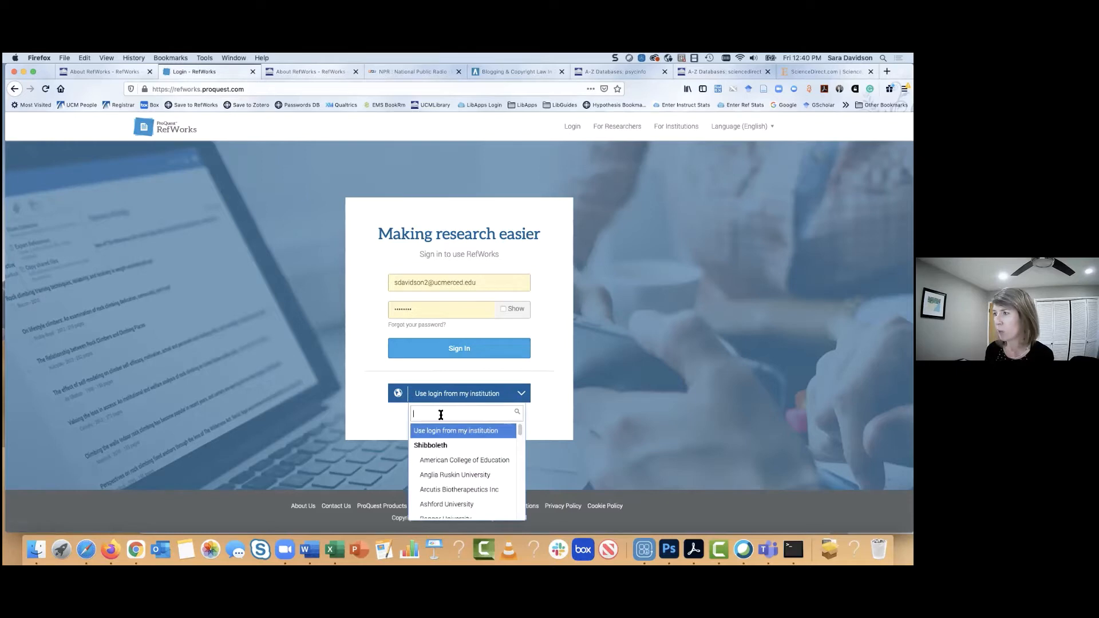
type("merced")
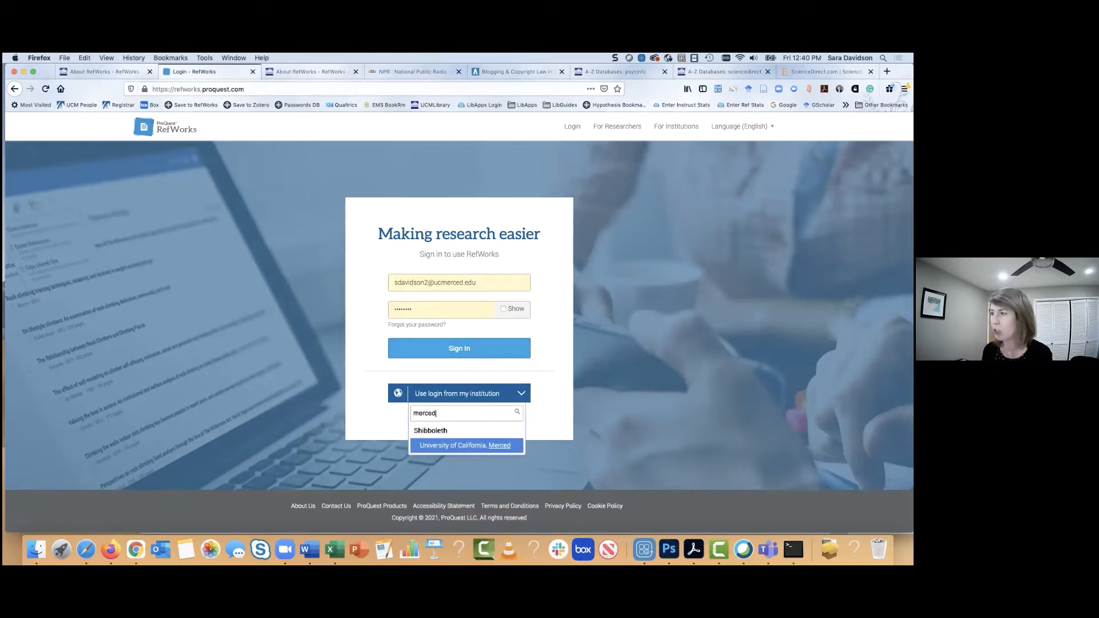
left_click(440, 447)
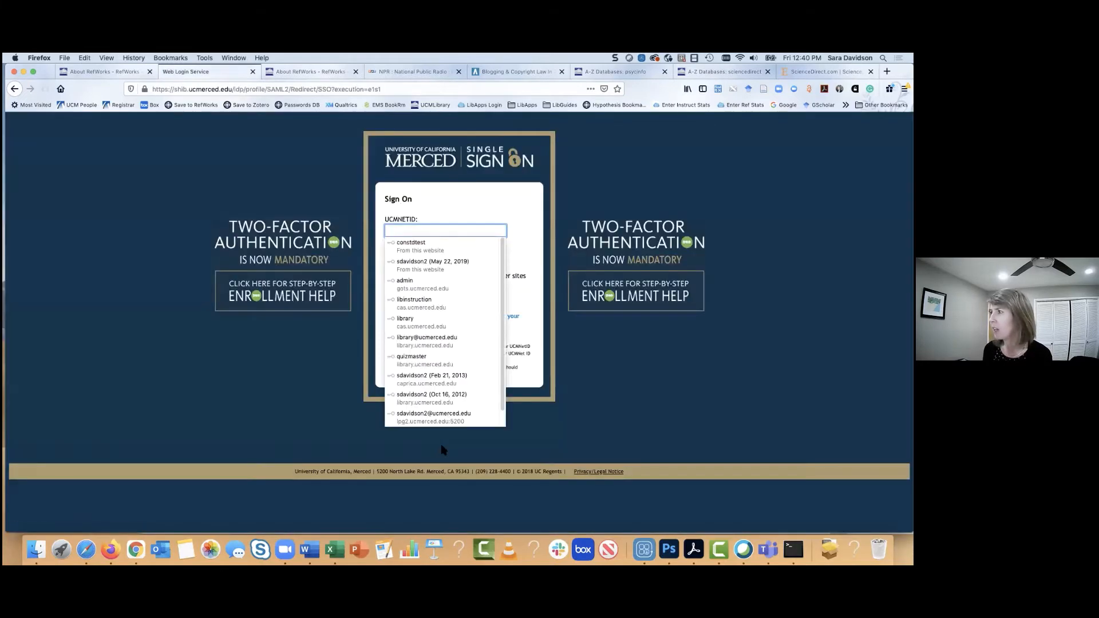
type("sdavidson2")
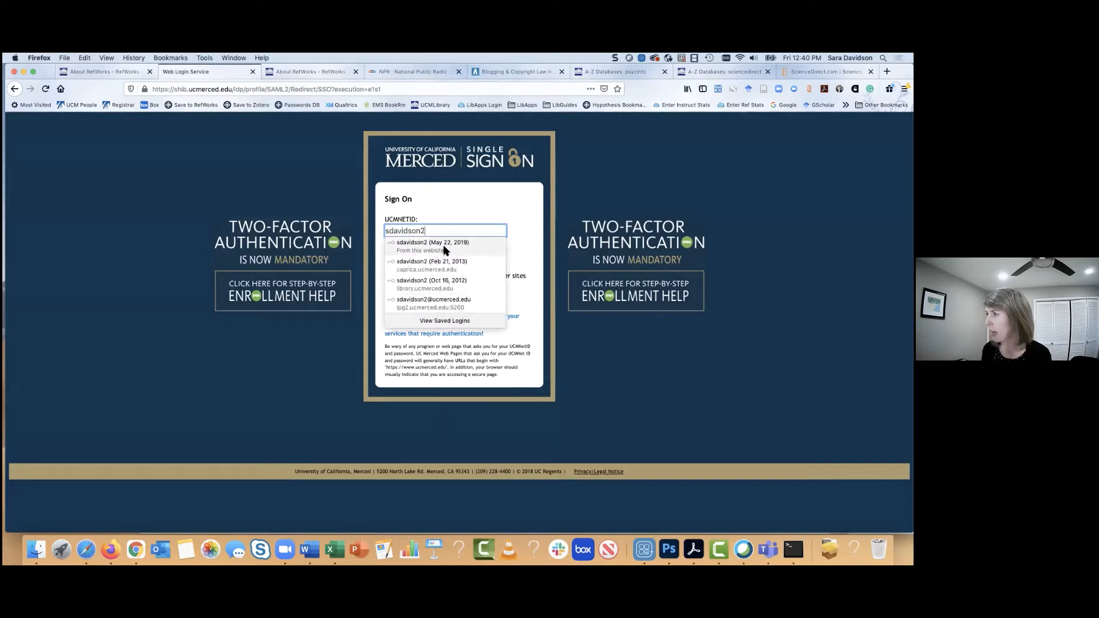
left_click(443, 247)
left_click(445, 288)
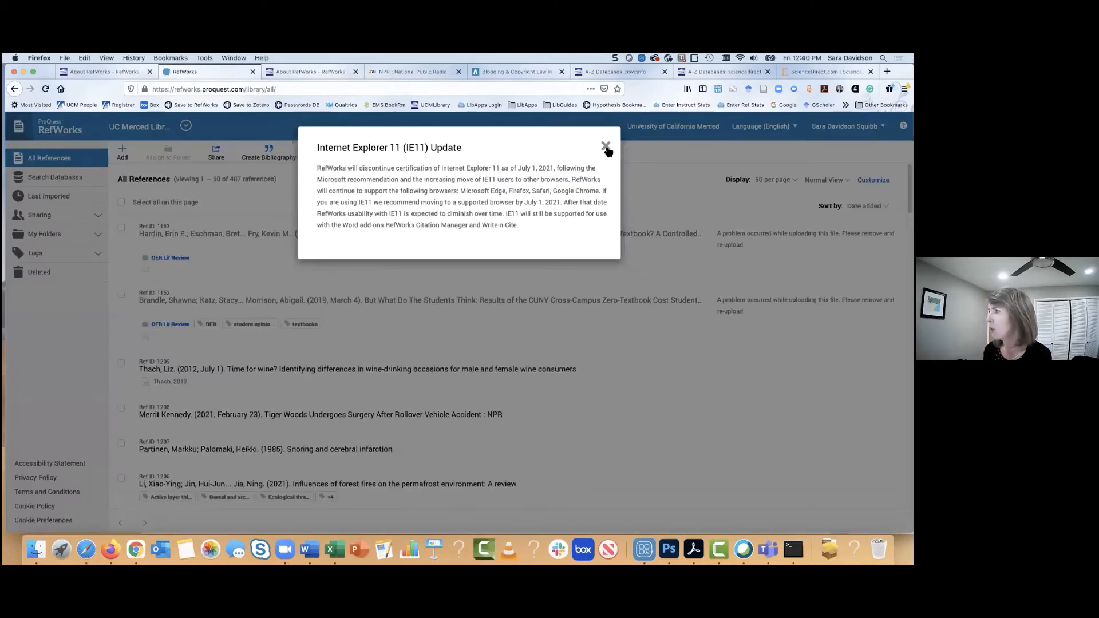
Close the Internet Explorer 11 update notice over the 487-reference library.
left_click(605, 146)
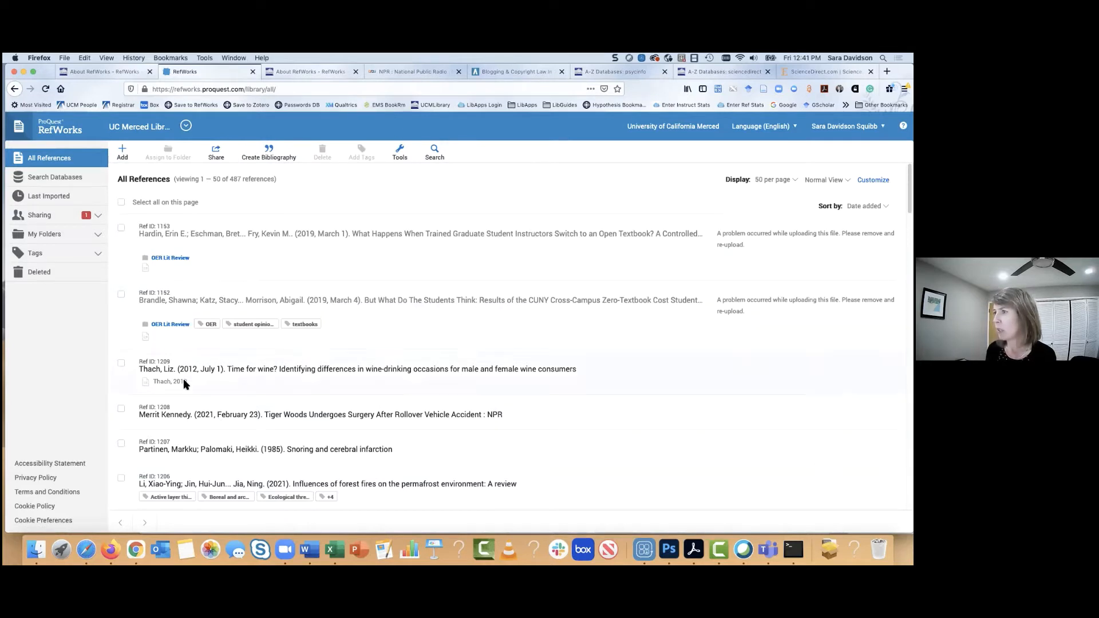
Open the details panel for 'Time for wine?' (Ref ID 1209).
left_click(346, 370)
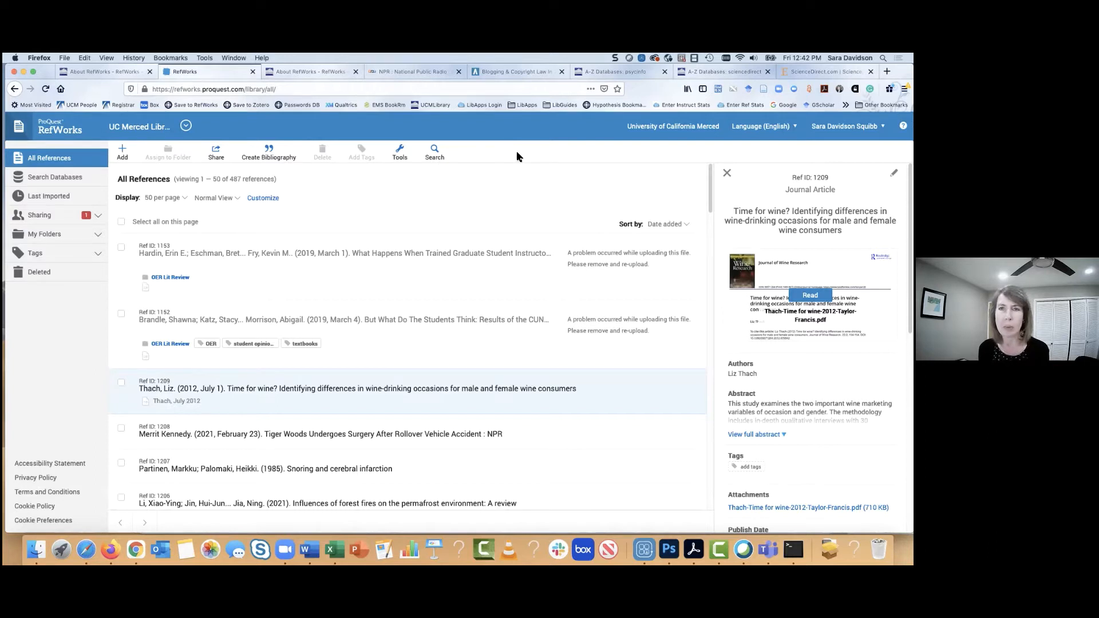
On the 'A-Z Databases: psycinfo' tab, open the PsycINFO (ProQuest) result.
left_click(591, 72)
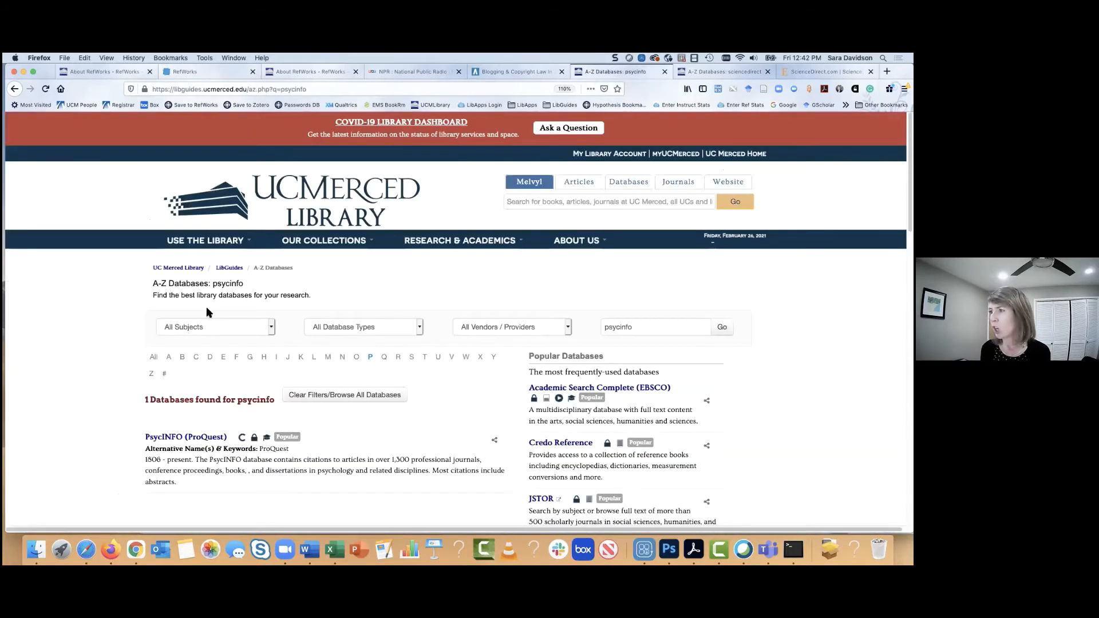
scroll(98, 318, "down", 3)
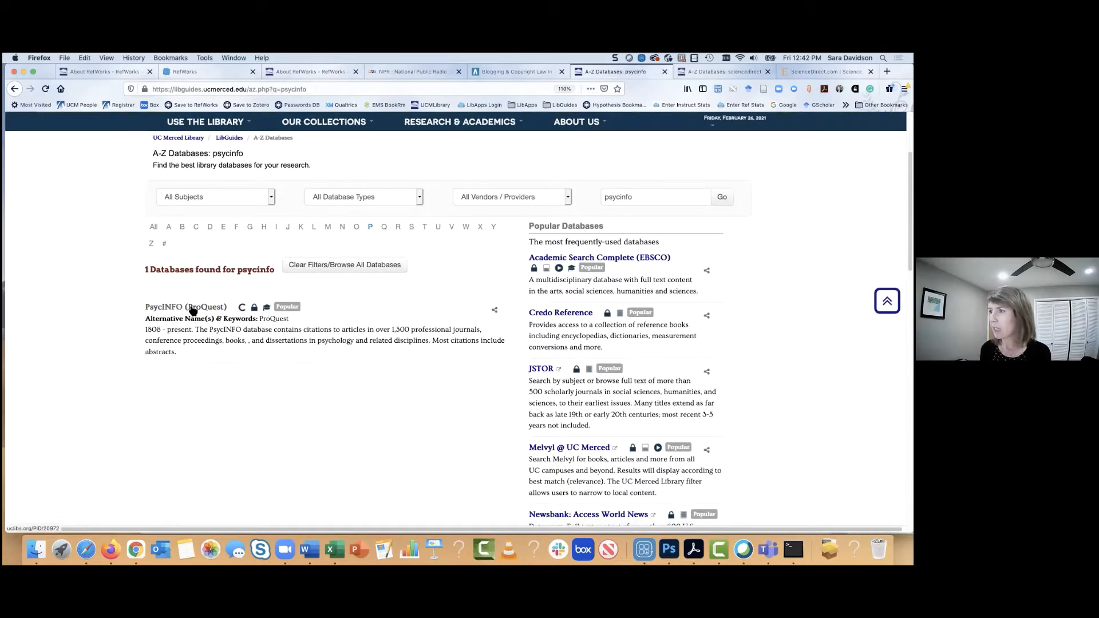
left_click(192, 311)
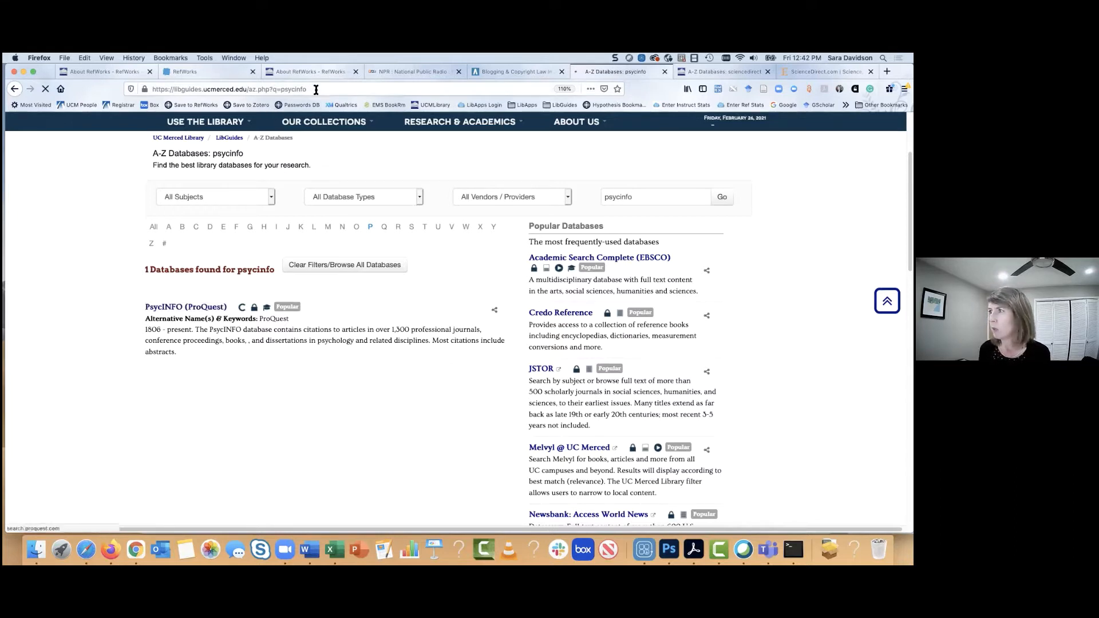
Run an Advanced Search with 'memory' in the first box and 'music' in the second.
left_click(209, 308)
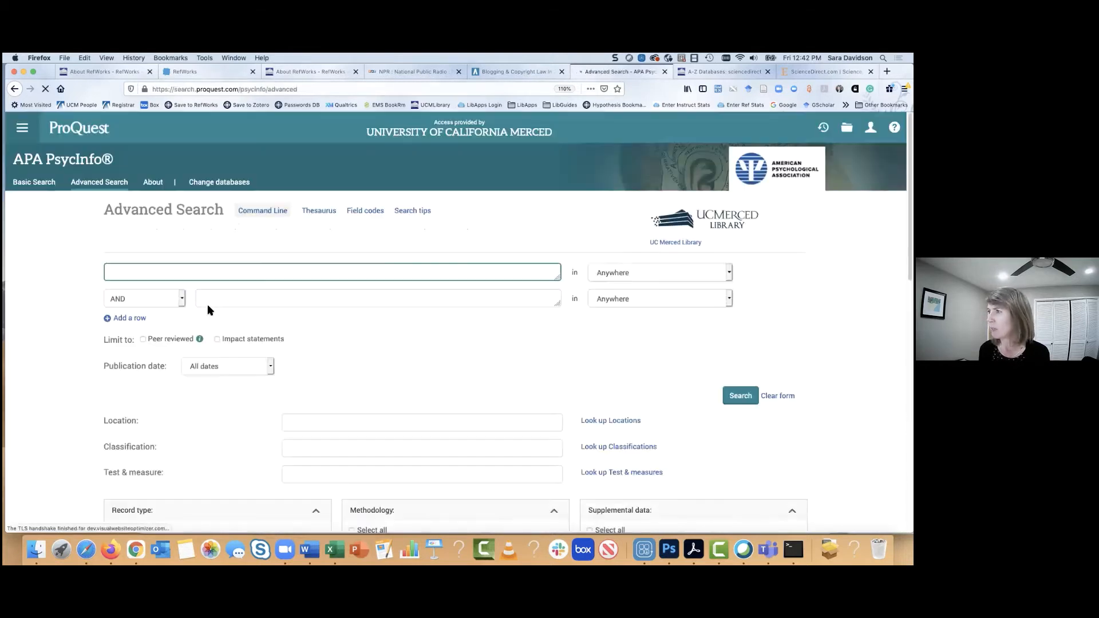
scroll(280, 321, "down", 1)
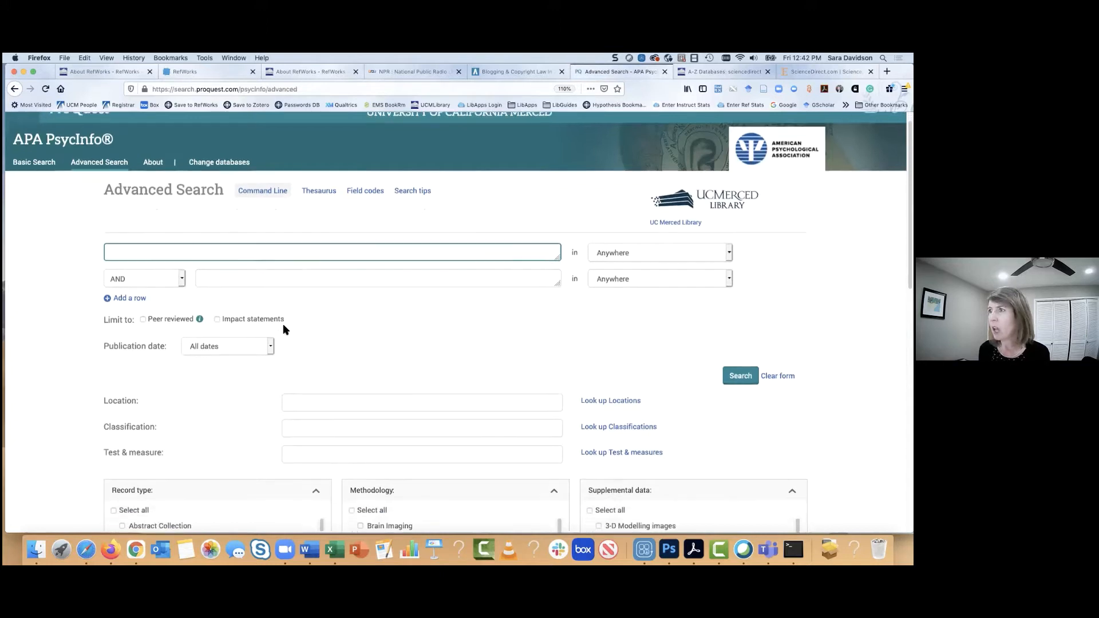
scroll(283, 325, "down", 1)
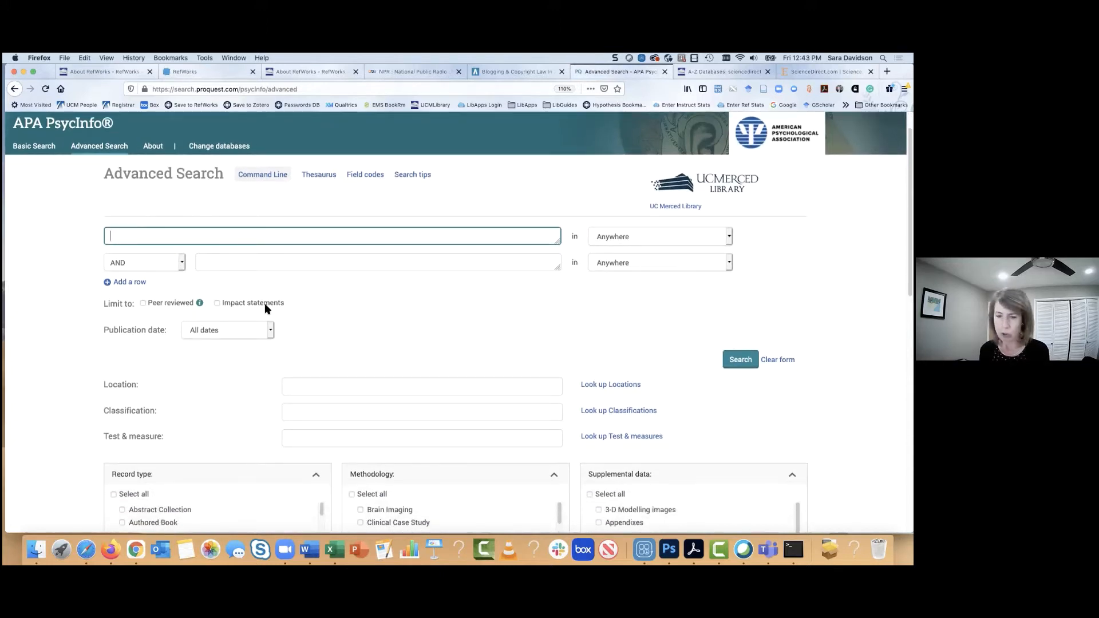
type("memory")
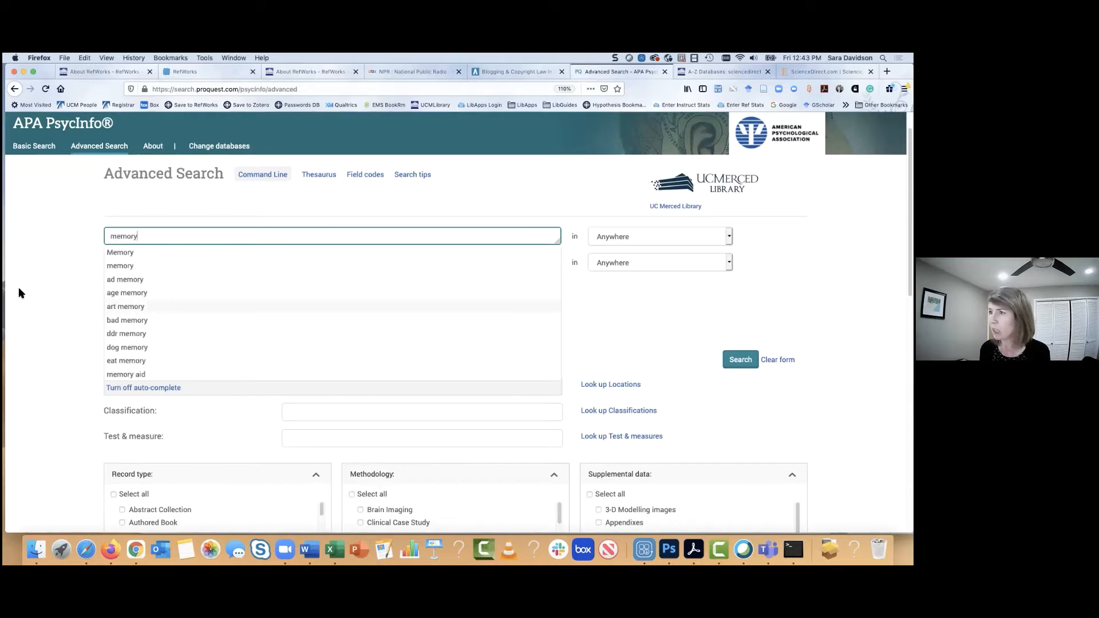
left_click(18, 288)
left_click(194, 263)
type("music")
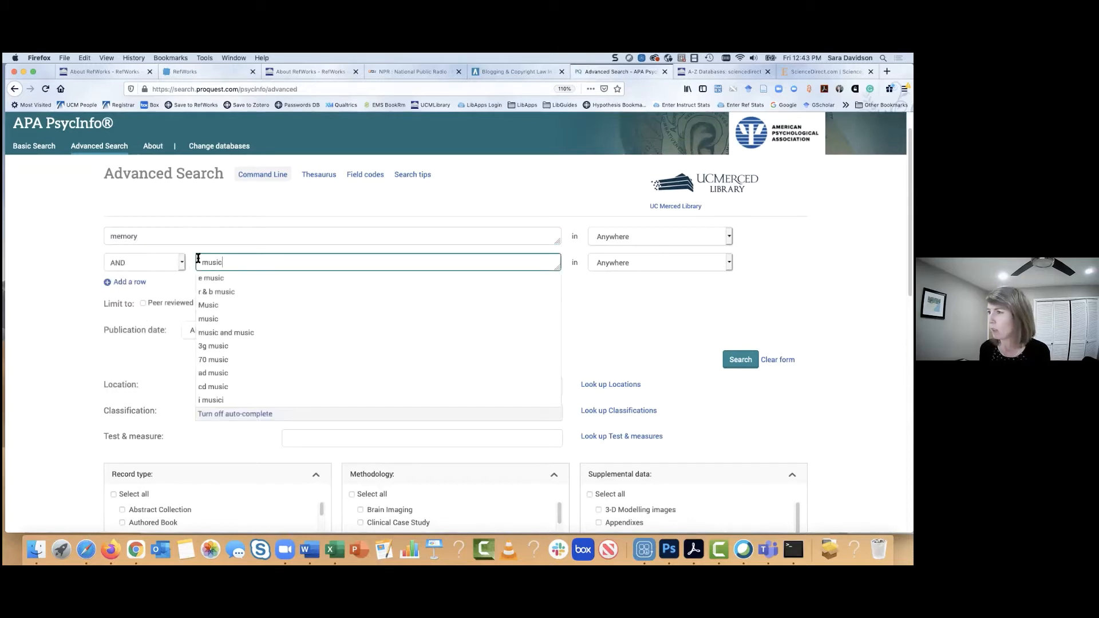
left_click(57, 276)
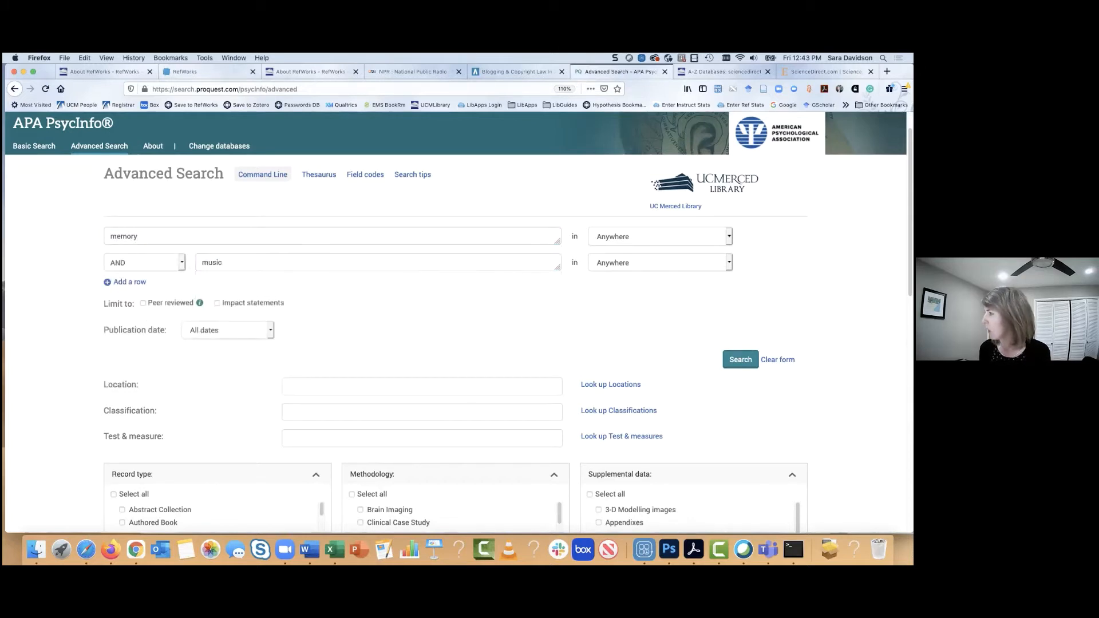
left_click(738, 361)
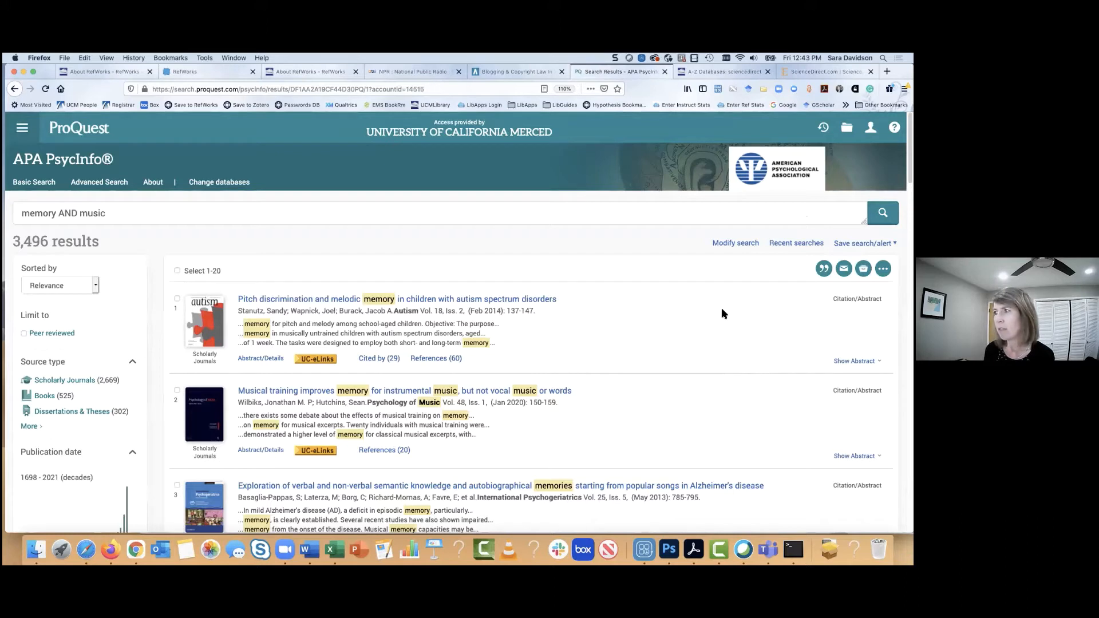
Tick results 2, 3 and 4 so three items are selected, then return to the top.
scroll(710, 316, "down", 1)
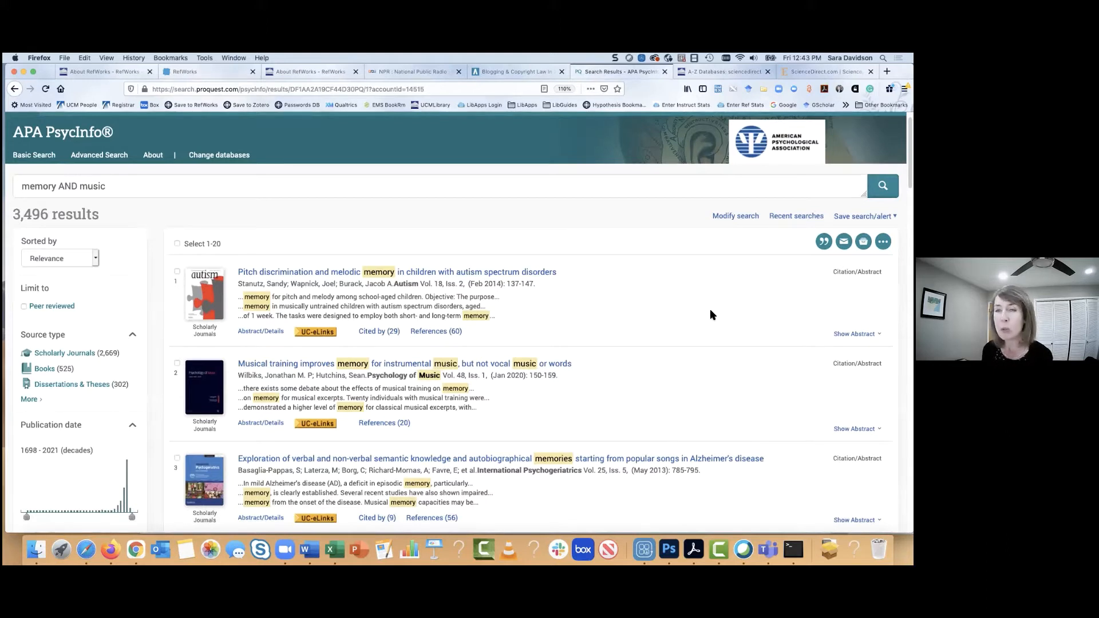
scroll(710, 315, "down", 4)
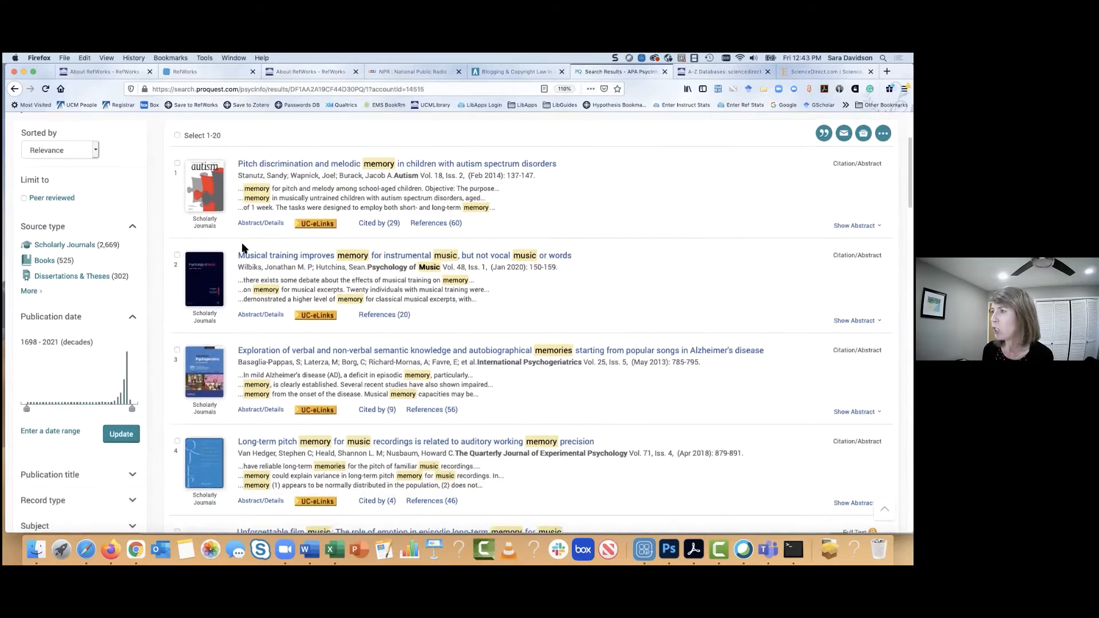
left_click(177, 254)
scroll(177, 303, "down", 2)
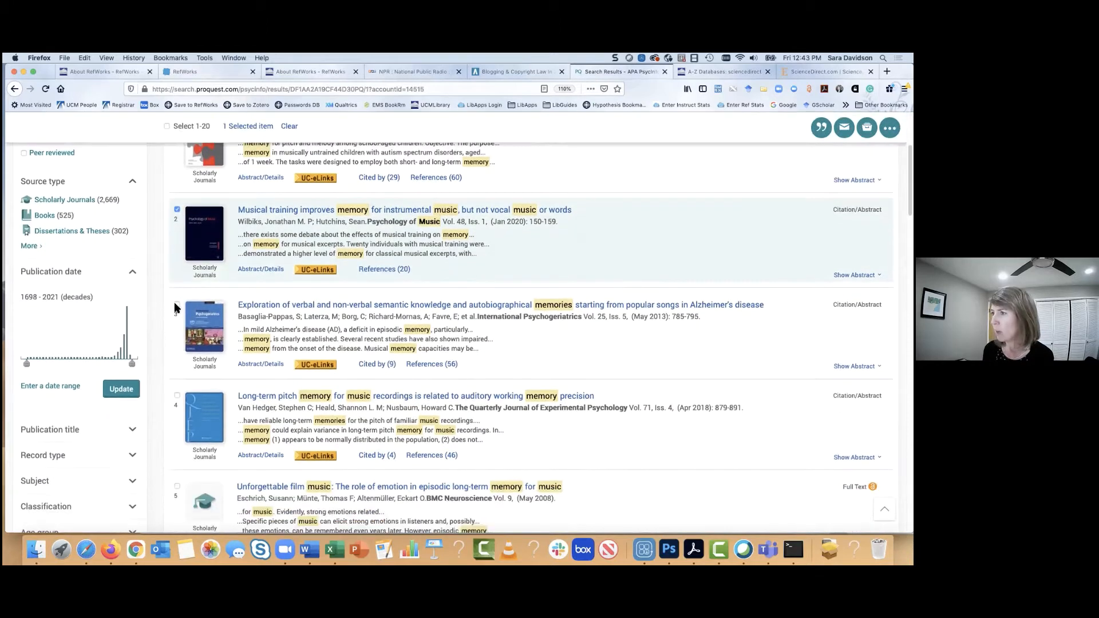
left_click(177, 304)
left_click(177, 396)
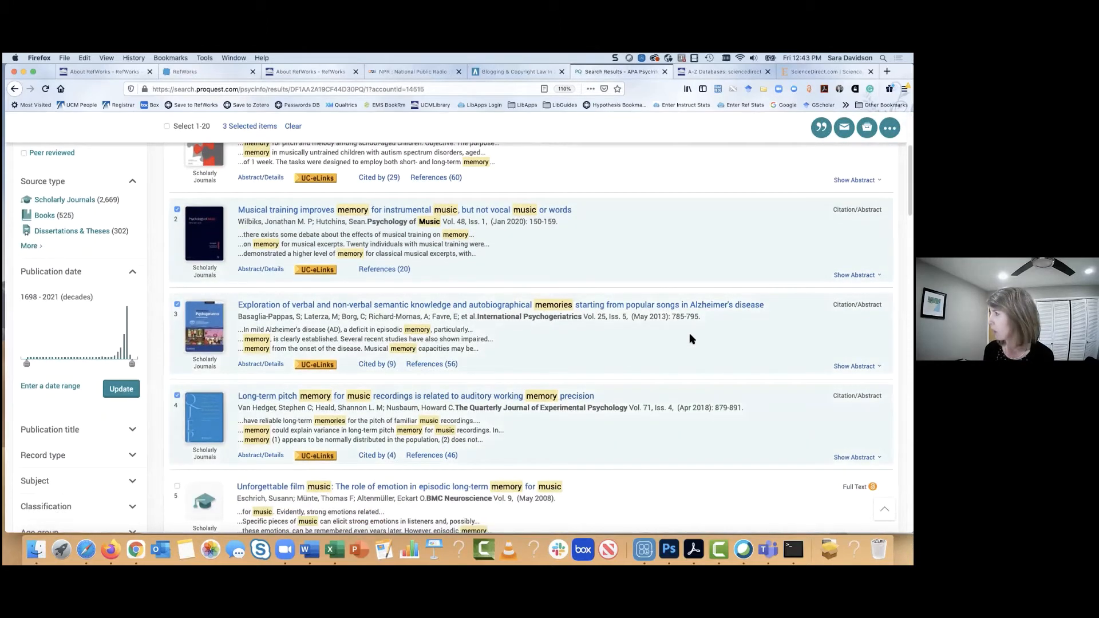
scroll(689, 332, "up", 5)
scroll(690, 339, "up", 2)
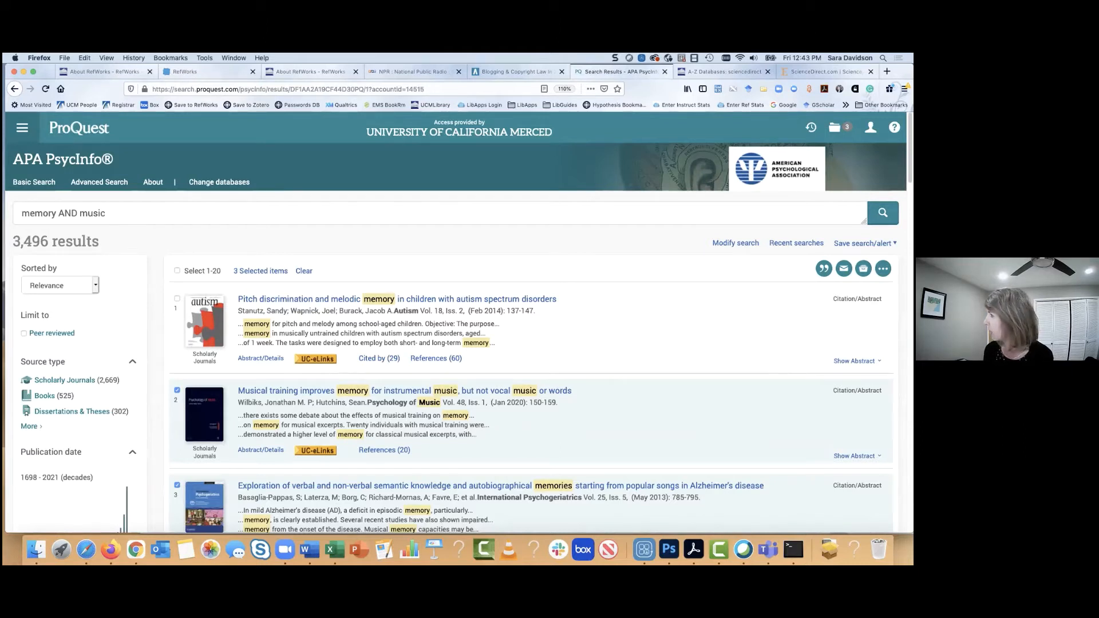
Show APA 6th edition citations for the 3 selected items and choose RefWorks export.
left_click(824, 268)
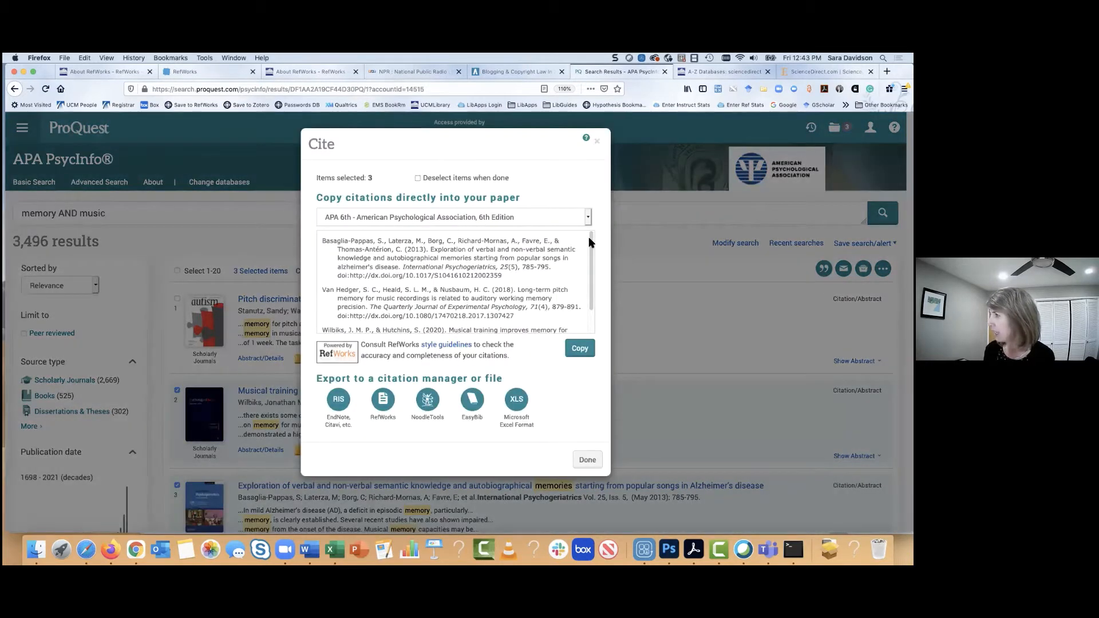
scroll(589, 240, "down", 2)
left_click_drag(591, 251, 591, 294)
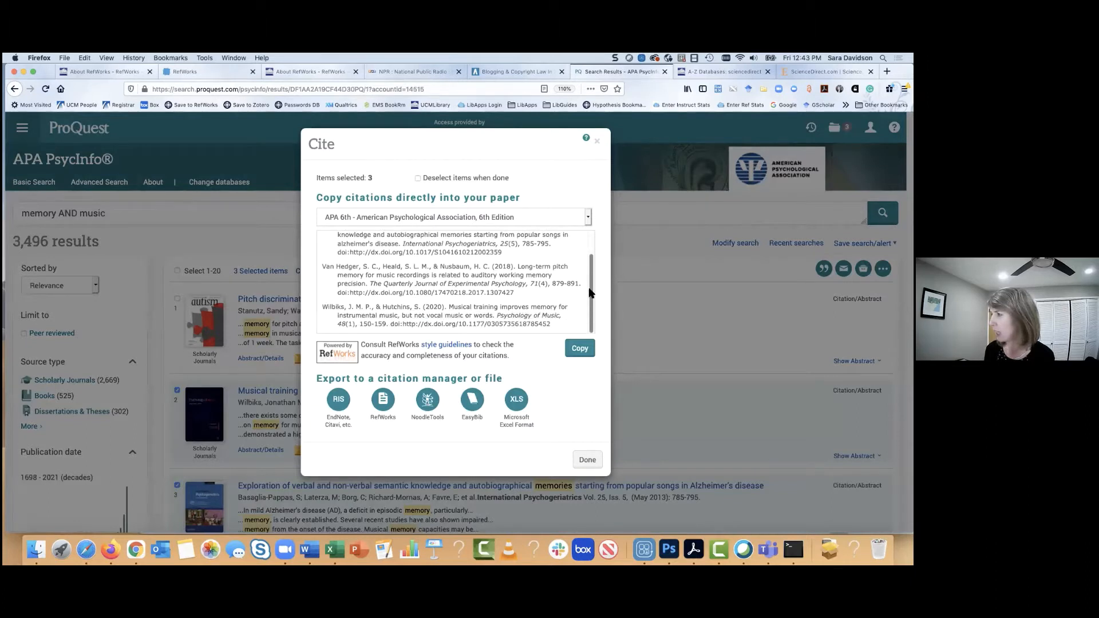
left_click(387, 422)
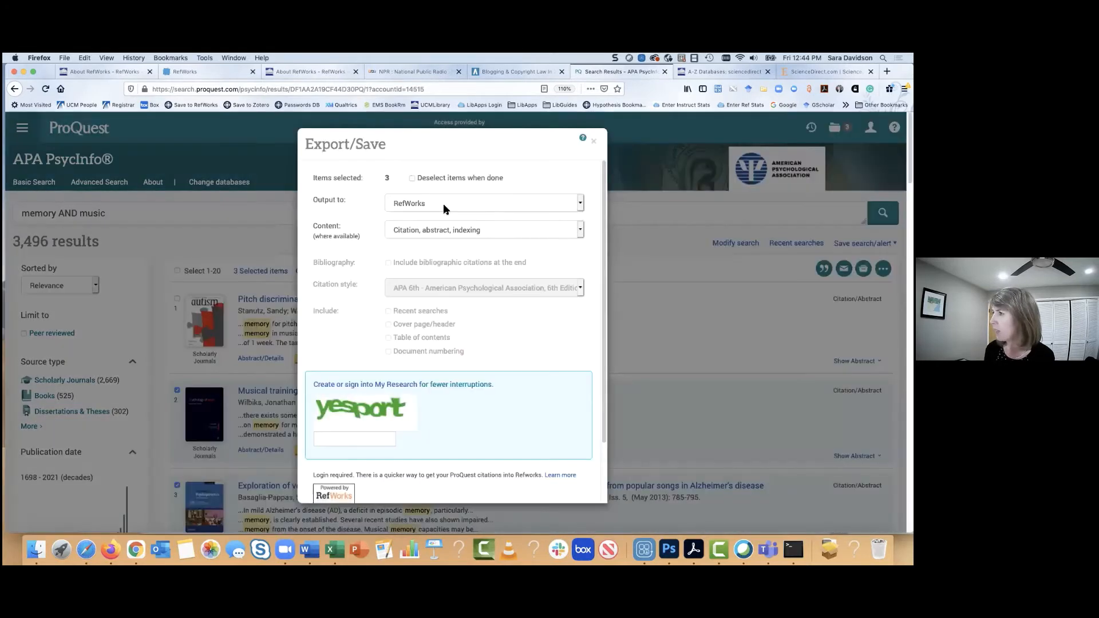
Enter the verification word, submit the RefWorks export, and allow the blocked pop-up.
scroll(465, 215, "down", 2)
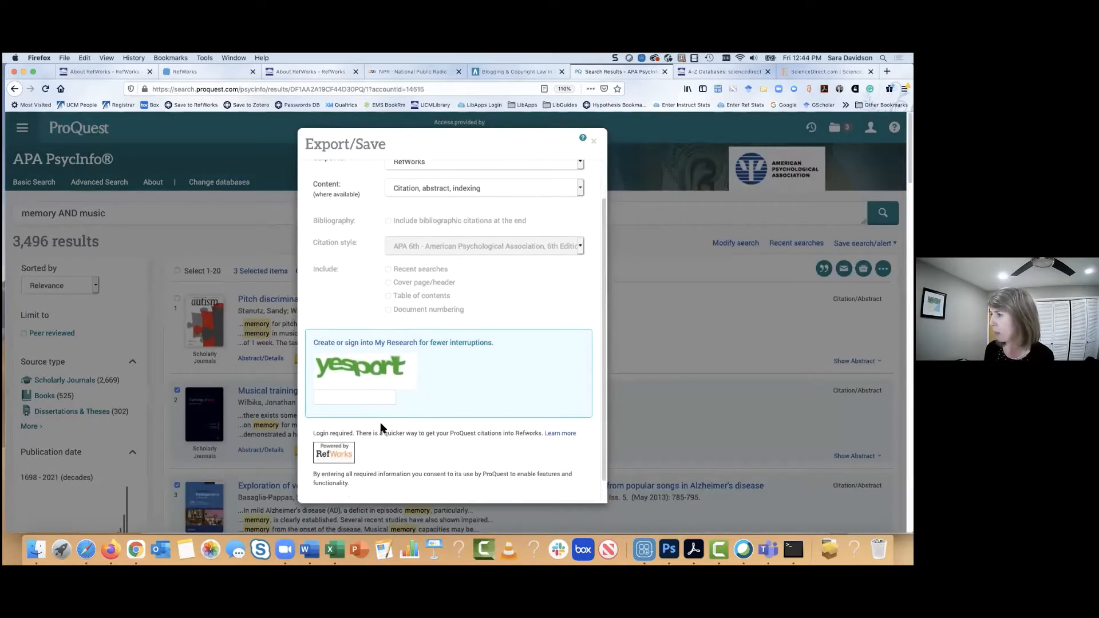
left_click(353, 400)
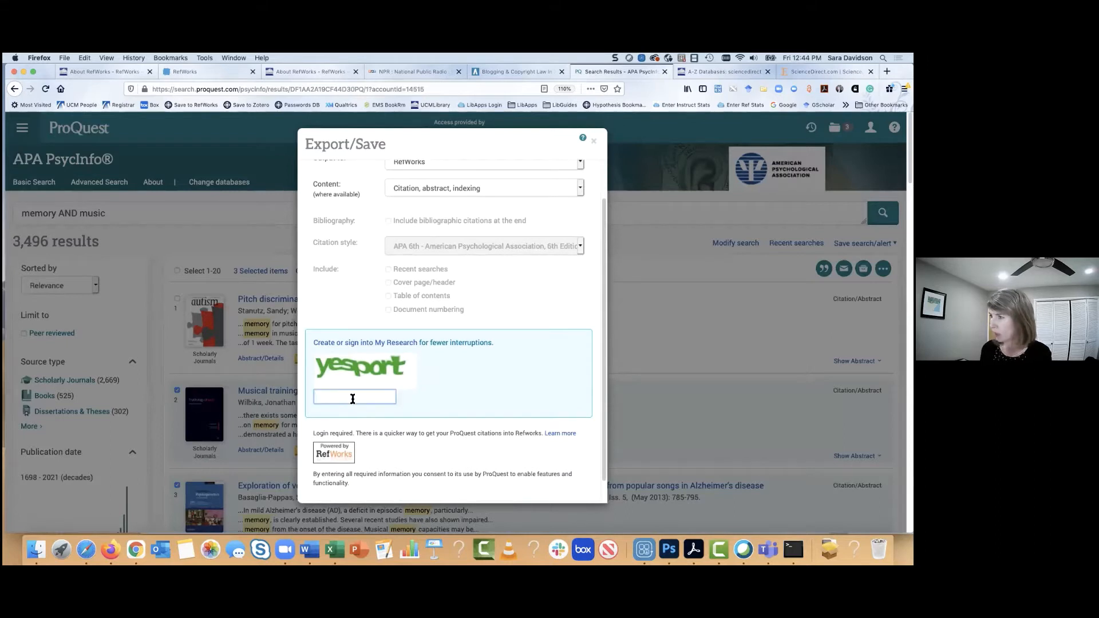
type("yesport")
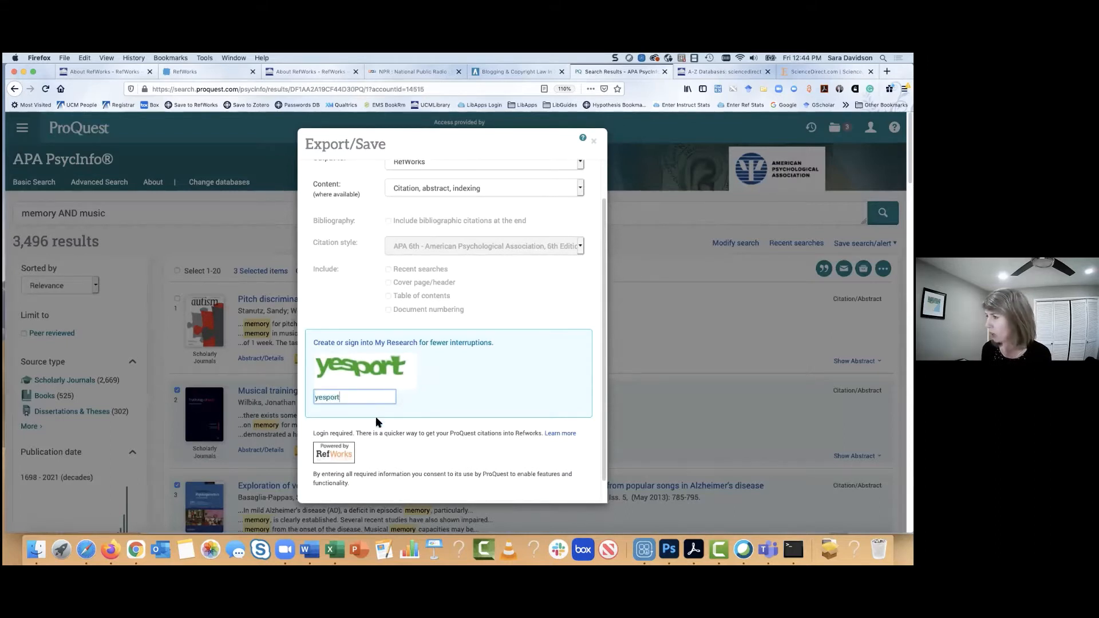
scroll(417, 407, "down", 1)
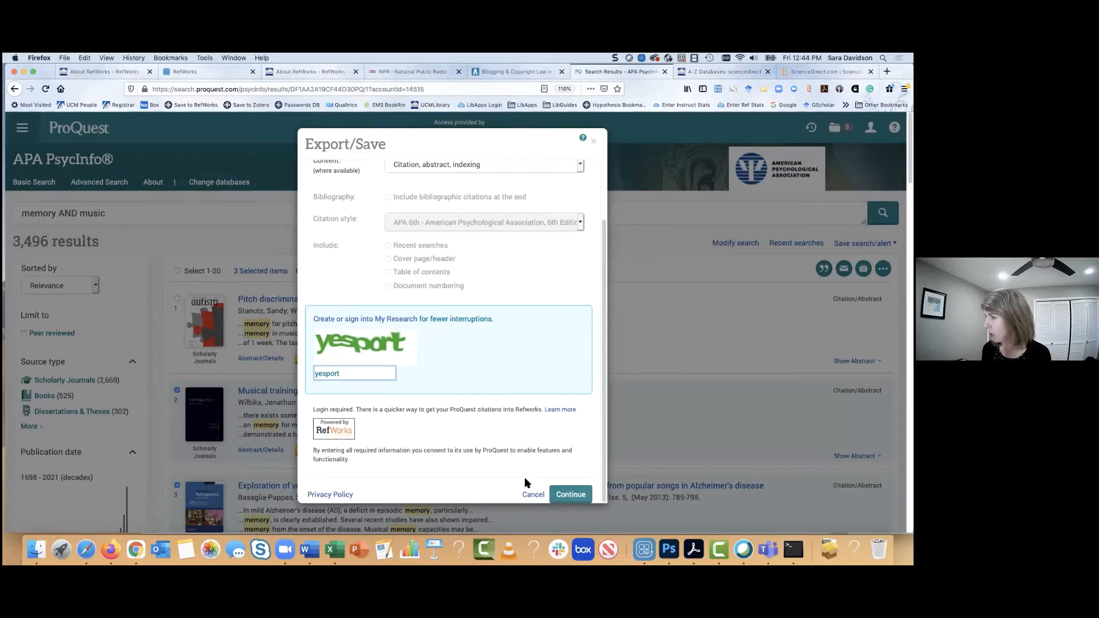
left_click(567, 499)
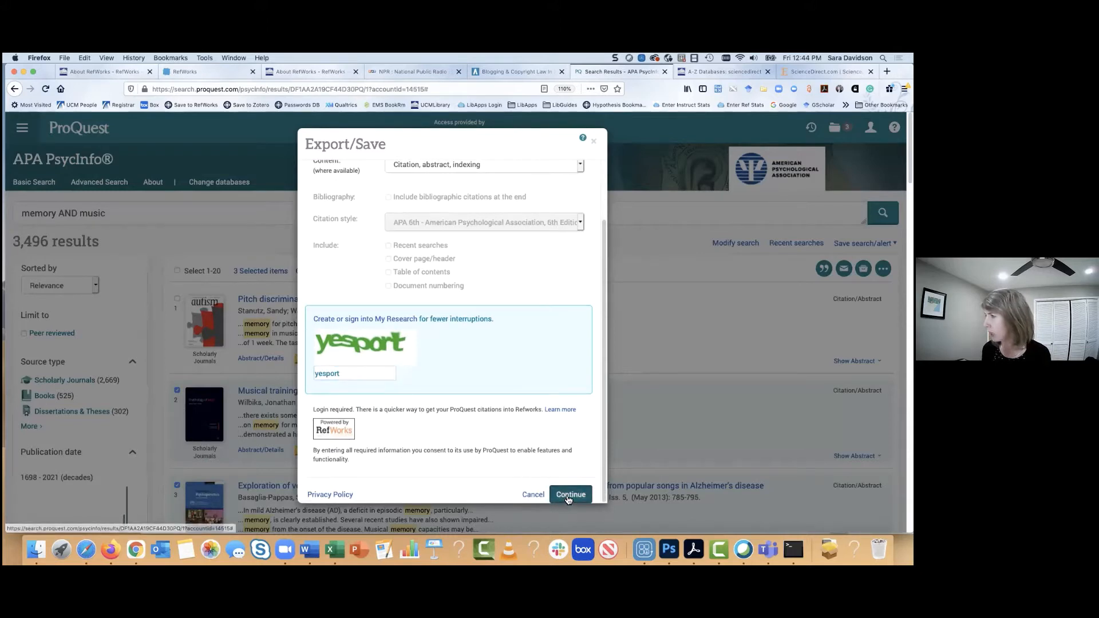
left_click(865, 126)
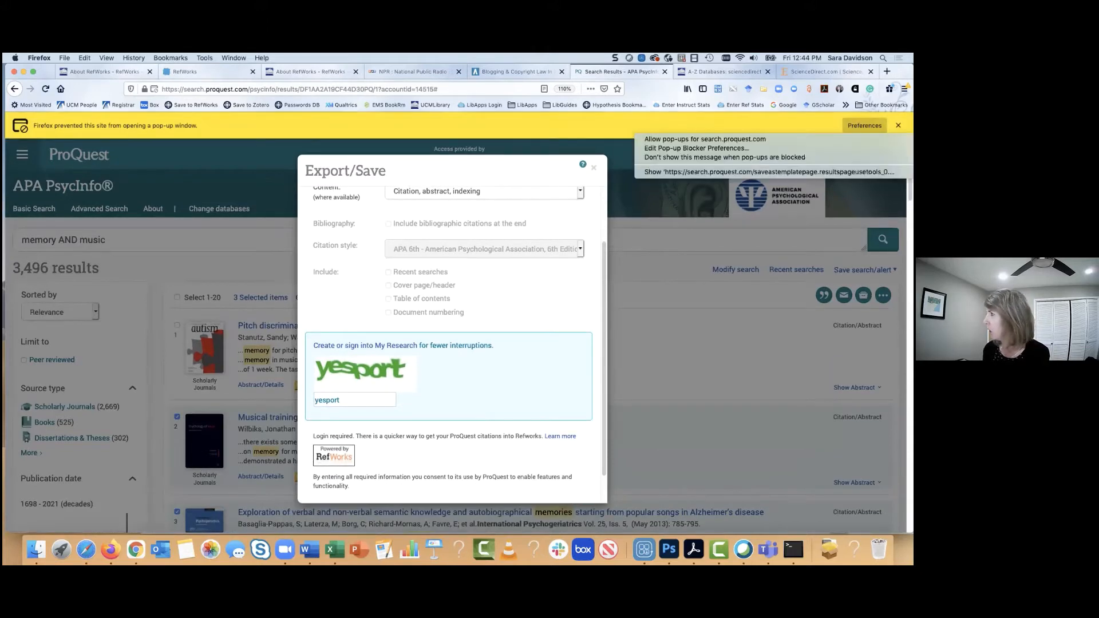
left_click(673, 177)
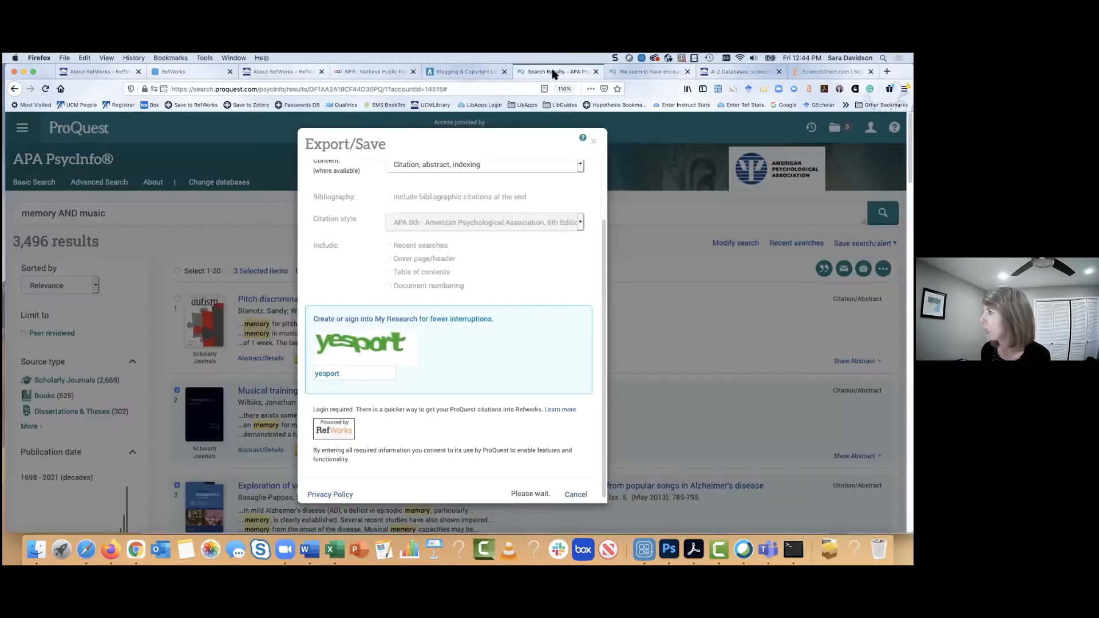
Return to the results tab and review the Export/Save dialog's verification entry.
left_click(552, 72)
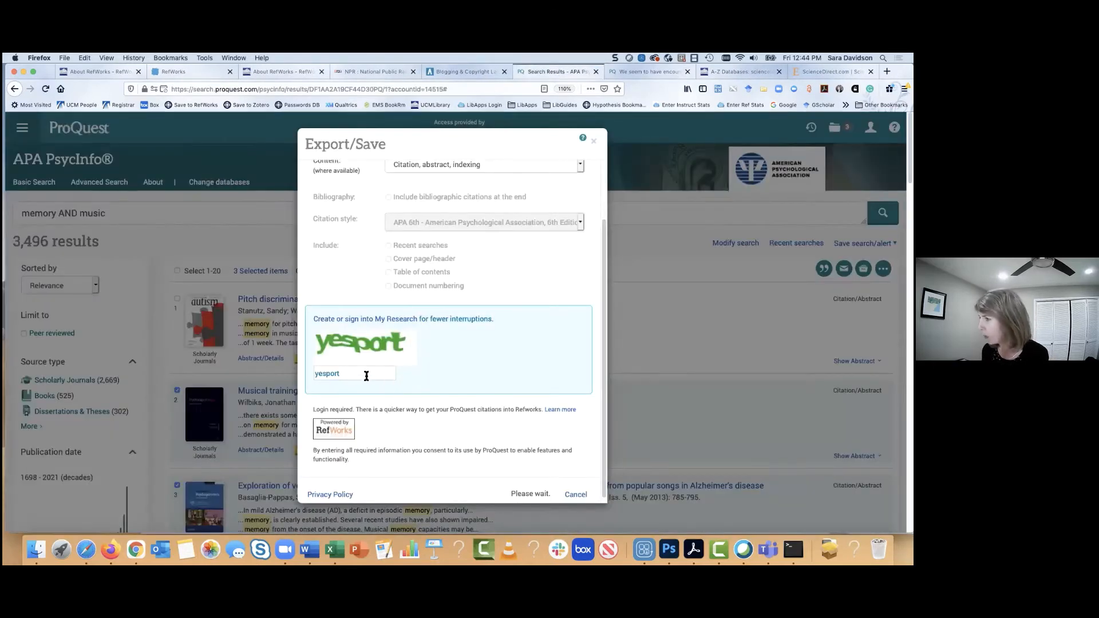
left_click(371, 373)
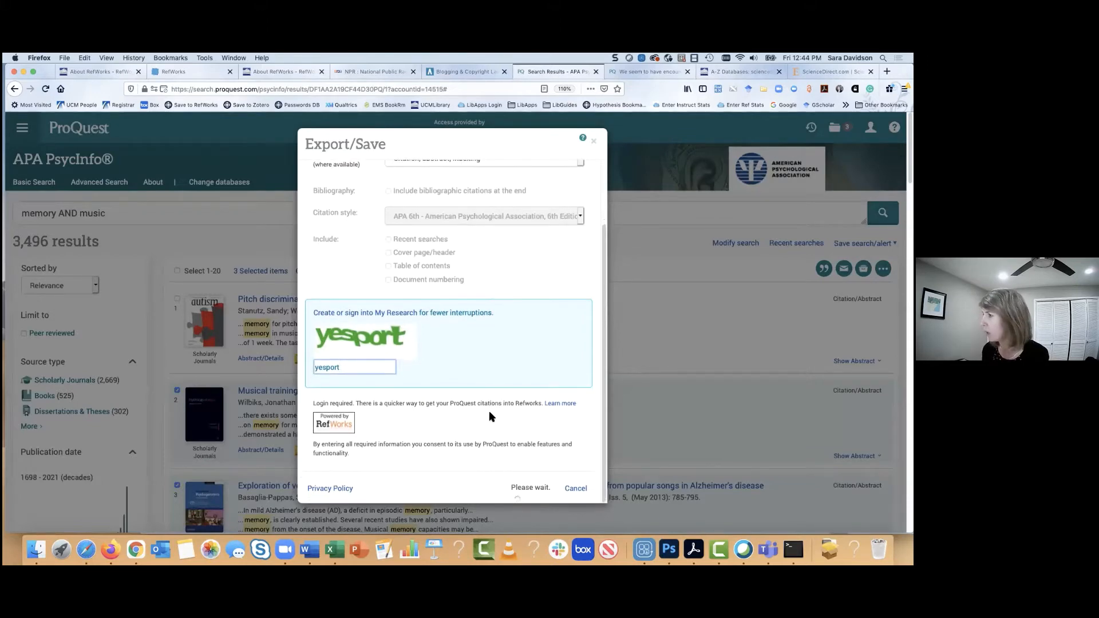
scroll(512, 408, "down", 5)
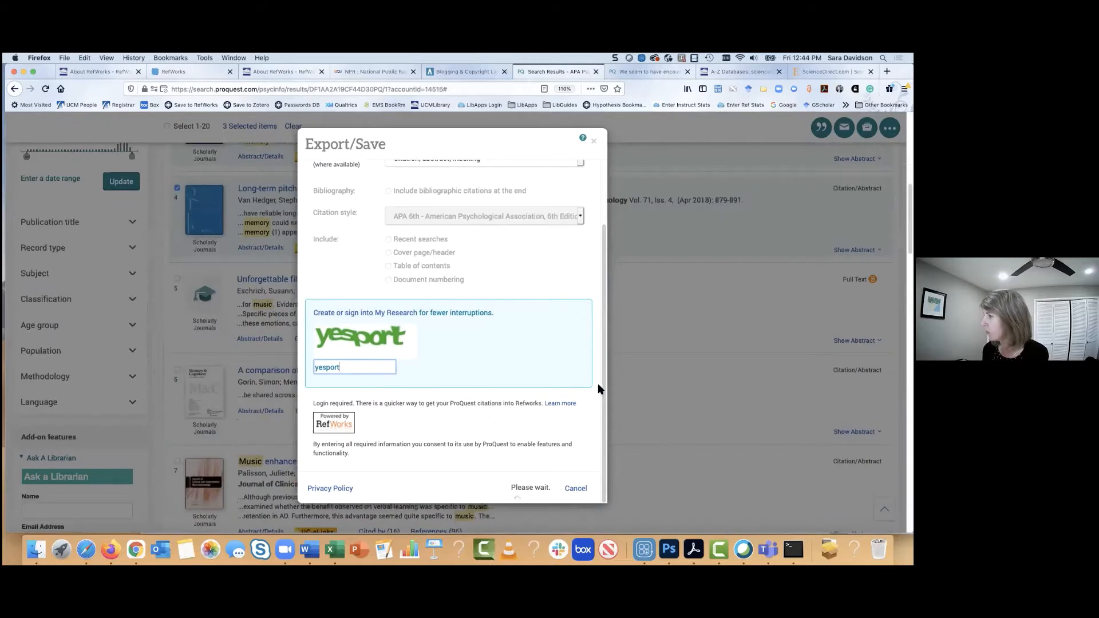
left_click_drag(604, 382, 597, 433)
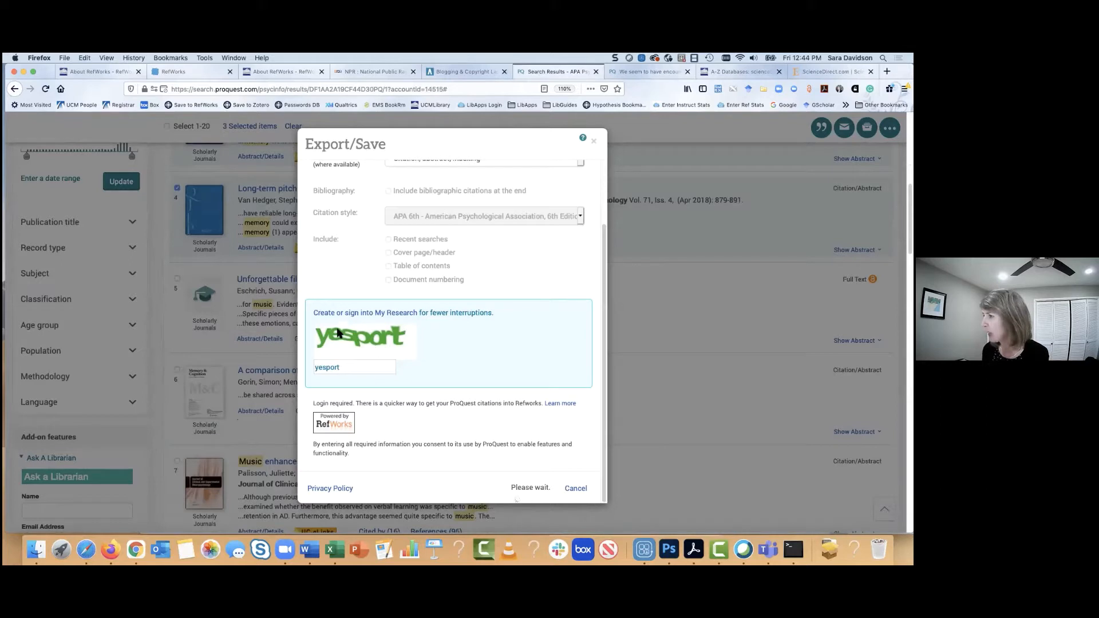
scroll(585, 277, "up", 3)
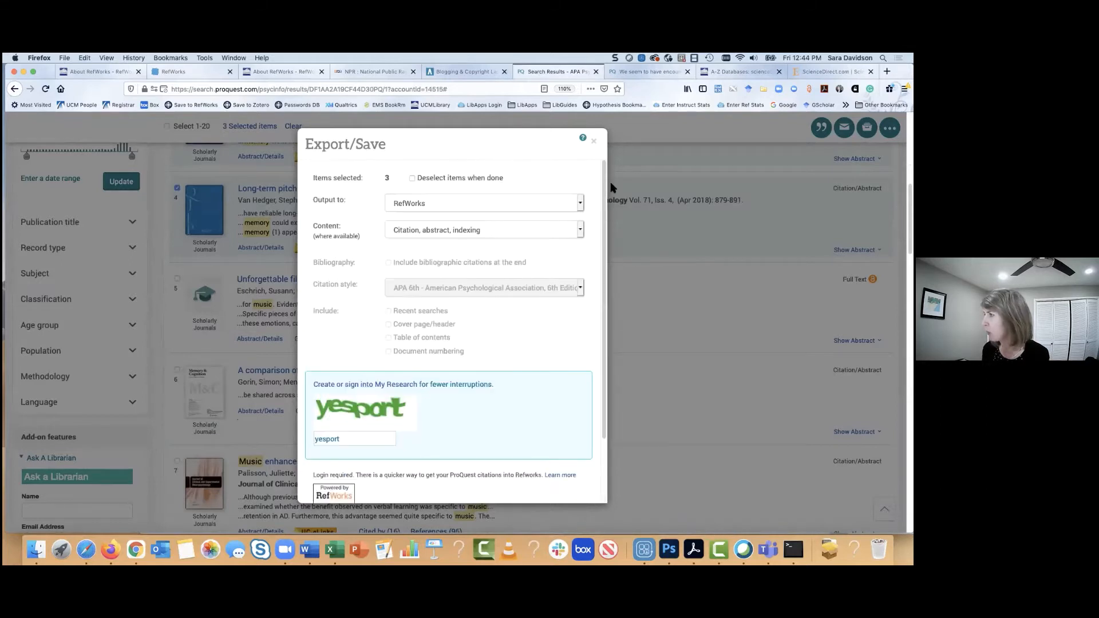
Dismiss the export settings, re-show citations for the three selected articles and choose RefWorks export.
left_click(594, 142)
scroll(664, 311, "up", 5)
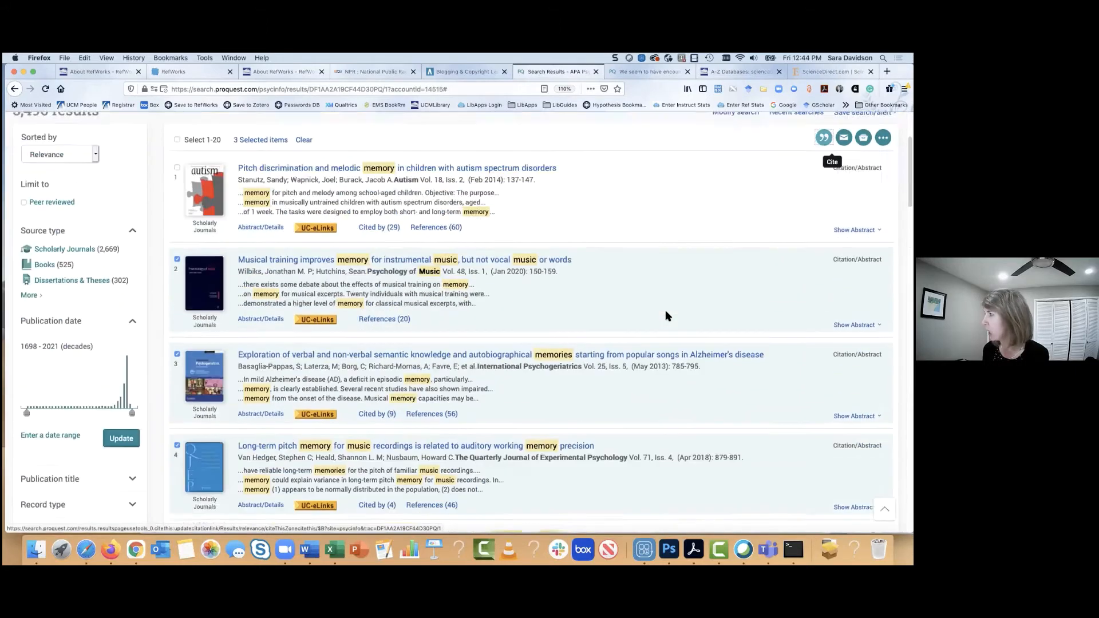
scroll(665, 312, "up", 3)
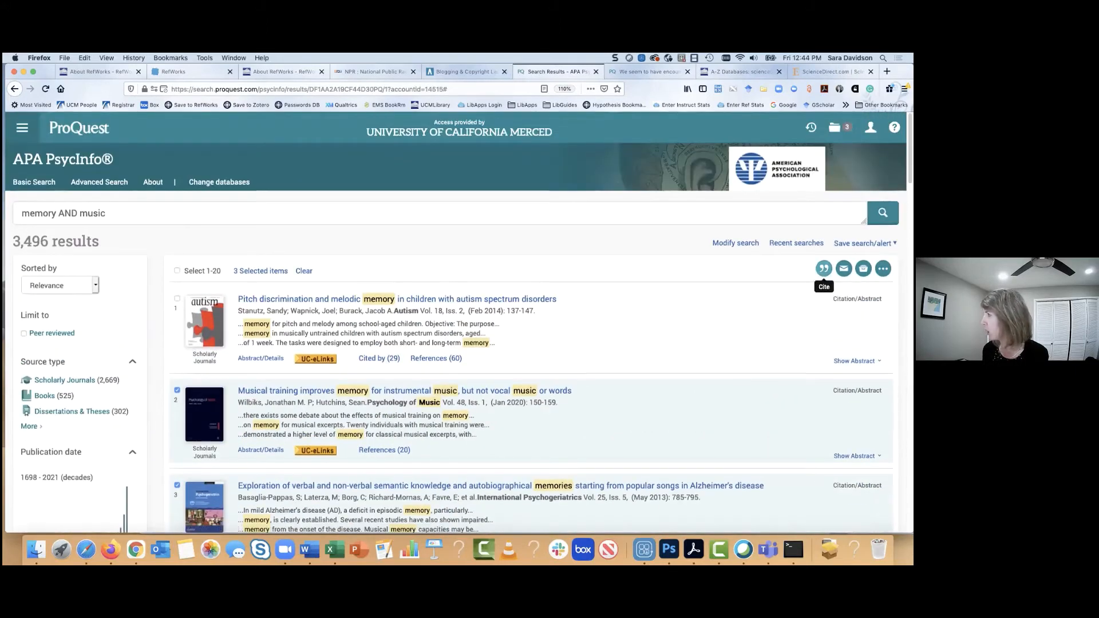
left_click(824, 268)
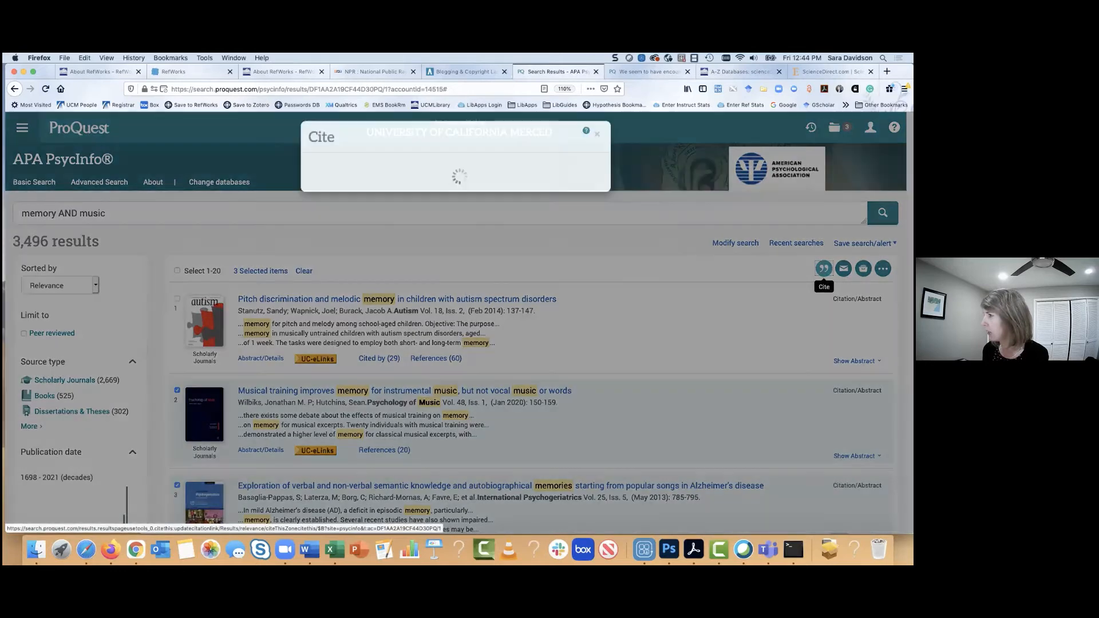
scroll(485, 285, "down", 2)
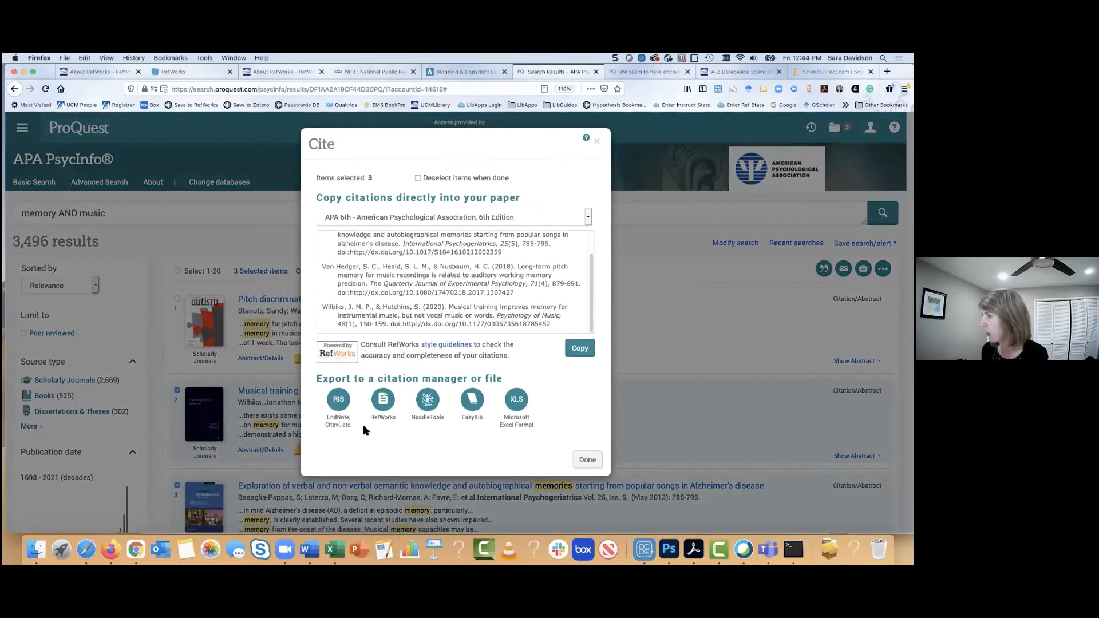
left_click(383, 415)
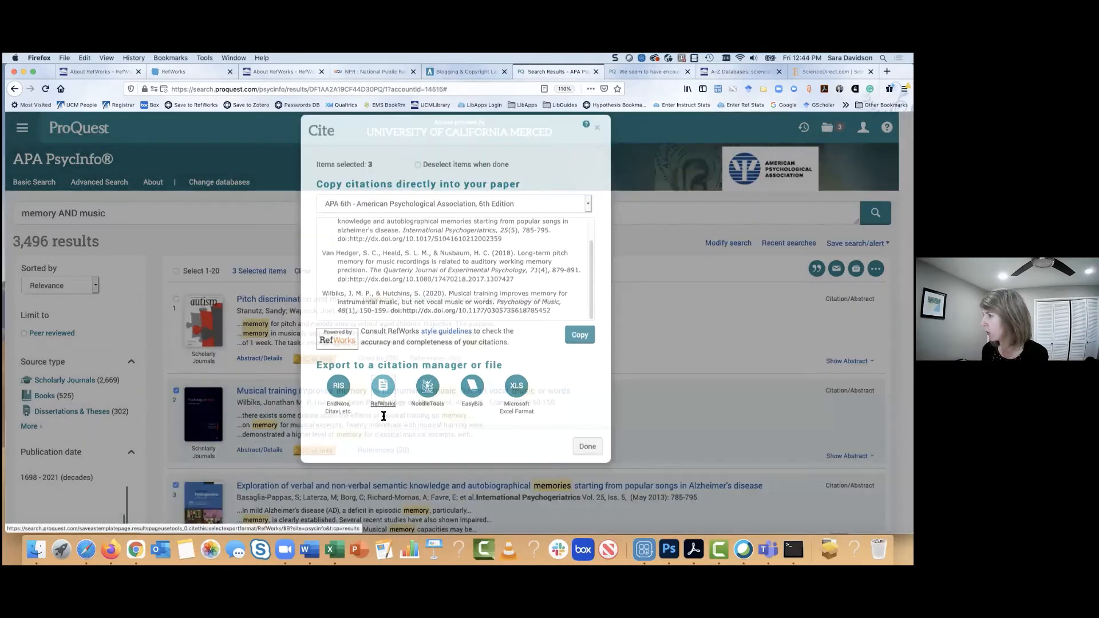
Try submitting the RefWorks export several times, then close the export options without continuing.
scroll(526, 304, "down", 5)
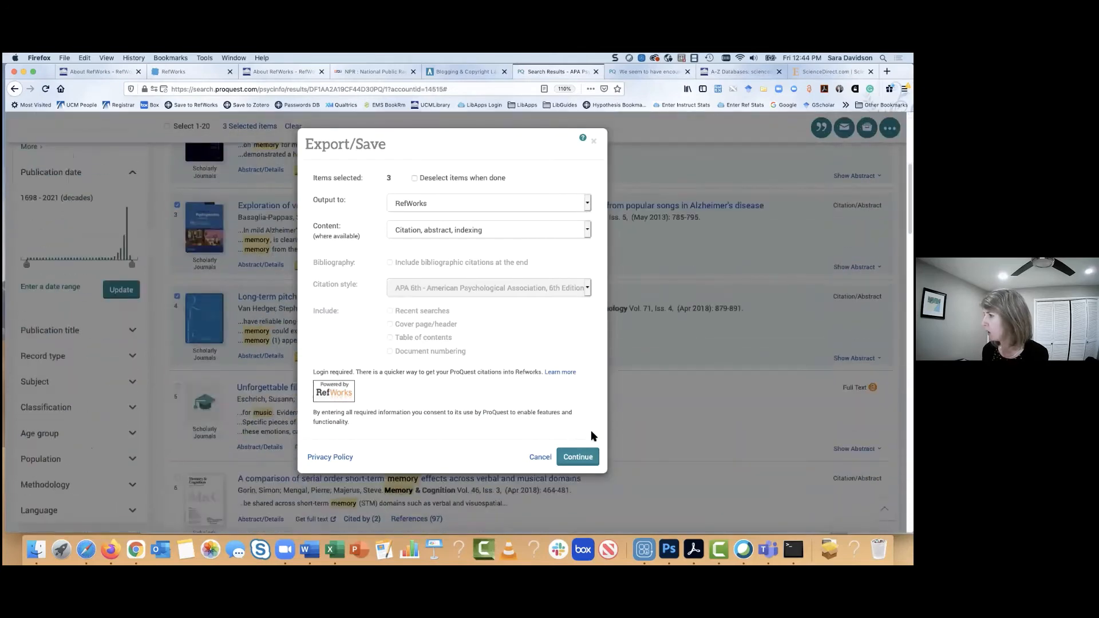
left_click(582, 460)
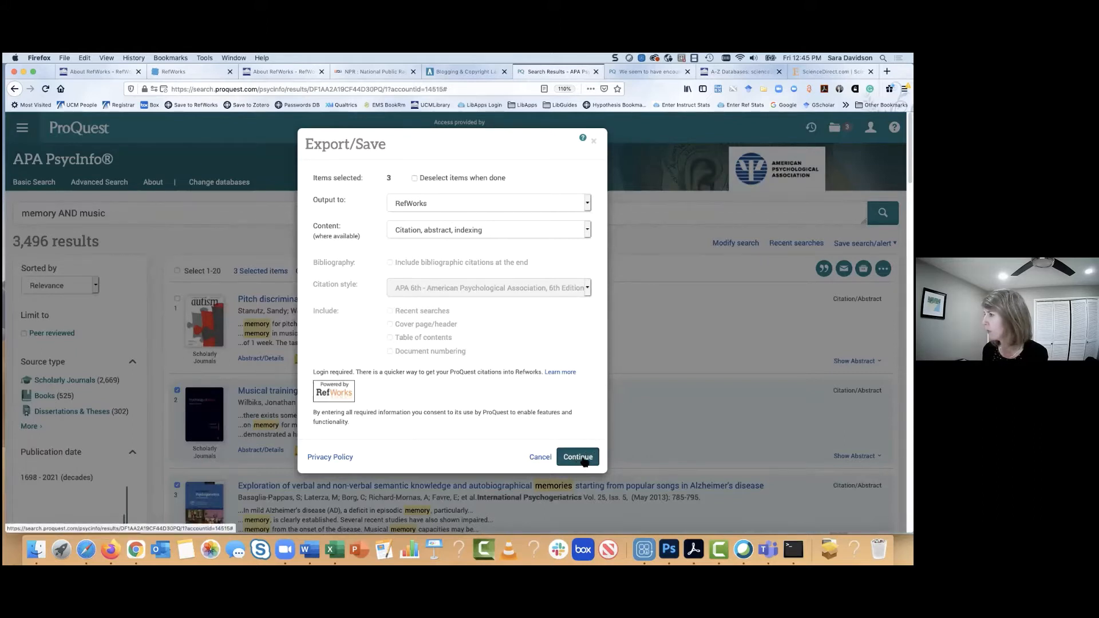
left_click(584, 461)
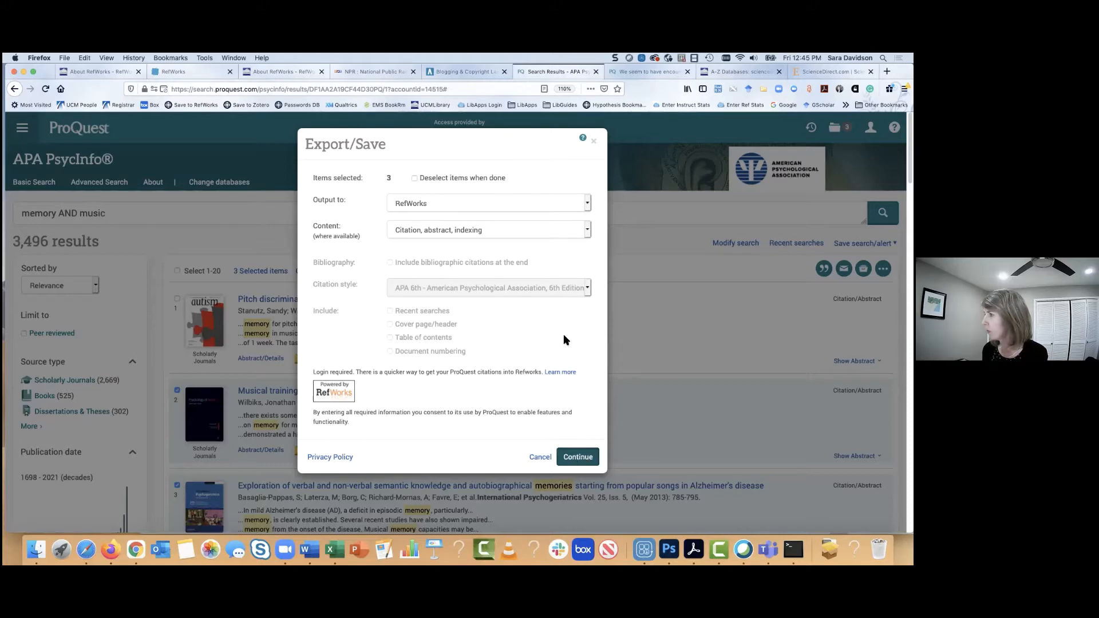
scroll(565, 304, "down", 5)
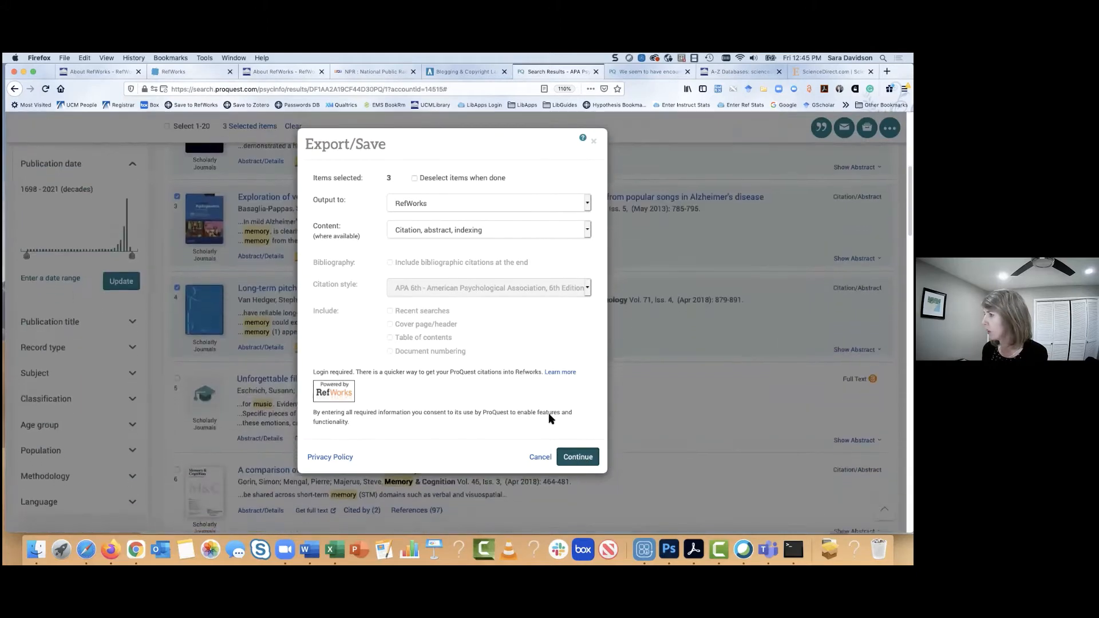
left_click(582, 458)
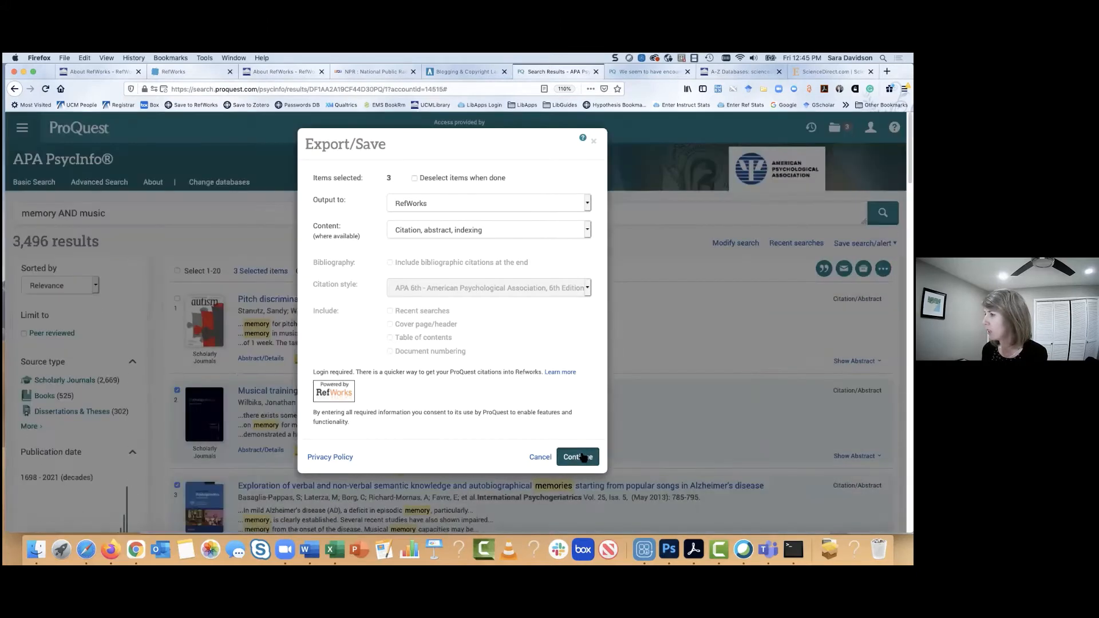
scroll(503, 362, "down", 3)
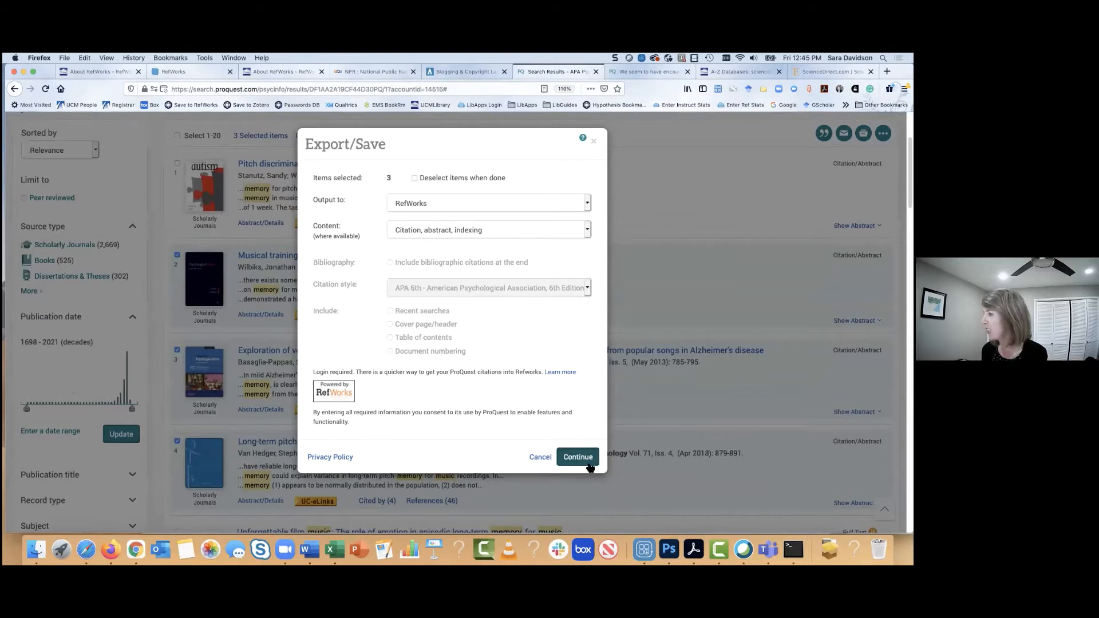
scroll(612, 137, "up", 3)
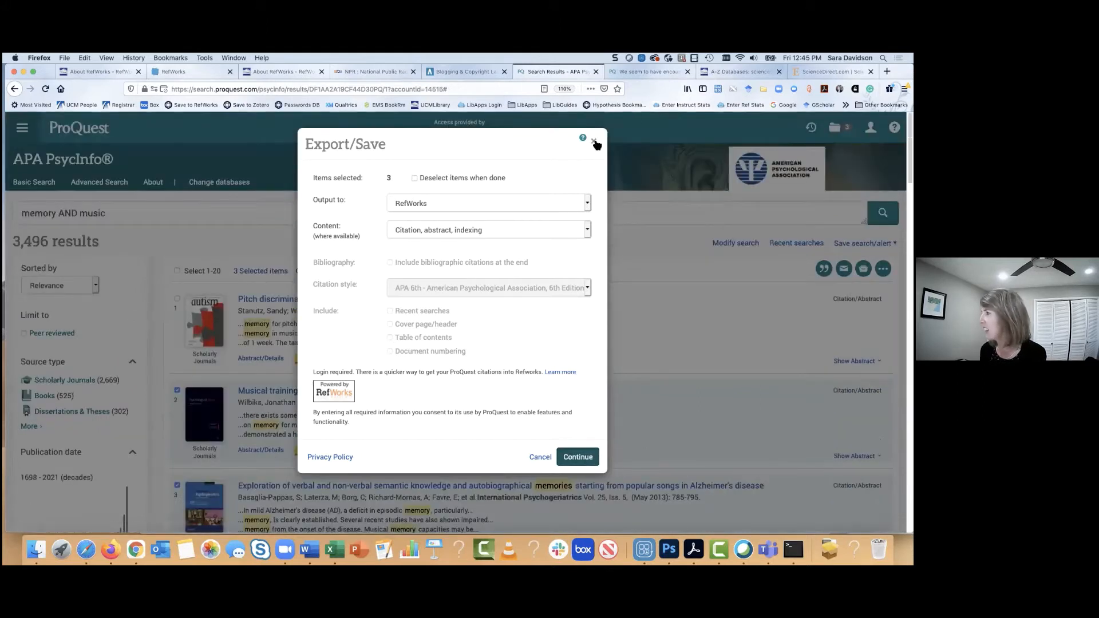
left_click(594, 144)
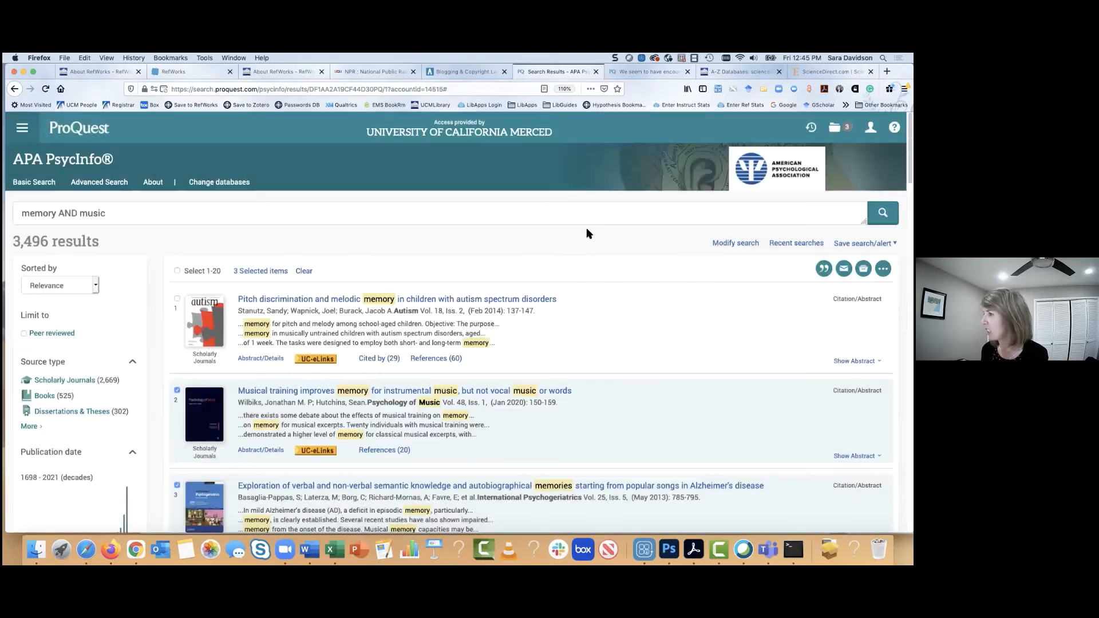
Switch to the A-Z Databases page listing the sciencedirect search result.
scroll(589, 232, "down", 3)
scroll(590, 232, "up", 2)
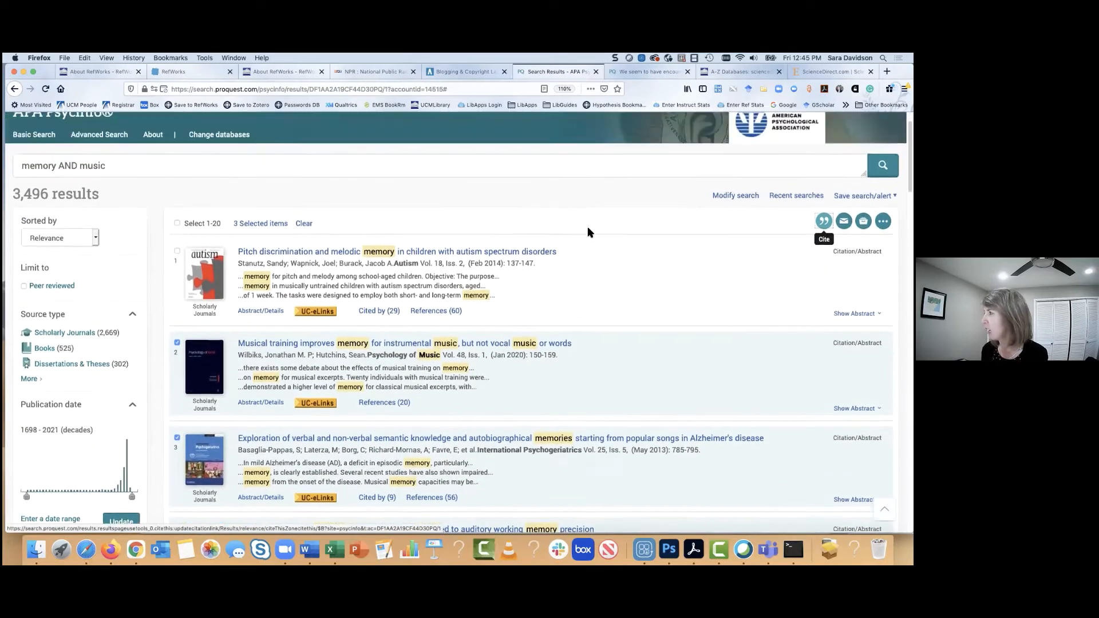
scroll(597, 223, "up", 1)
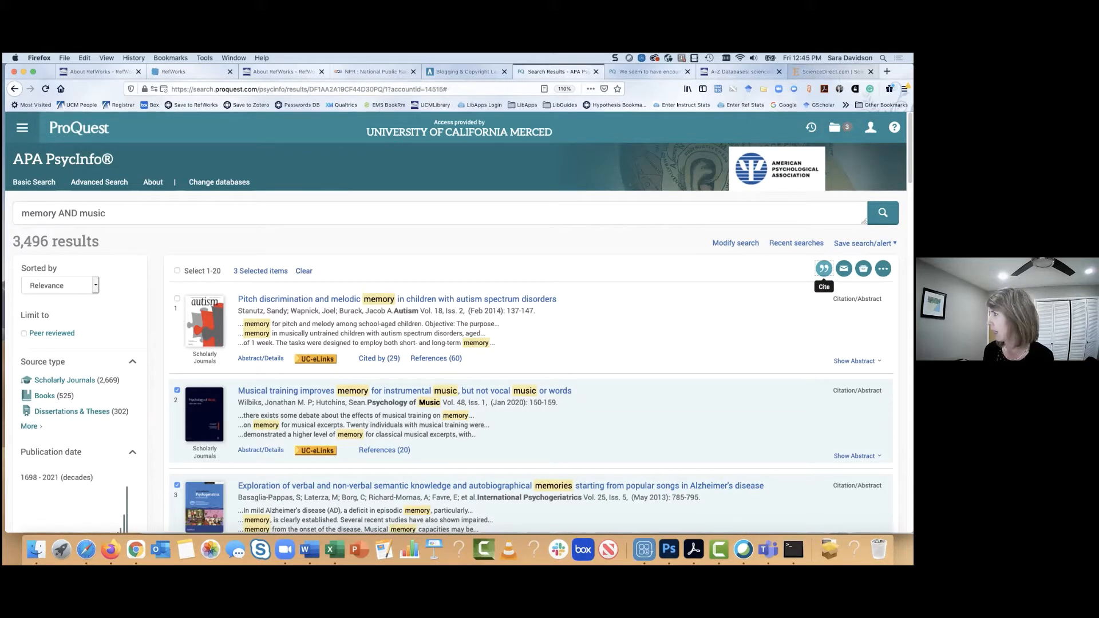
left_click(744, 72)
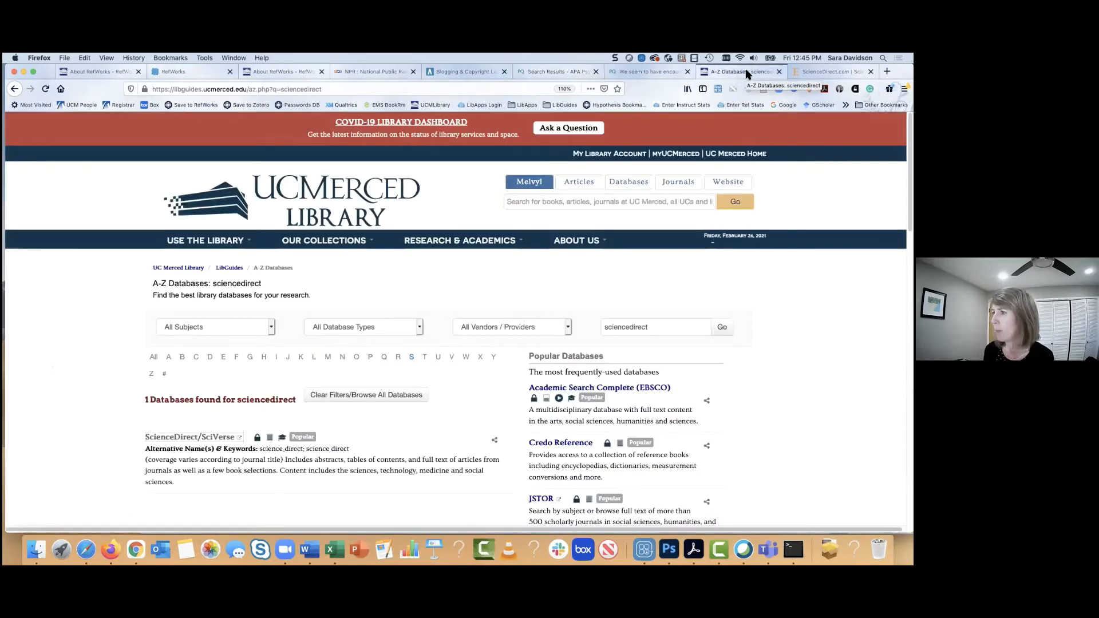
Open ScienceDirect/SciVerse and enter the keywords "food industry" and advertising.
scroll(344, 280, "down", 3)
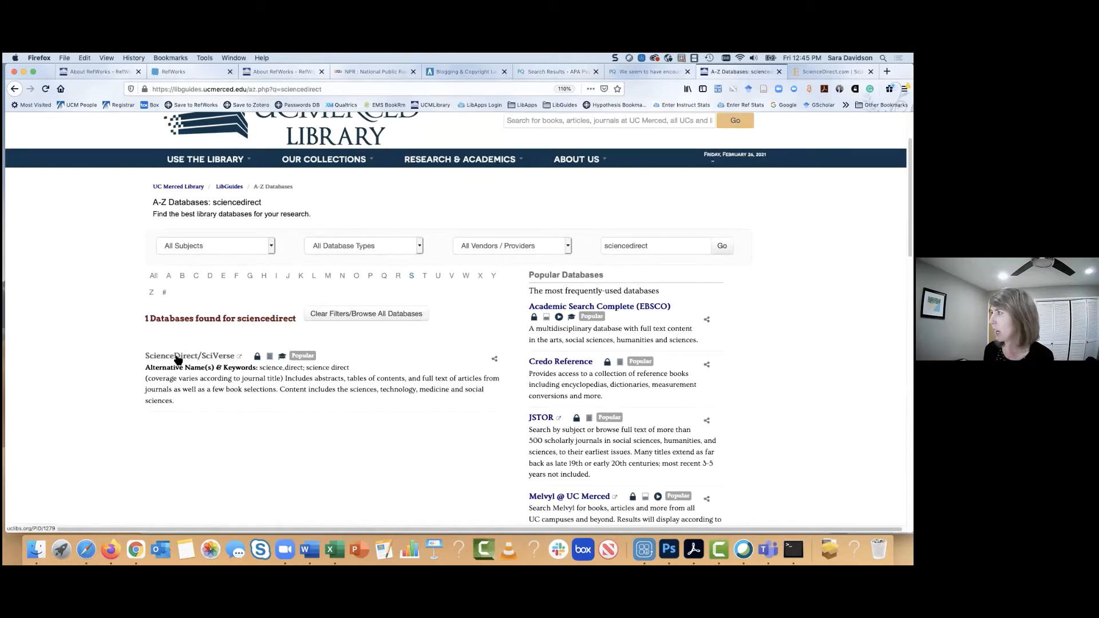
left_click(179, 357)
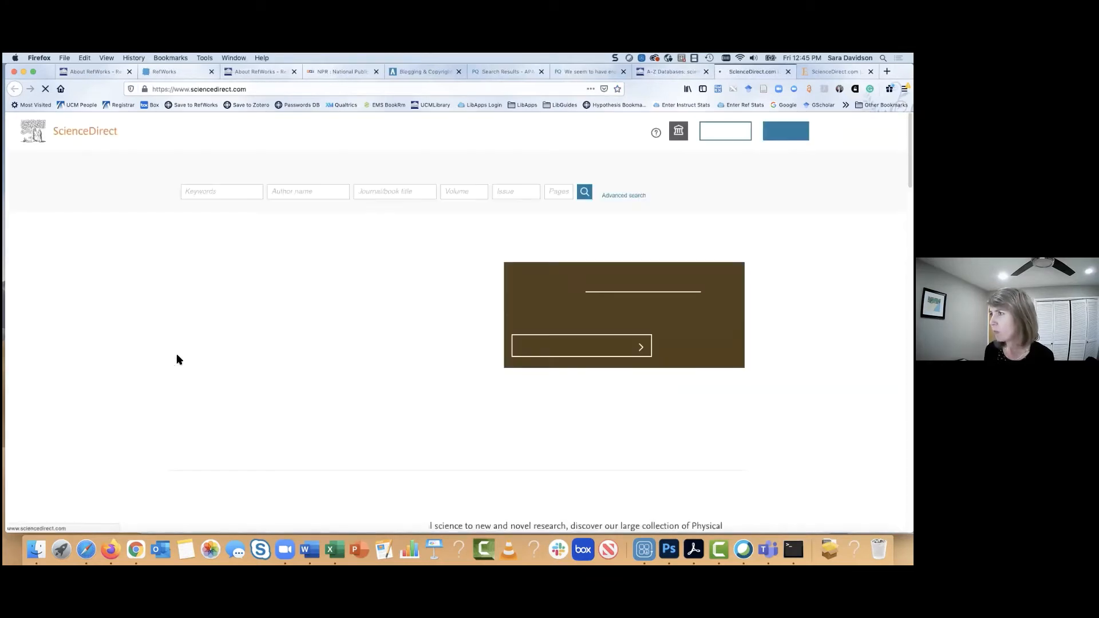
left_click(207, 192)
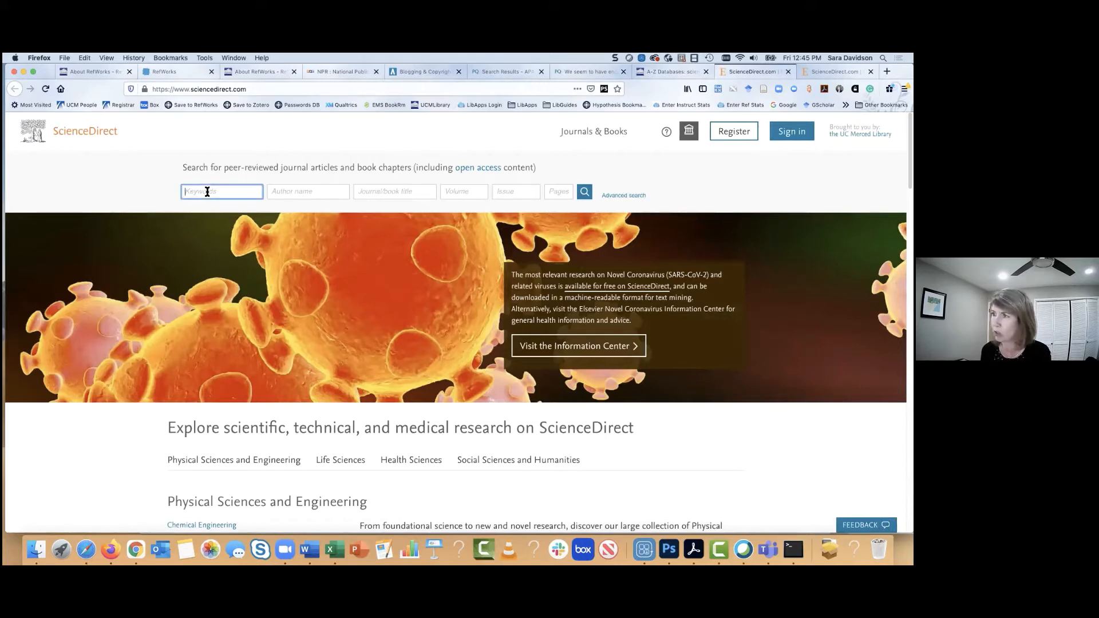
type("\"food industry")
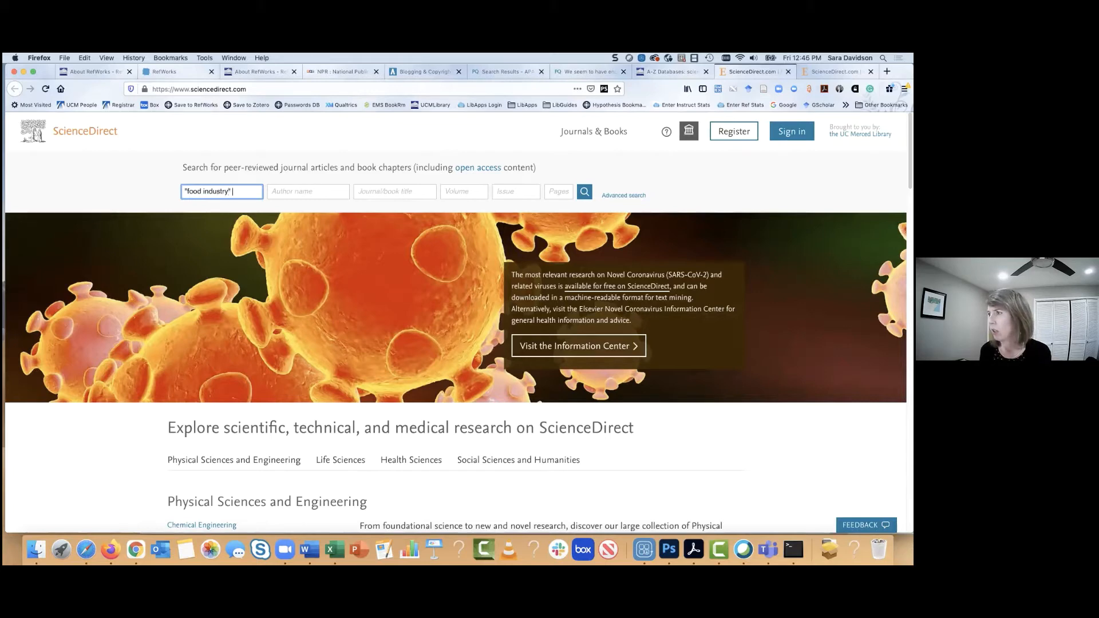
type("\" and advertising")
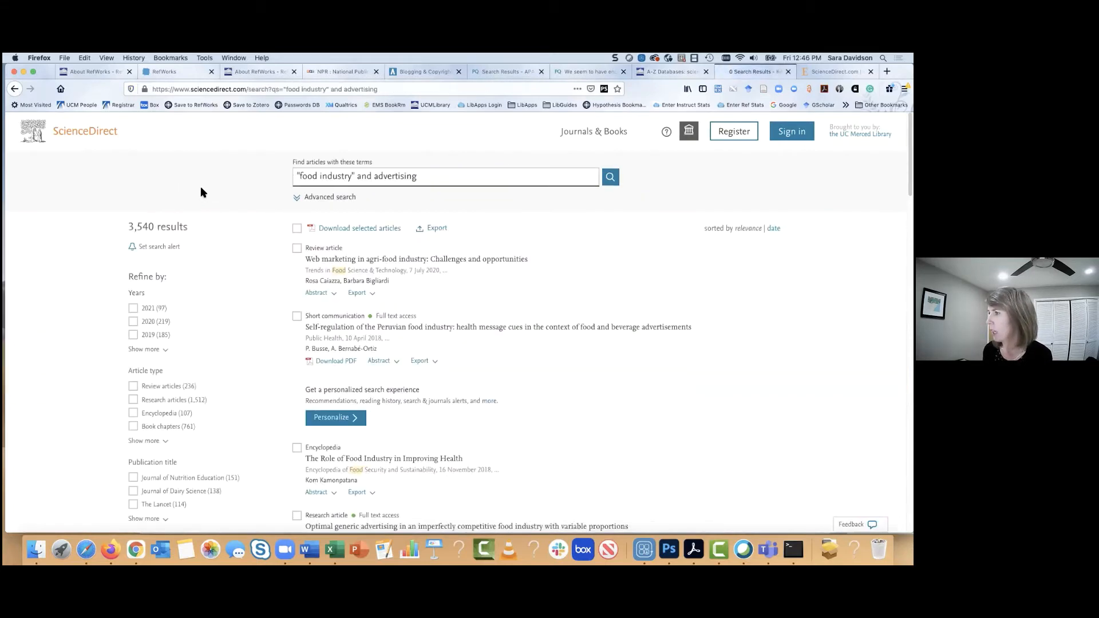
Tick the product lifecycle management, Emerging trends and Organizational resilience articles in the results.
scroll(537, 242, "down", 2)
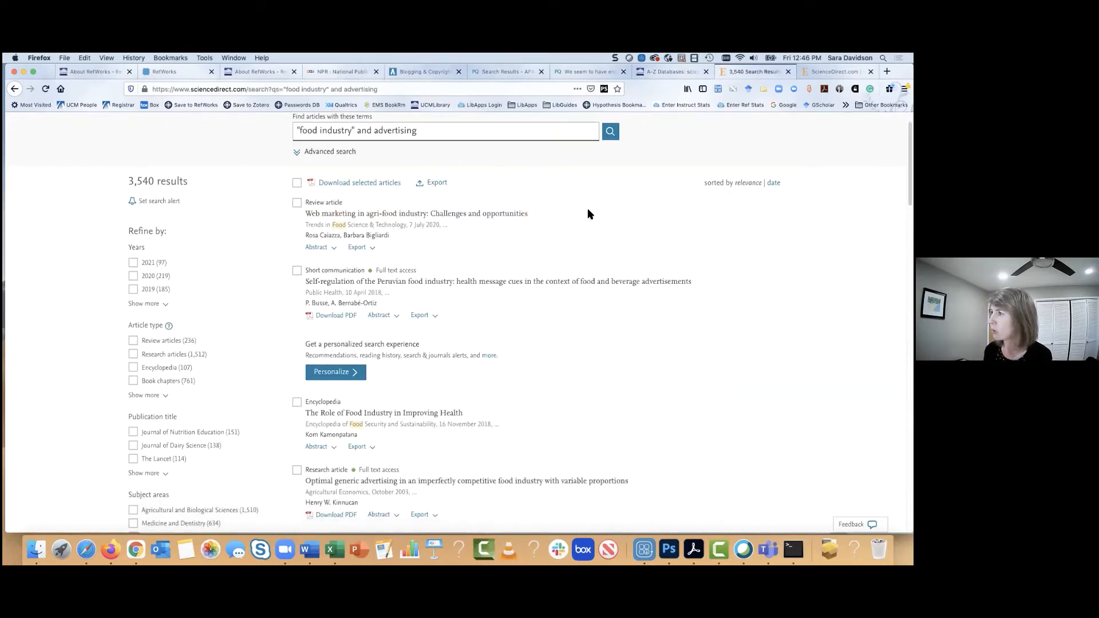
scroll(591, 212, "down", 2)
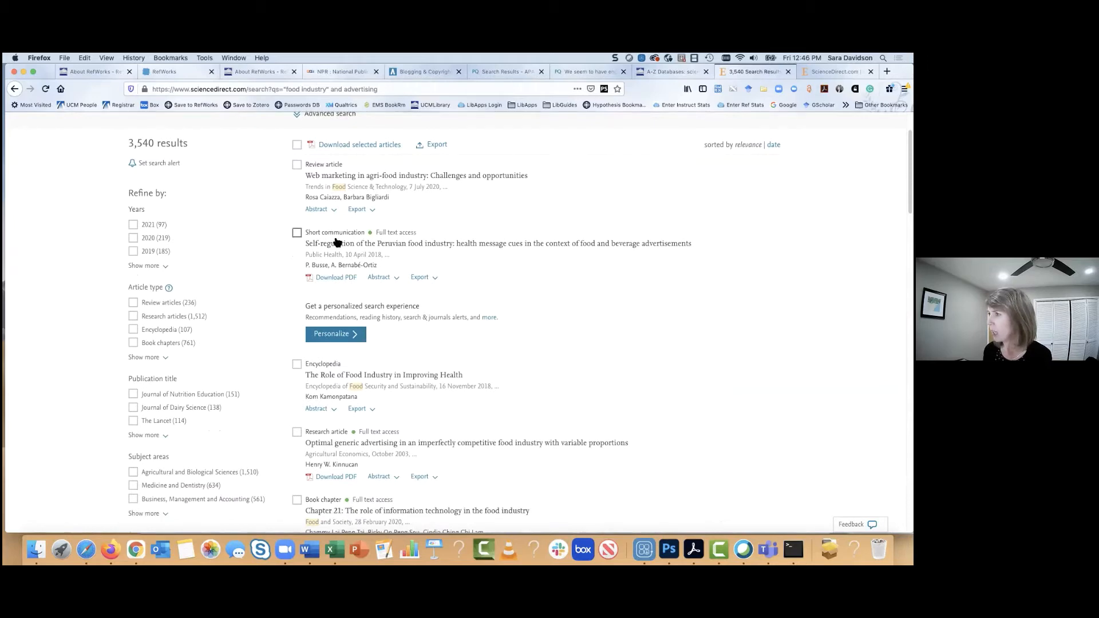
scroll(502, 290, "down", 10)
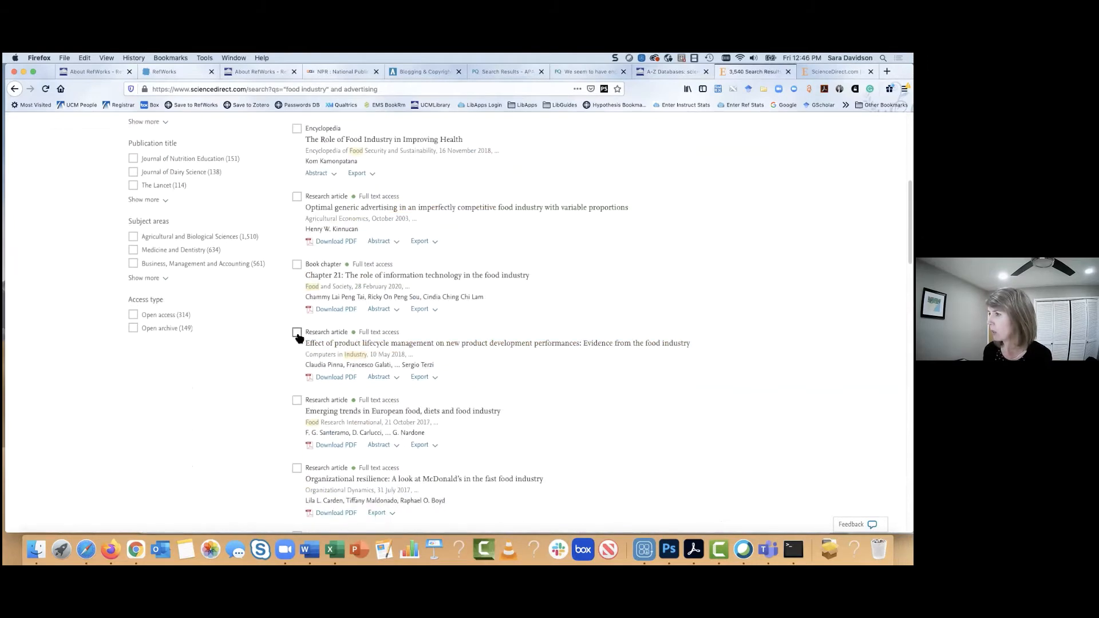
left_click(297, 333)
left_click(297, 401)
left_click(297, 470)
scroll(603, 291, "up", 14)
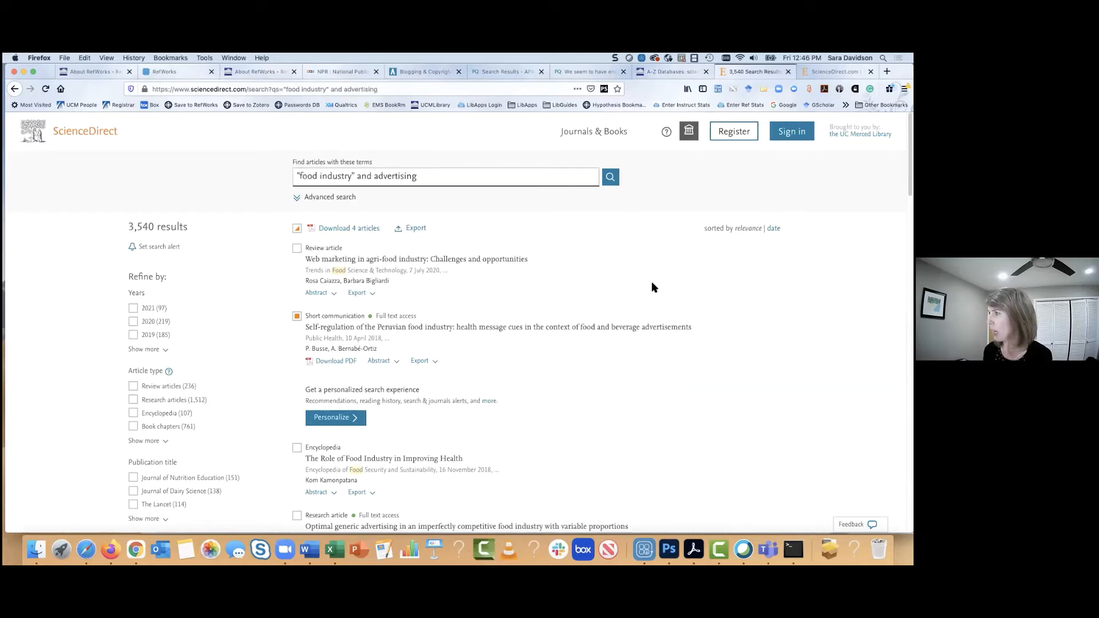
Choose Save to RefWorks from the Export options for the four selected articles.
left_click(415, 229)
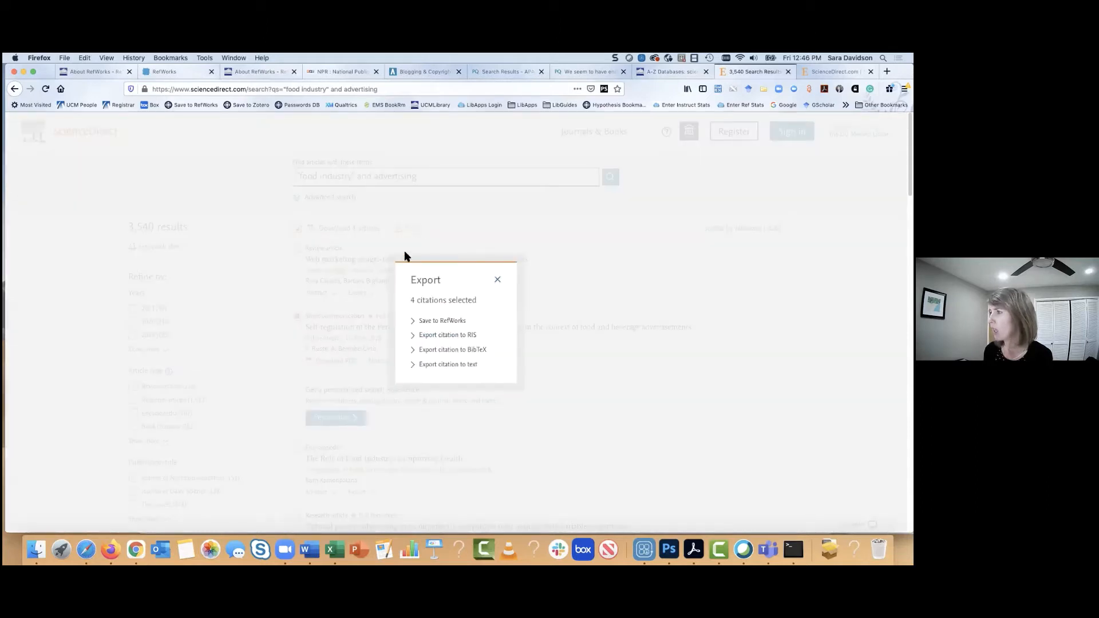
left_click(451, 321)
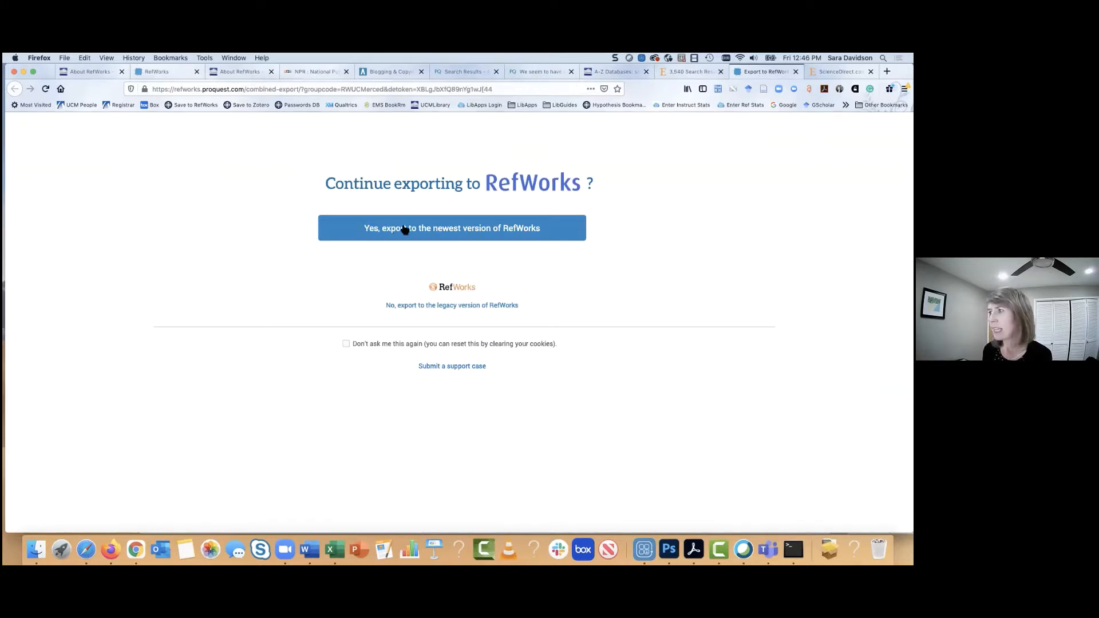
Export to the newest RefWorks, keeping project UC Merced Library - SDS with no folder, and import.
left_click(513, 231)
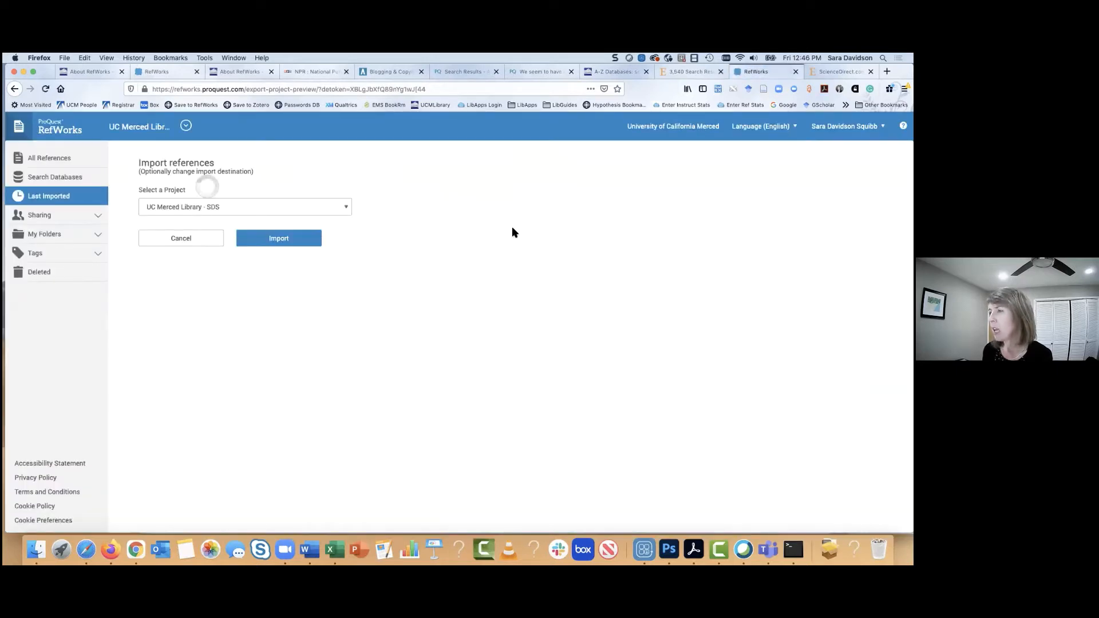
left_click(347, 209)
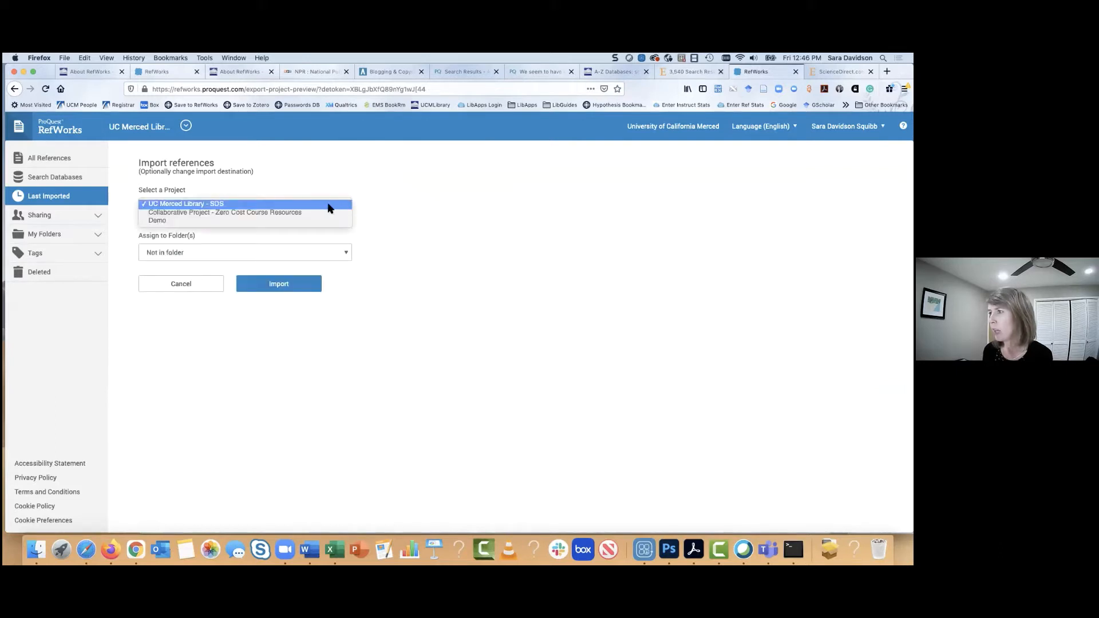
left_click(210, 206)
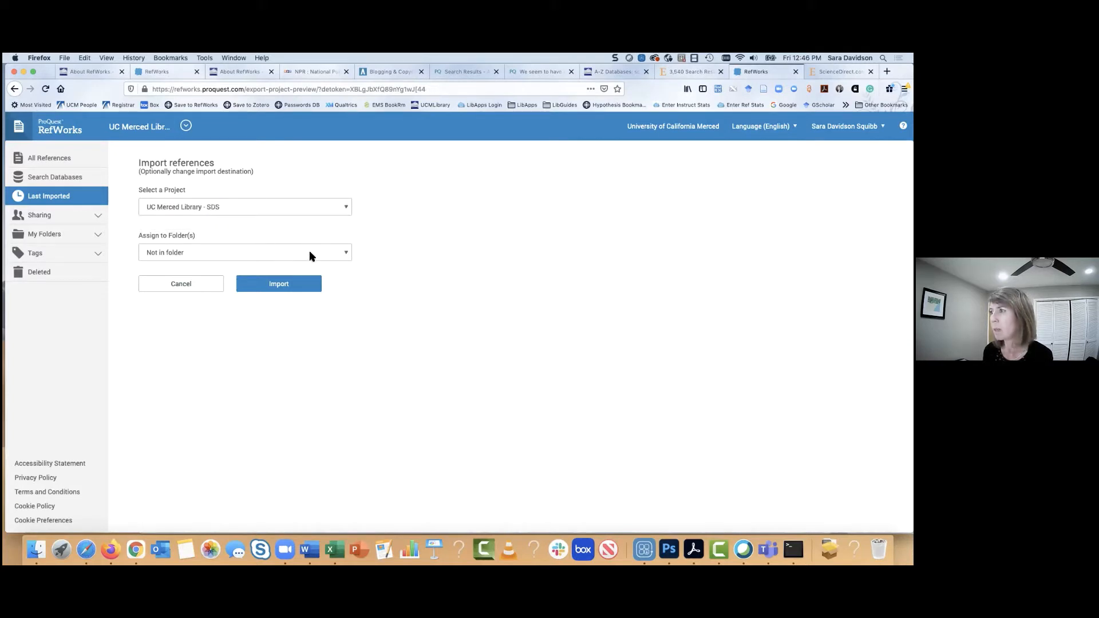
left_click(347, 254)
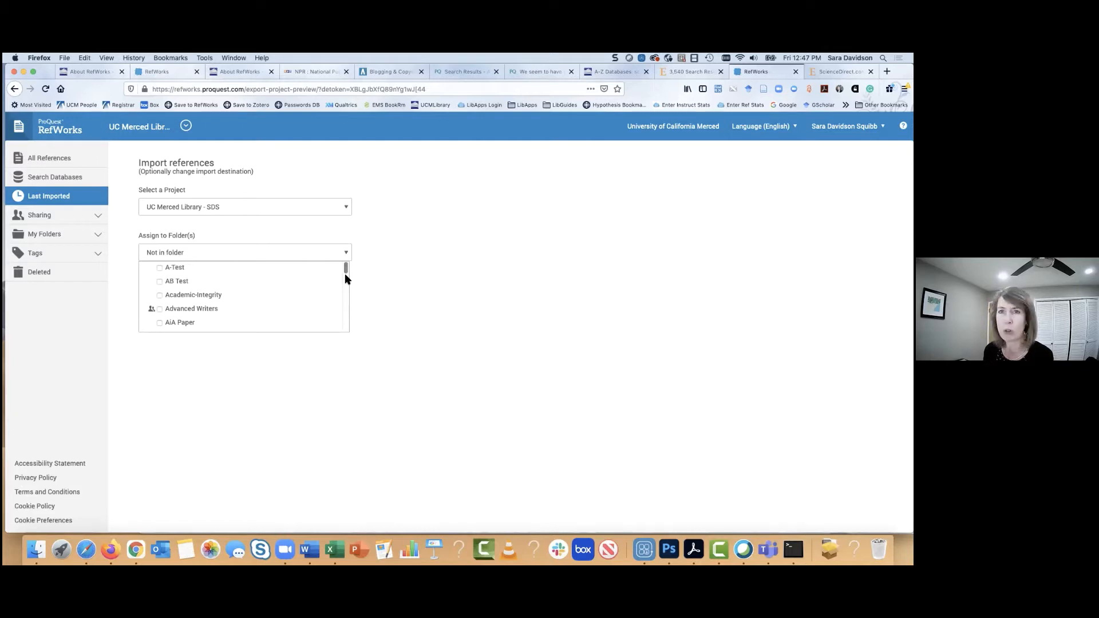
left_click(385, 243)
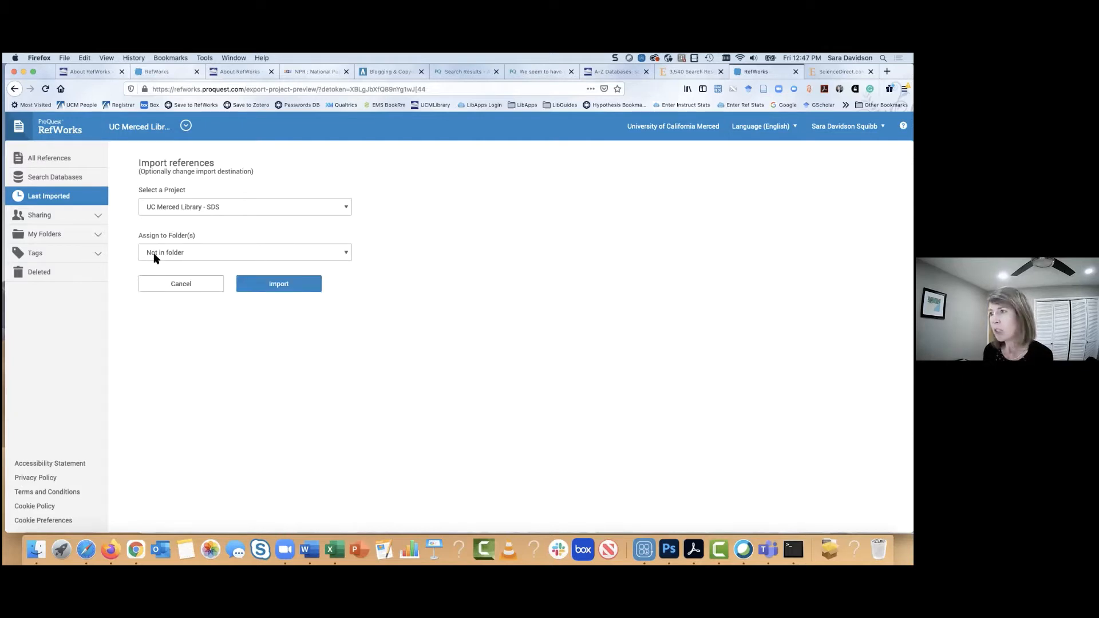
left_click(279, 287)
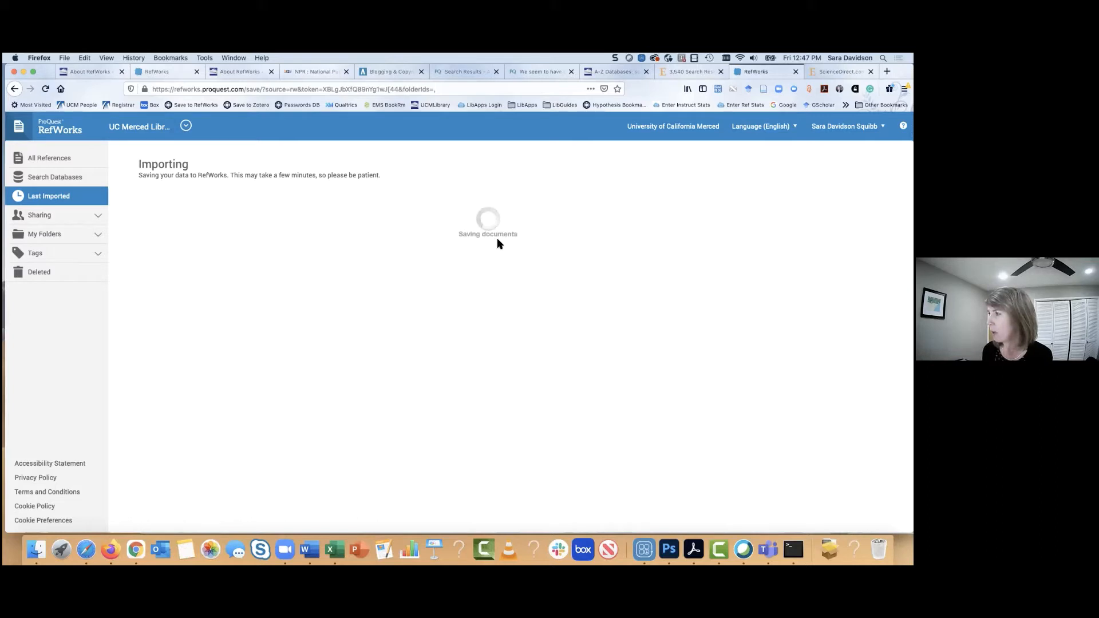
Reload the stalled Importing page and confirm the completed 4-document import with OK.
left_click(456, 89)
left_click(454, 90)
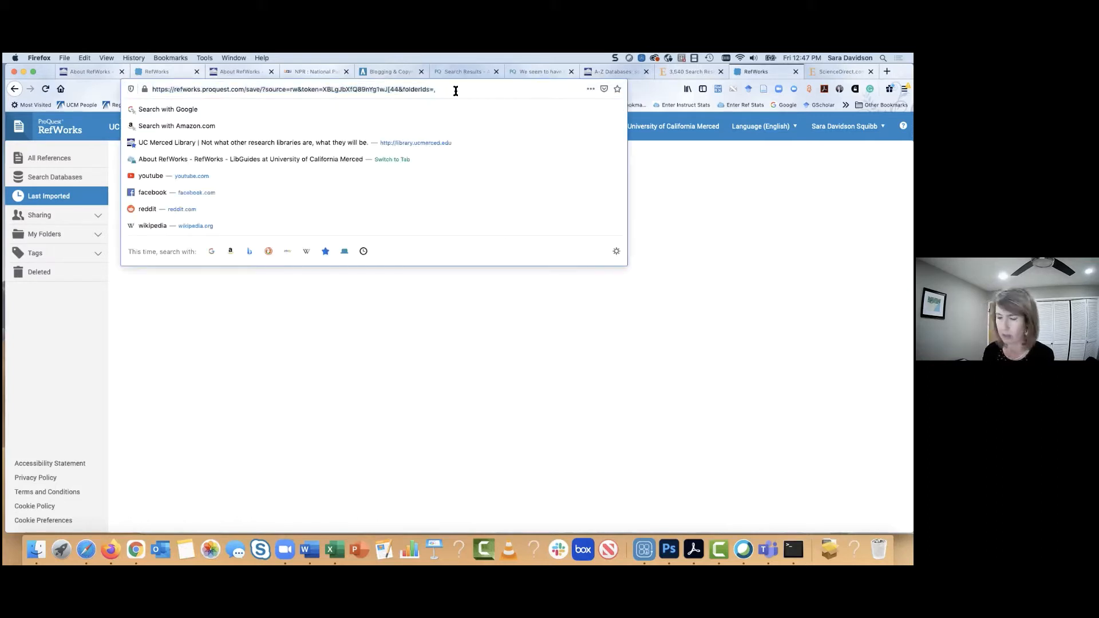
key("Return")
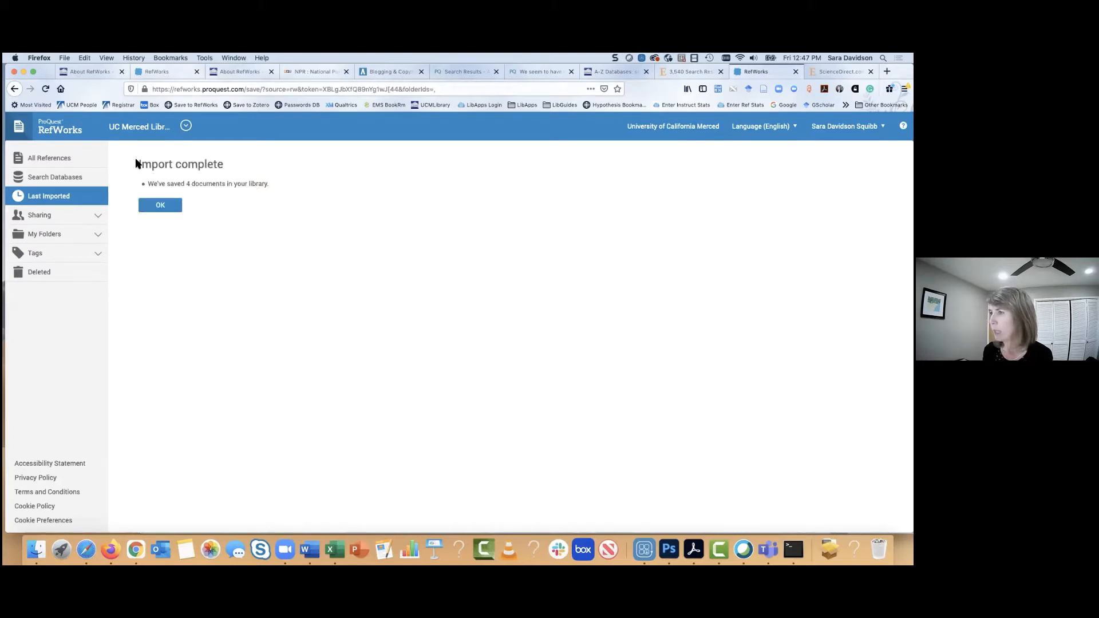
left_click_drag(137, 164, 254, 184)
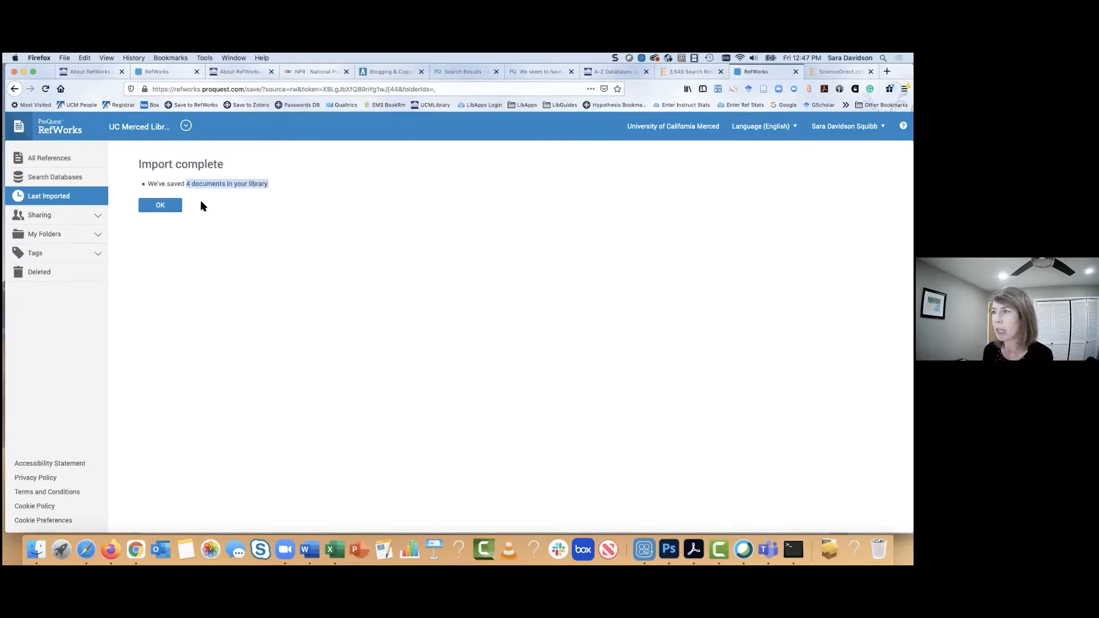
left_click(161, 206)
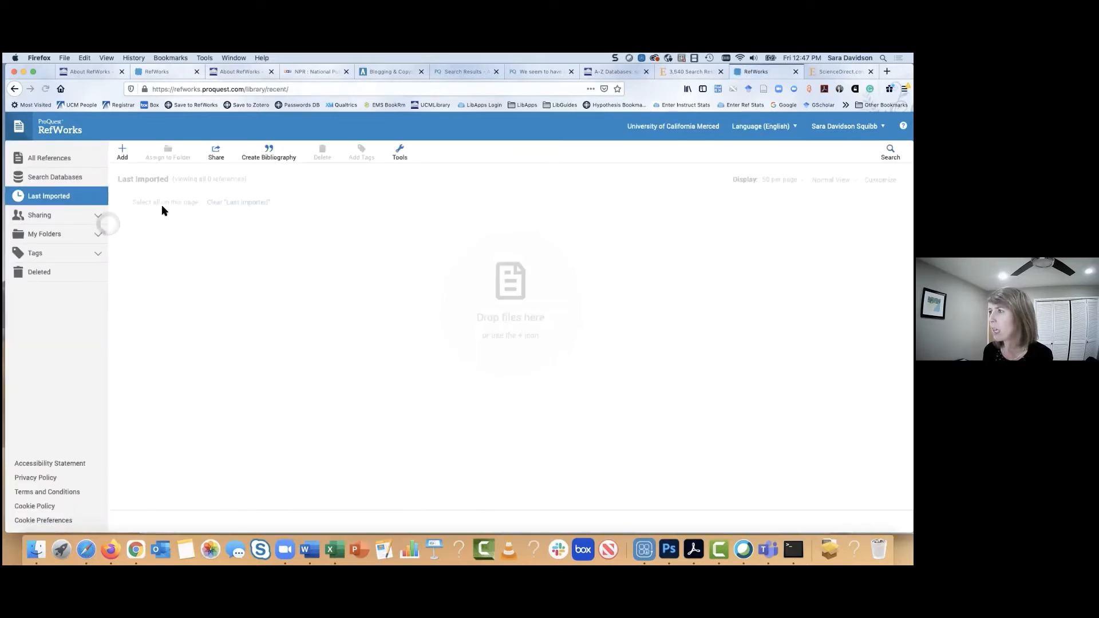
Look over the four new ScienceDirect references in Last Imported, then return to A-Z Databases.
scroll(485, 229, "down", 1)
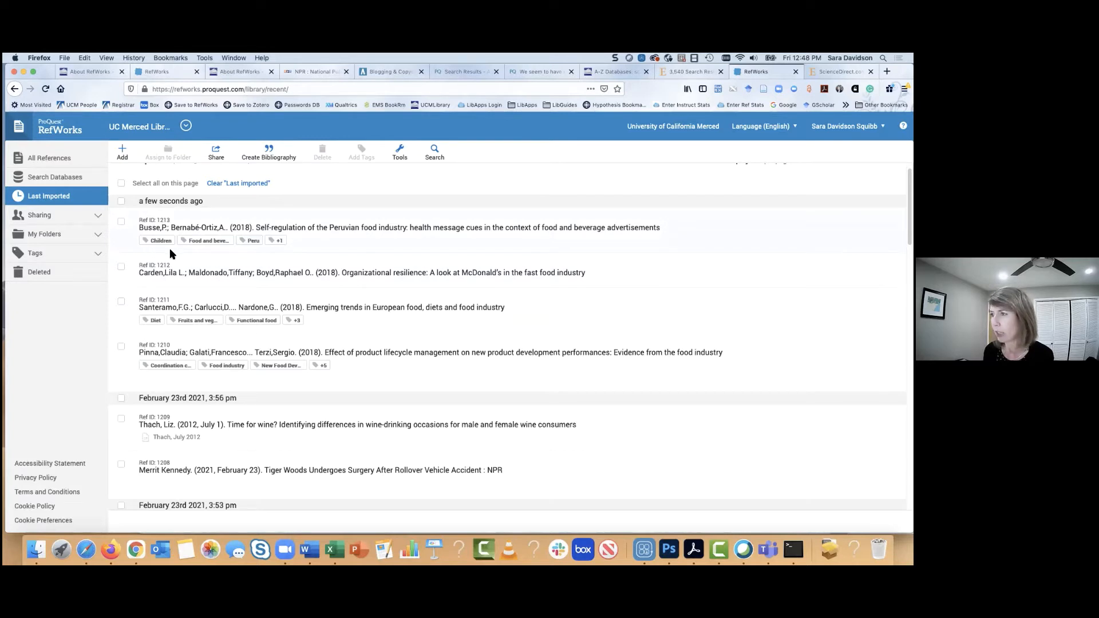
scroll(224, 236, "down", 3)
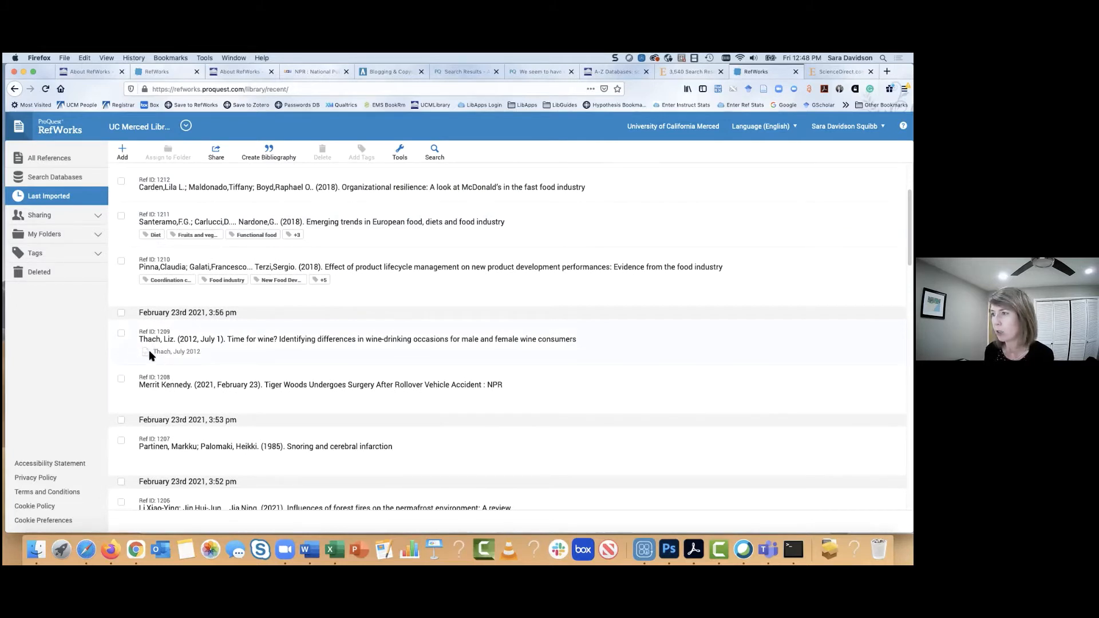
scroll(358, 259, "up", 3)
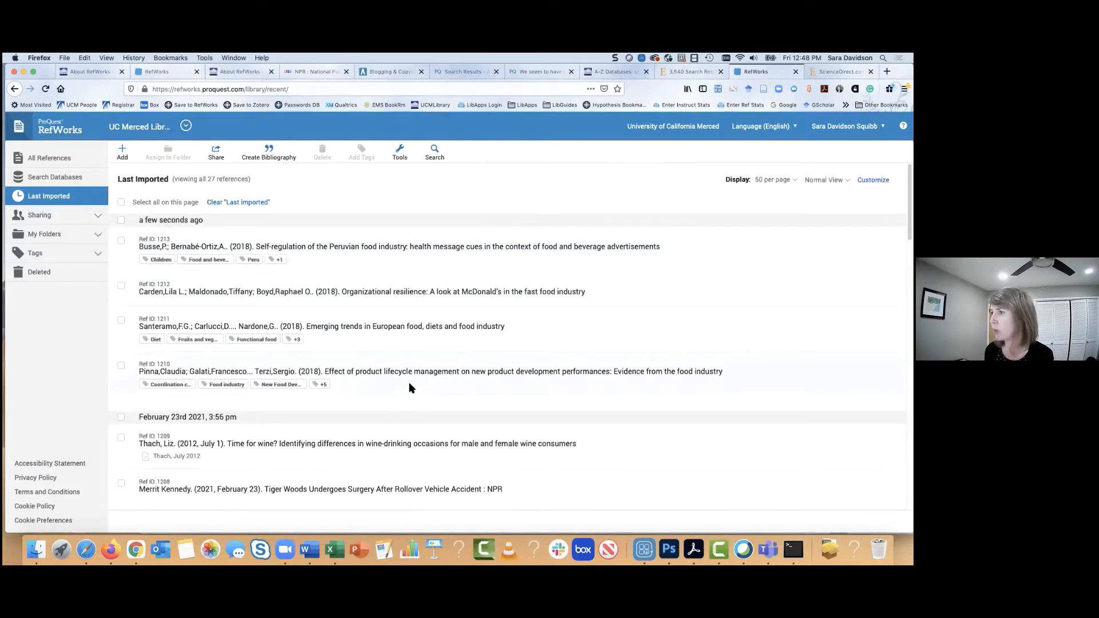
left_click(628, 74)
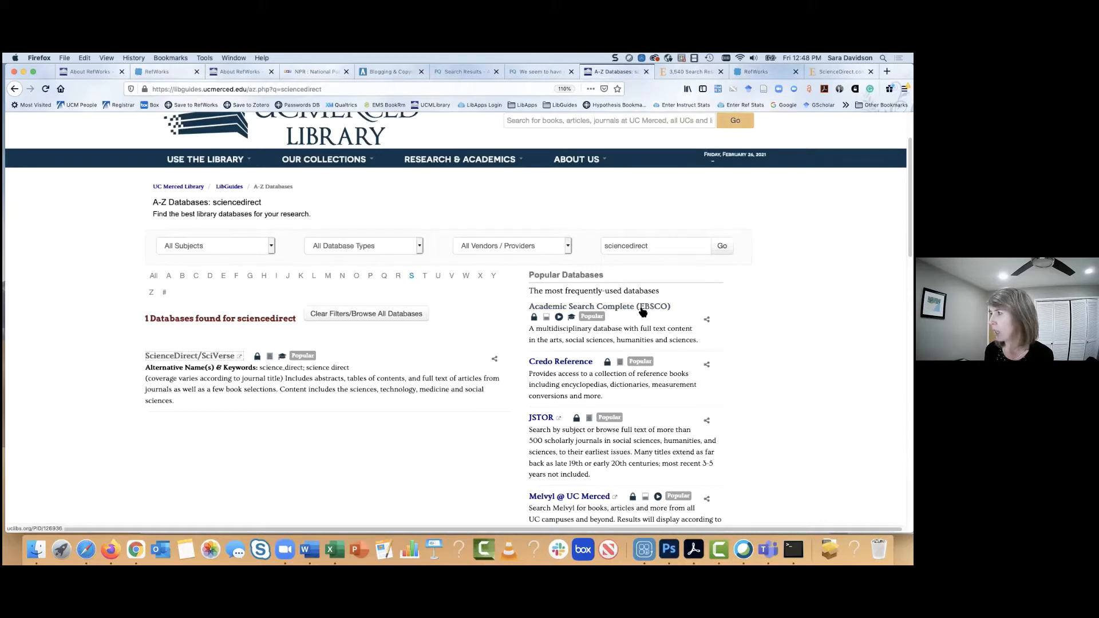
Open Academic Search Complete (EBSCO) from the Popular Databases list.
left_click(642, 310)
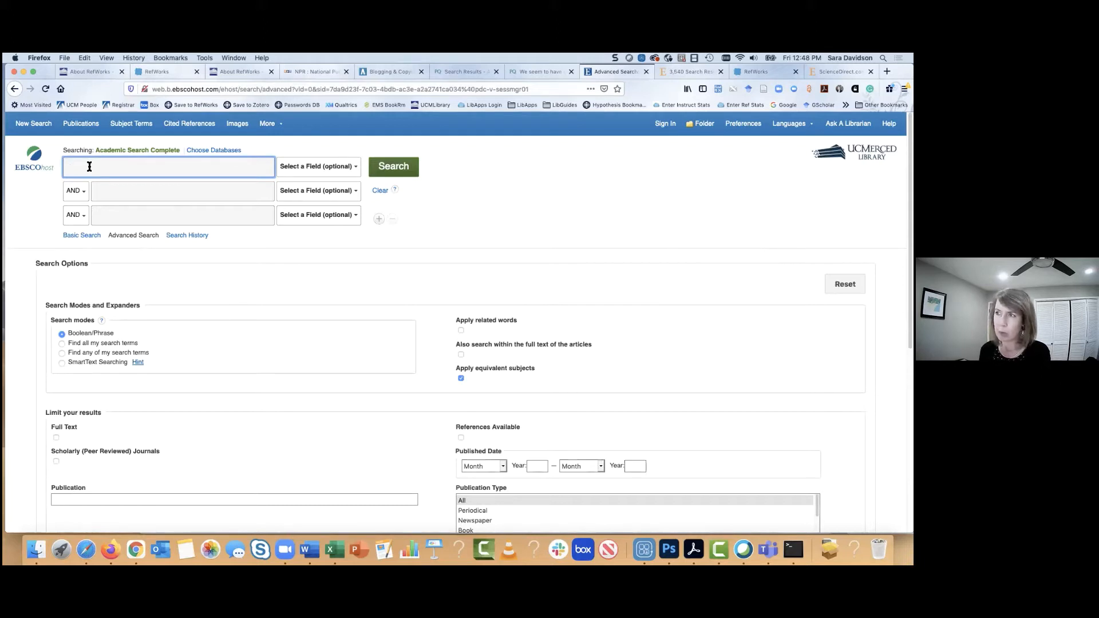
Search Academic Search Complete for homelessness AND "san francisco".
type("homelessness")
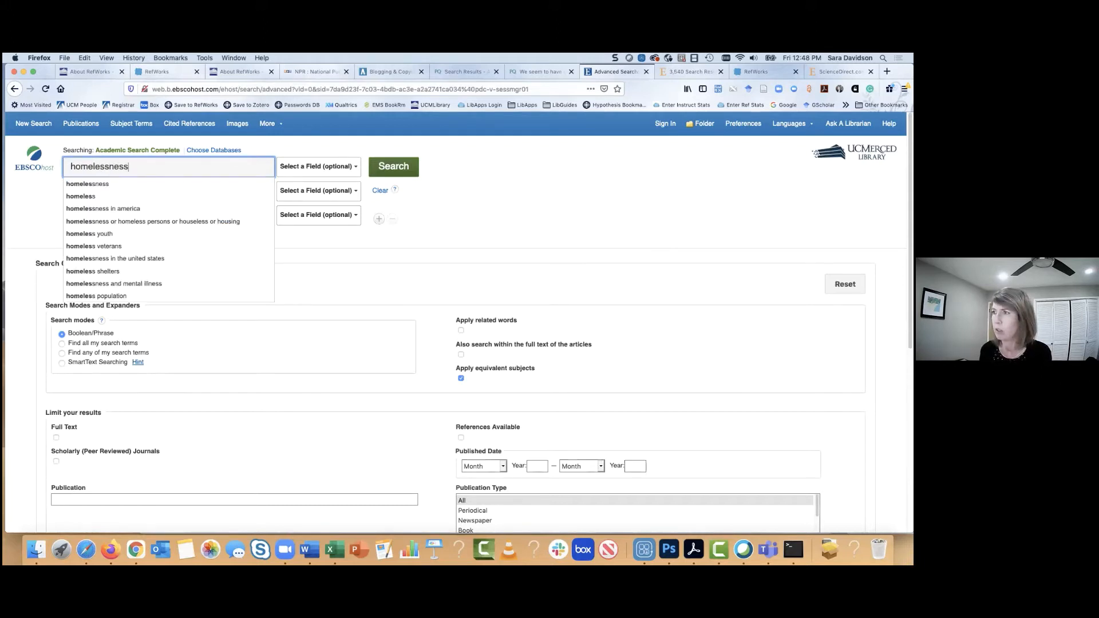
left_click(43, 191)
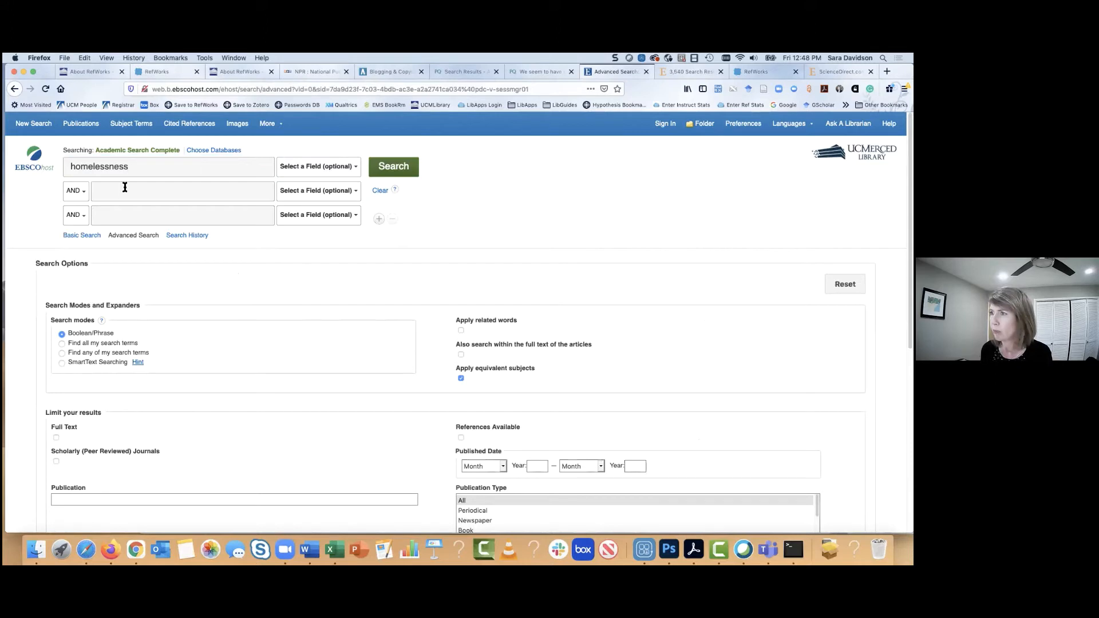
left_click(125, 186)
type("\"san ")
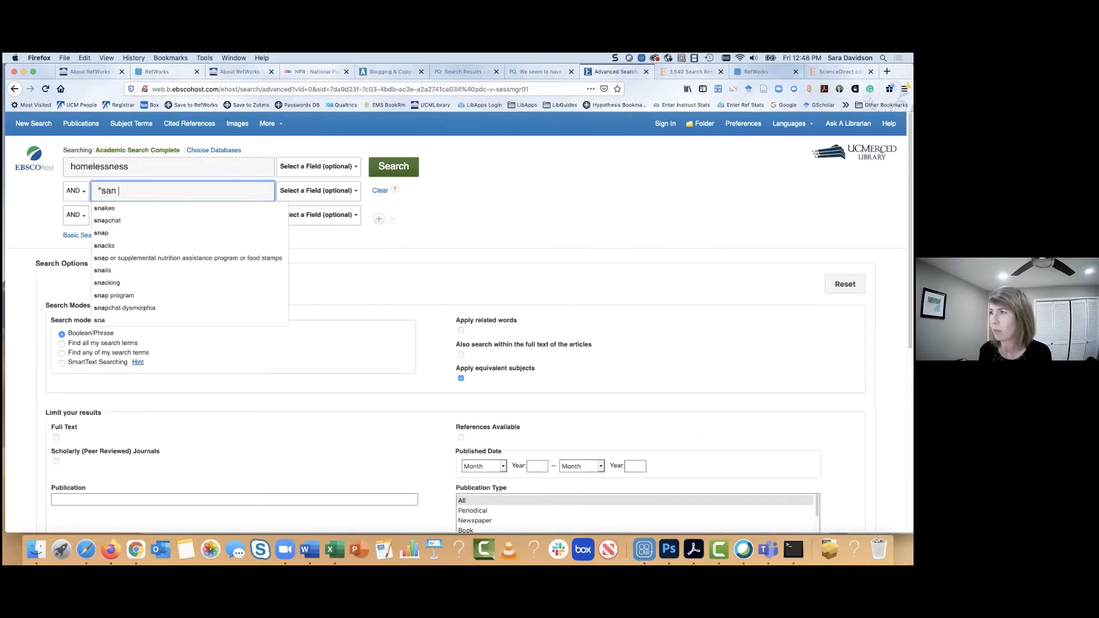
type("francisco\"")
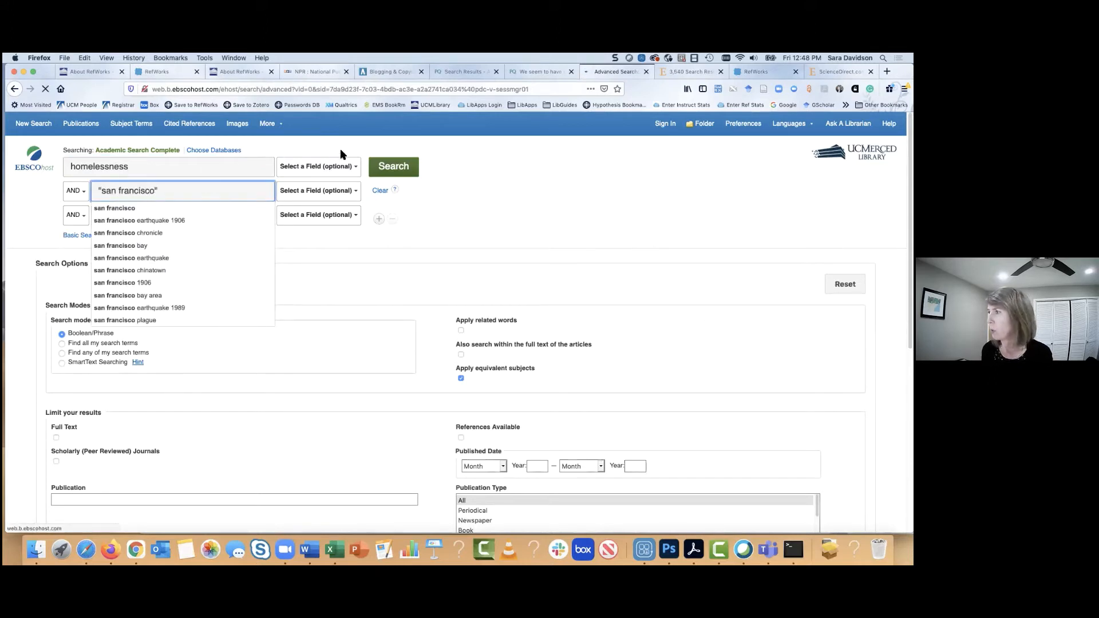
left_click(408, 175)
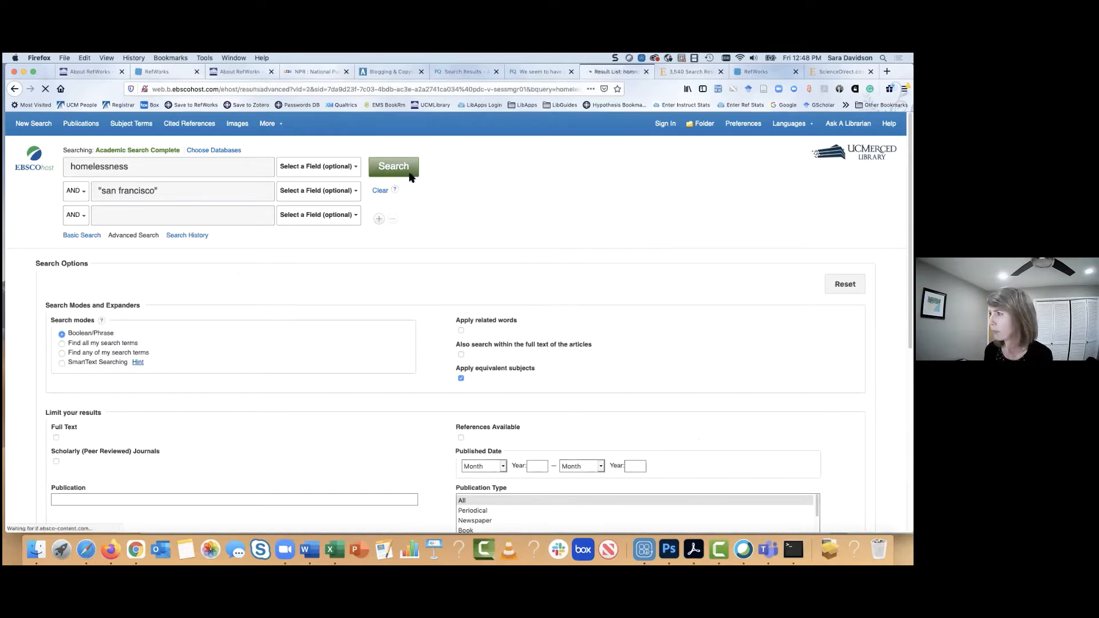
Add 'The illegitimate tent' and 'TOO FAR FROM HOME.' articles to the folder.
scroll(506, 204, "down", 1)
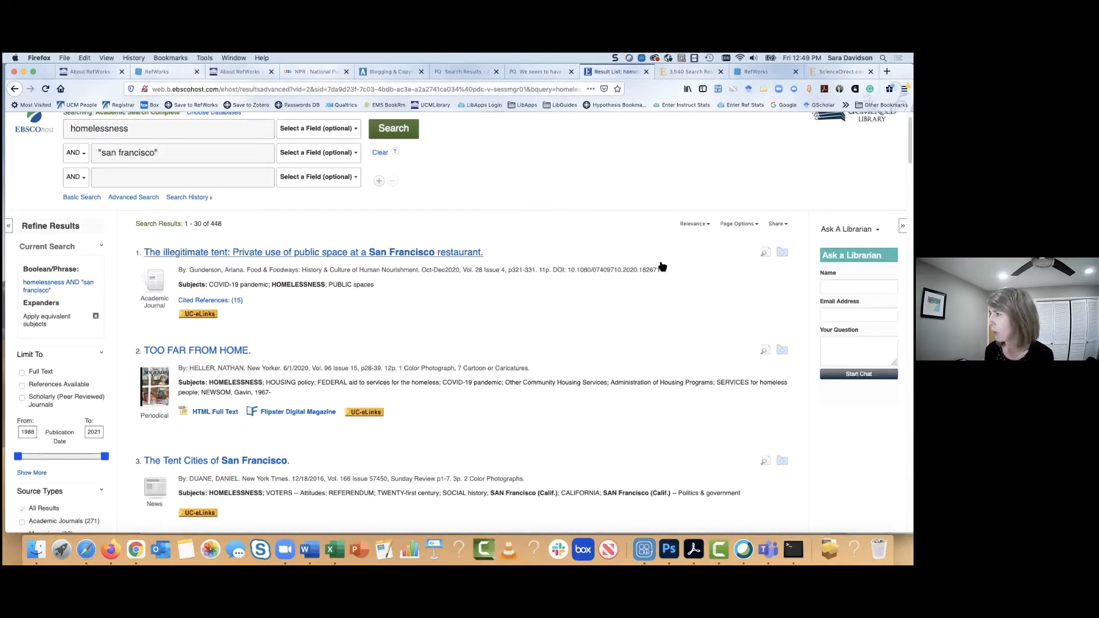
left_click(782, 252)
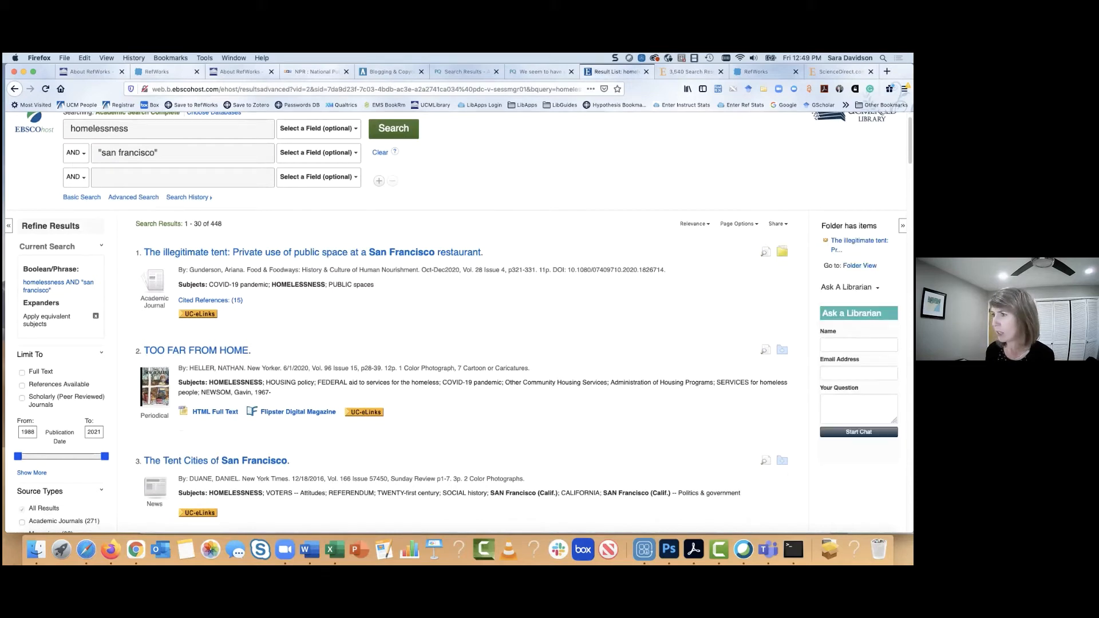
scroll(456, 323, "down", 1)
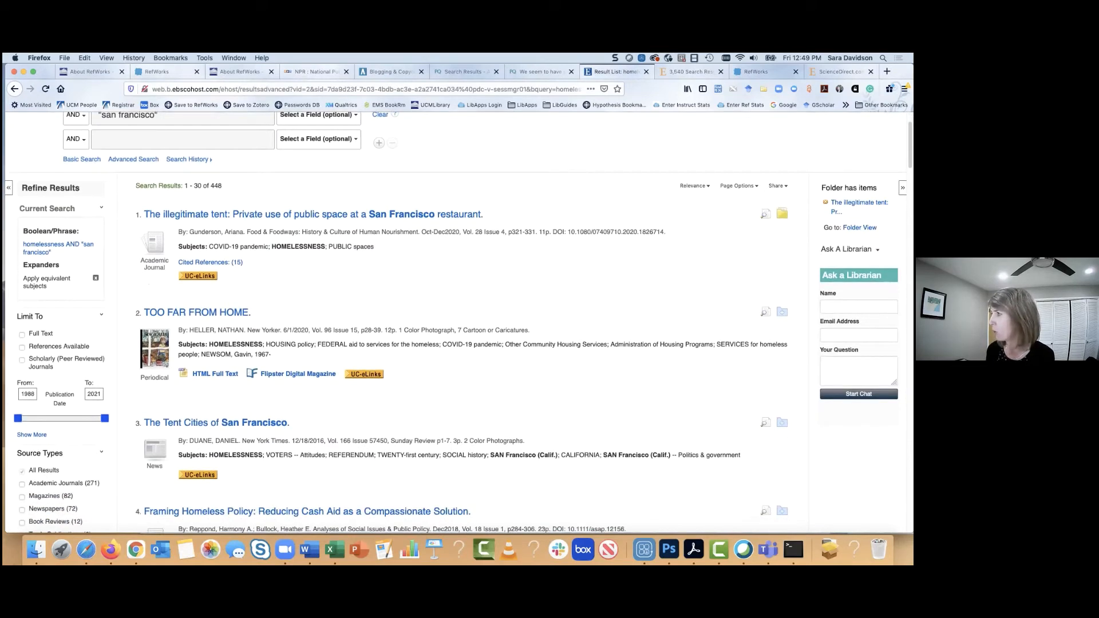
left_click(783, 312)
scroll(714, 294, "up", 2)
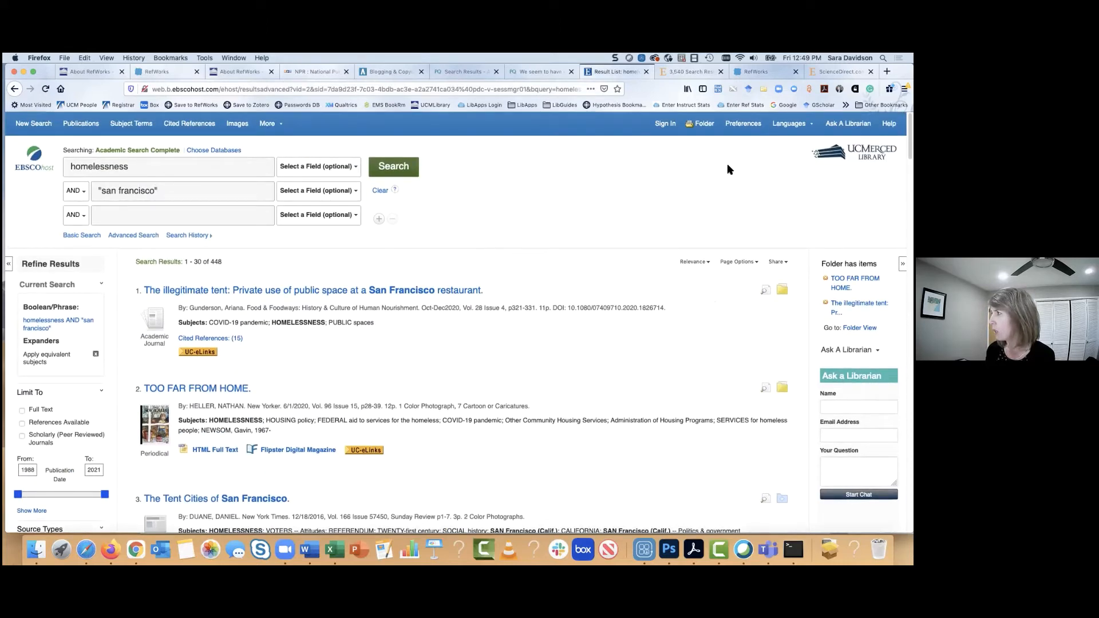
Select both saved EBSCOhost folder articles and send them via Direct Export to RefWorks.
left_click(704, 128)
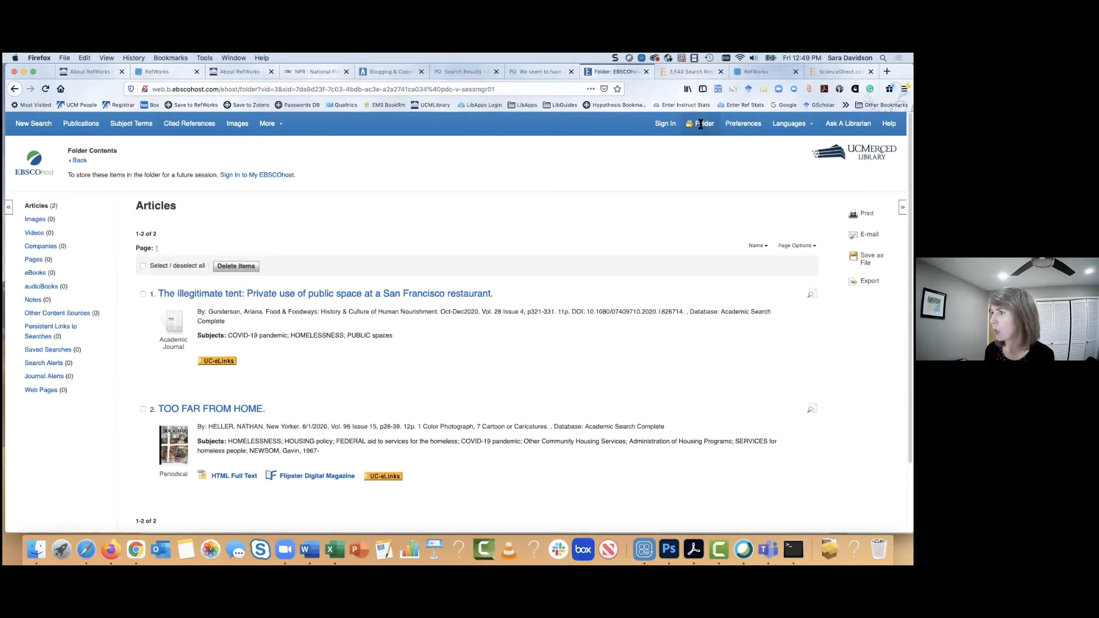
left_click(143, 266)
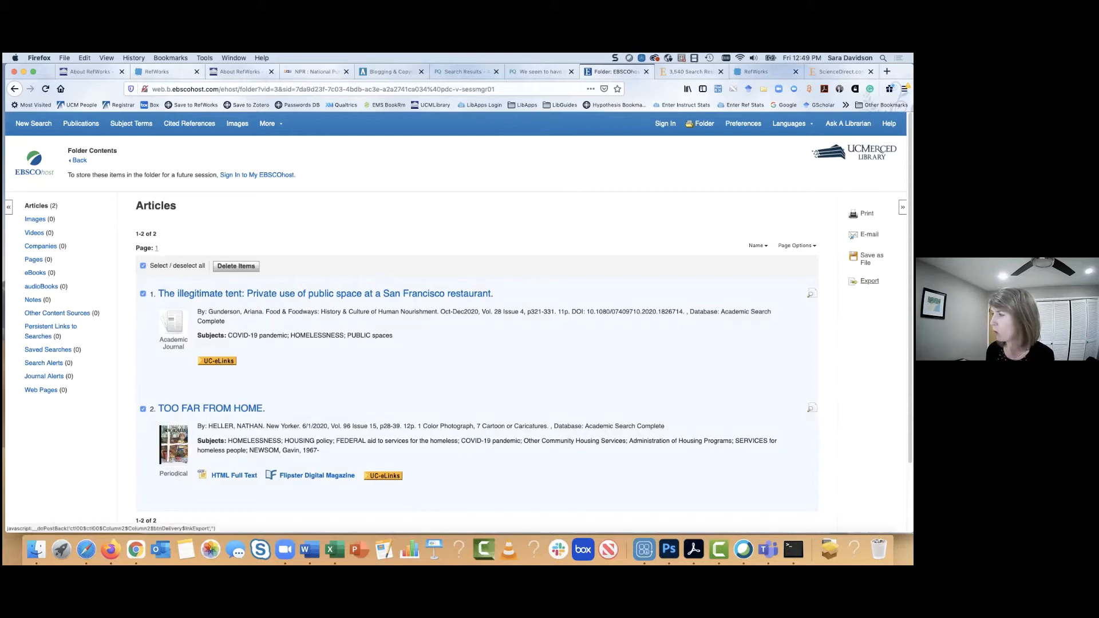
left_click(870, 281)
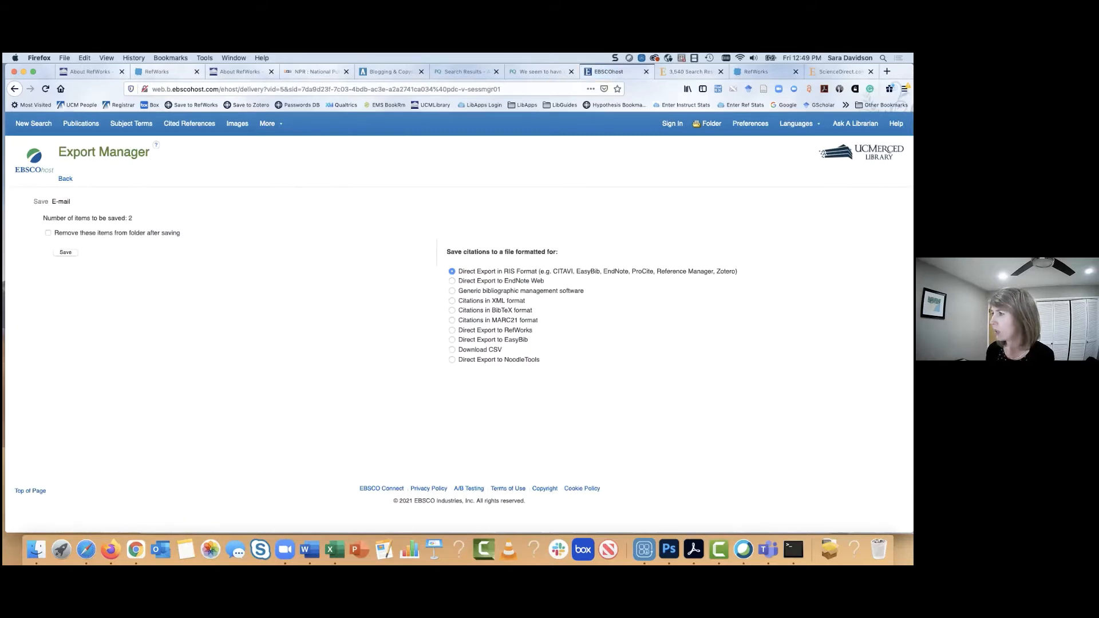
left_click(453, 331)
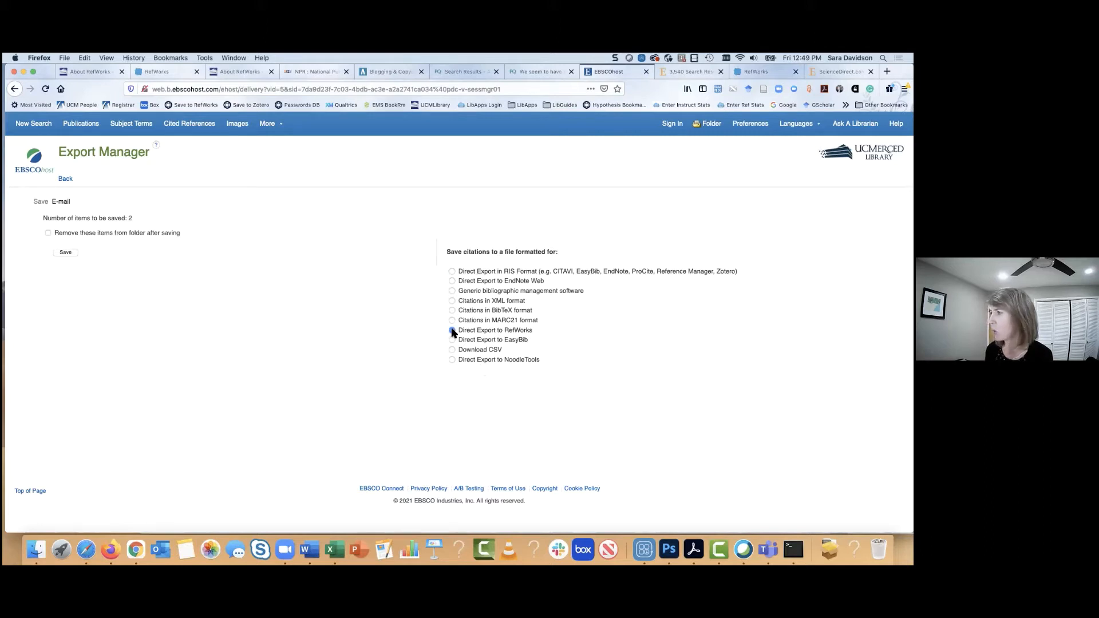
left_click(65, 253)
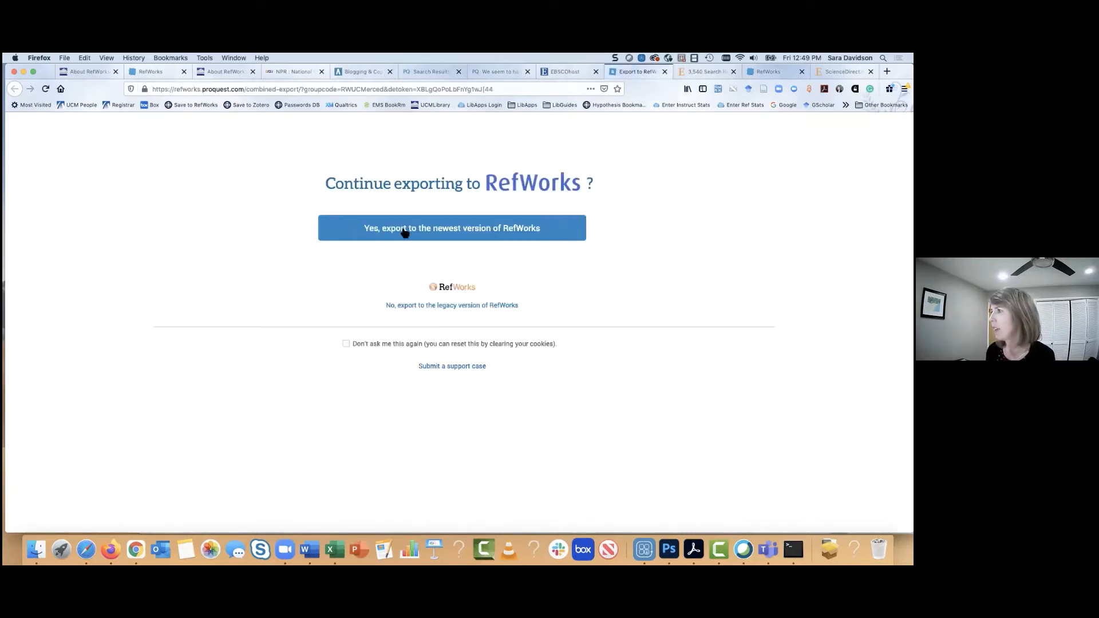
Choose the newest RefWorks version, import the two articles, and view Last Imported after confirming 2 saved.
left_click(404, 230)
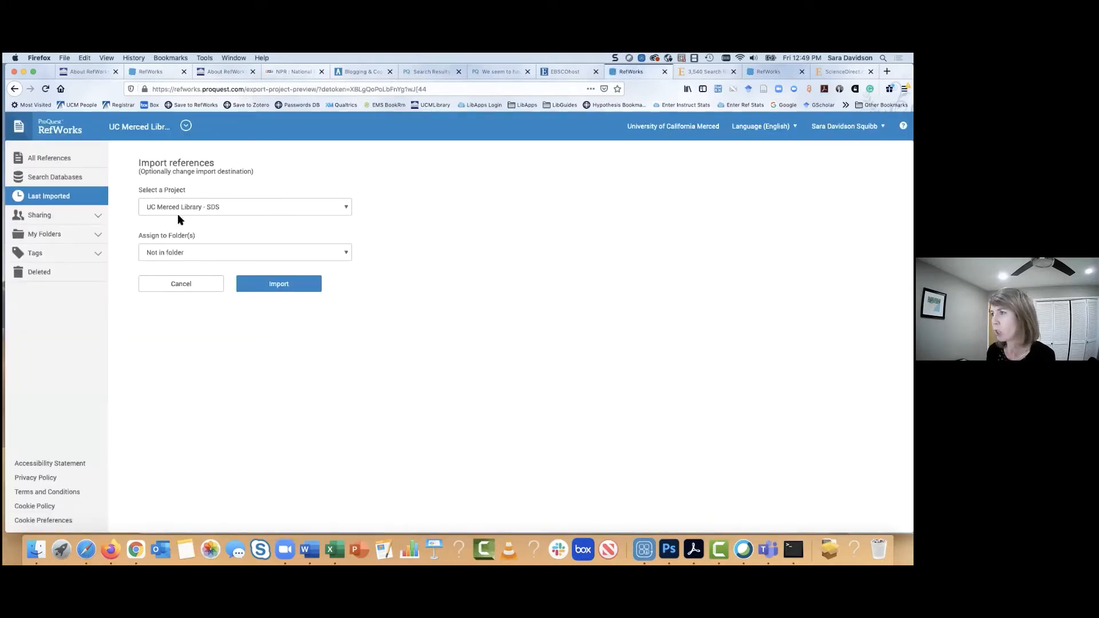
left_click(289, 286)
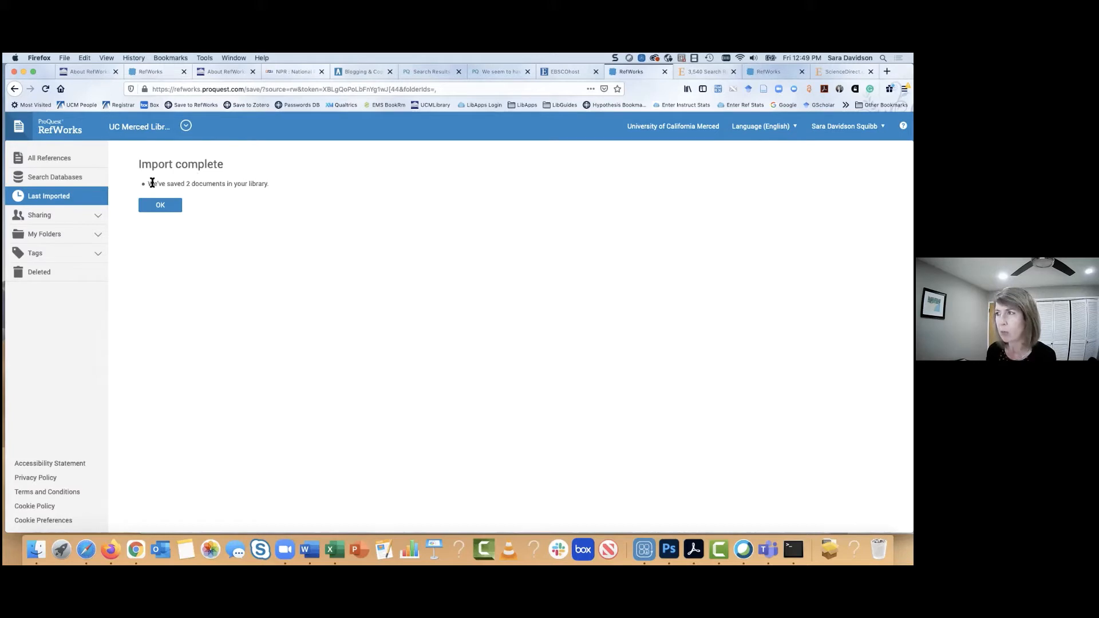
left_click_drag(148, 183, 267, 183)
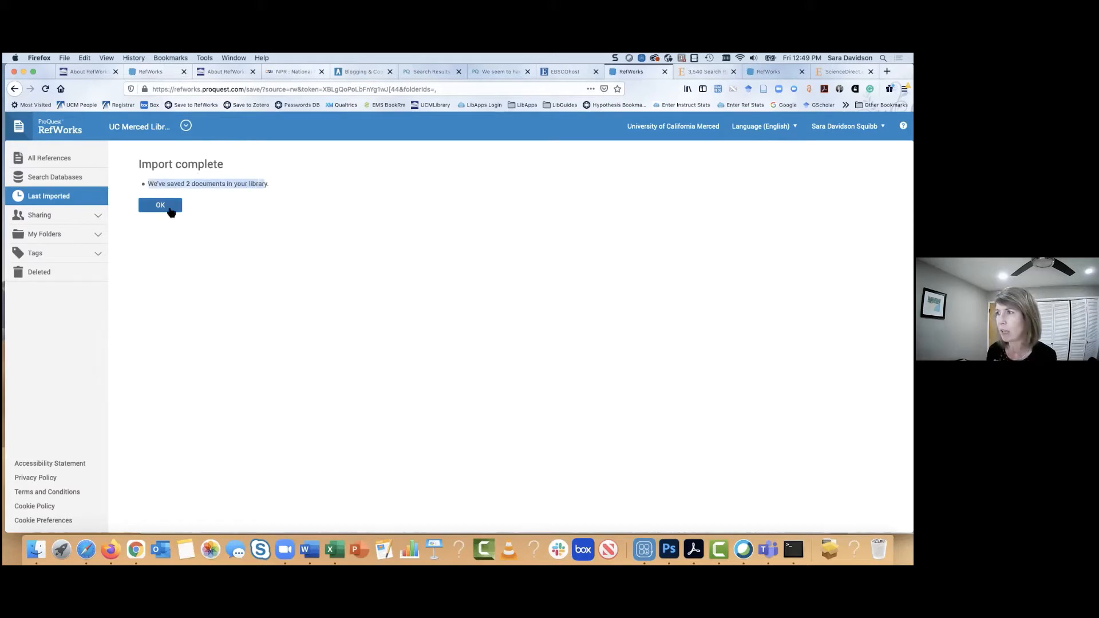
left_click(170, 209)
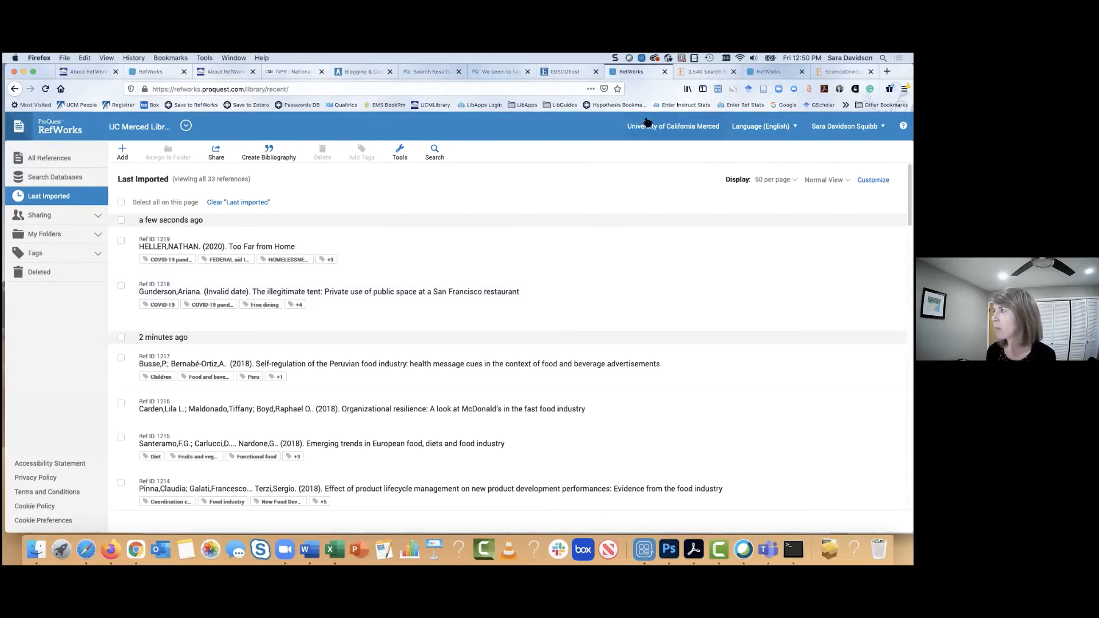
Search the web for 'google scholar' and open the Google Scholar home page.
left_click(697, 74)
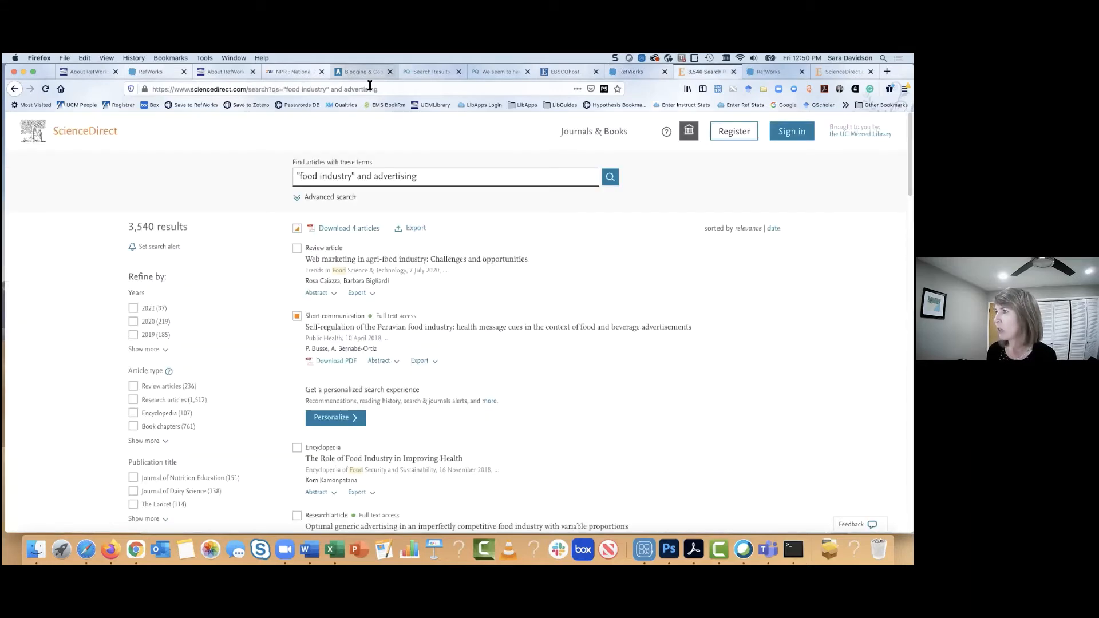
left_click(378, 88)
type("google scholar")
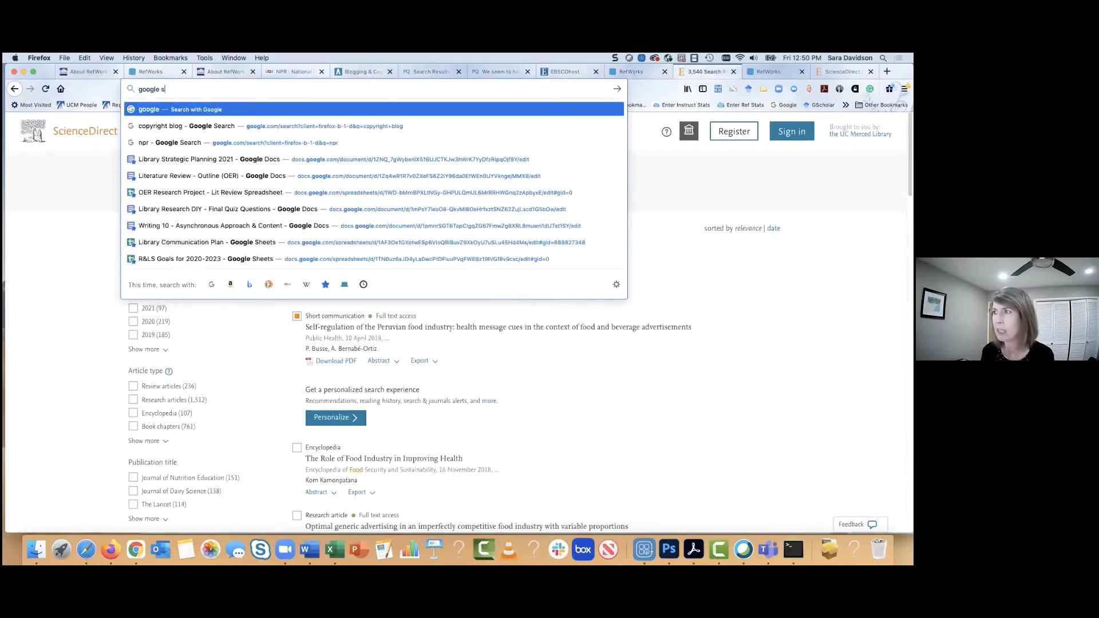
key("Return")
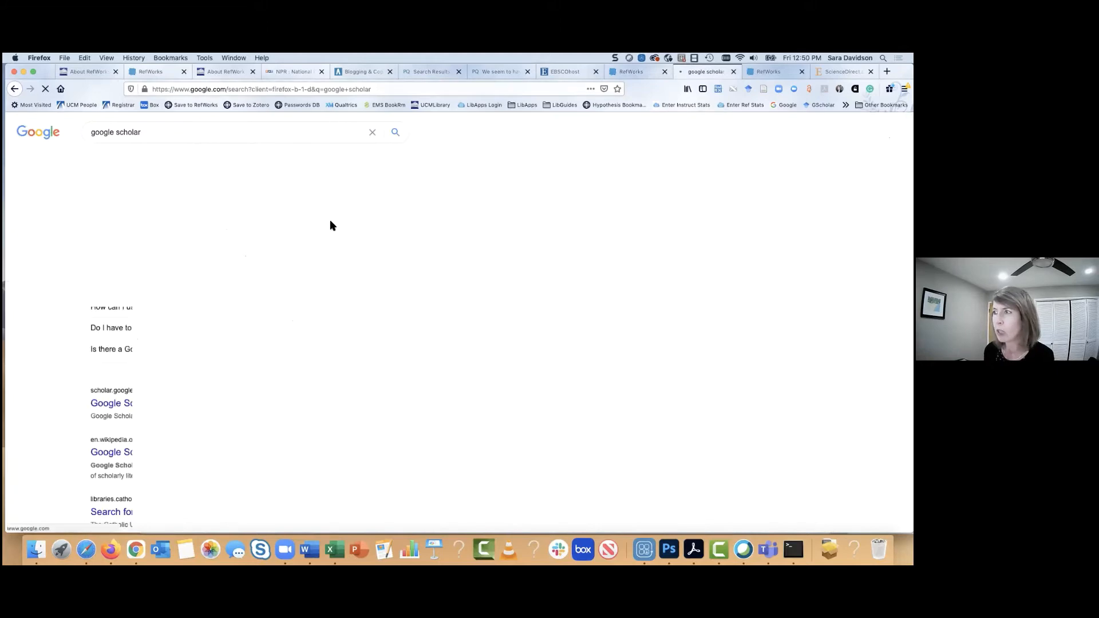
left_click(145, 214)
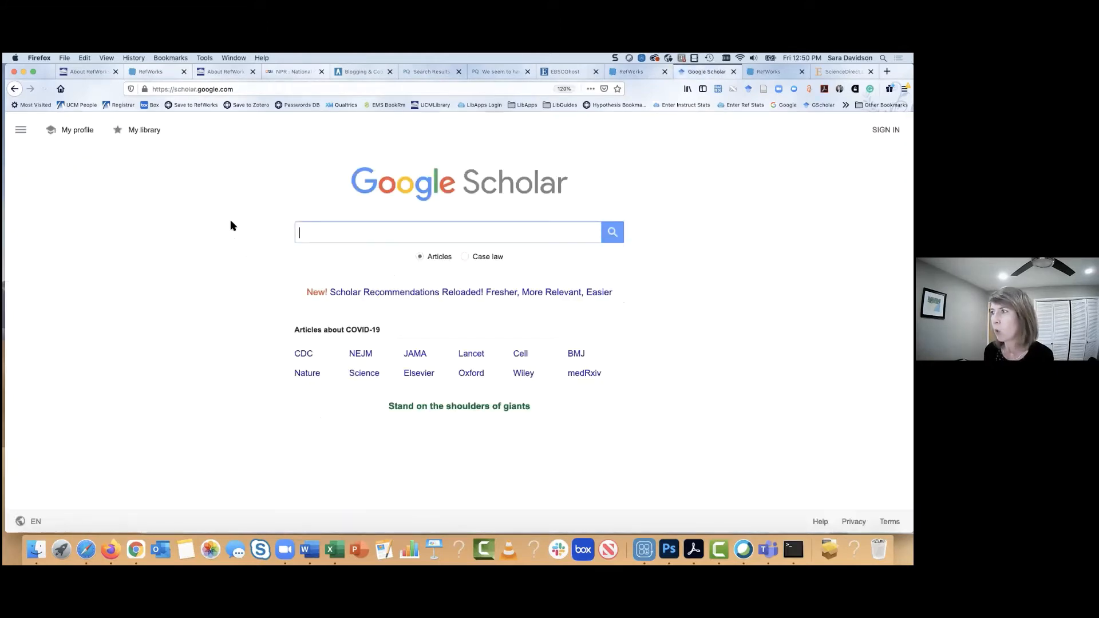
Search Scholar for 'snoring' and export the second result's 1996 'Snoring' citation to RefWorks.
type("snoring")
key("Return")
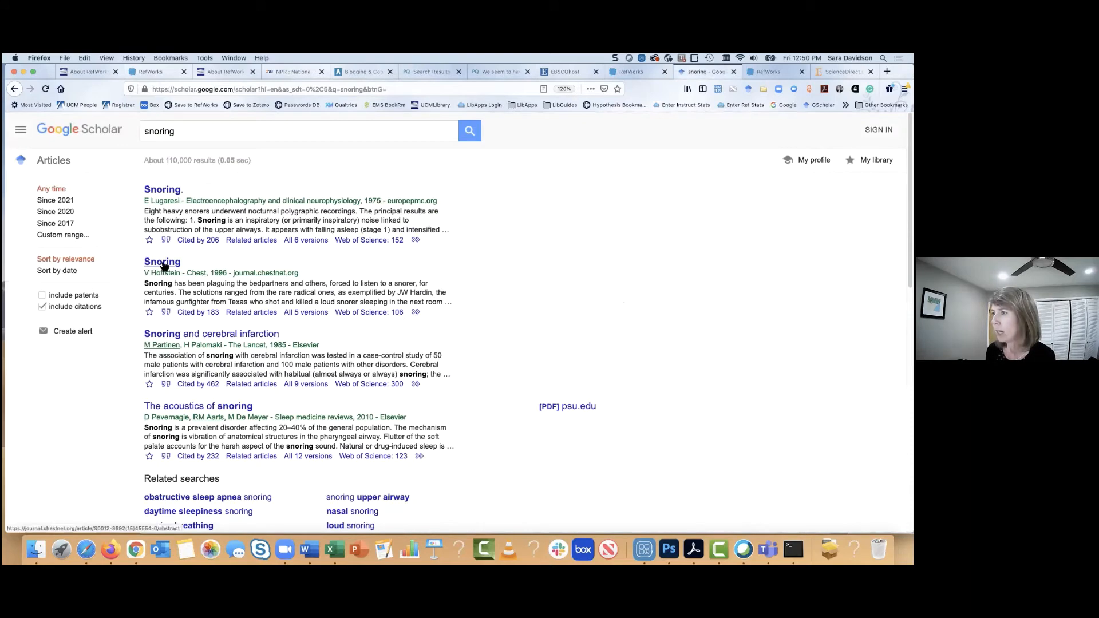
left_click(166, 313)
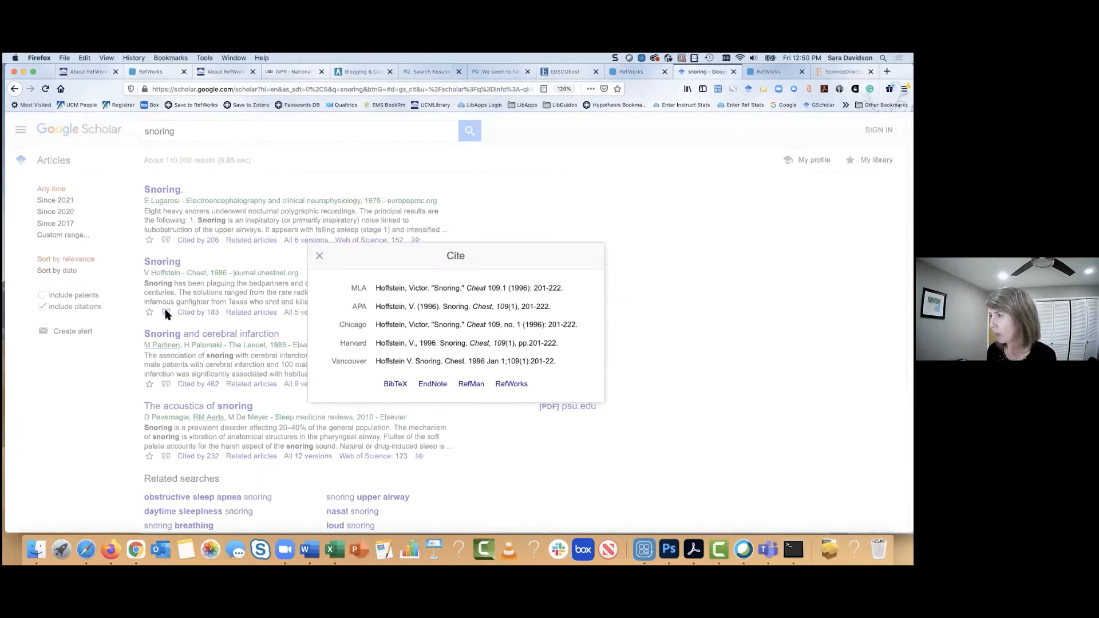
left_click(511, 385)
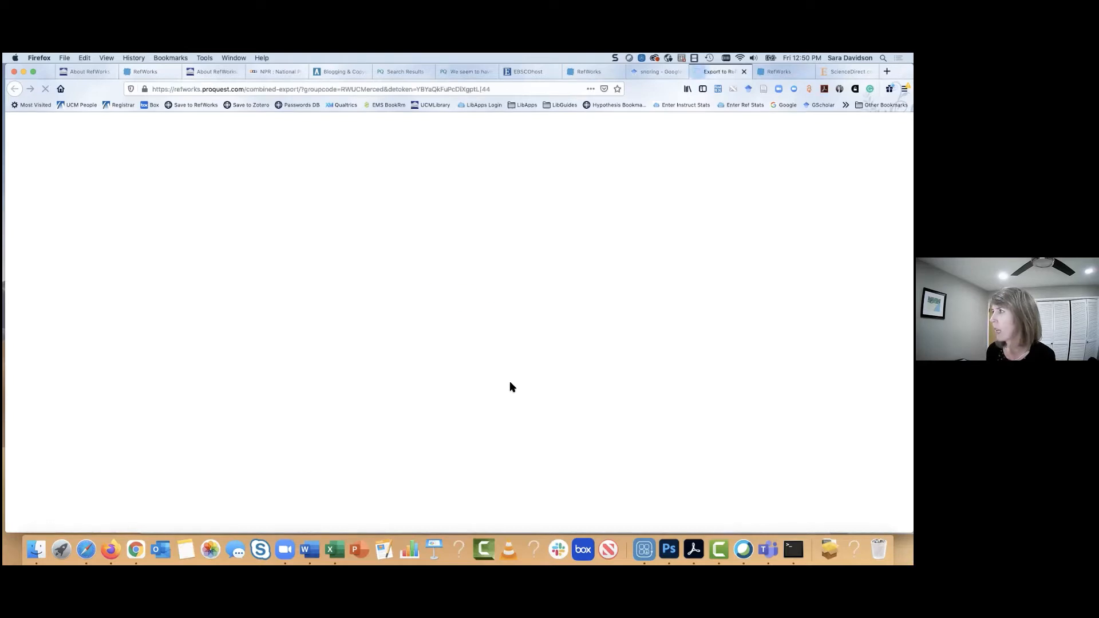
Import the 'Snoring' citation into the newest RefWorks and reload Last Imported to show it on top.
left_click(531, 229)
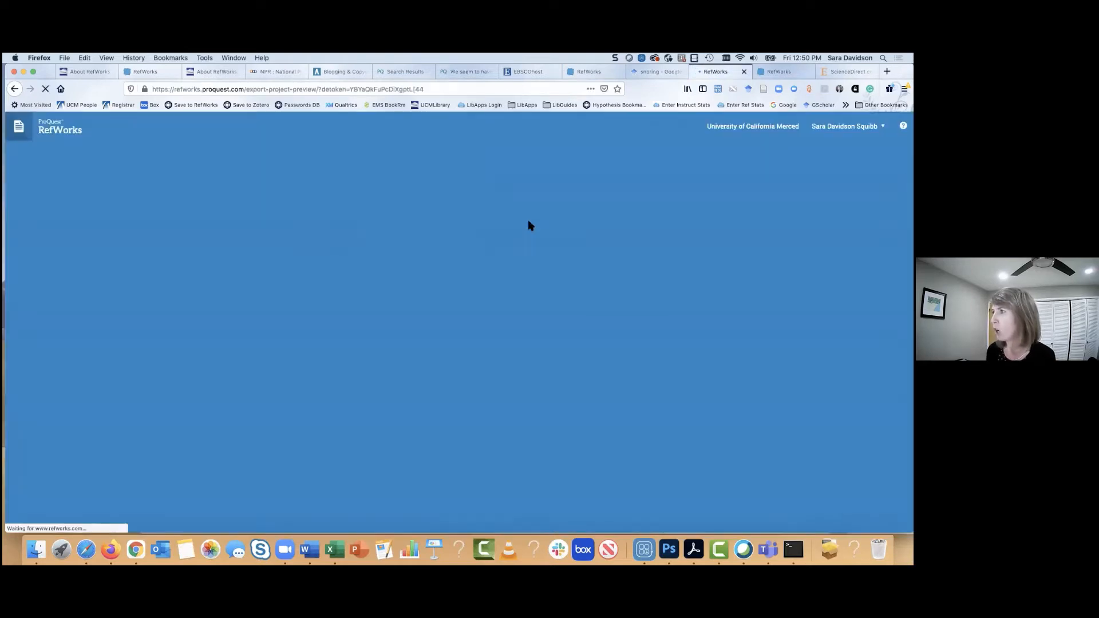
left_click(272, 283)
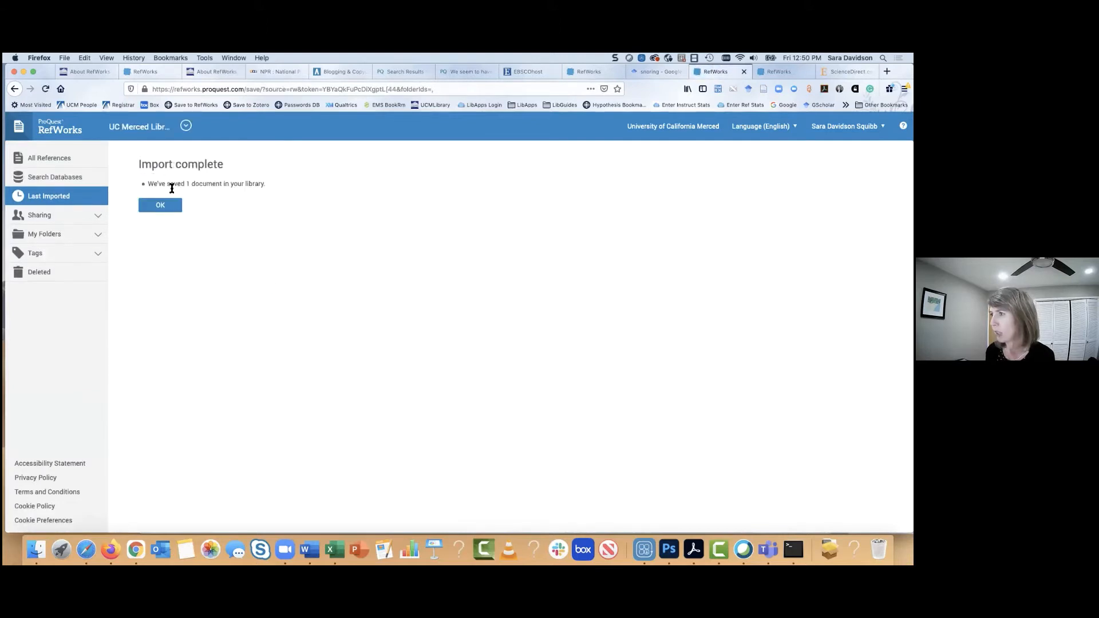
left_click(169, 207)
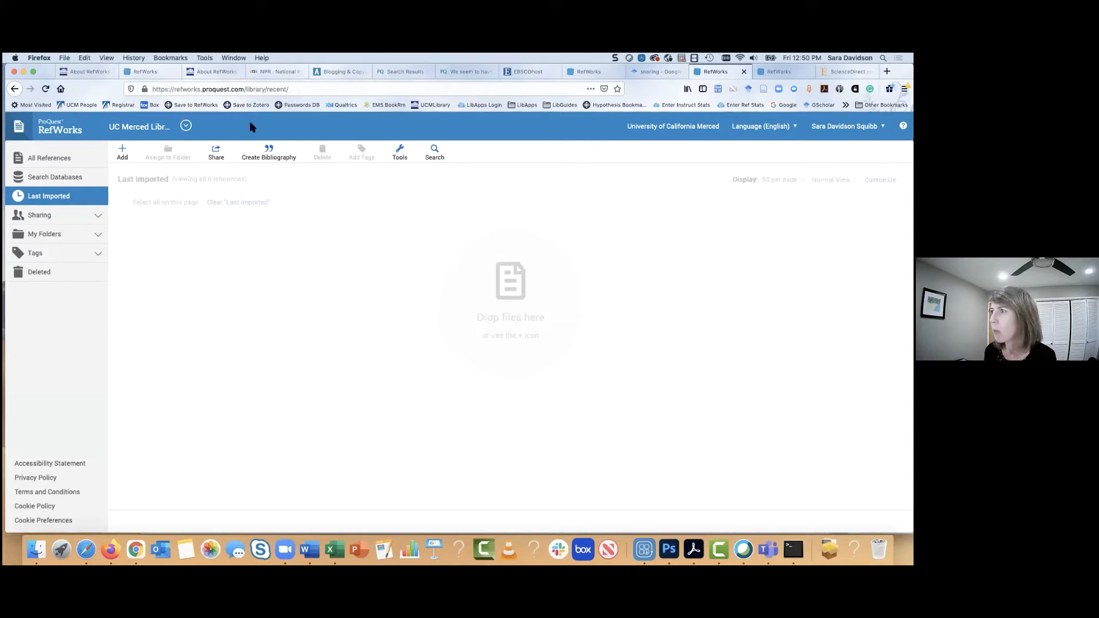
left_click(307, 90)
key("Return")
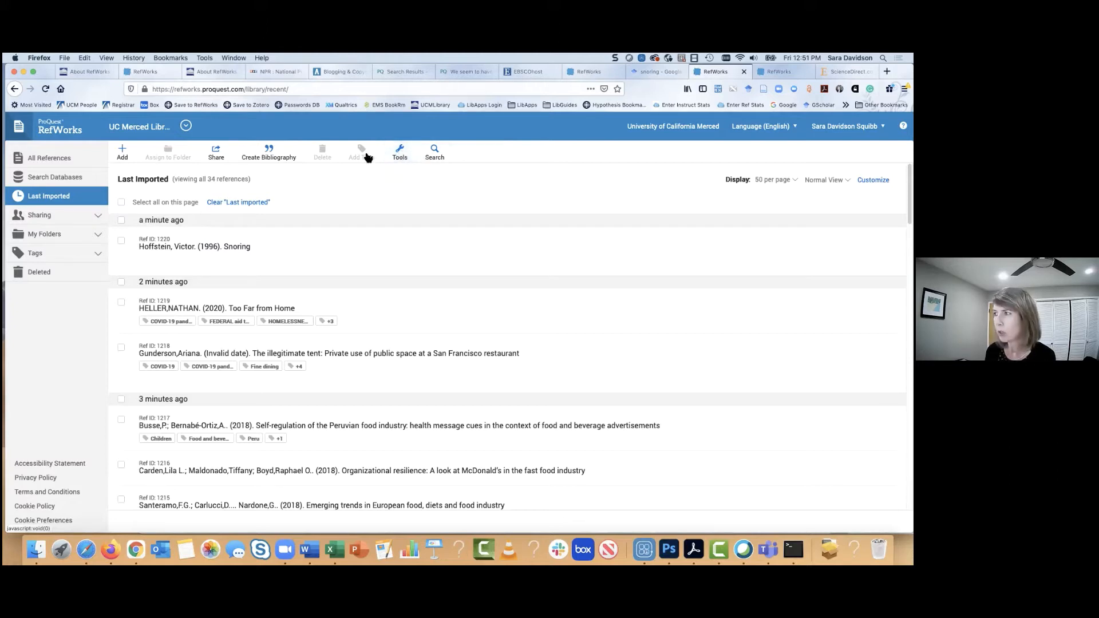
Read the Tools page section on saving references from the web, then go to the NPR tab.
left_click(403, 157)
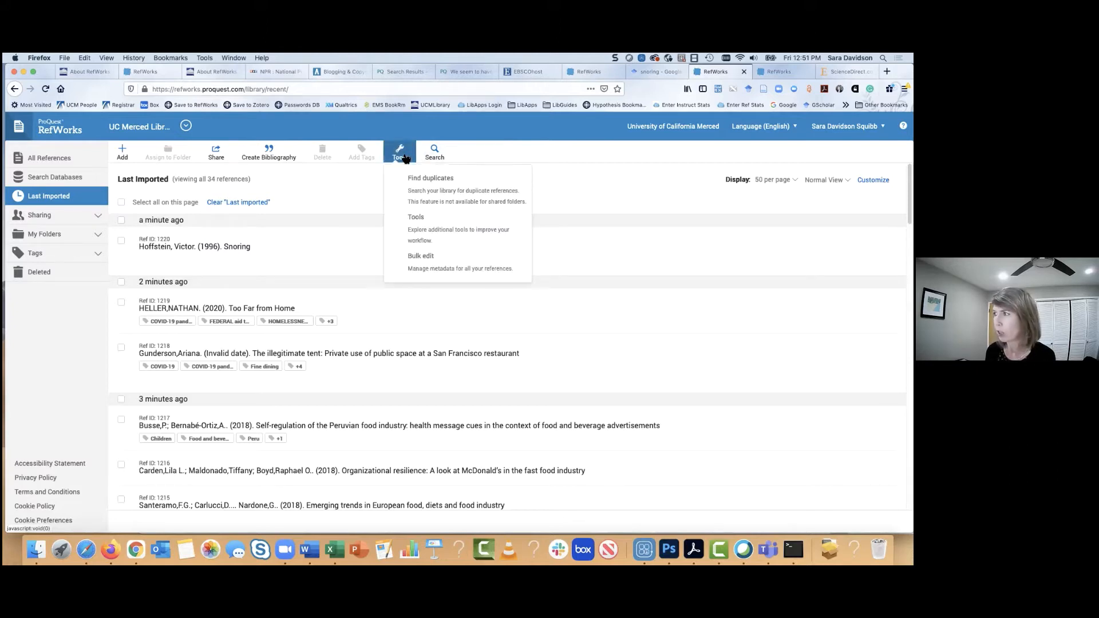
left_click(429, 229)
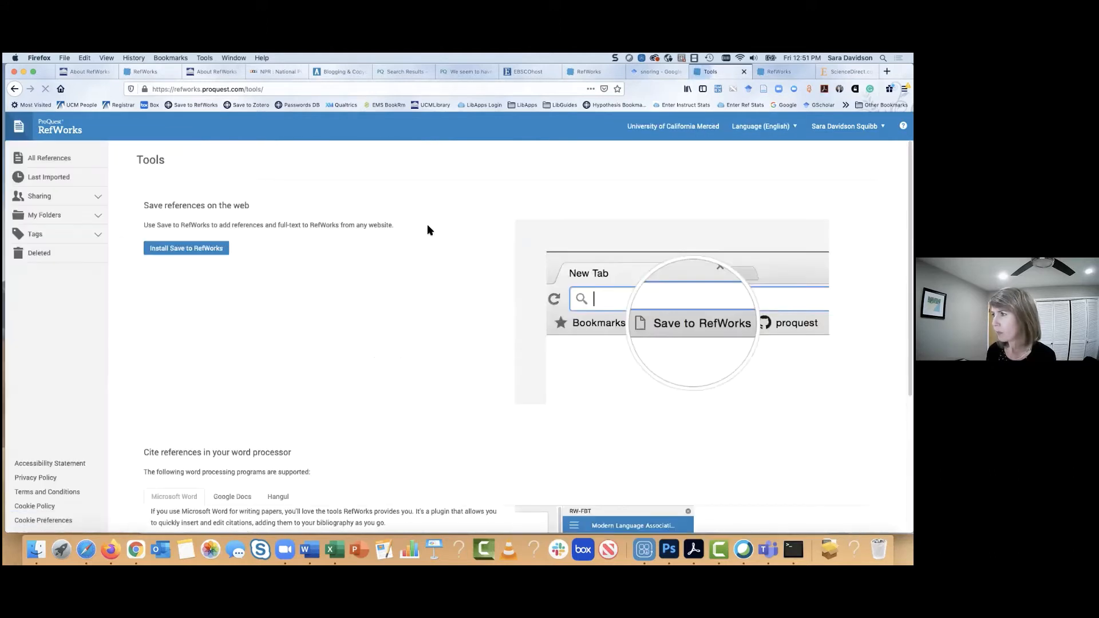
left_click_drag(142, 205, 255, 211)
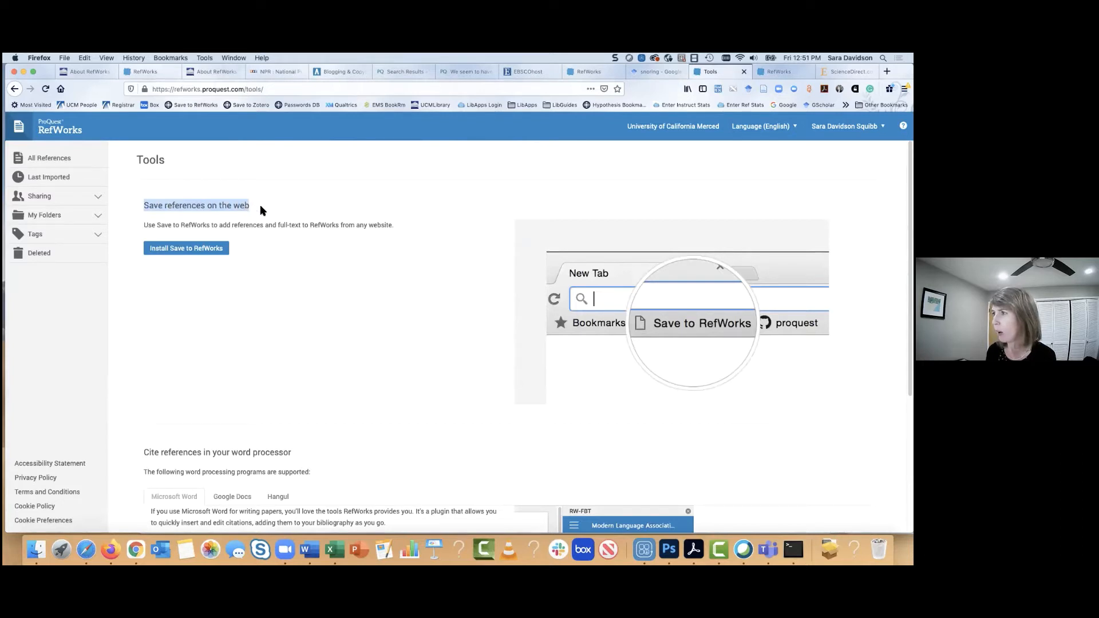
scroll(255, 211, "down", 1)
scroll(724, 287, "down", 1)
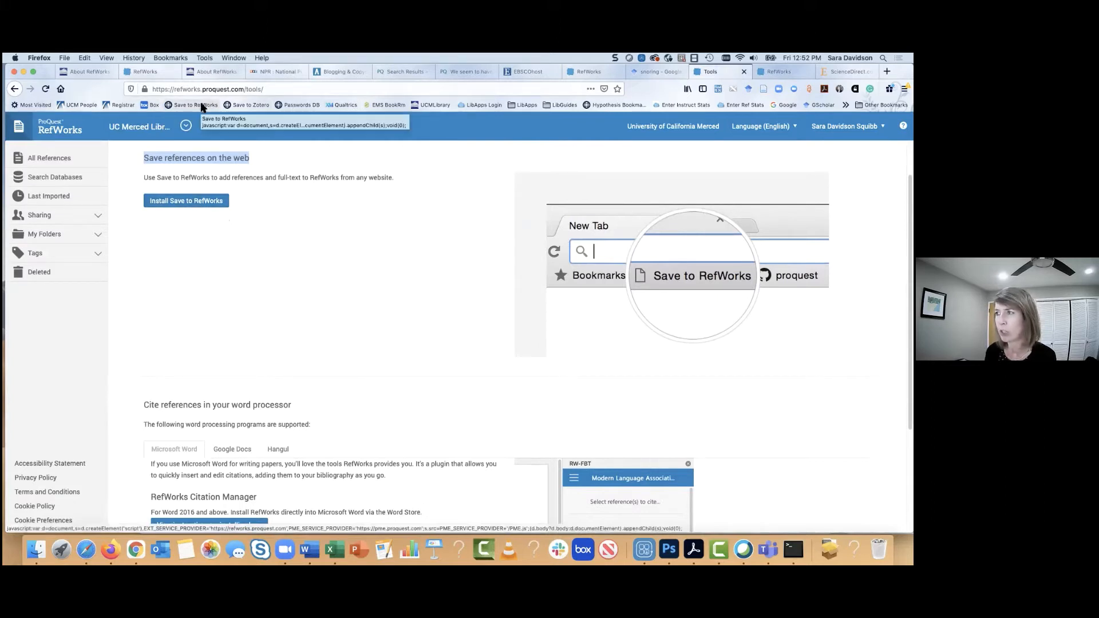
scroll(393, 262, "up", 2)
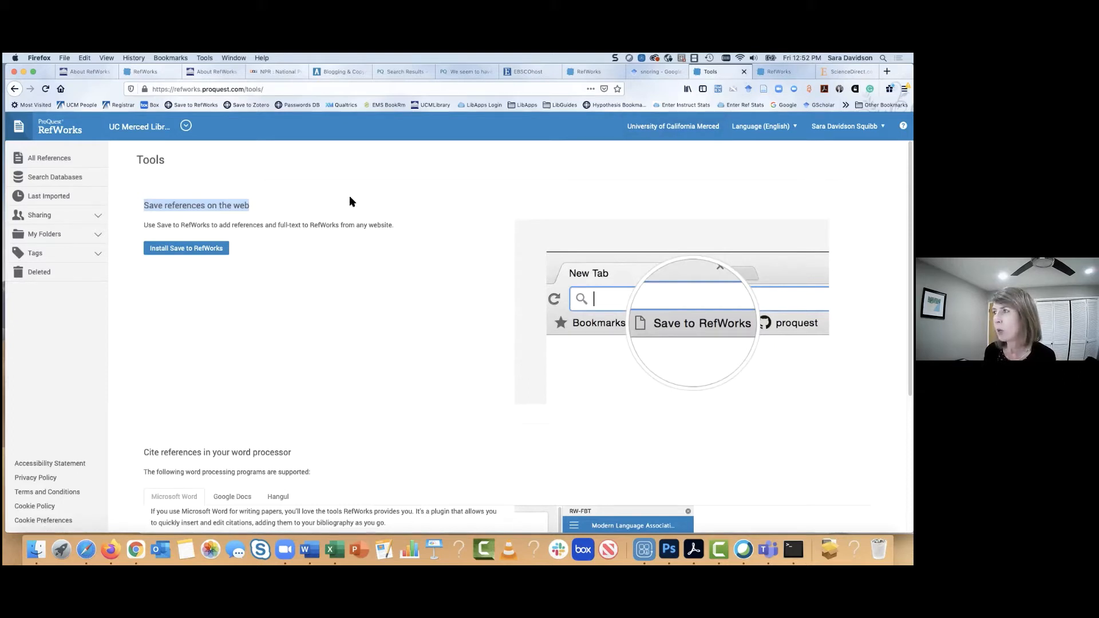
left_click(278, 72)
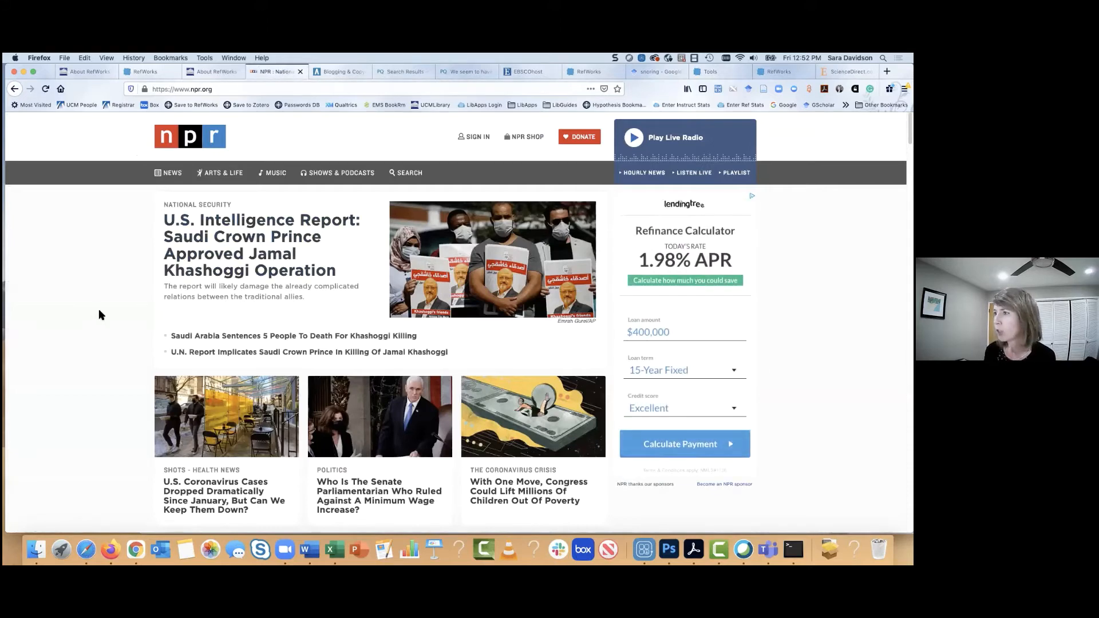
Open the NPR article about U.S. coronavirus cases dropping.
scroll(98, 315, "down", 1)
scroll(99, 315, "down", 1)
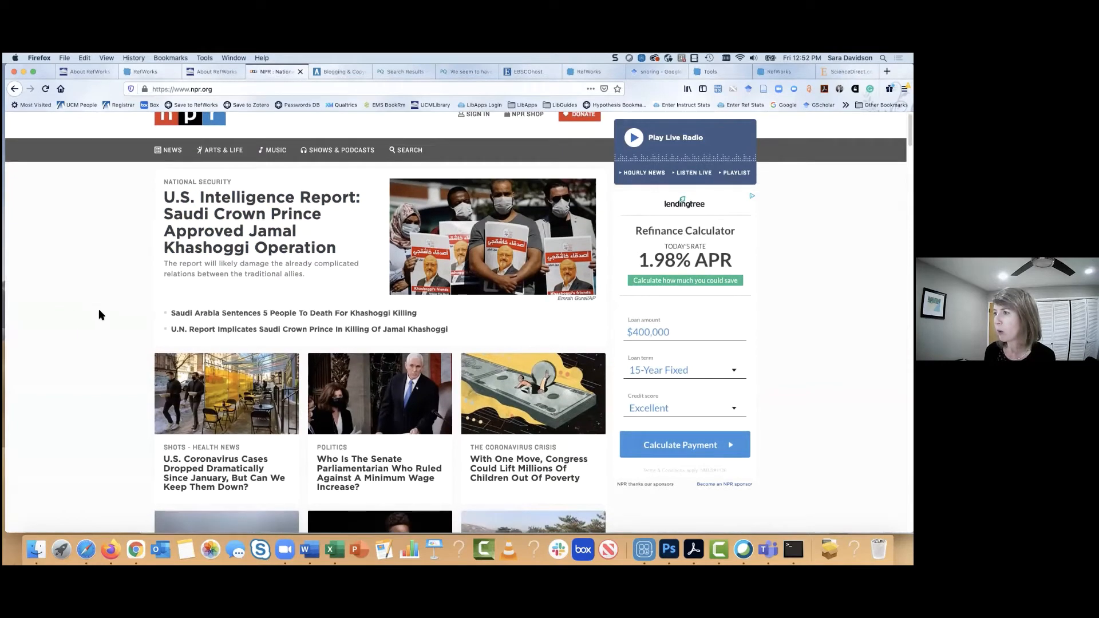
scroll(98, 315, "down", 3)
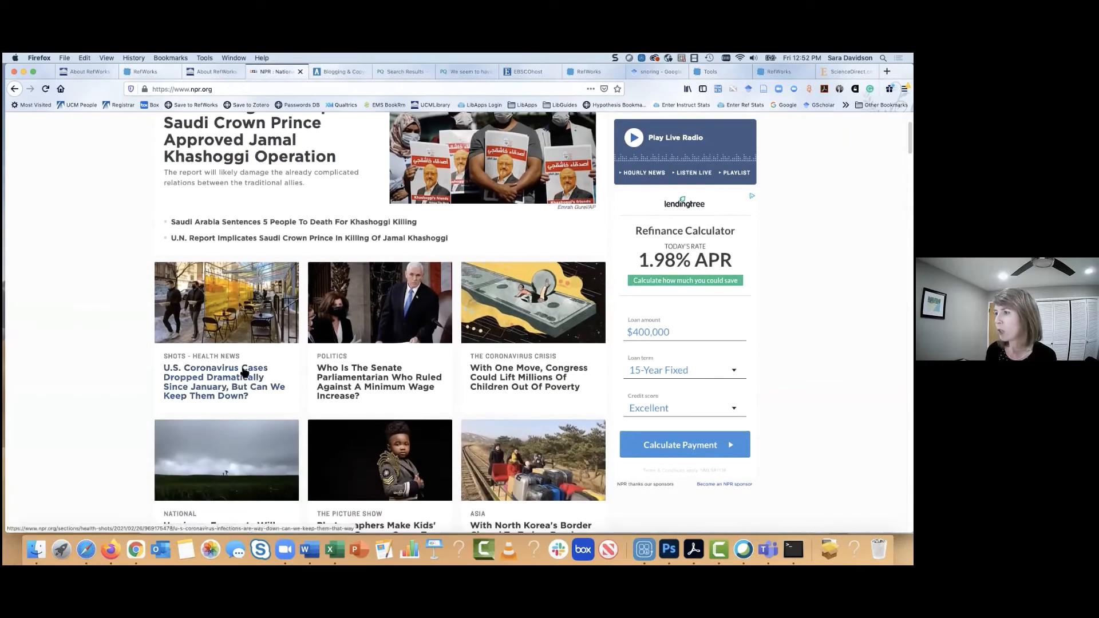
left_click(213, 386)
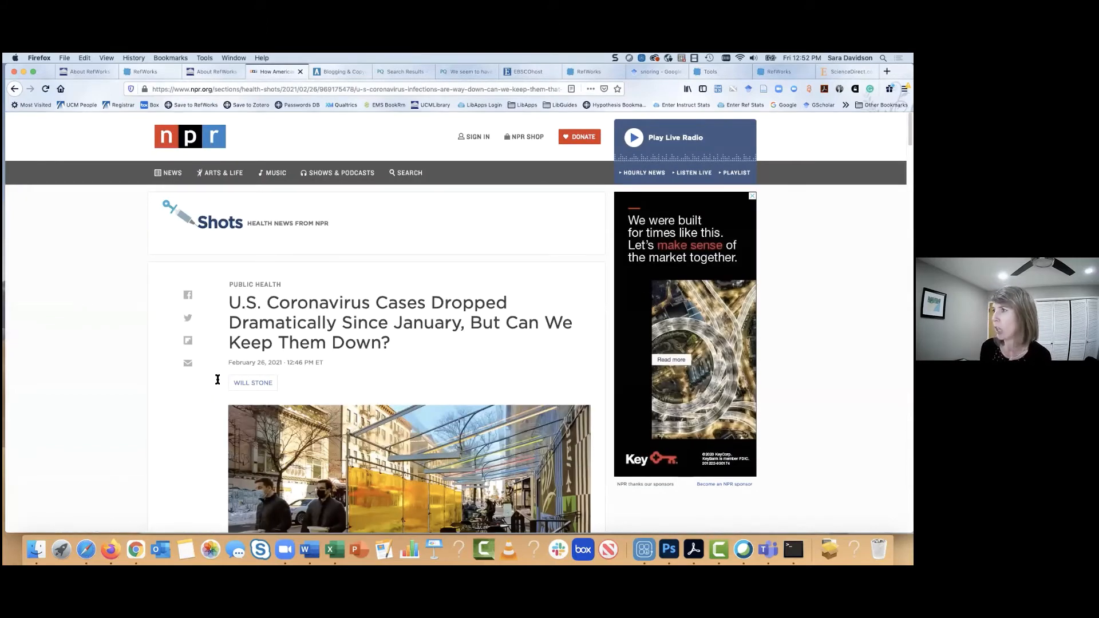
Capture the article with the Save to RefWorks bookmarklet as a Web Page reference.
left_click(190, 107)
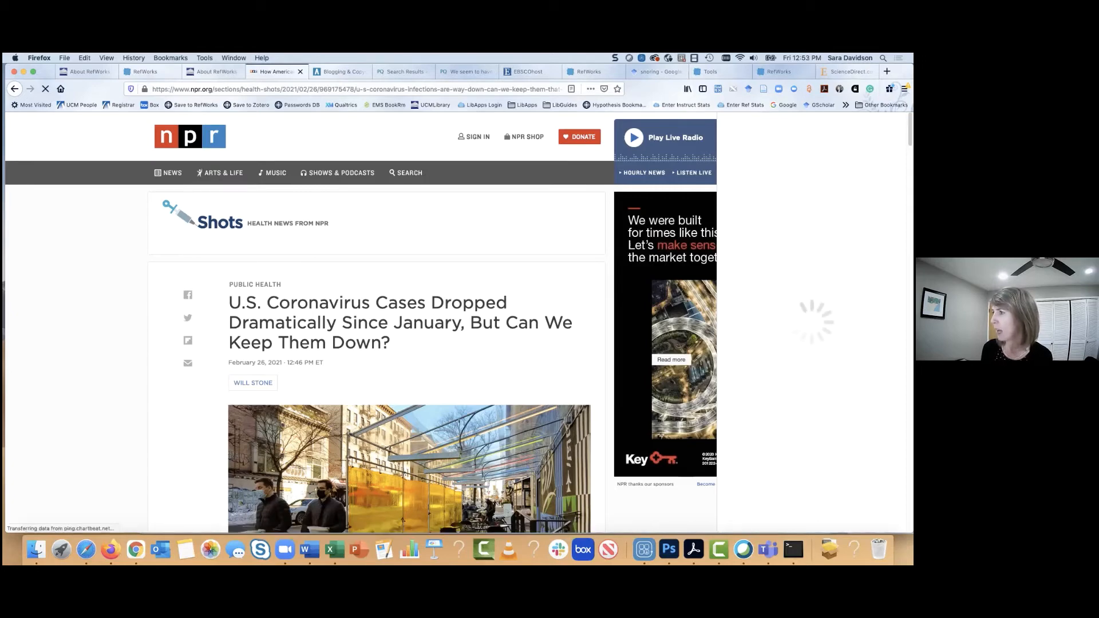
scroll(376, 322, "down", 1)
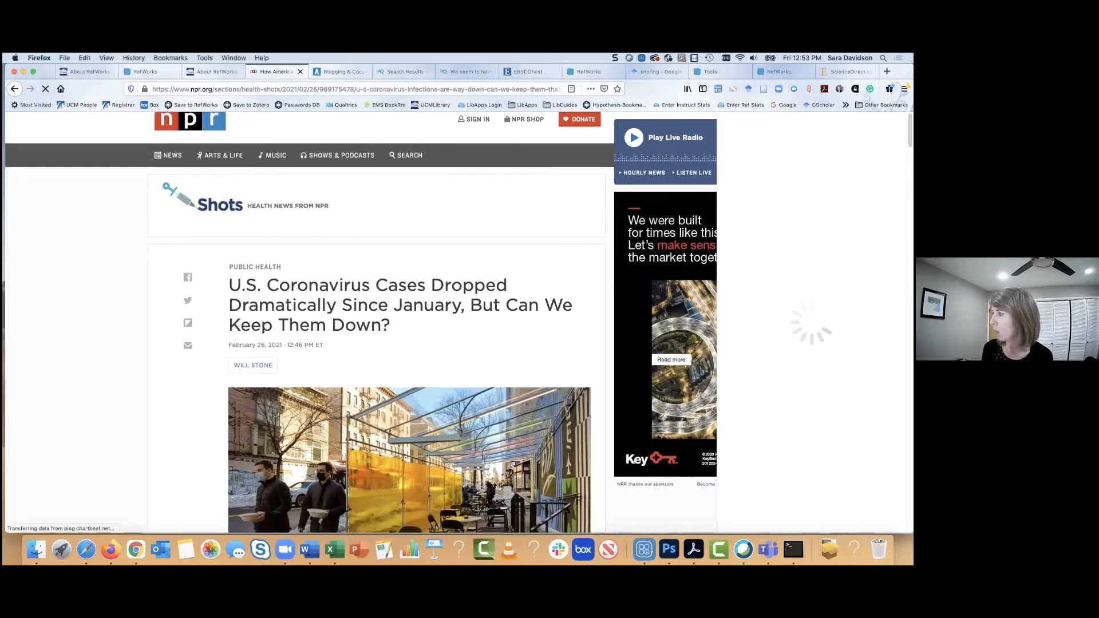
scroll(309, 323, "up", 1)
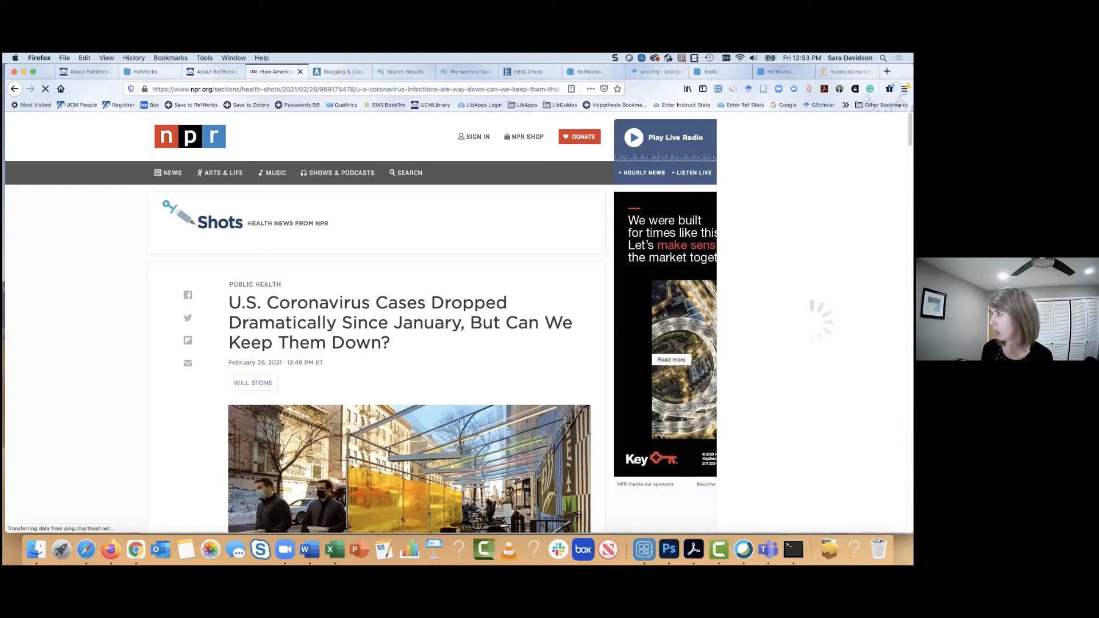
scroll(376, 322, "down", 7)
scroll(376, 322, "up", 6)
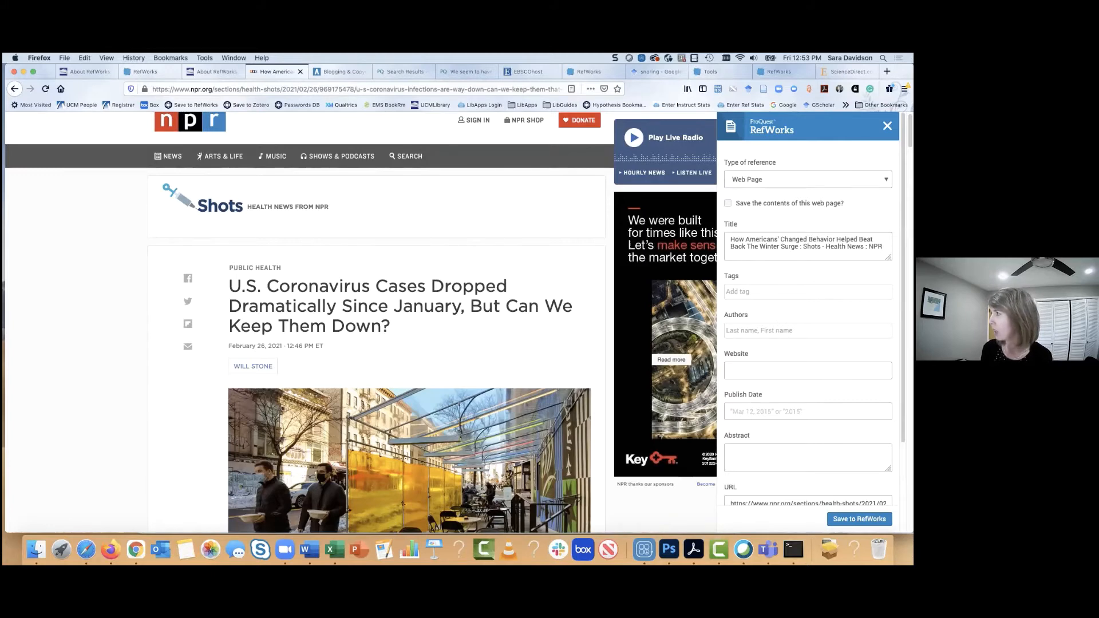
Keep the reference type as Web Page and opt to save the page's contents.
left_click(808, 179)
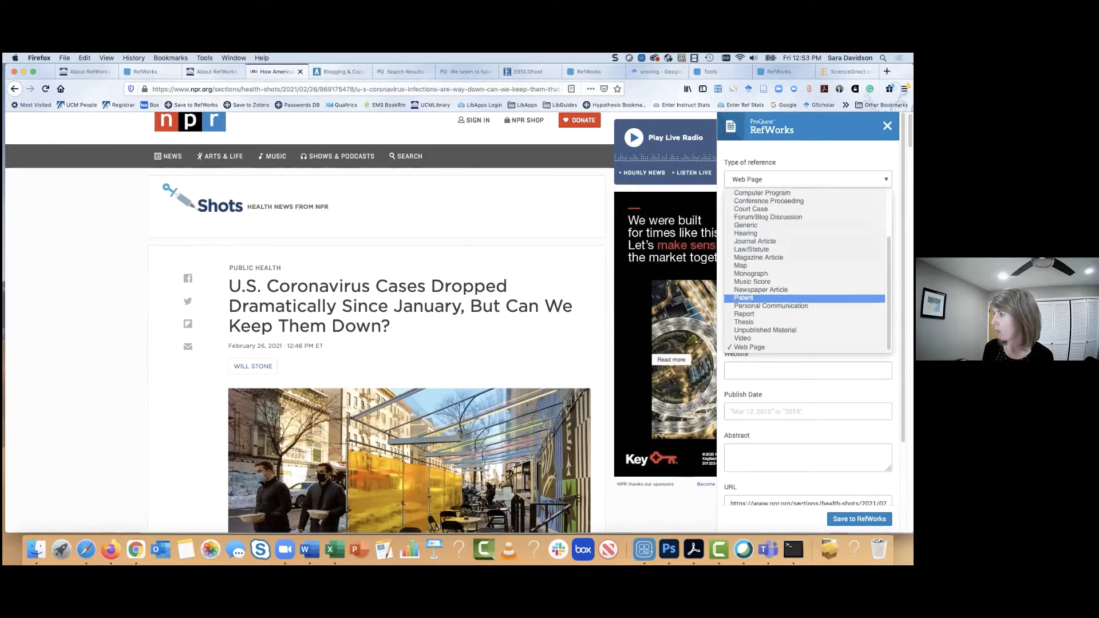
left_click(750, 347)
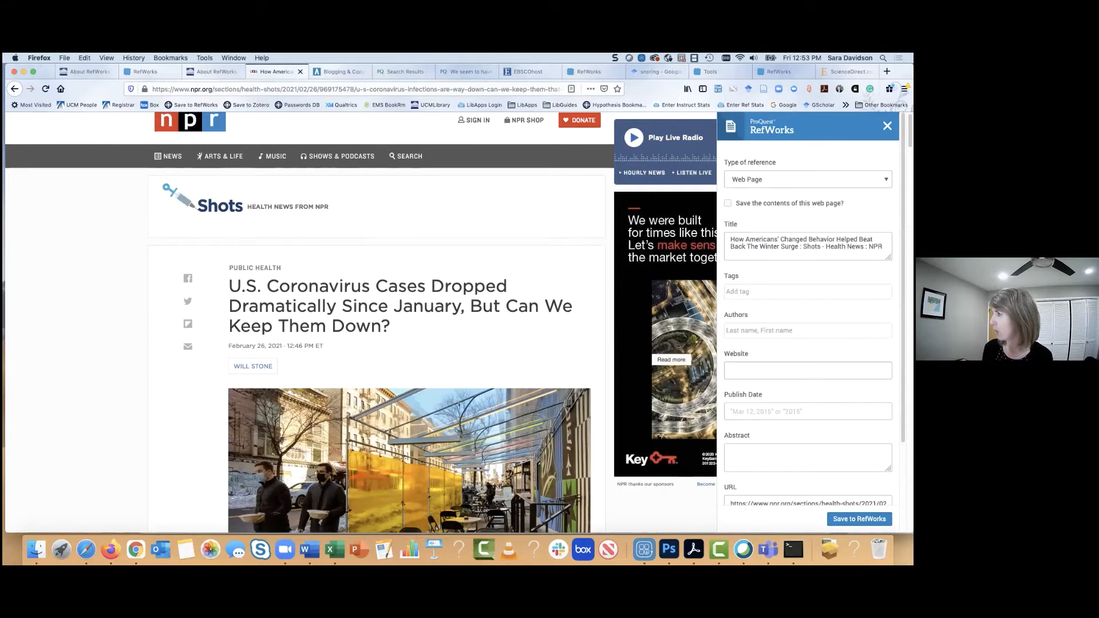
left_click(727, 204)
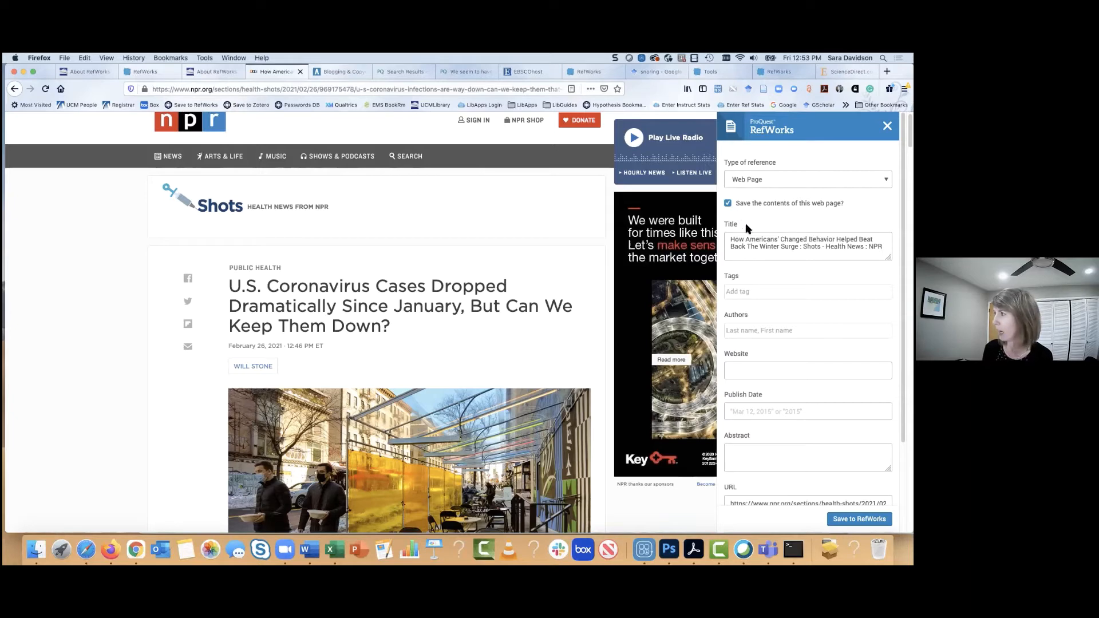
Replace the title with the copied headline 'U.S. Coronavirus Cases Dropped Dramatically Since January, But Can We Keep Them Down?'.
left_click_drag(733, 242, 883, 247)
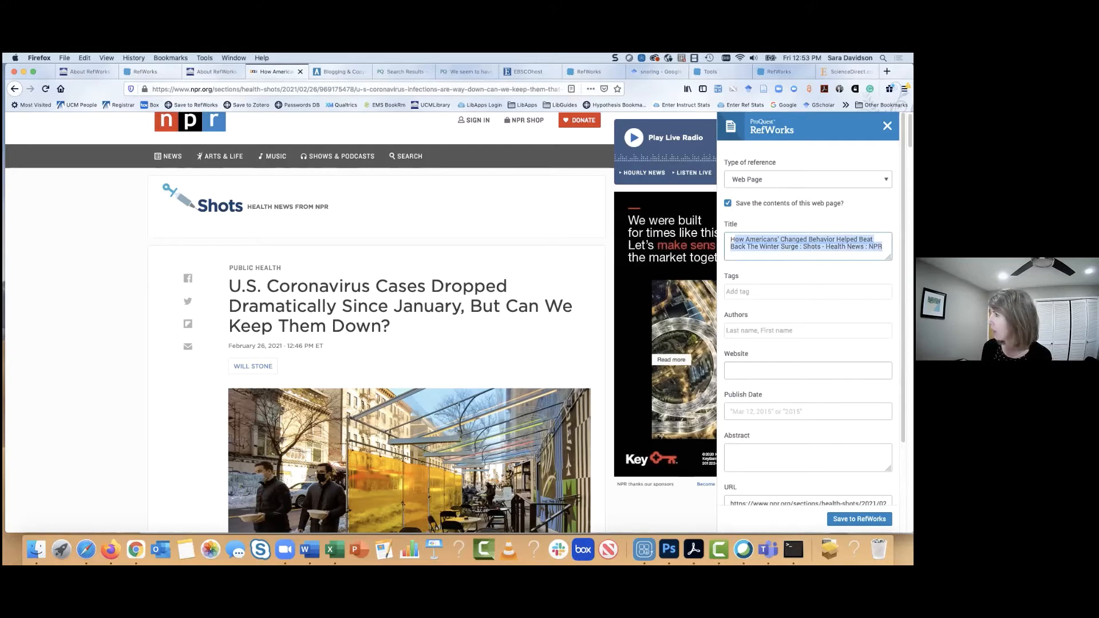
scroll(489, 305, "down", 5)
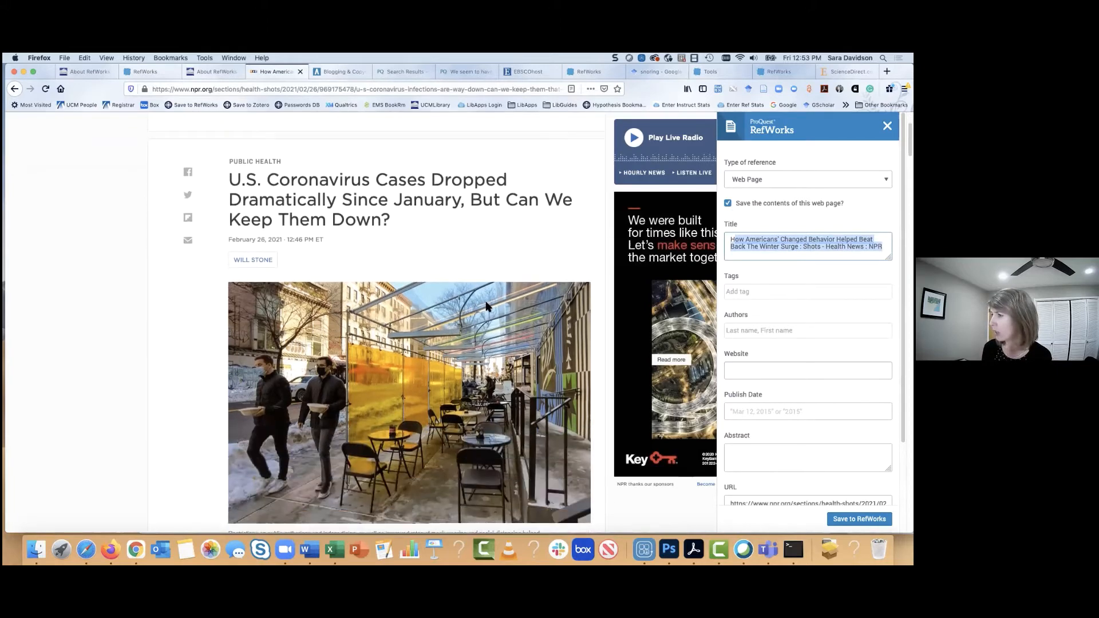
scroll(488, 305, "up", 5)
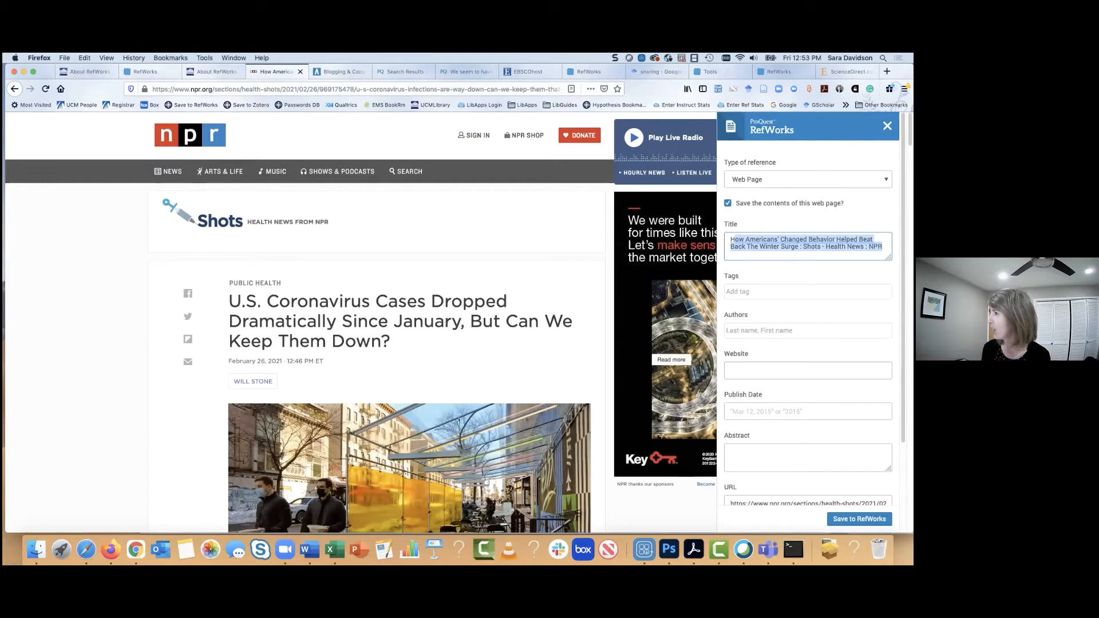
left_click(808, 247)
left_click(257, 312)
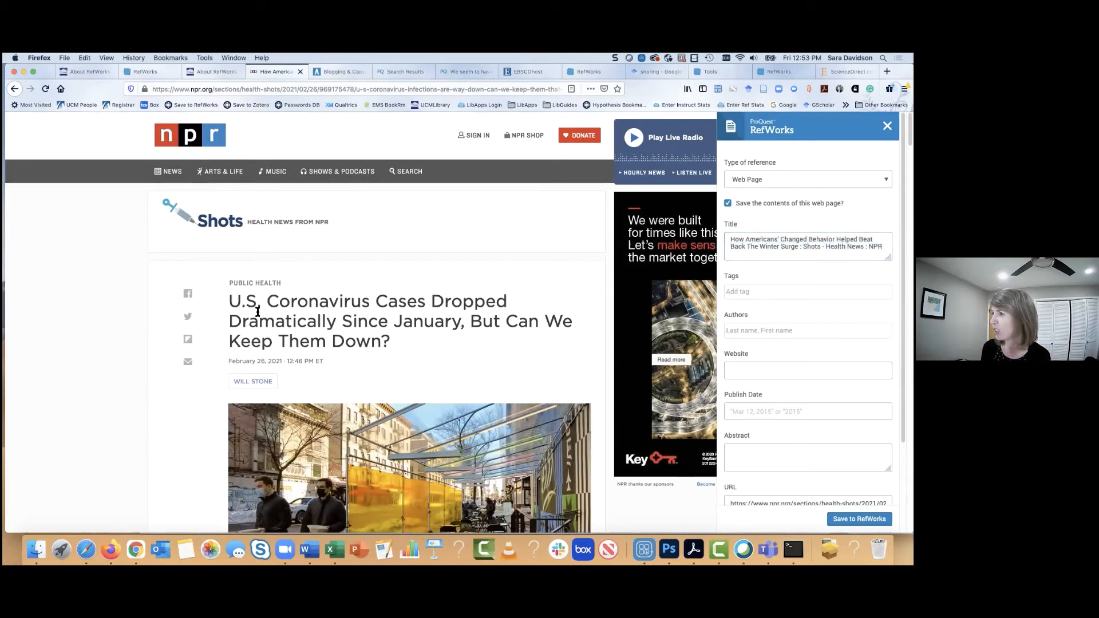
left_click_drag(227, 304, 402, 342)
key("super+c")
left_click(883, 247)
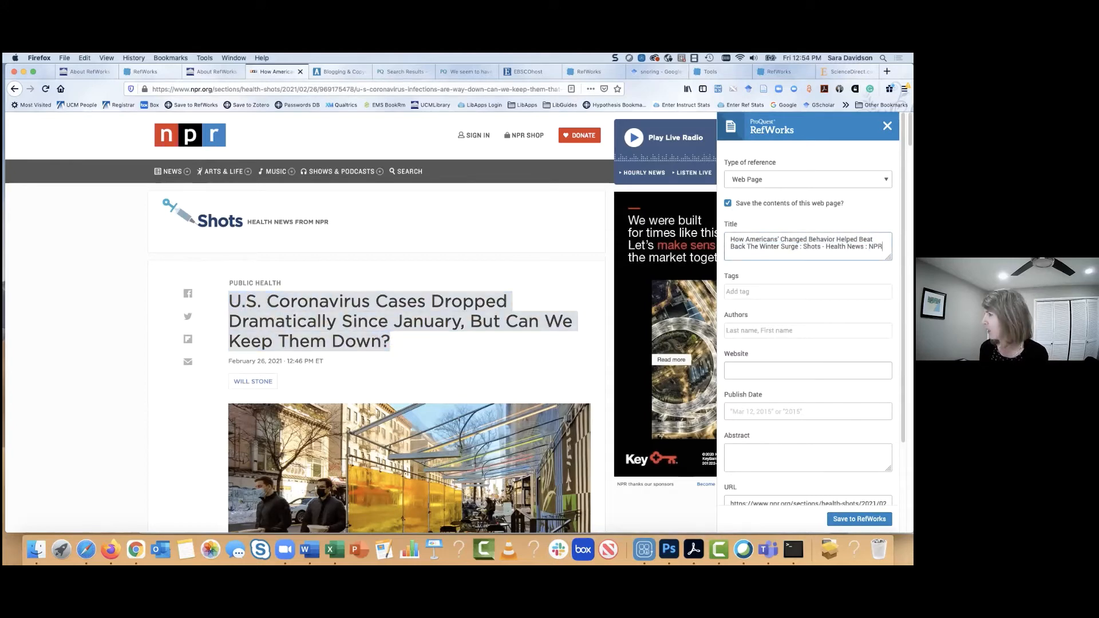
key("super+a")
key("super+v")
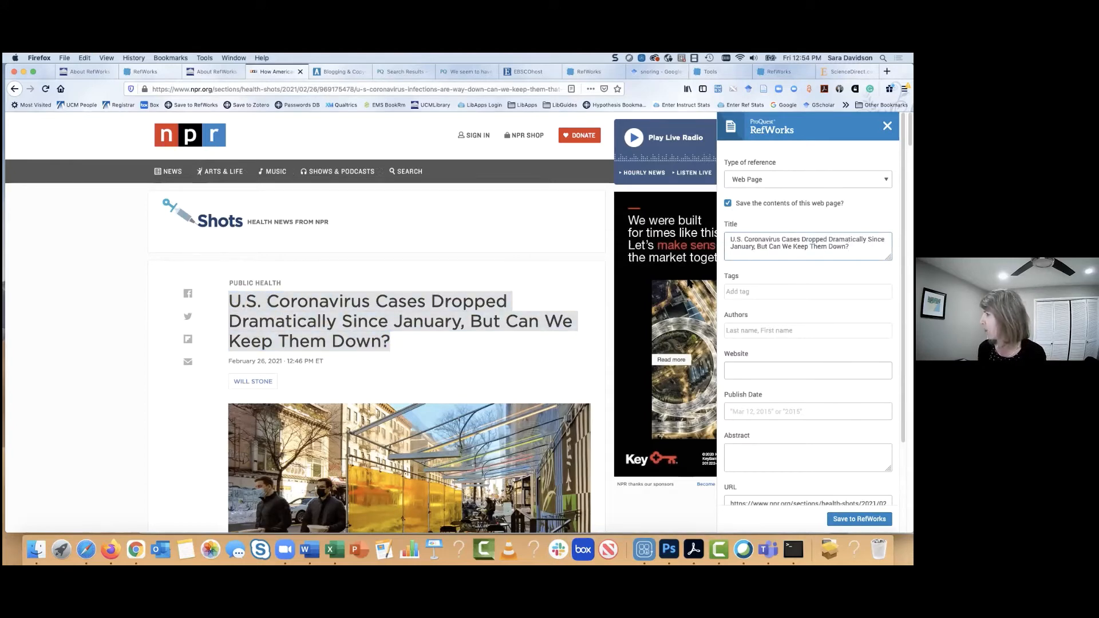
scroll(741, 325, "down", 1)
left_click(741, 325)
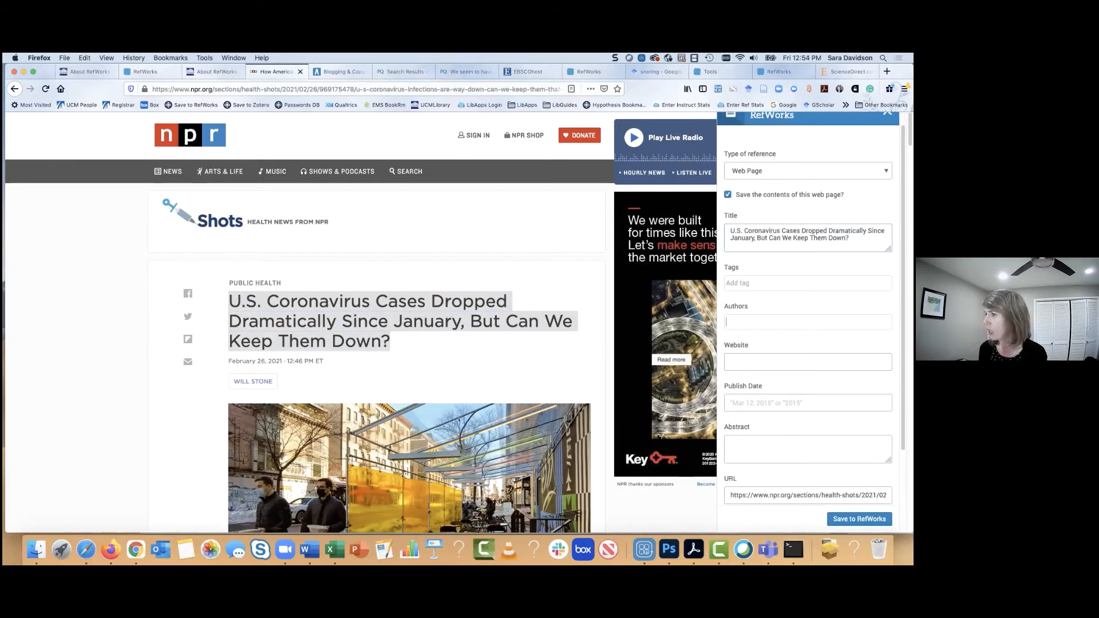
Enter the article's author and set the Website to 'National Public Radio'.
scroll(363, 344, "down", 3)
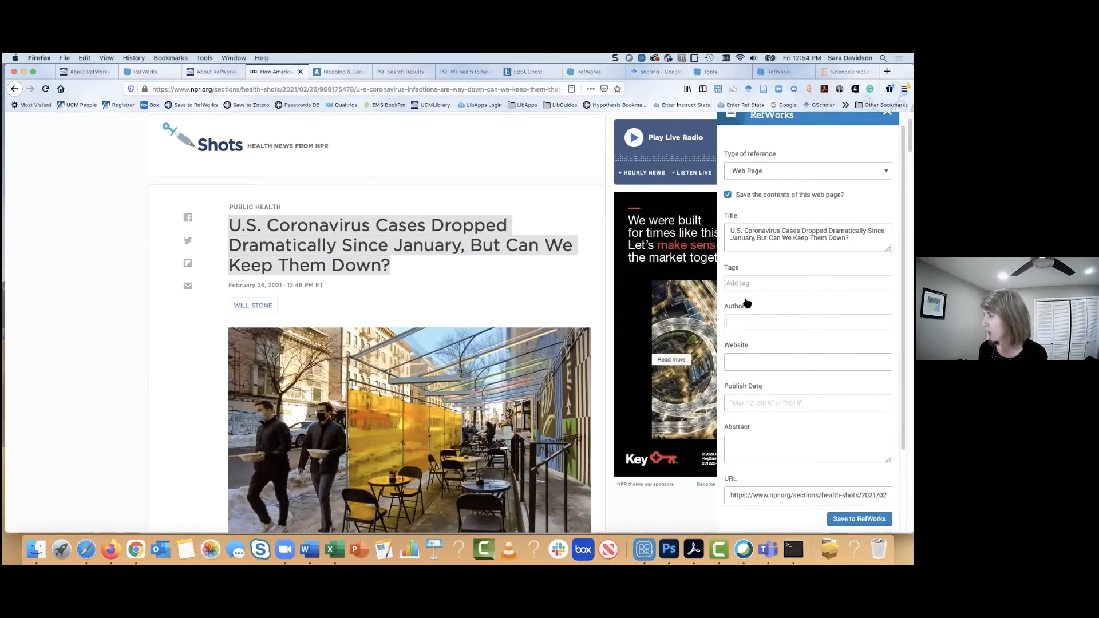
type("St")
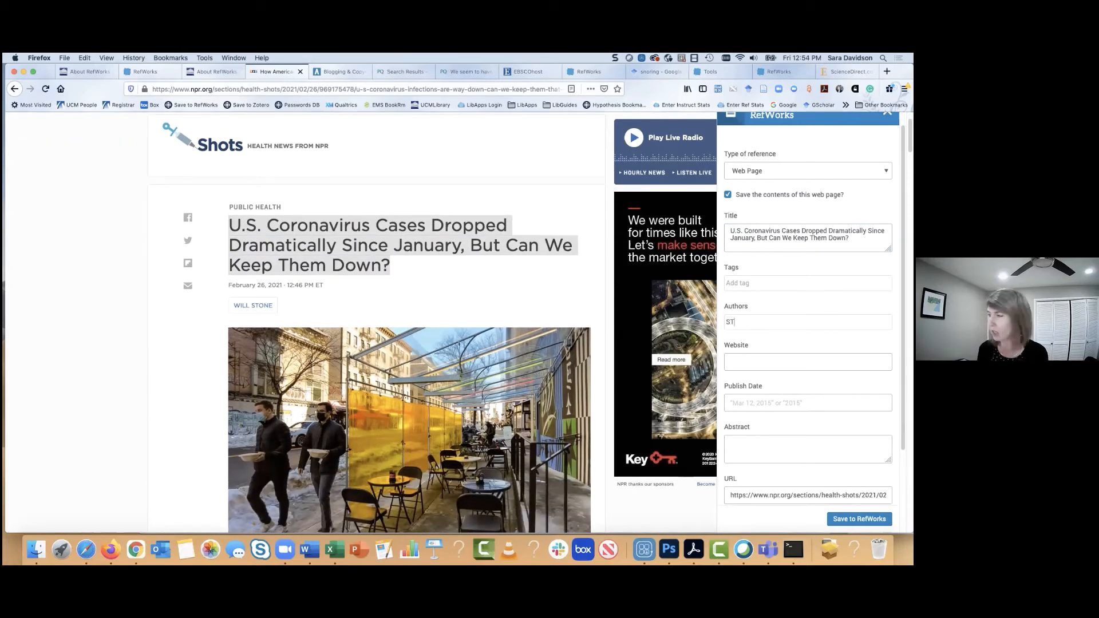
type("one, Wi")
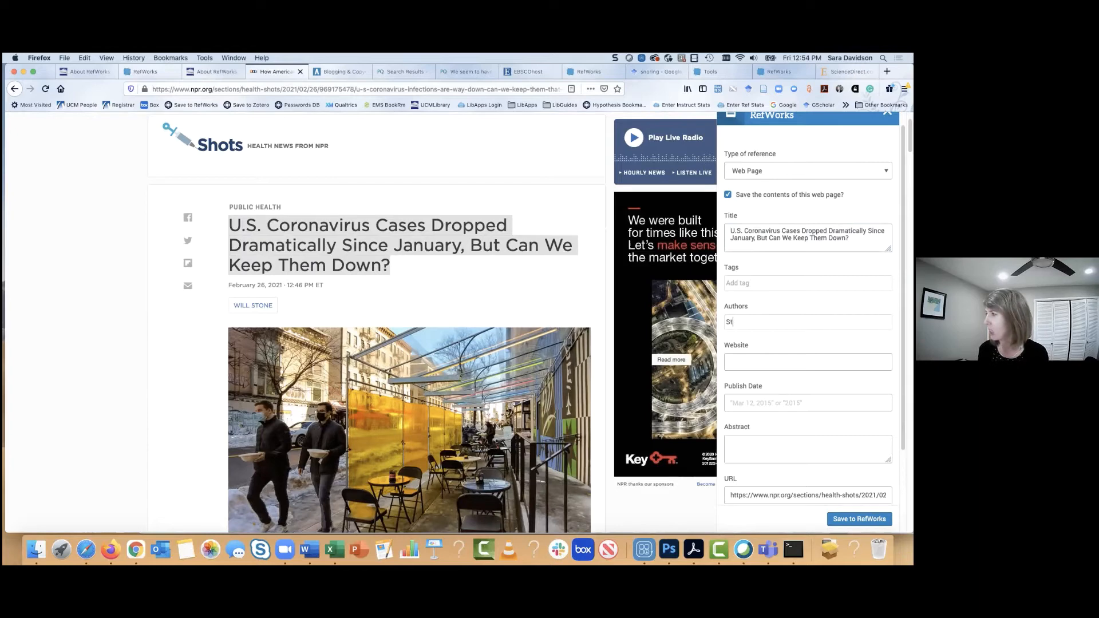
type("ll")
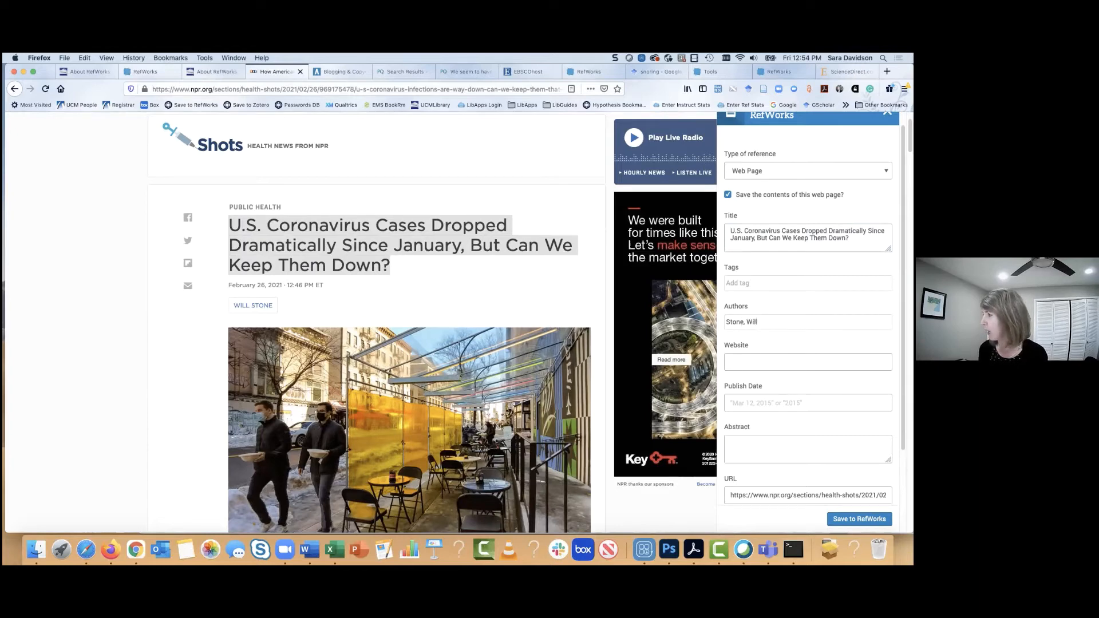
key("Tab")
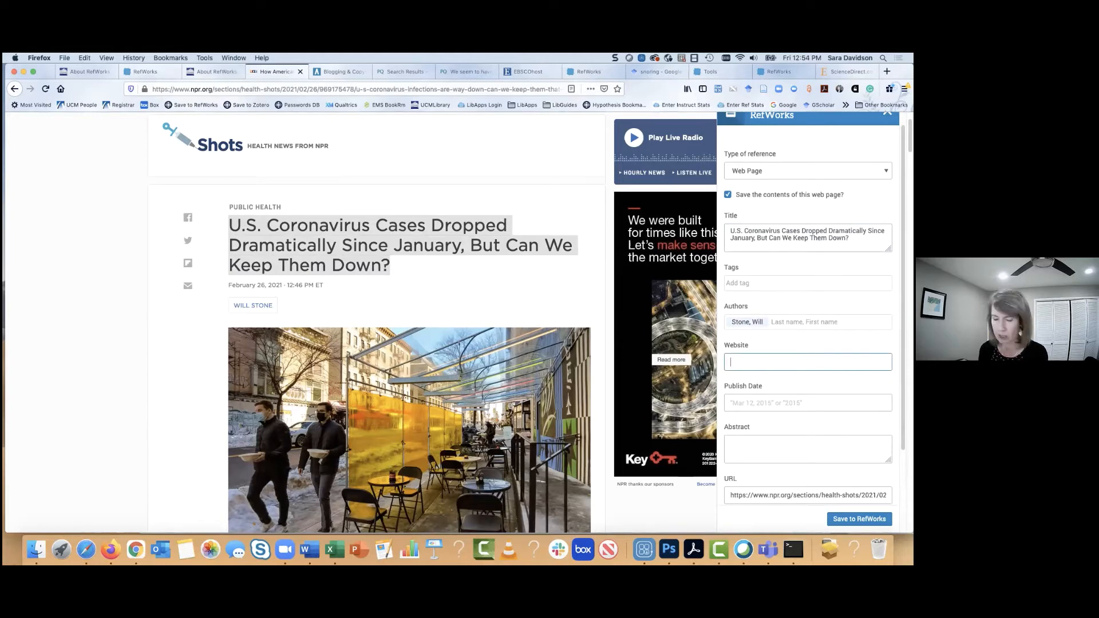
type("National Publi cR")
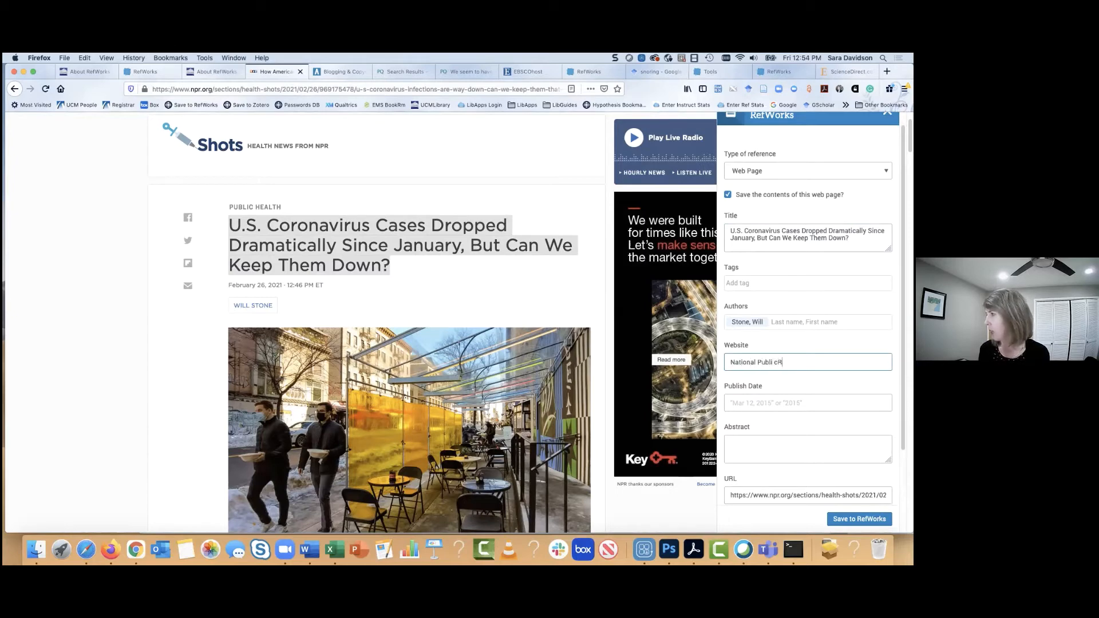
key("BackSpace")
key("BackSpace")
type("c Radio")
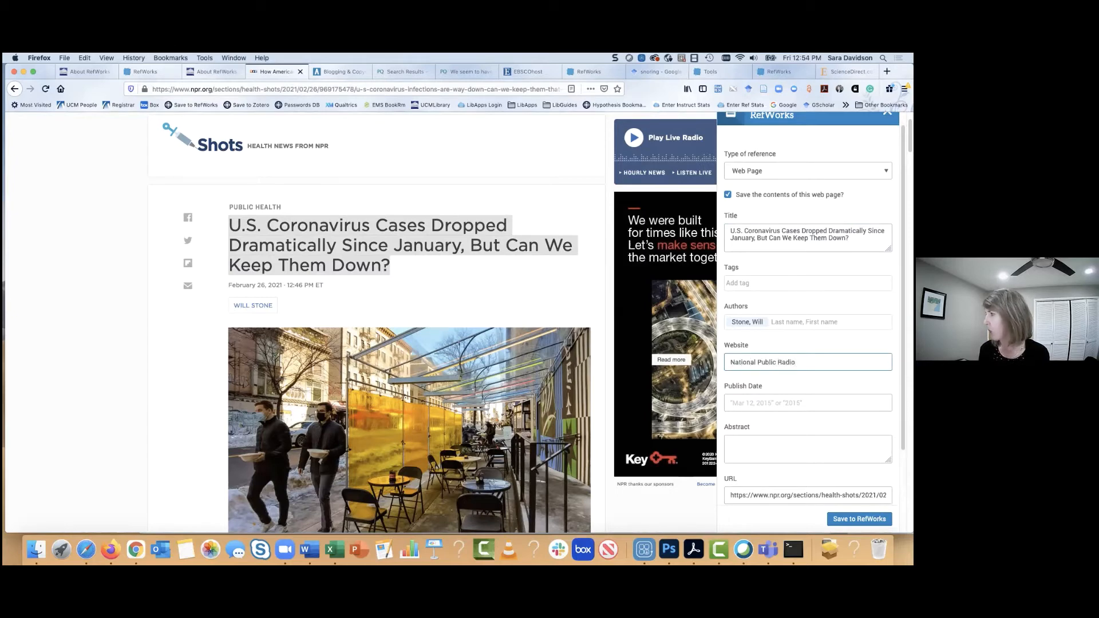
key("Tab")
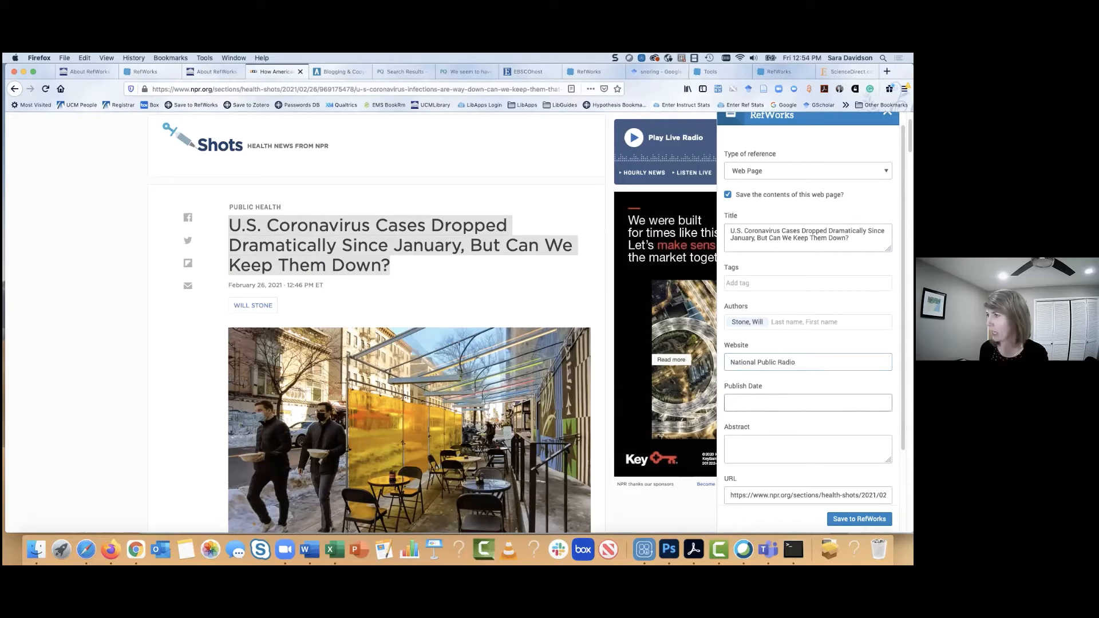
Fill in the Publish Date as 'Feb. 26, 2021'.
type("b.")
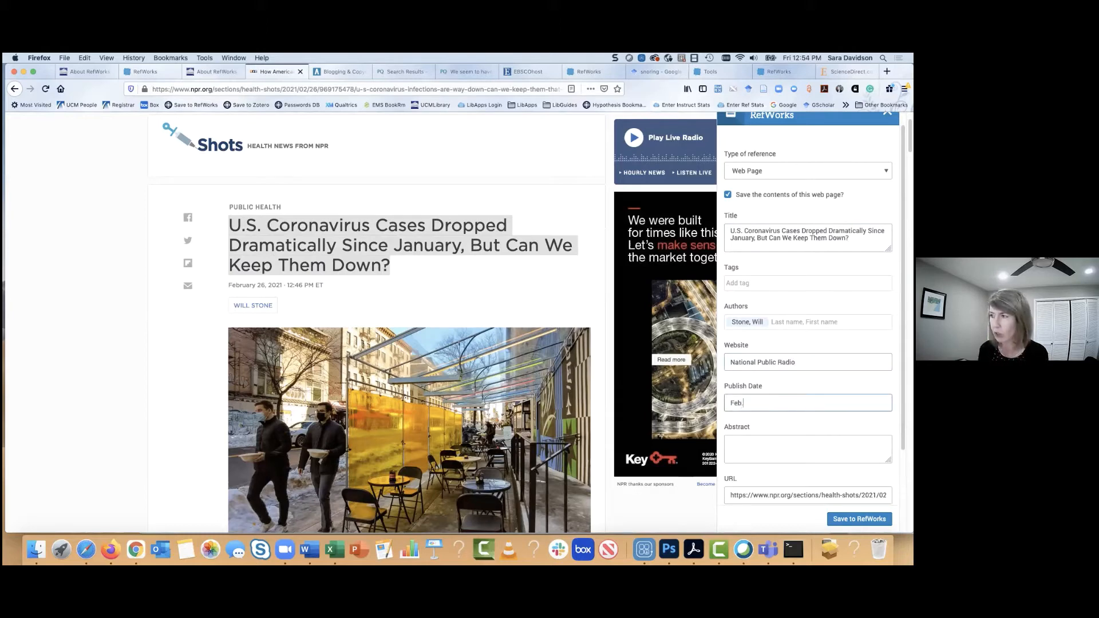
type(" 26")
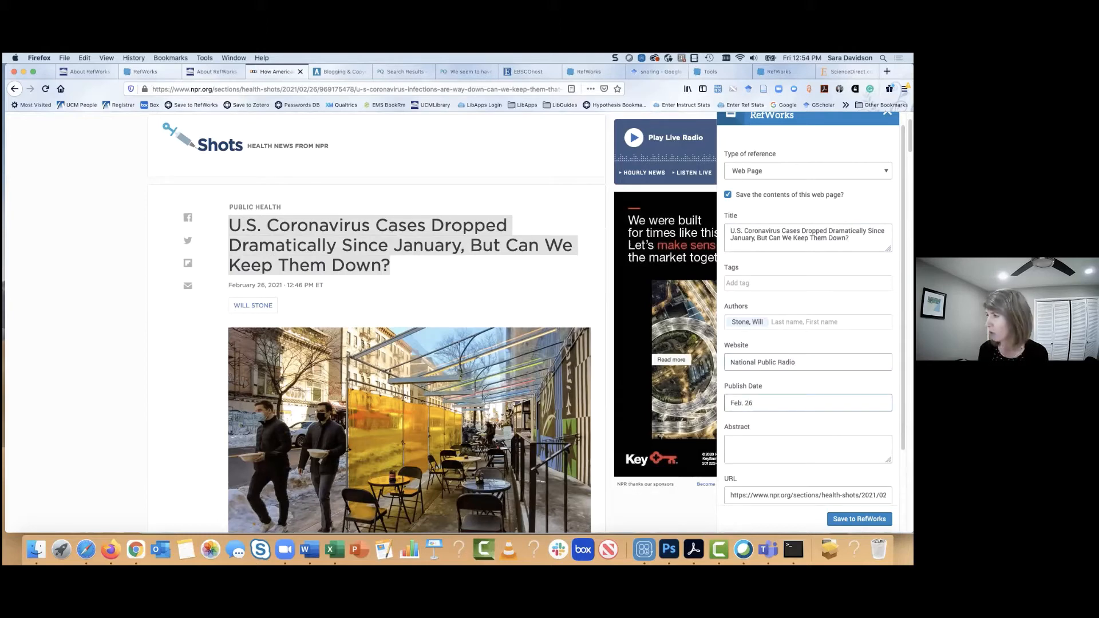
type(", 2021")
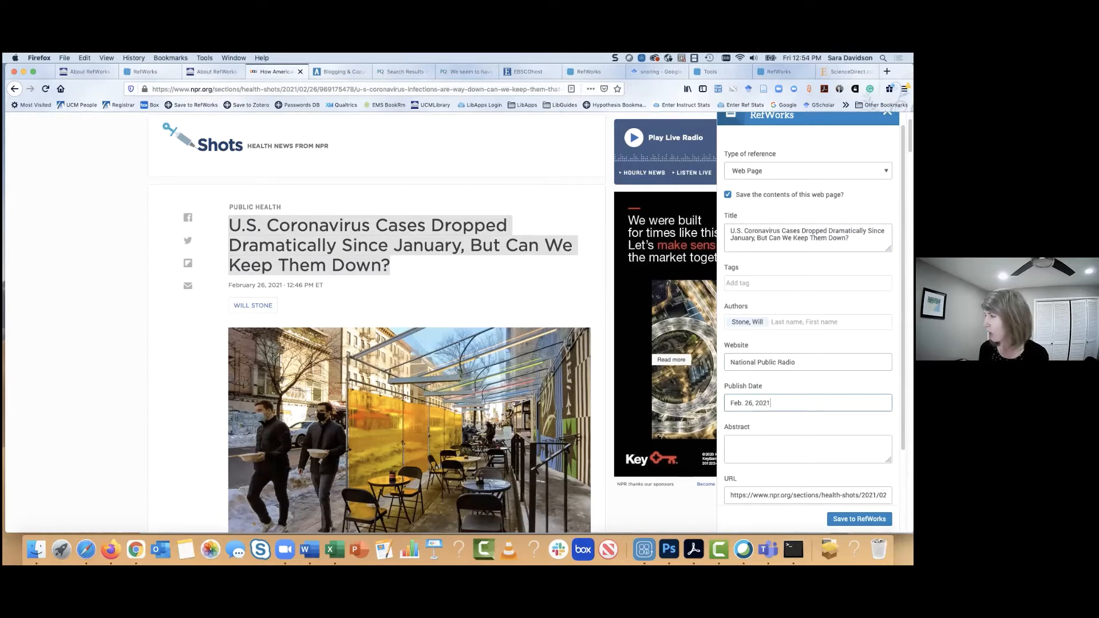
scroll(733, 407, "down", 3)
left_click(732, 412)
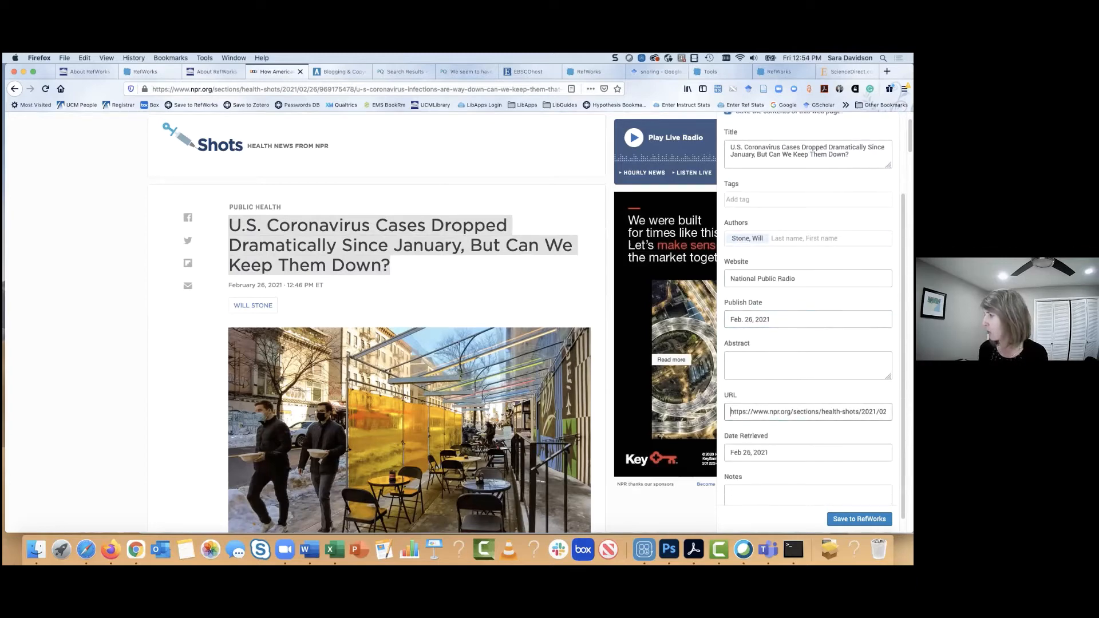
scroll(732, 413, "down", 1)
Save the NPR article reference, import it into the library project, and view it in RefWorks.
left_click(754, 437)
scroll(755, 436, "down", 3)
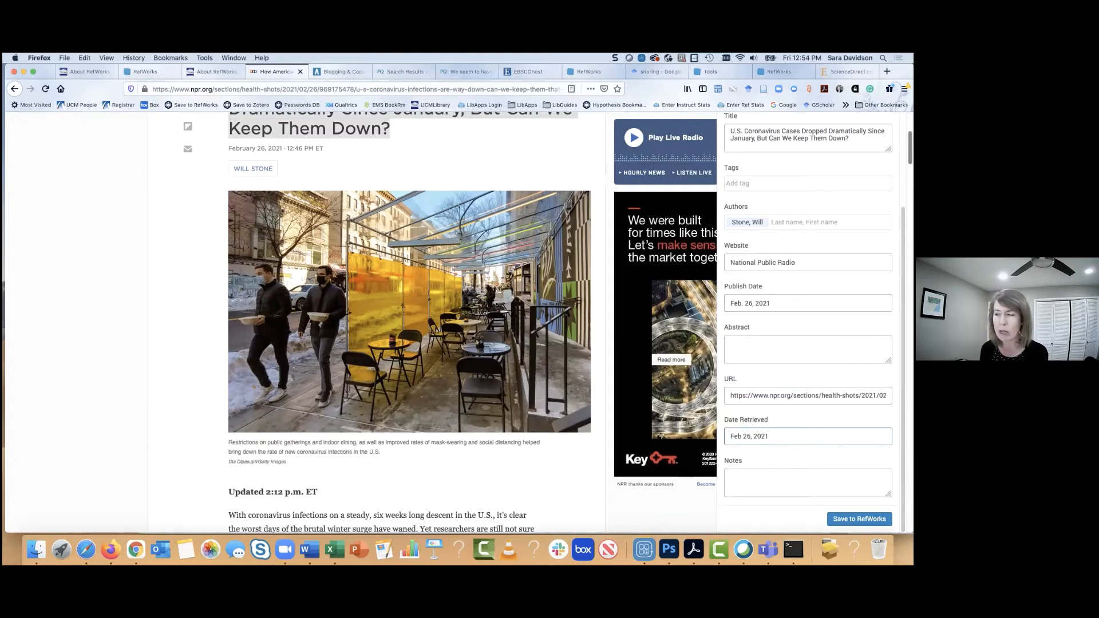
scroll(409, 320, "down", 4)
scroll(807, 321, "up", 1)
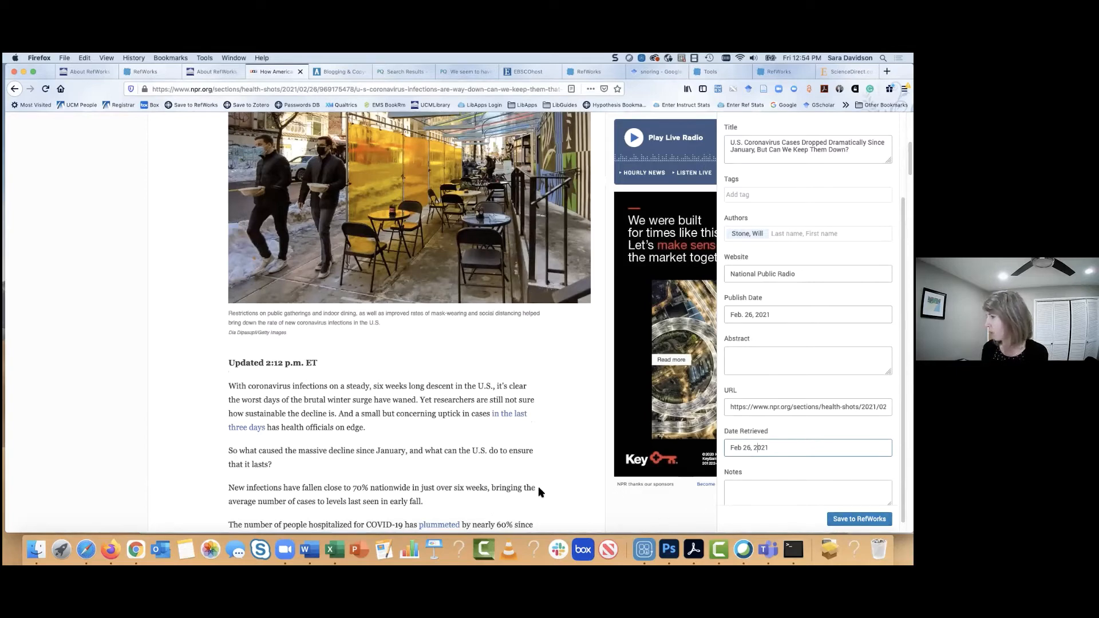
left_click(859, 519)
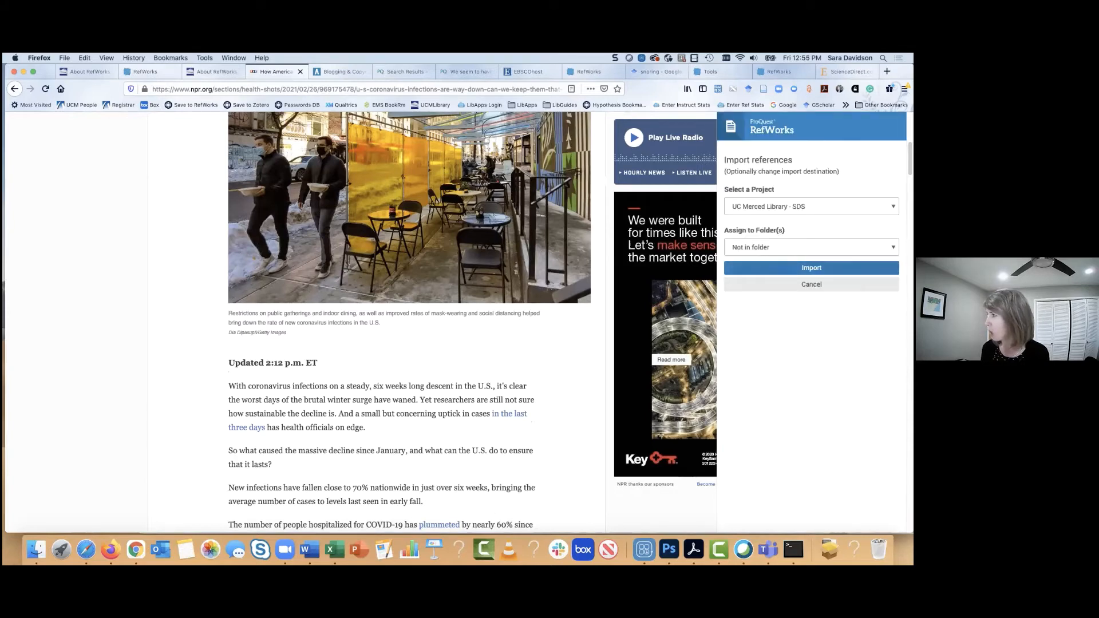
left_click(811, 268)
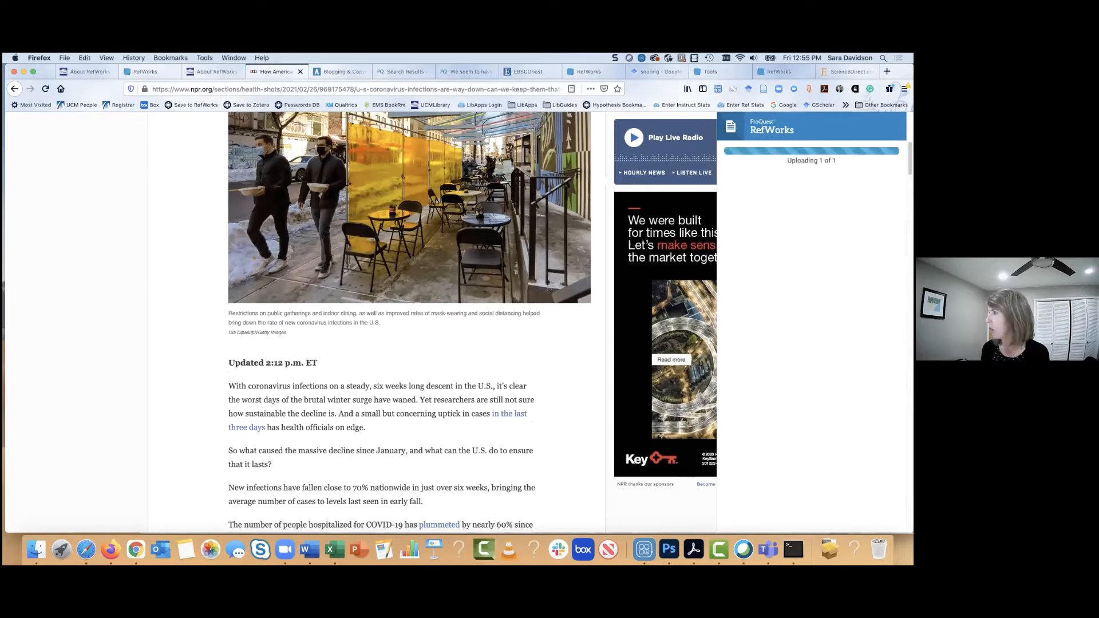
left_click(812, 180)
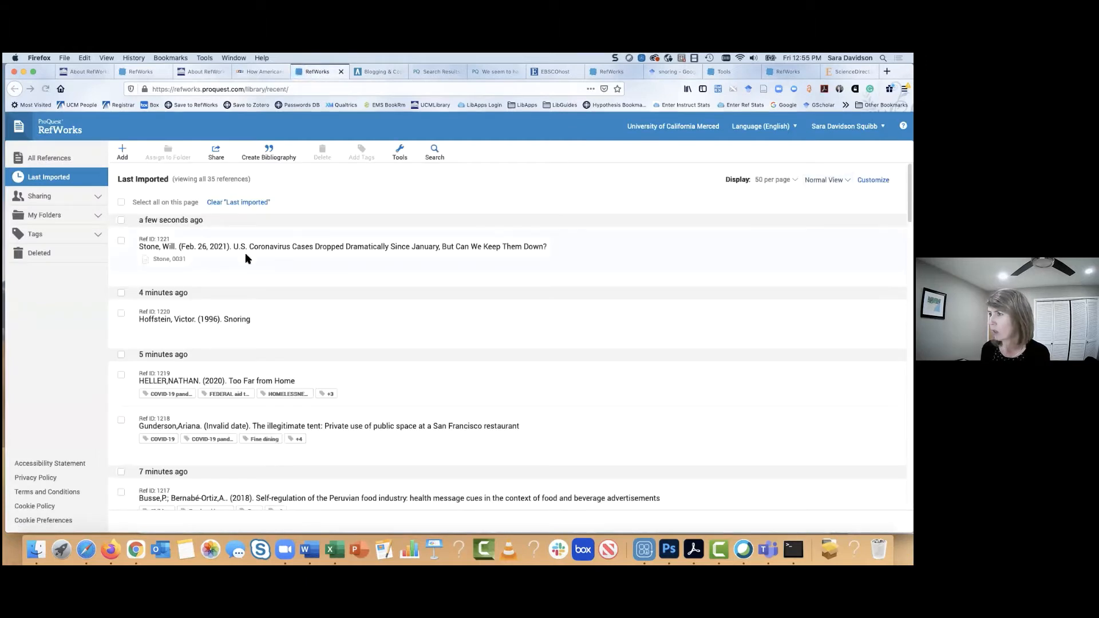
left_click(284, 249)
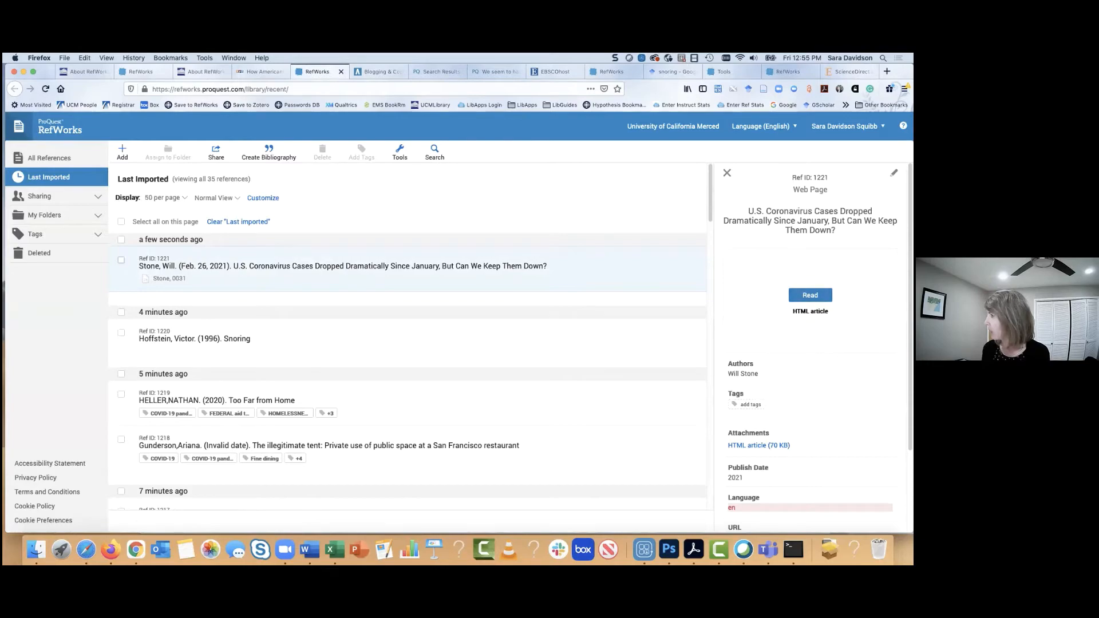
left_click(810, 295)
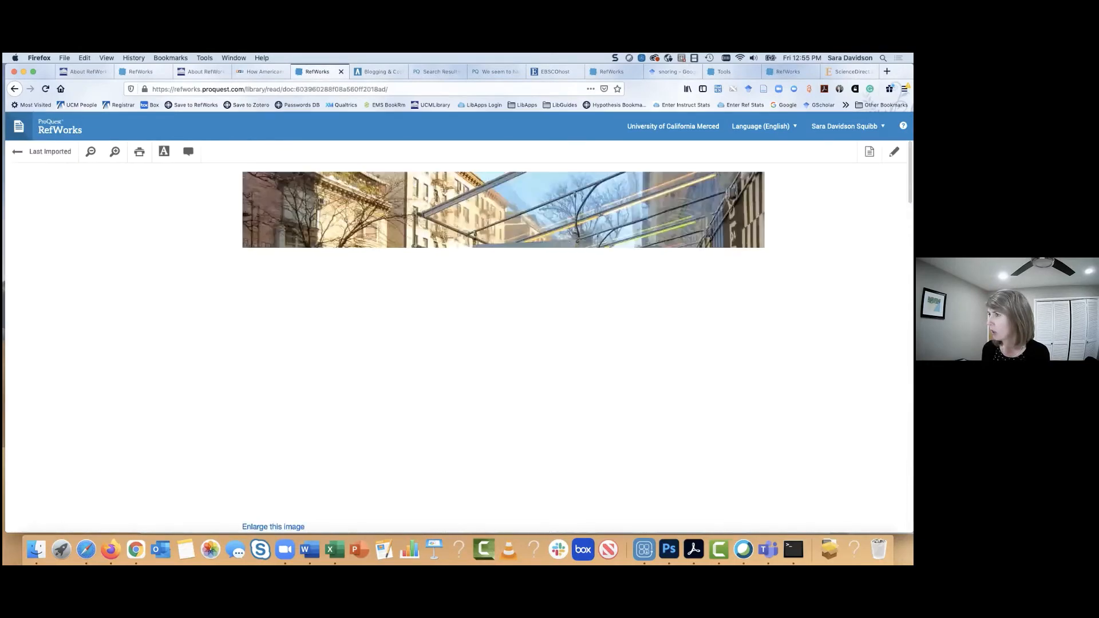
scroll(618, 320, "down", 15)
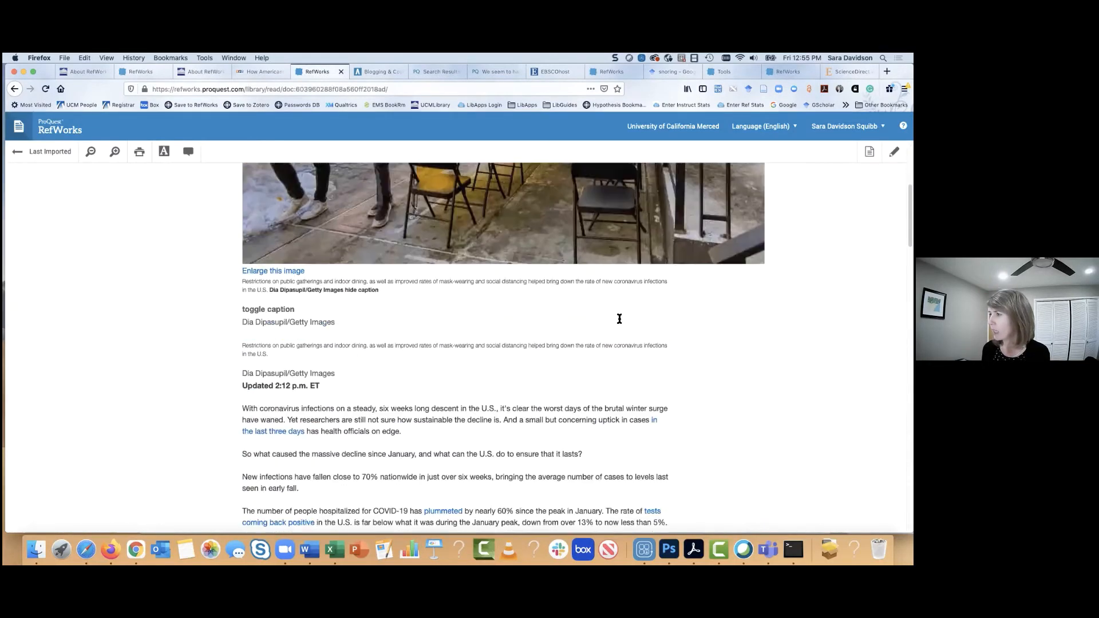
scroll(620, 320, "down", 15)
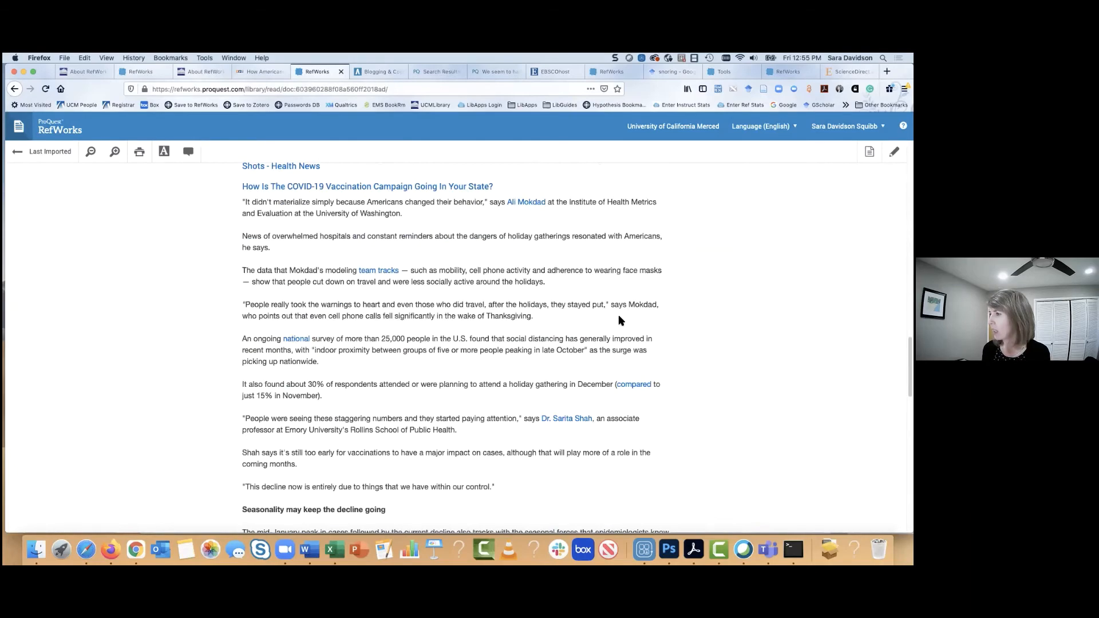
scroll(620, 317, "up", 15)
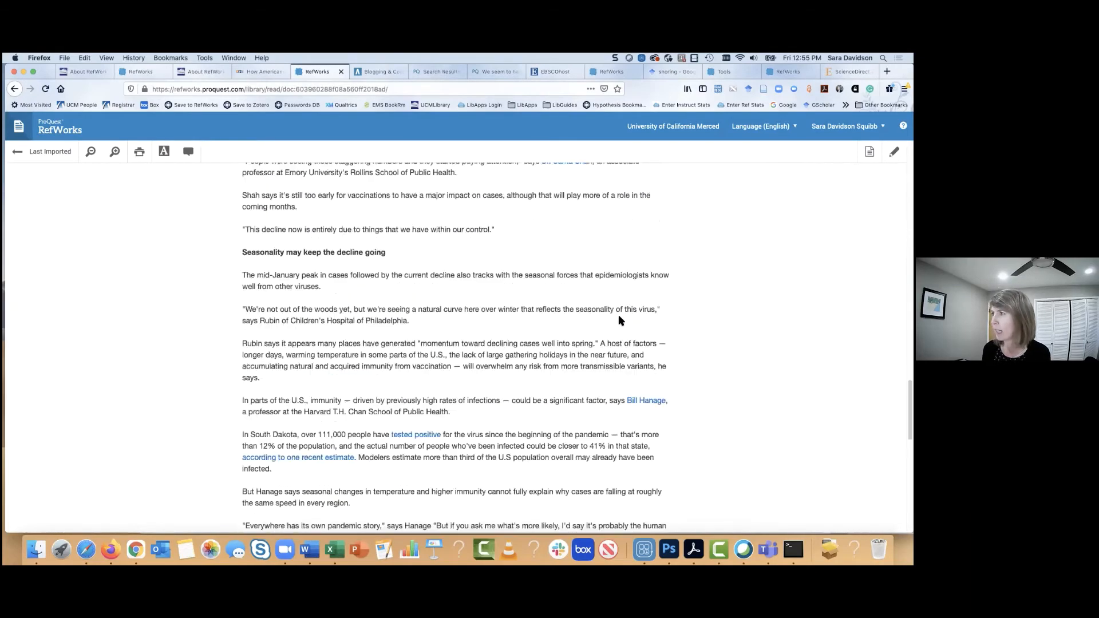
scroll(32, 170, "up", 15)
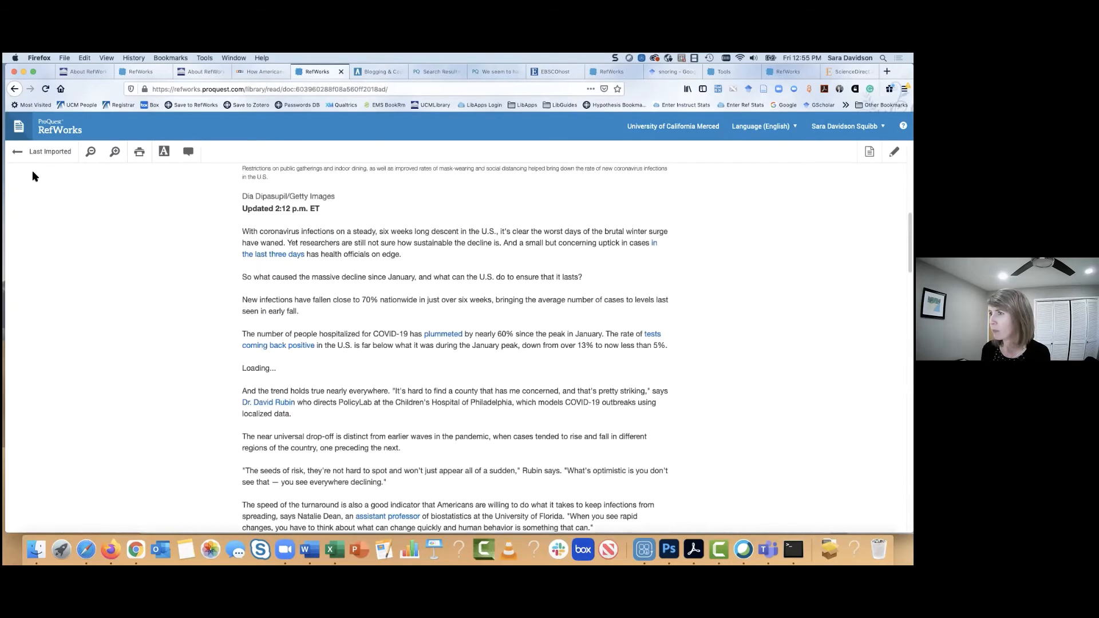
left_click(50, 151)
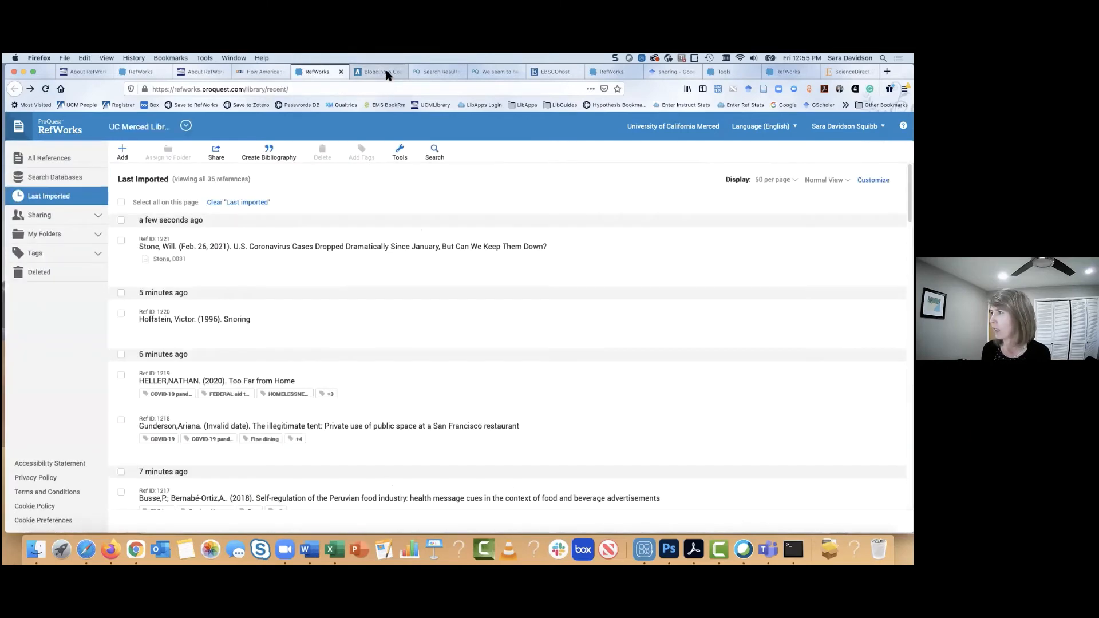
left_click(382, 71)
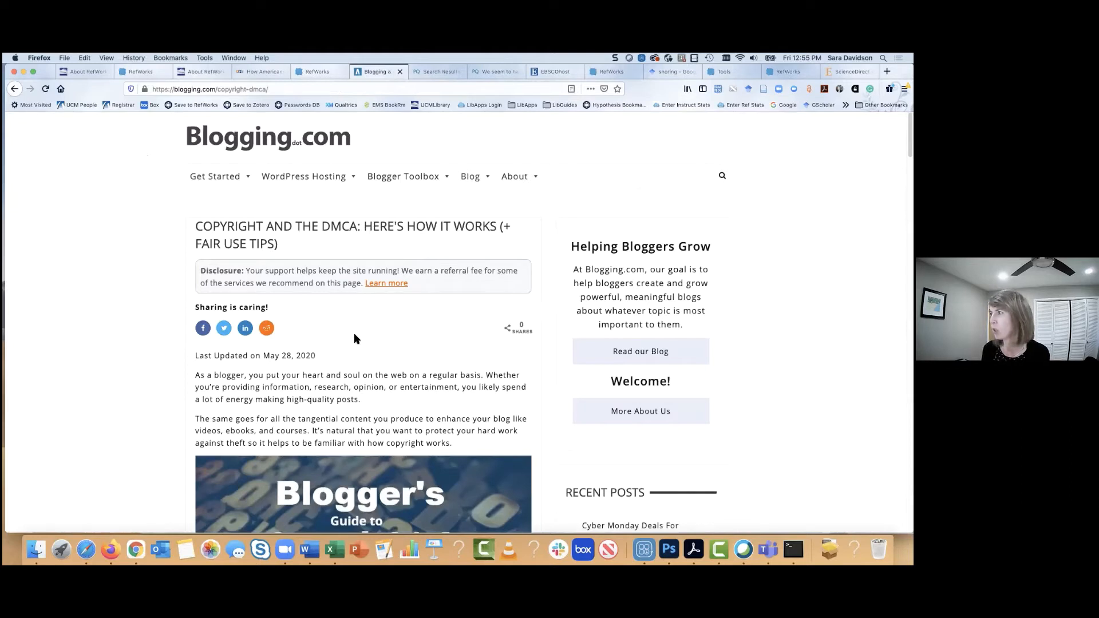
Capture the Blogging.com copyright article with the Save to RefWorks bookmarklet.
left_click(204, 107)
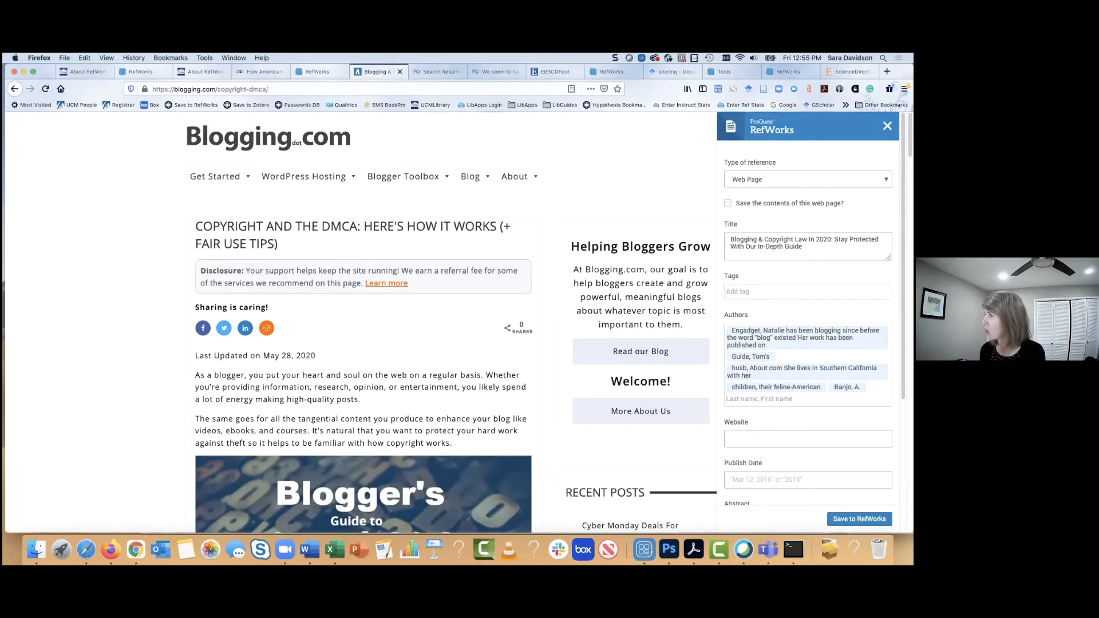
Replace the reference's wrong title with the copied article heading.
left_click_drag(196, 231, 282, 246)
key("super+c")
left_click(738, 244)
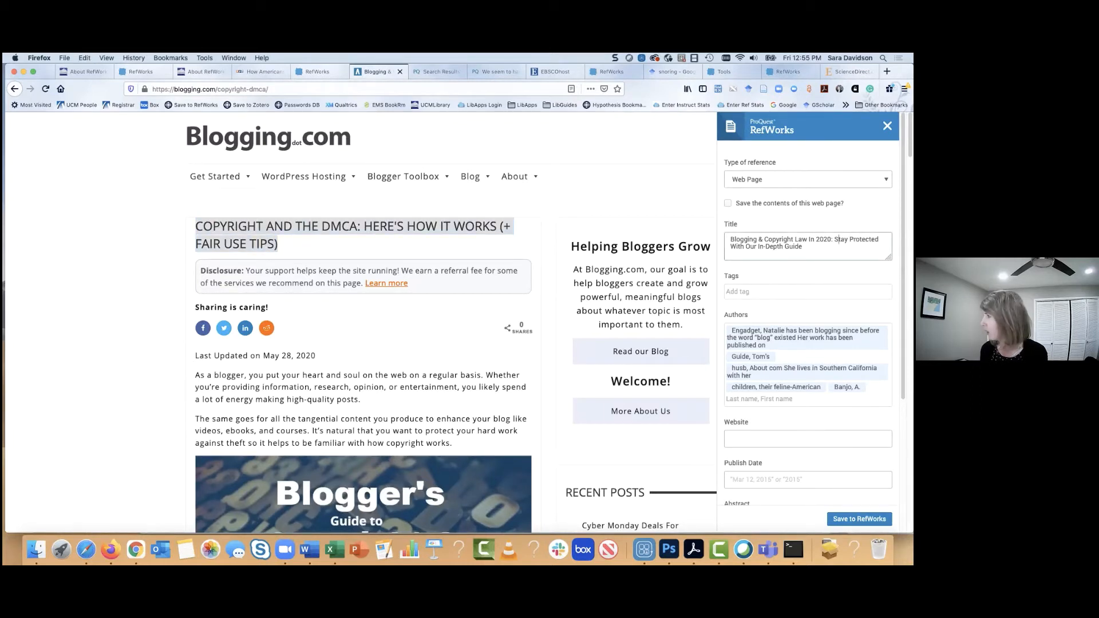
key("super+a")
key("super+v")
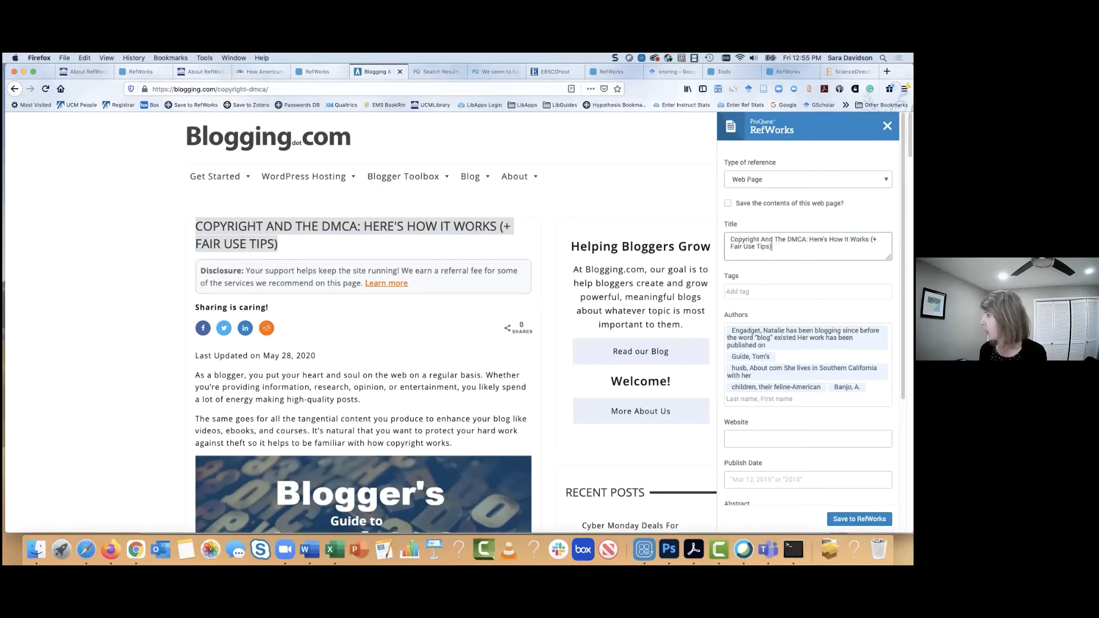
Delete the garbled author entries and enter the blog post author's name in Authors.
left_click(751, 291)
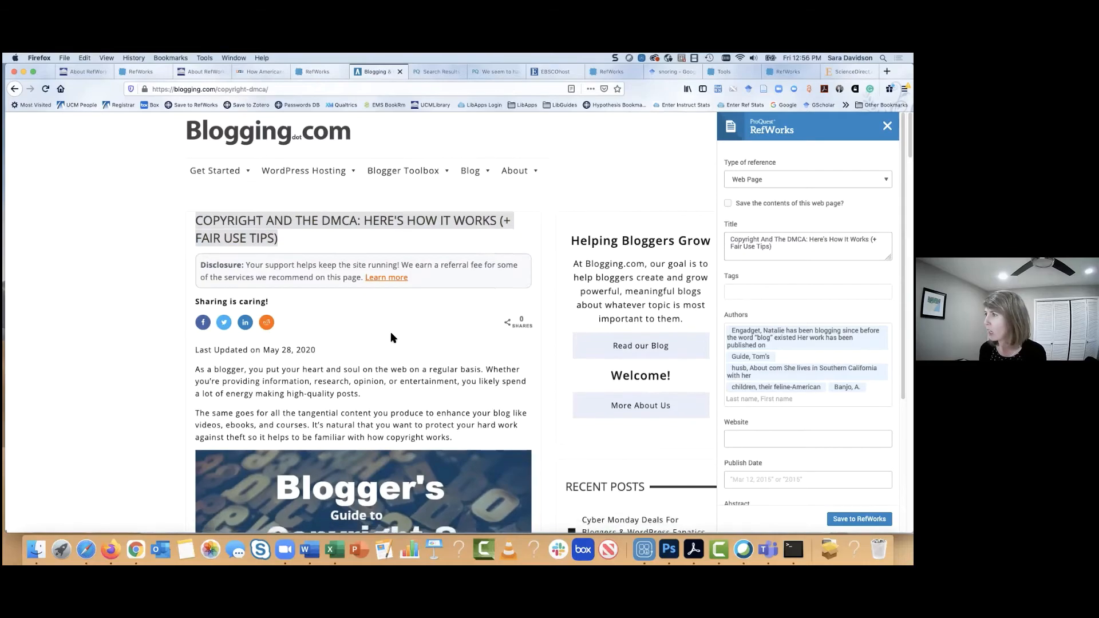
scroll(391, 335, "down", 15)
scroll(391, 335, "down", 20)
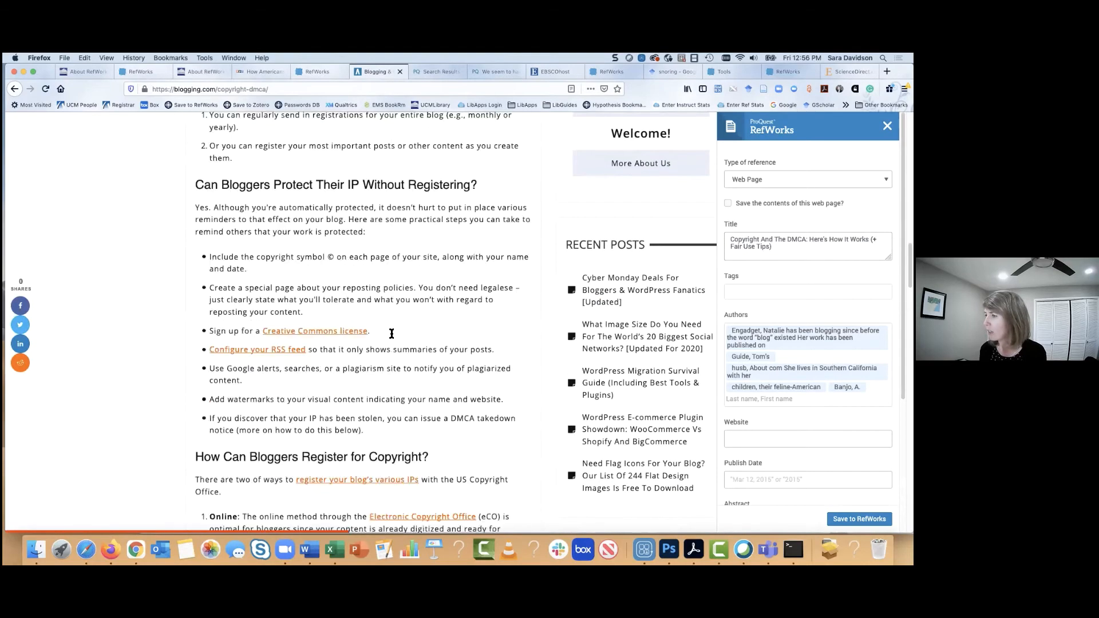
scroll(392, 334, "down", 15)
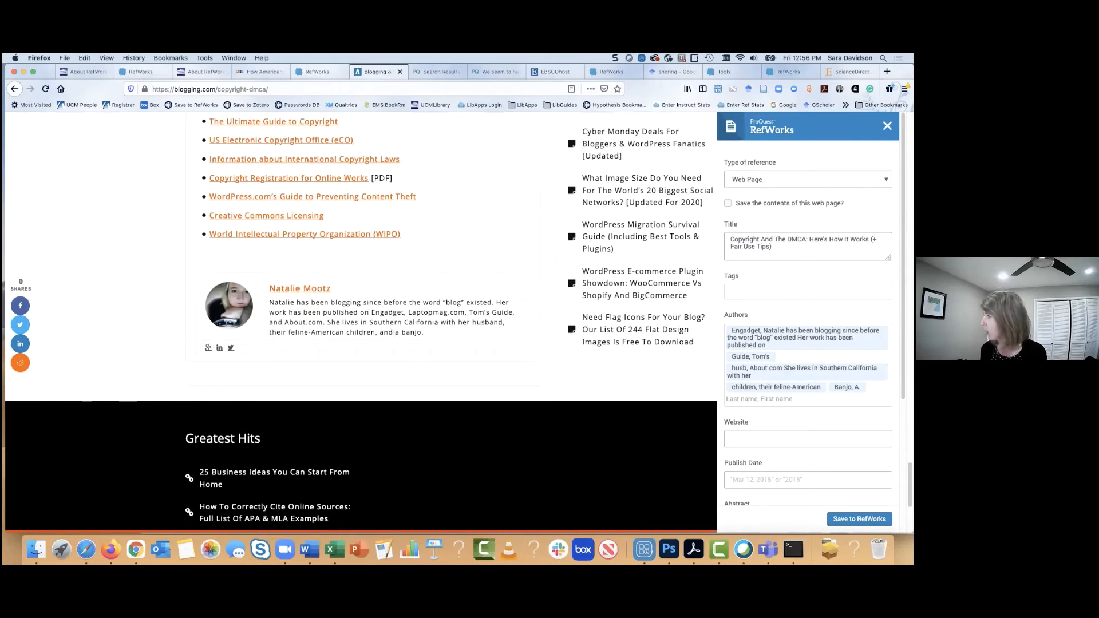
left_click_drag(865, 388, 722, 336)
left_click(749, 332)
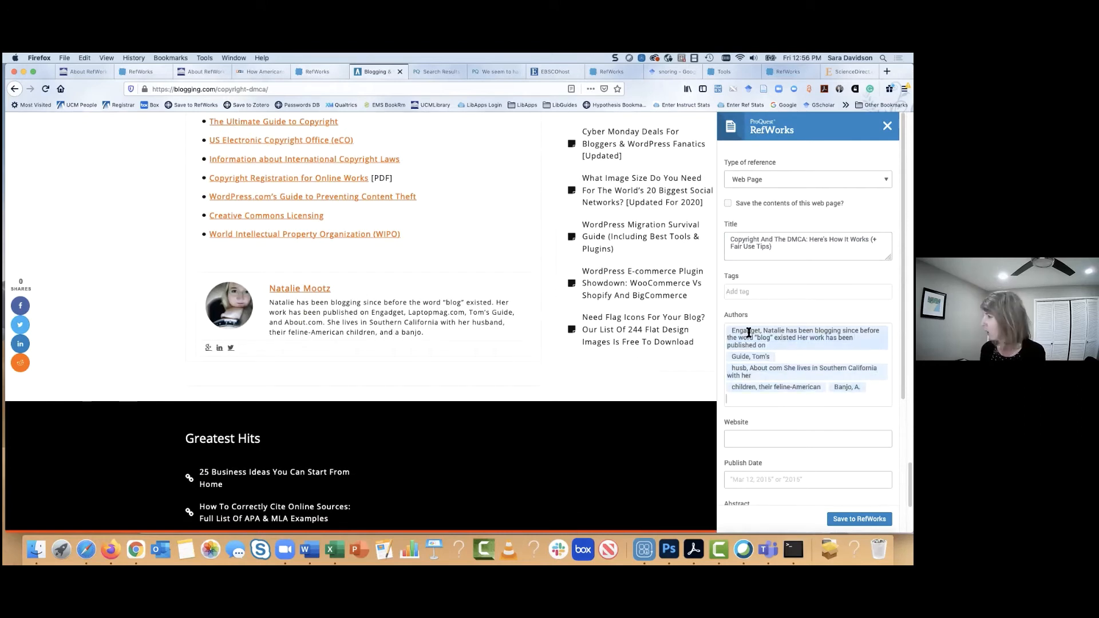
key("BackSpace")
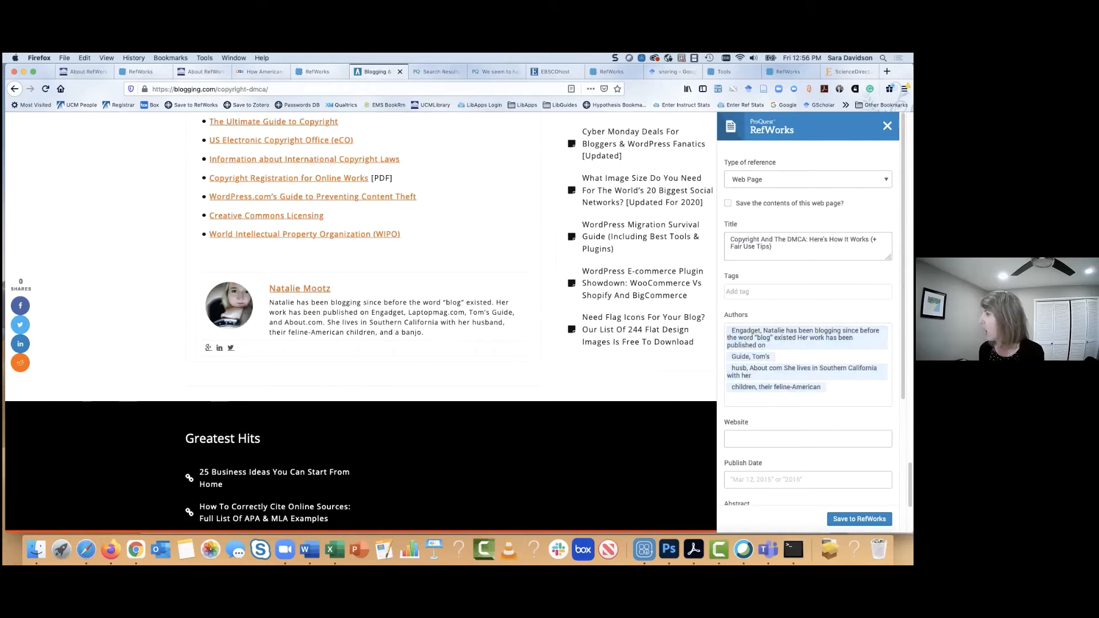
key("BackSpace")
key("BackSpace")
key("BackSpace")
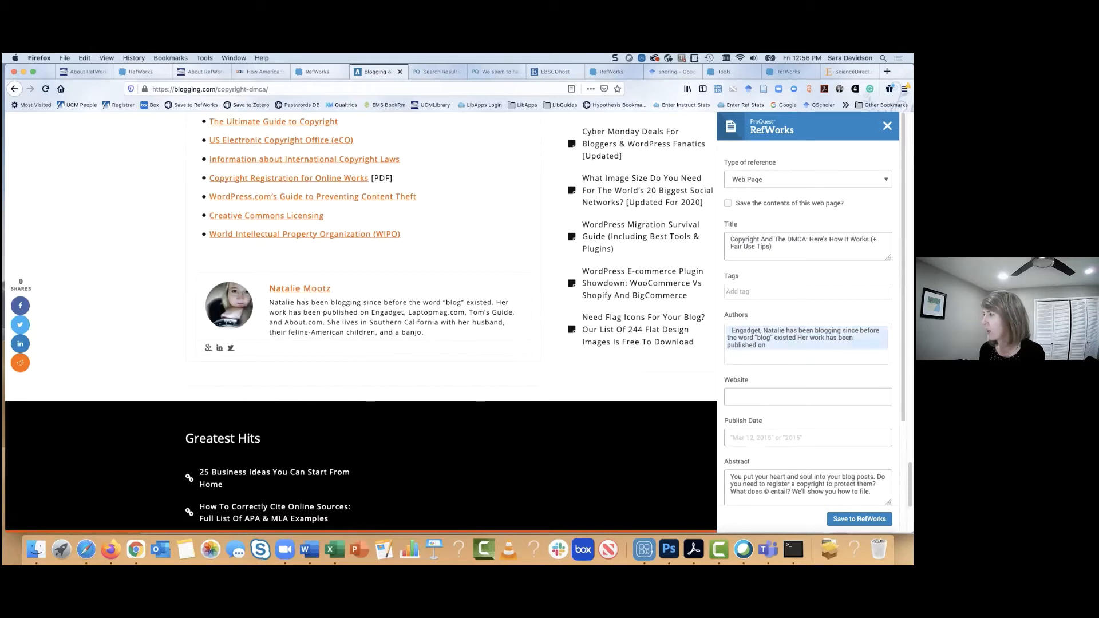
key("BackSpace")
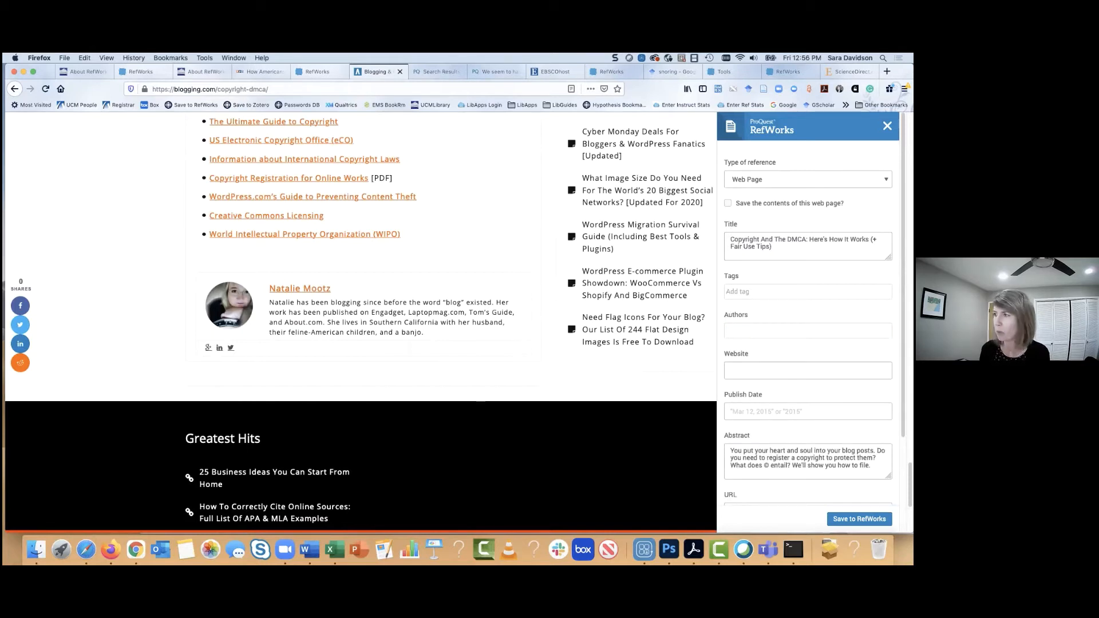
type("Mootz, N")
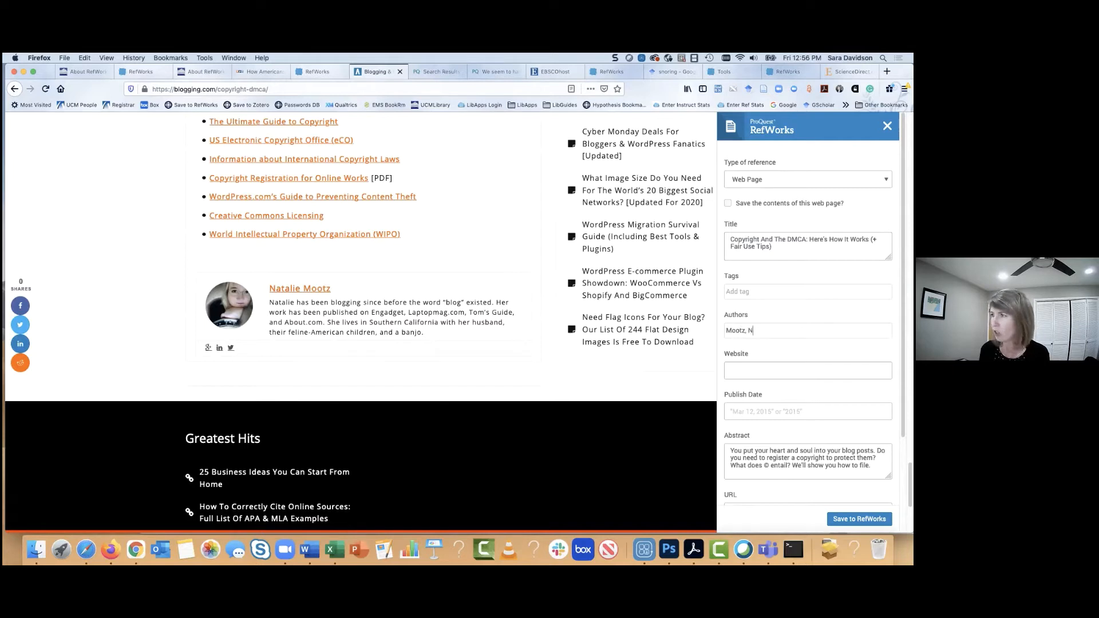
type("atalie")
key("Tab")
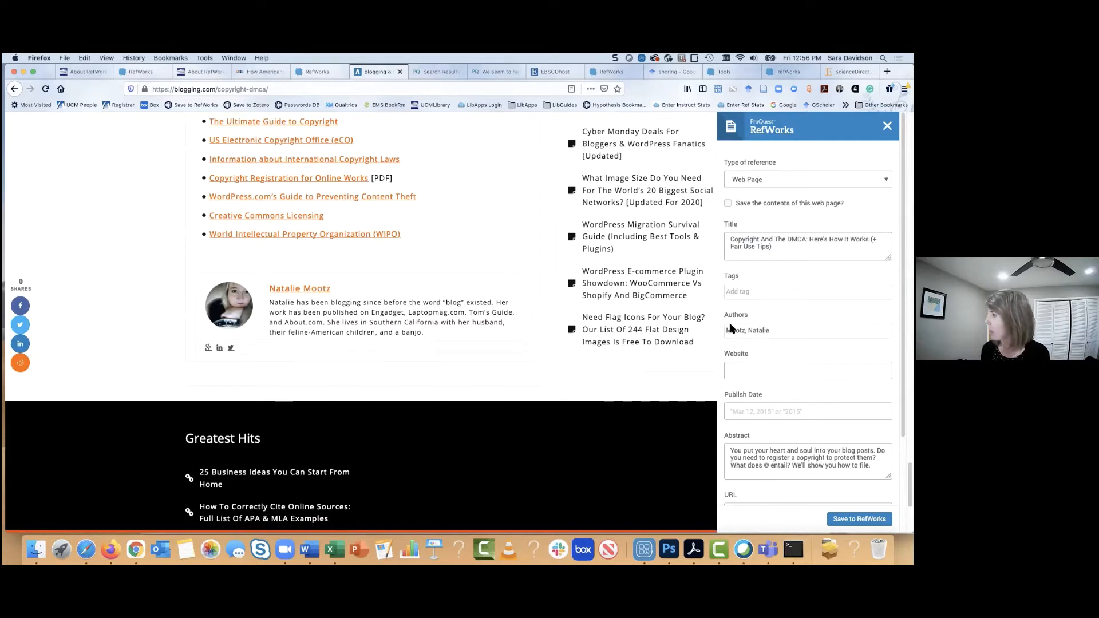
Enter Blogging.com as the citation's website.
left_click(286, 89)
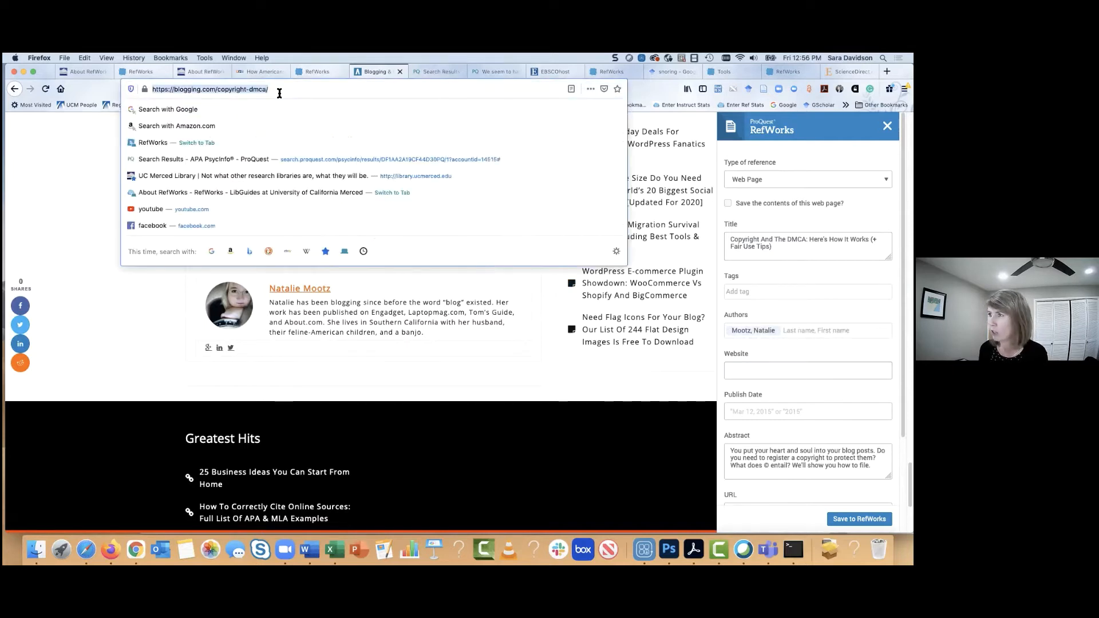
left_click(768, 371)
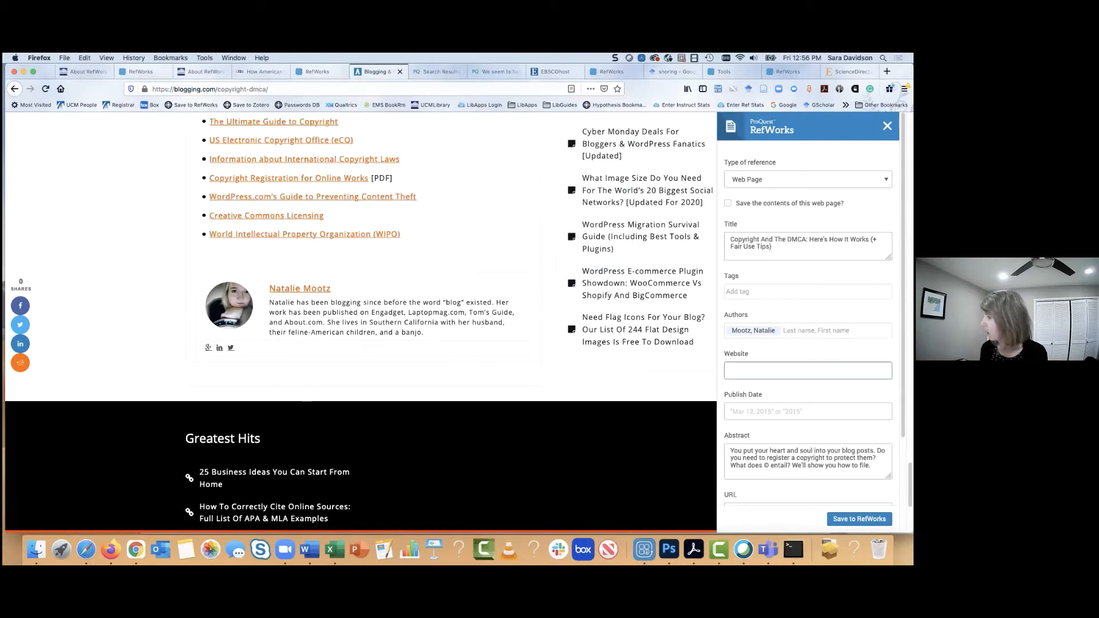
scroll(807, 321, "down", 3)
scroll(808, 321, "up", 3)
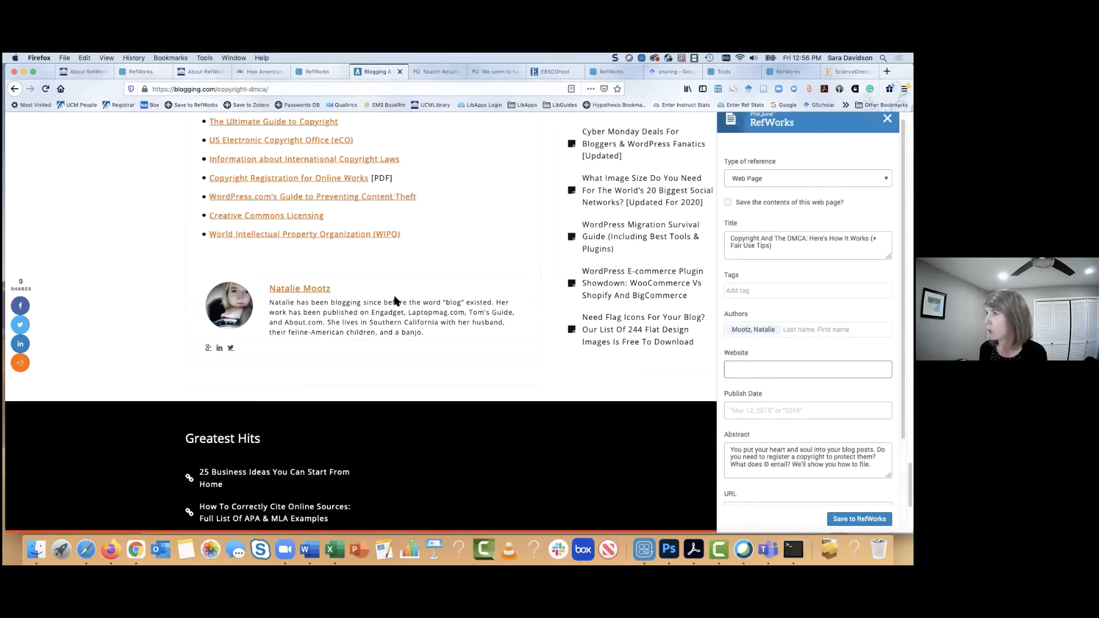
scroll(455, 304, "up", 15)
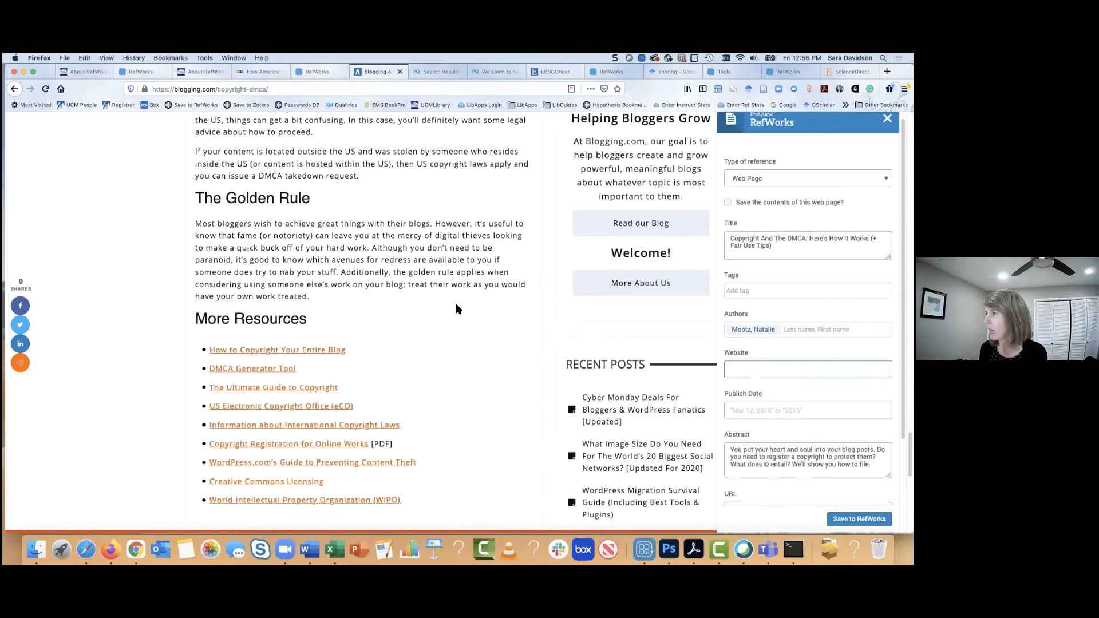
scroll(446, 344, "up", 15)
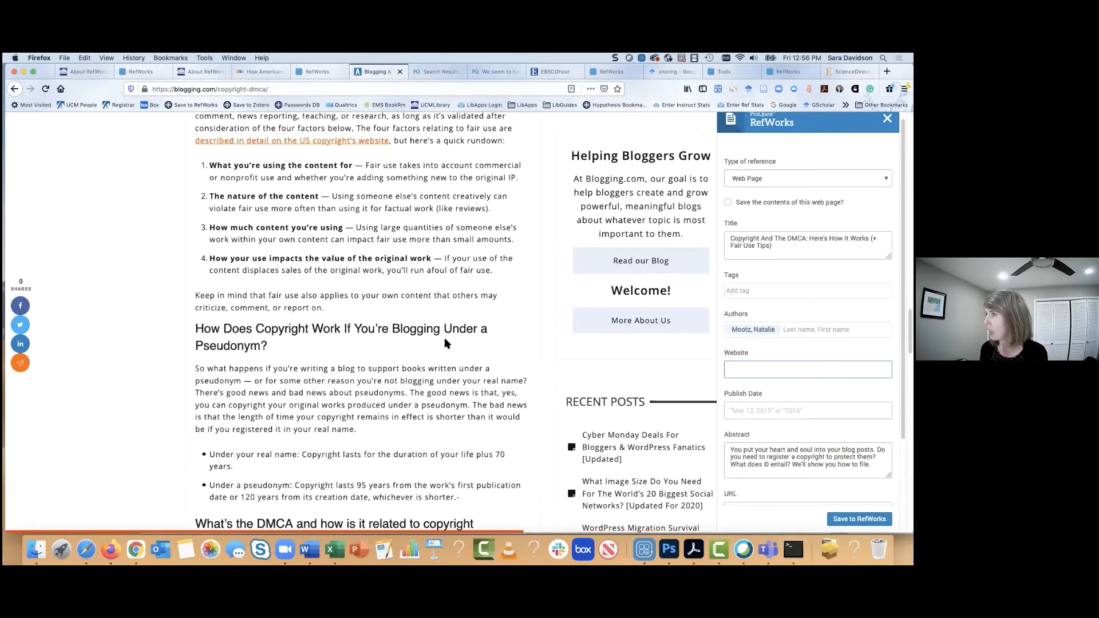
scroll(445, 344, "up", 5)
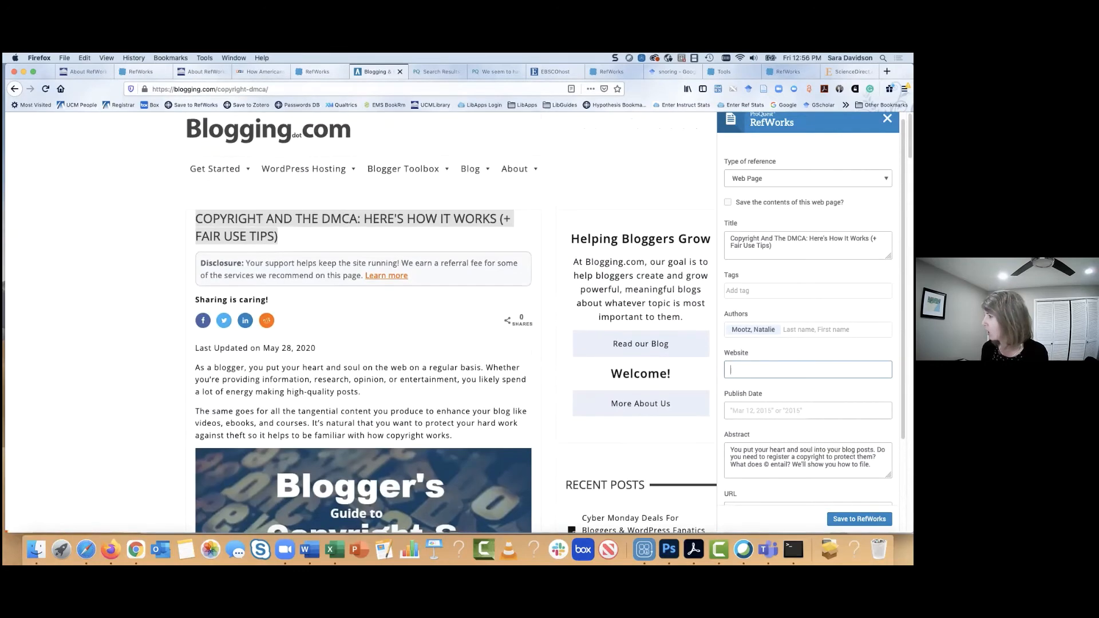
type("Bloog")
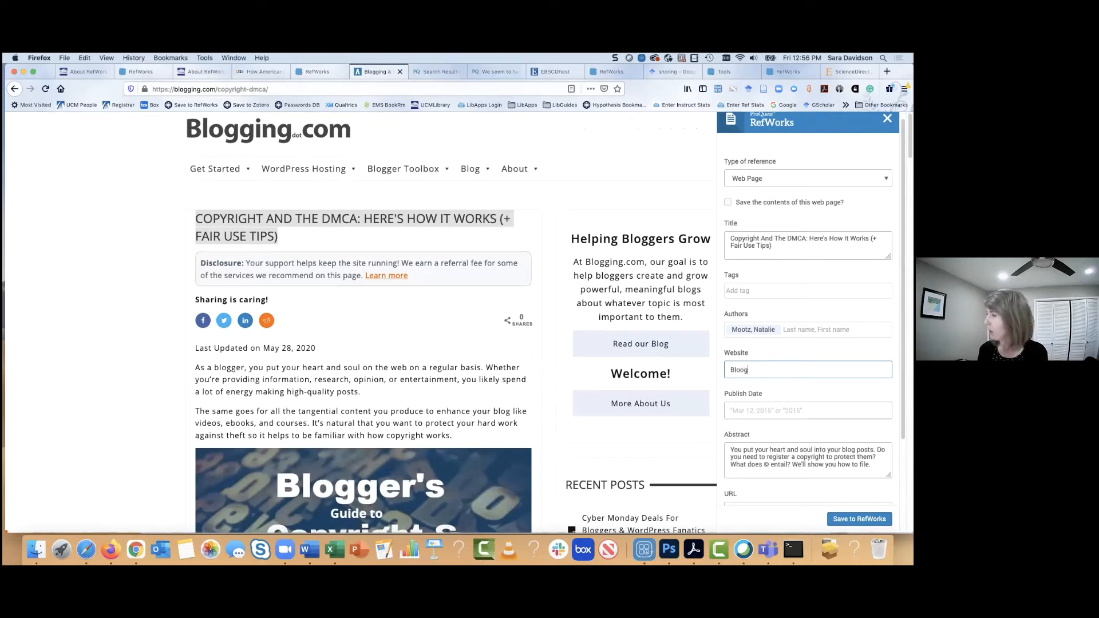
type("gging.com")
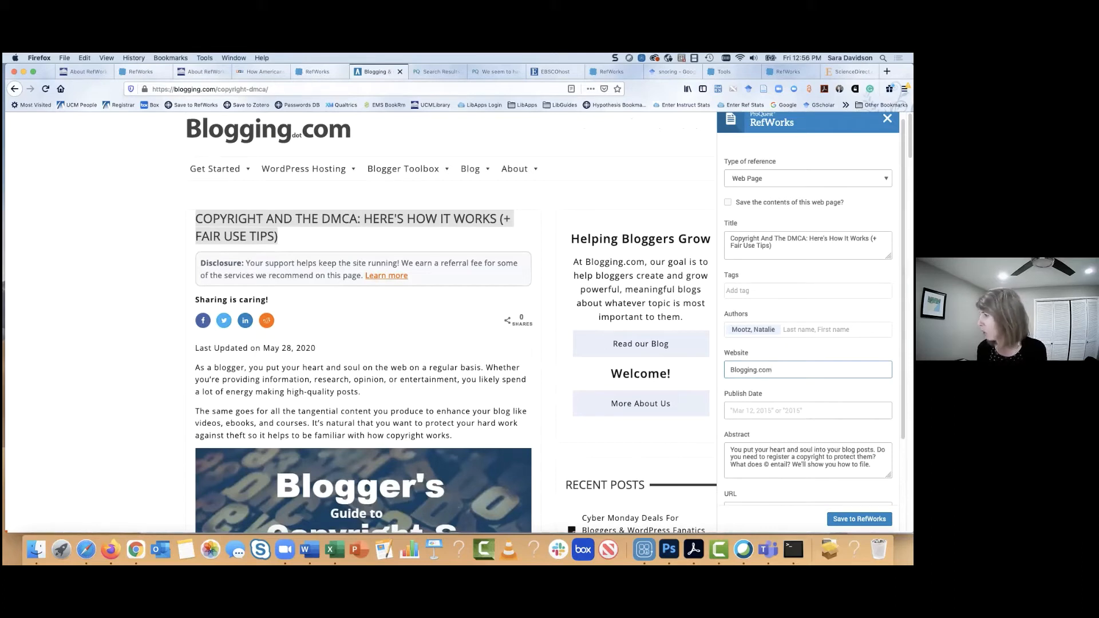
Set the publish date to May 28, 202.
key("Tab")
type("May 29")
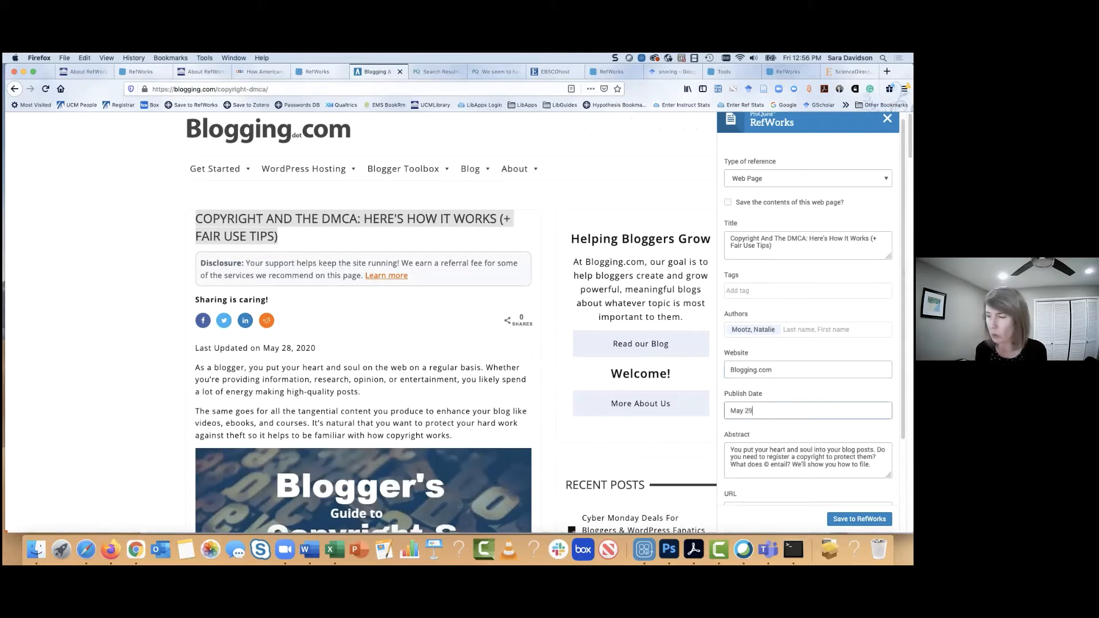
key("BackSpace")
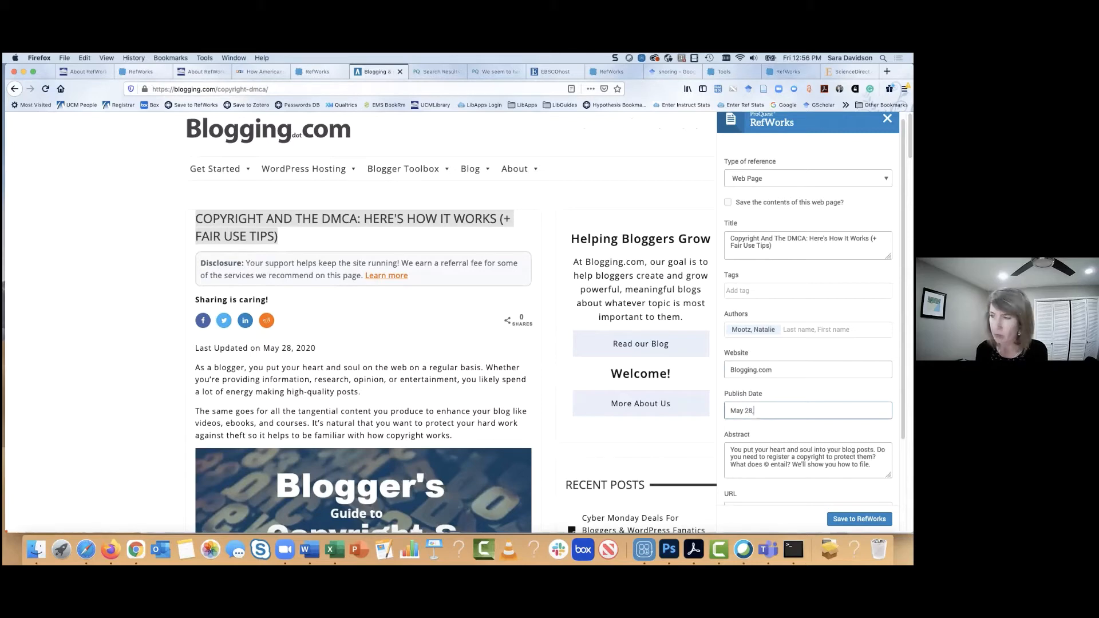
type("8, 202")
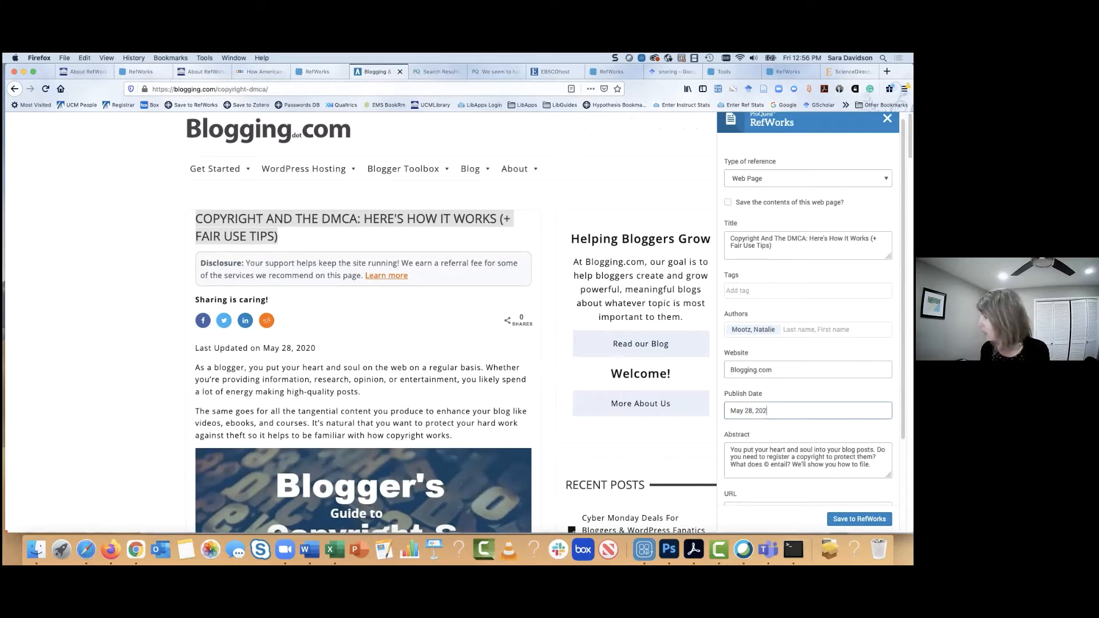
Select the abstract text, add notes, and save the citation to RefWorks.
scroll(808, 309, "down", 4)
scroll(364, 326, "down", 3)
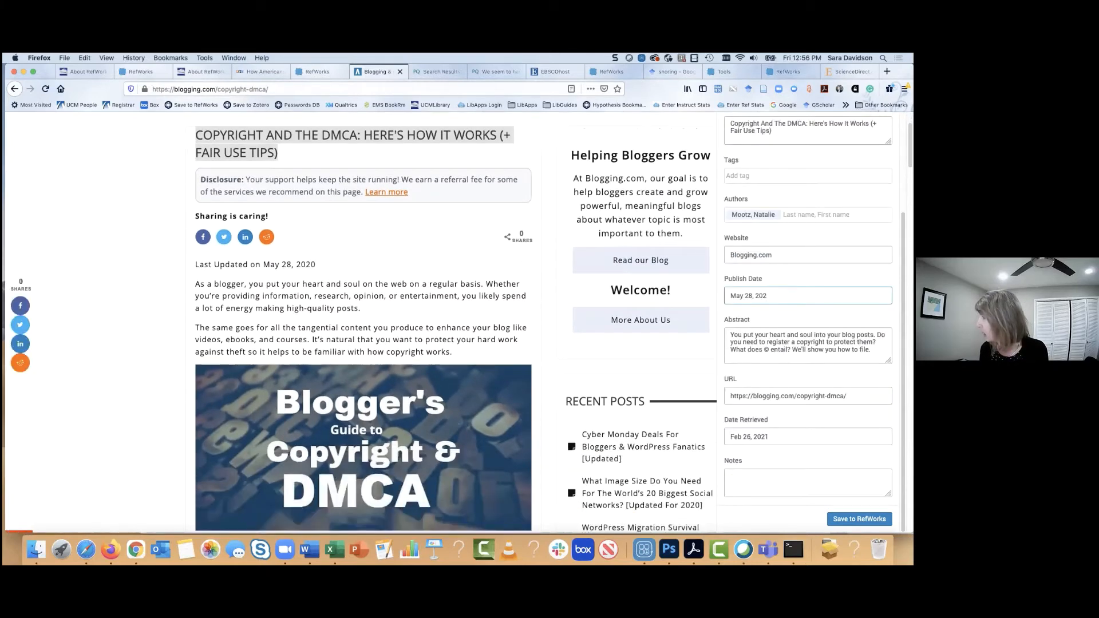
left_click_drag(871, 350, 722, 330)
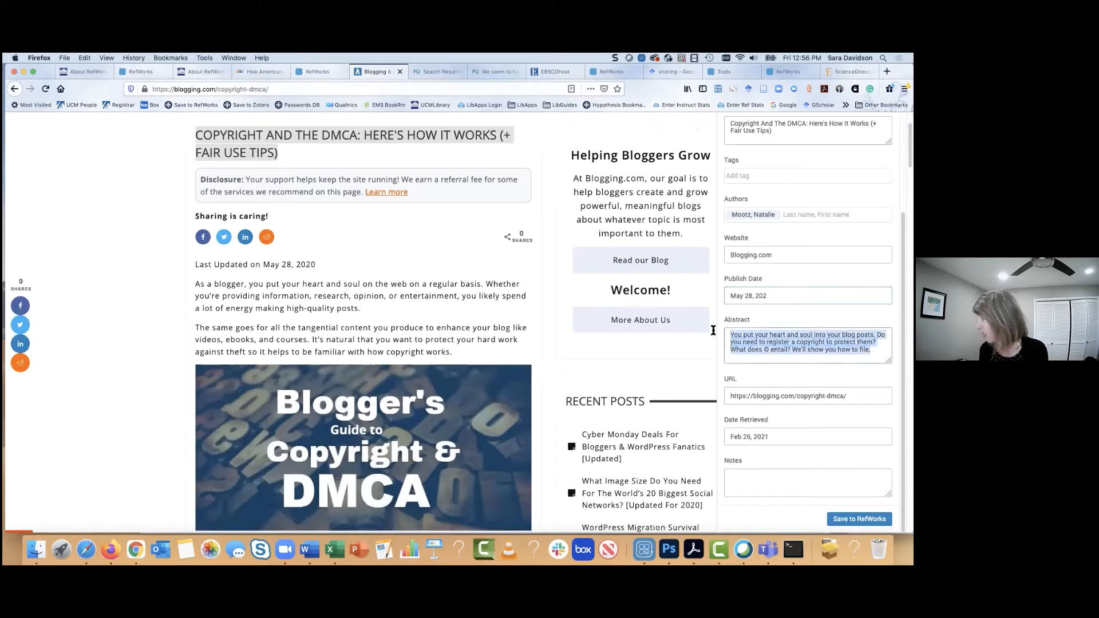
scroll(675, 400, "down", 1)
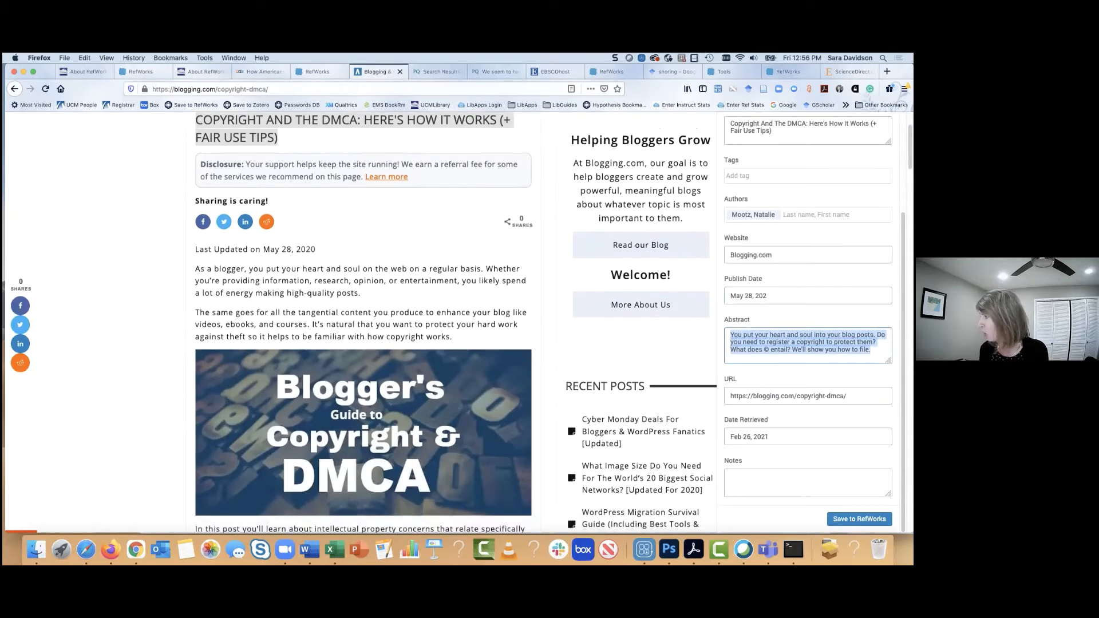
left_click(742, 480)
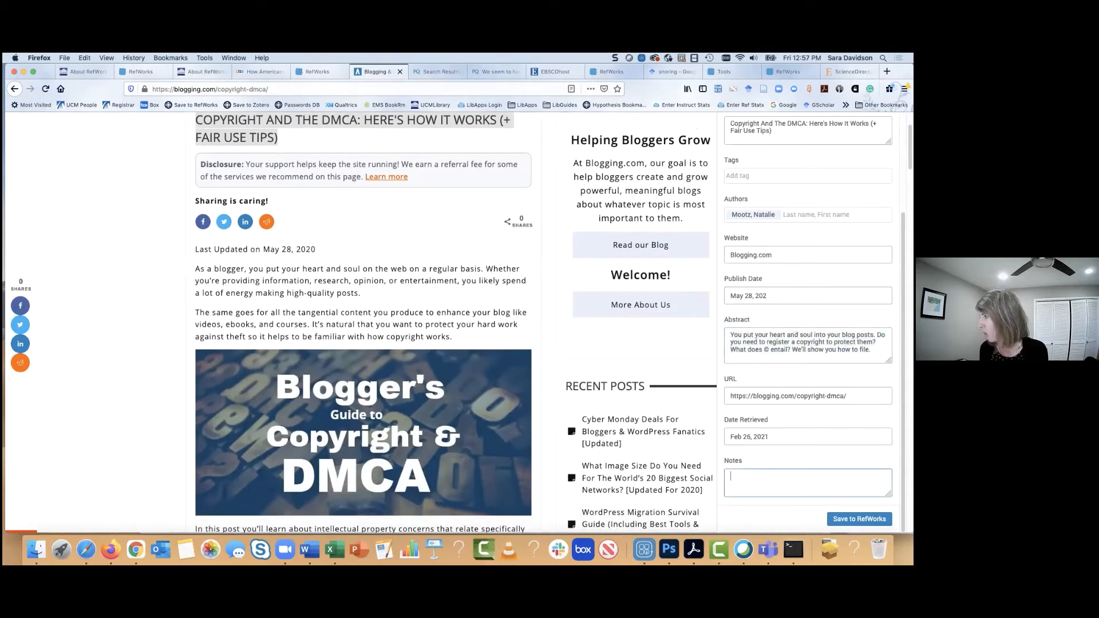
left_click(859, 518)
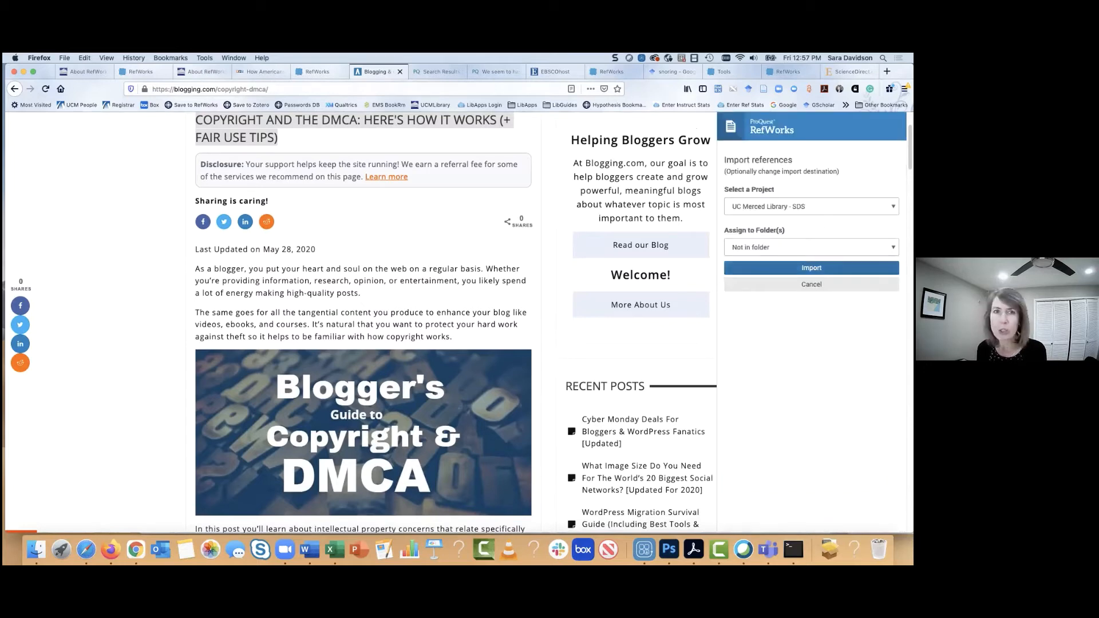
Import the blog post citation, then close the sidebar after the failed-save message.
left_click(812, 268)
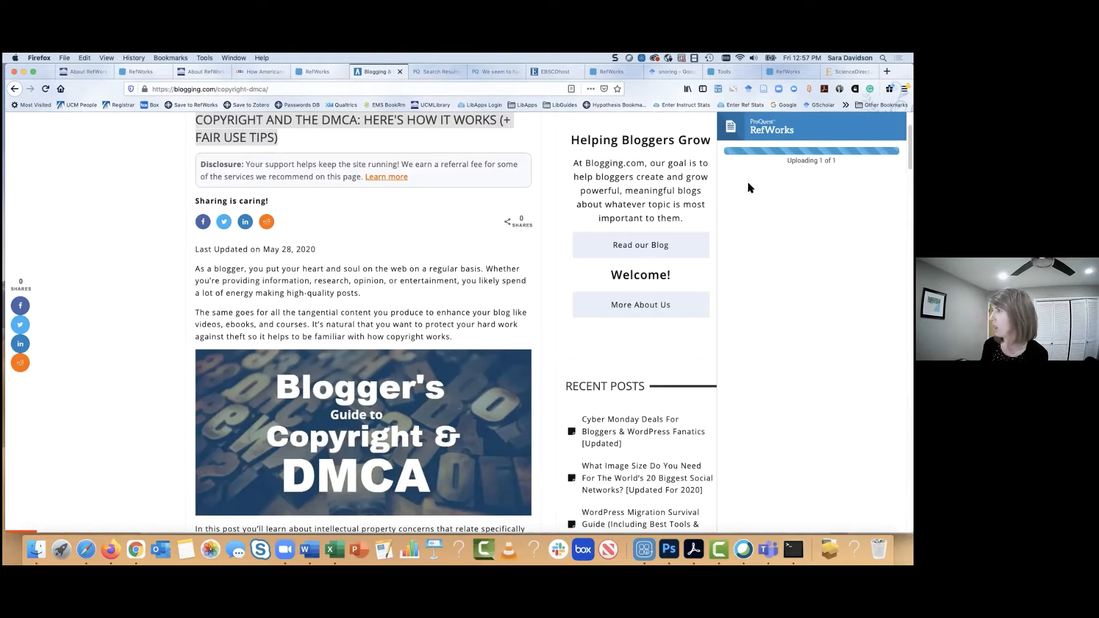
scroll(363, 321, "down", 2)
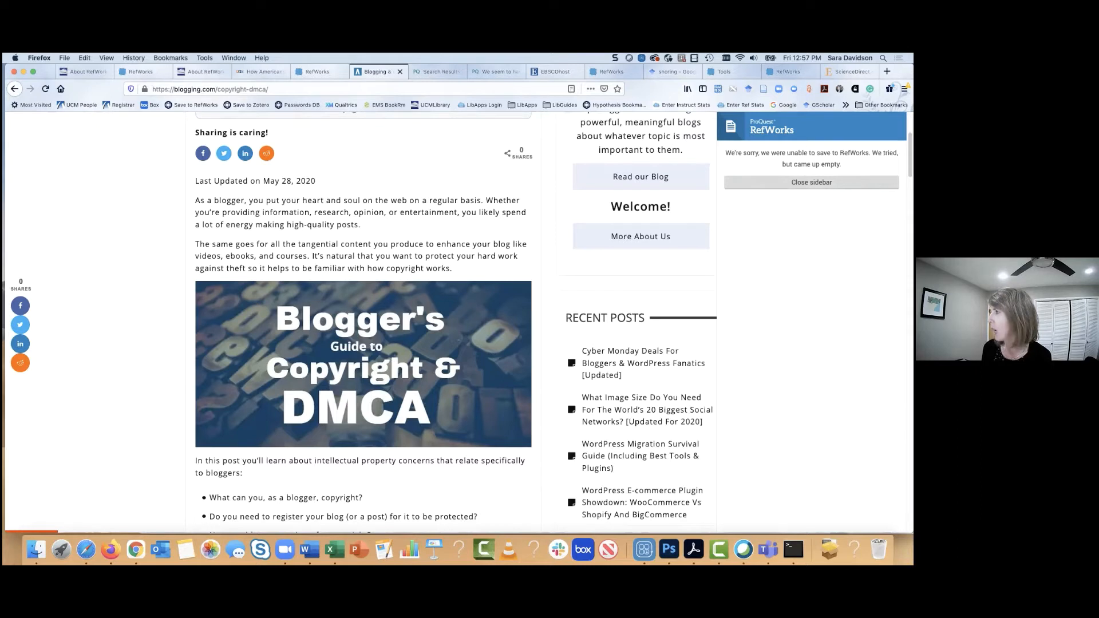
left_click(812, 183)
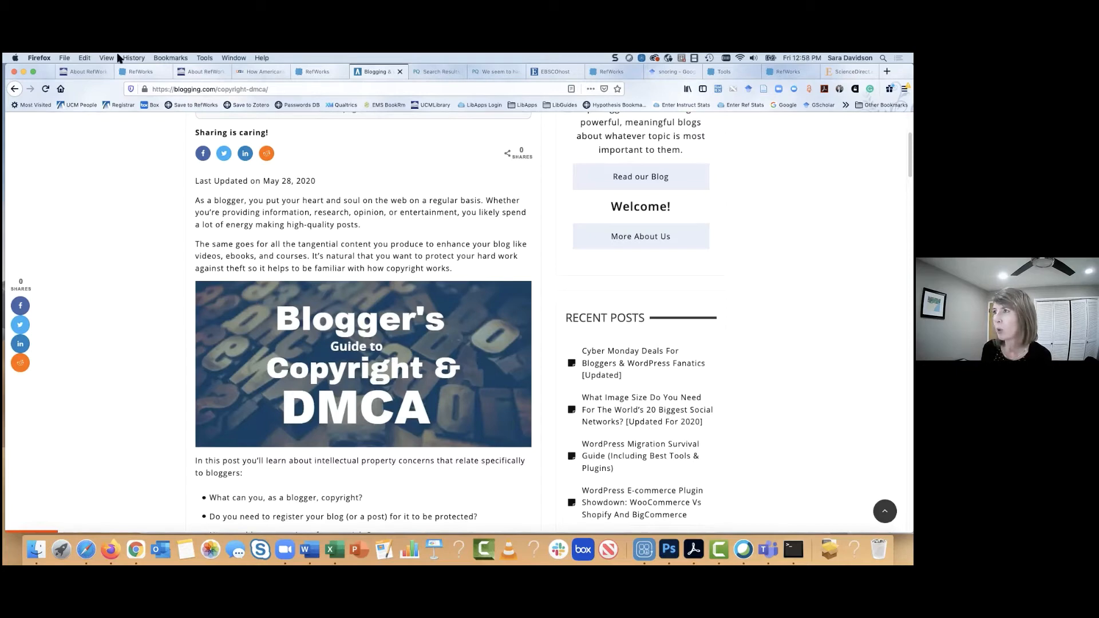
Reload the RefWorks library and open the Copyright And The DMCA reference under Last Imported.
left_click(134, 73)
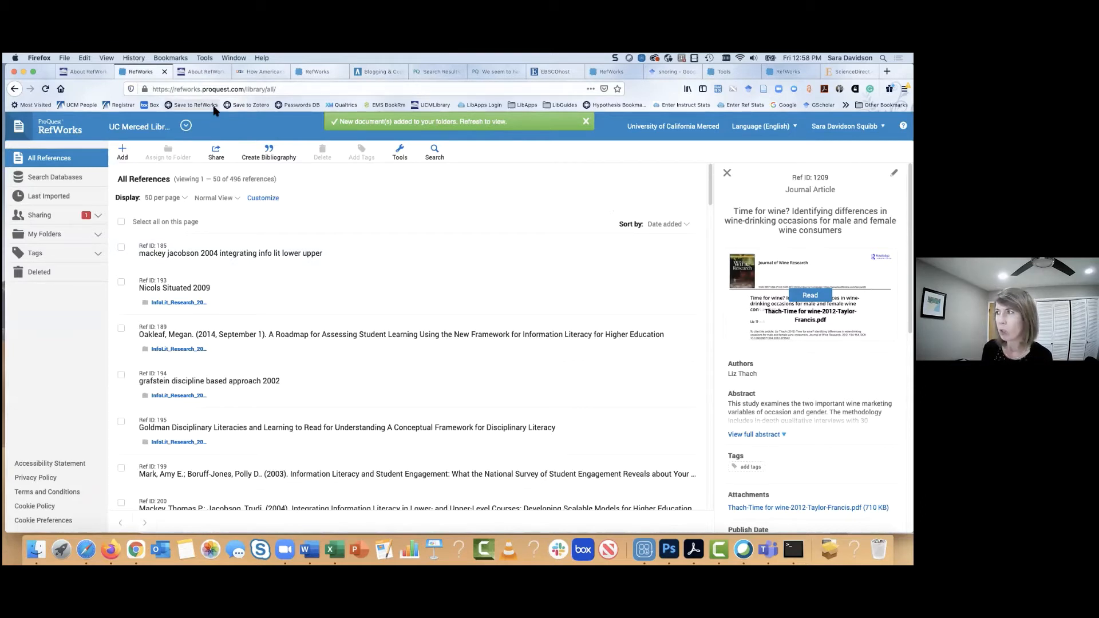
left_click(287, 91)
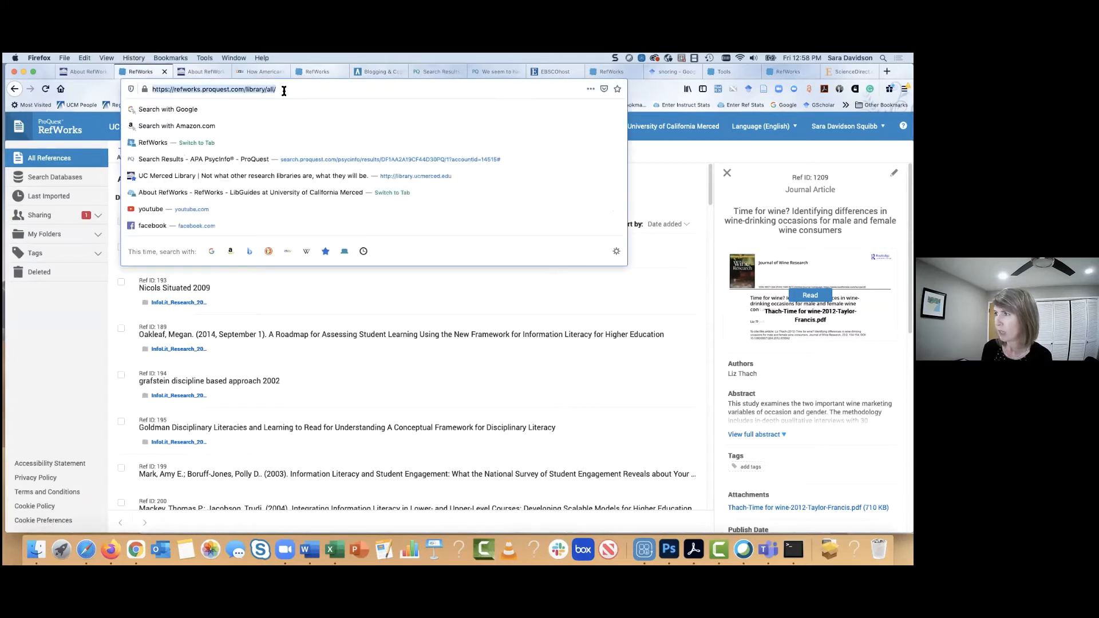
key("Return")
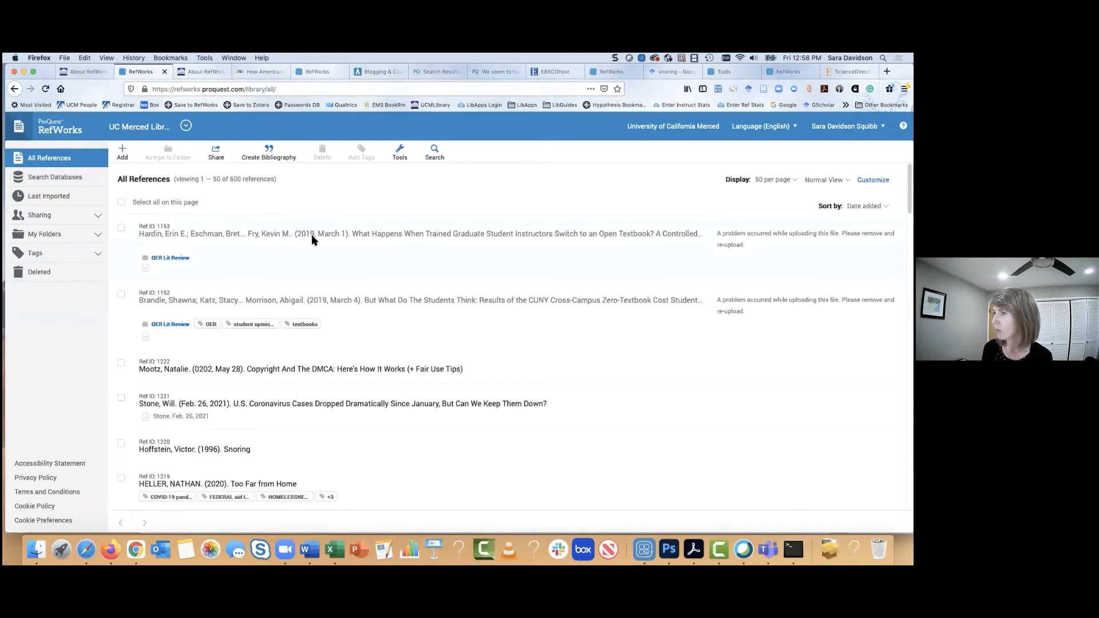
left_click(41, 199)
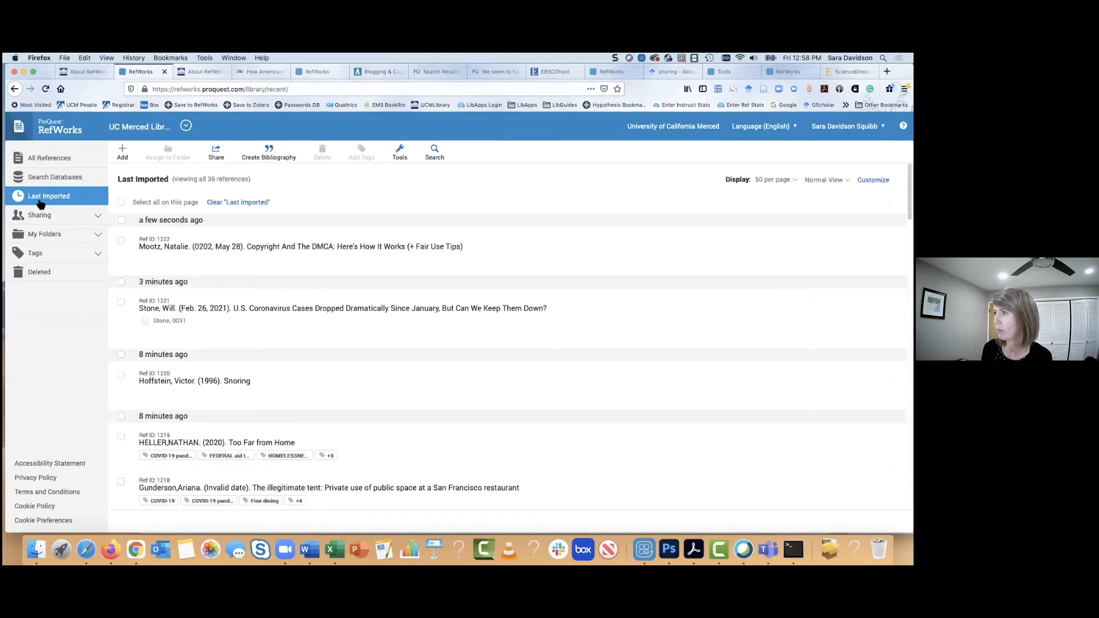
left_click(307, 246)
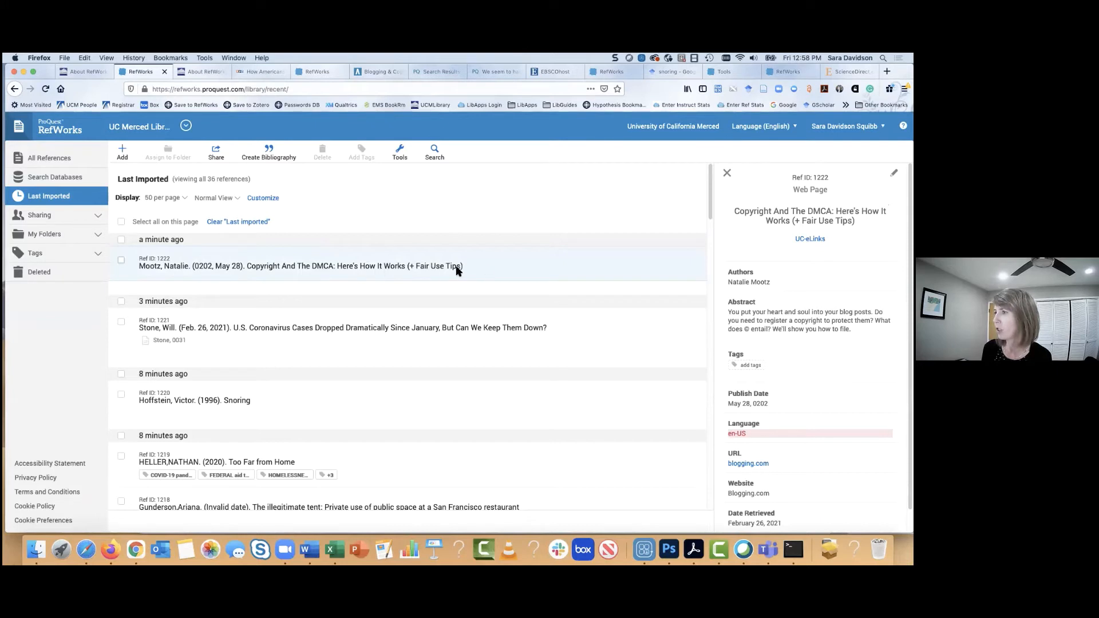
scroll(810, 347, "down", 1)
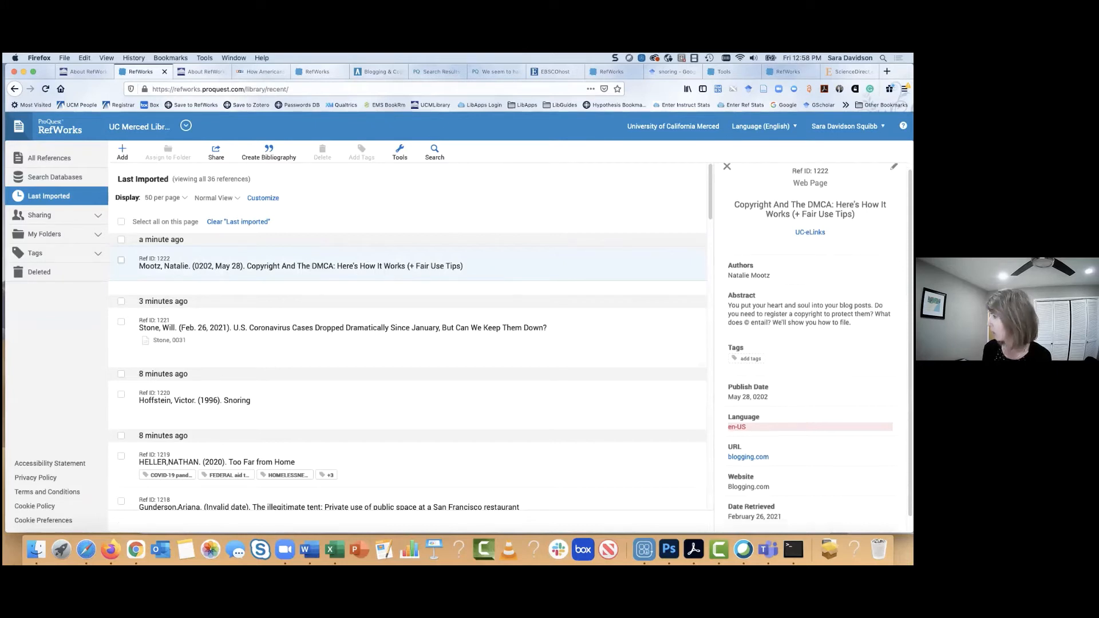
scroll(811, 347, "down", 2)
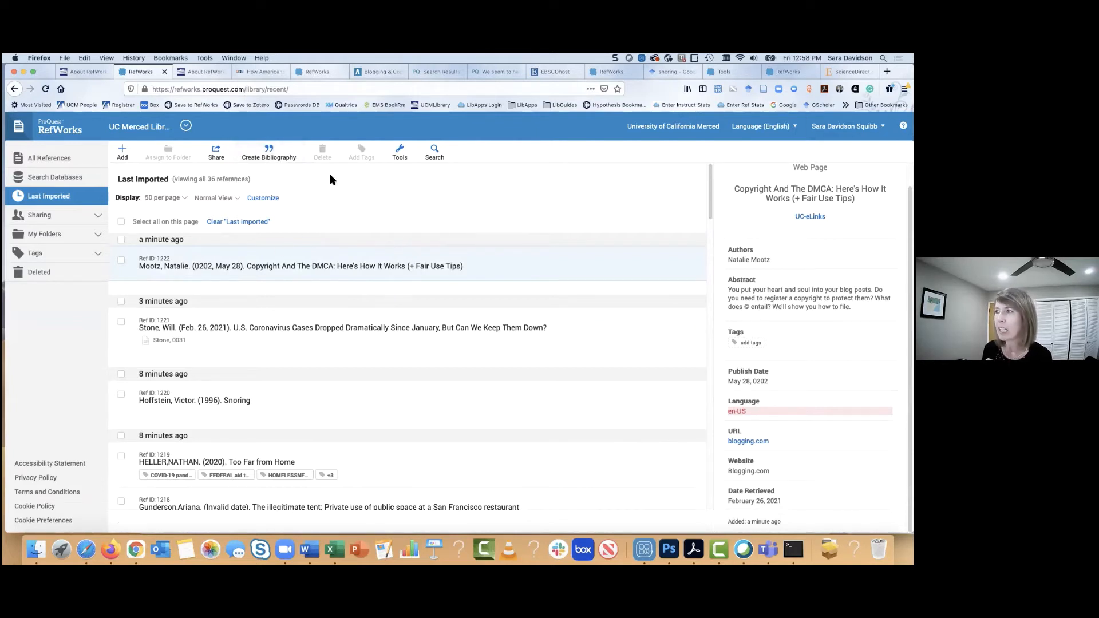
Start a manual Journal Article reference, then cancel the blank form.
left_click(124, 155)
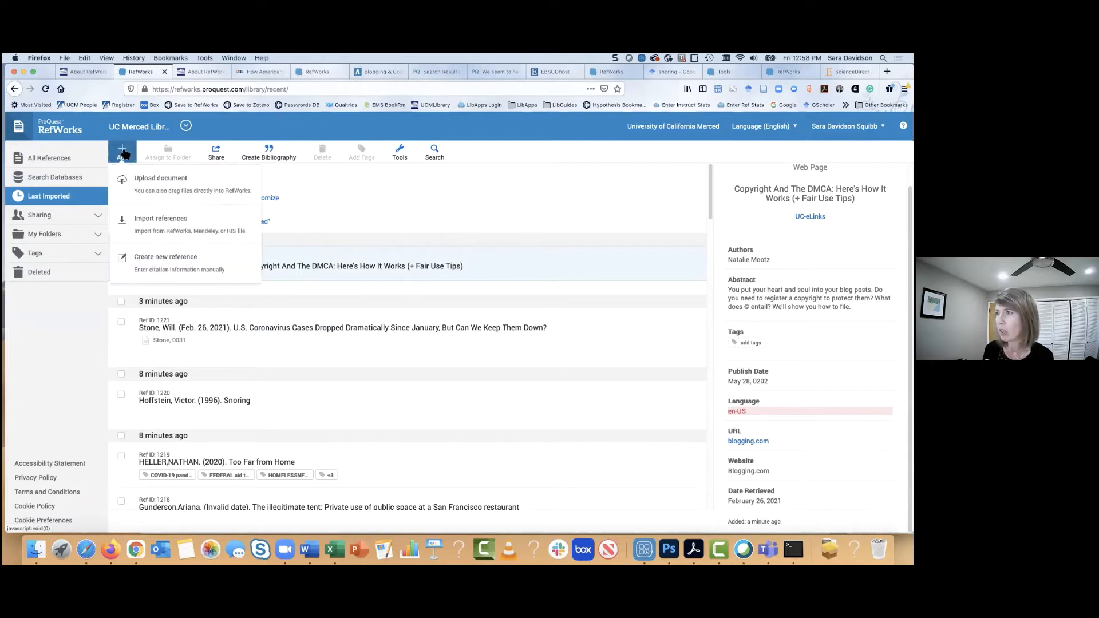
left_click(165, 261)
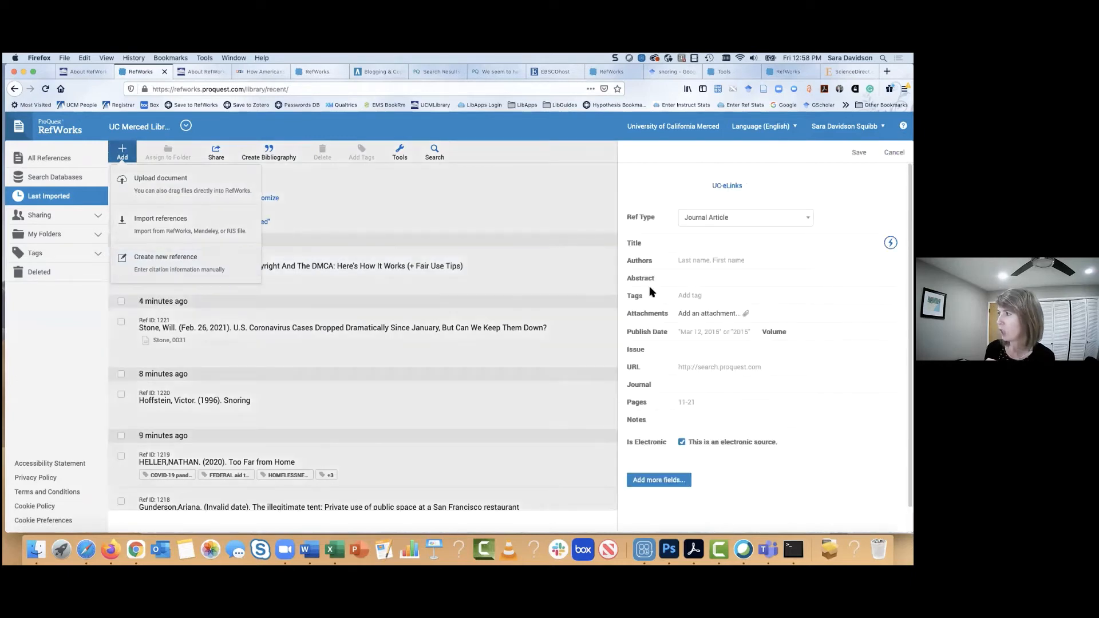
left_click(746, 217)
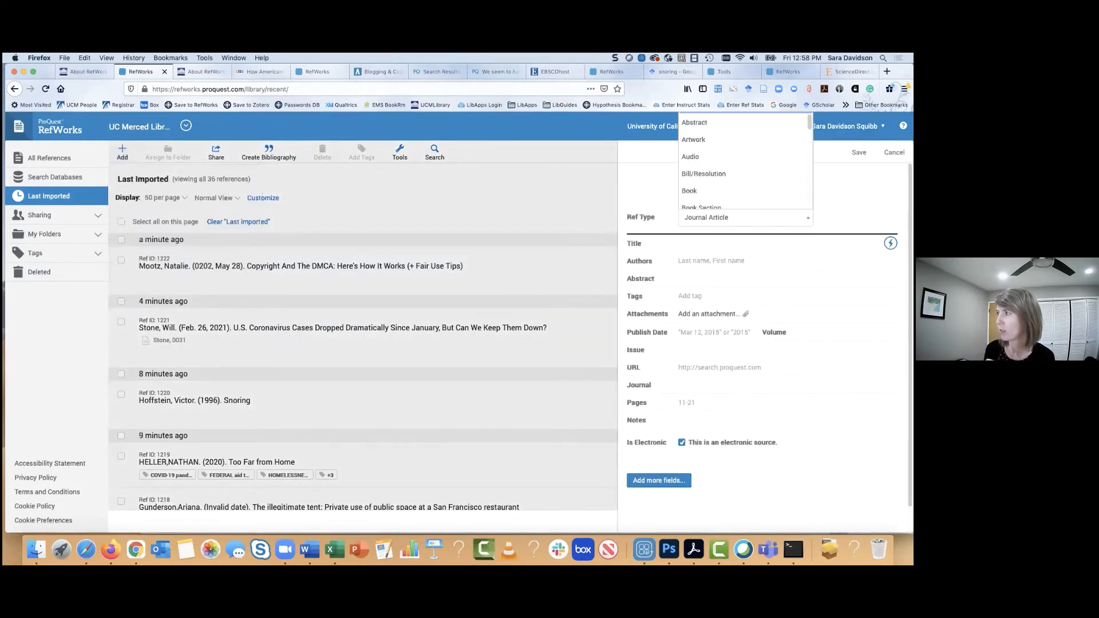
scroll(741, 179, "down", 2)
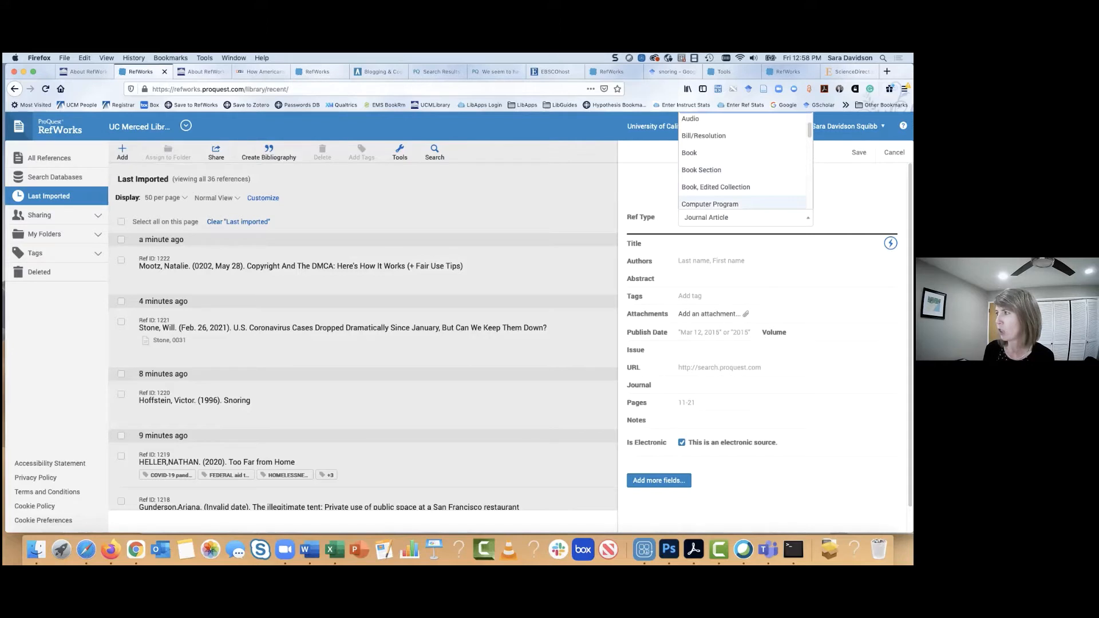
left_click(894, 153)
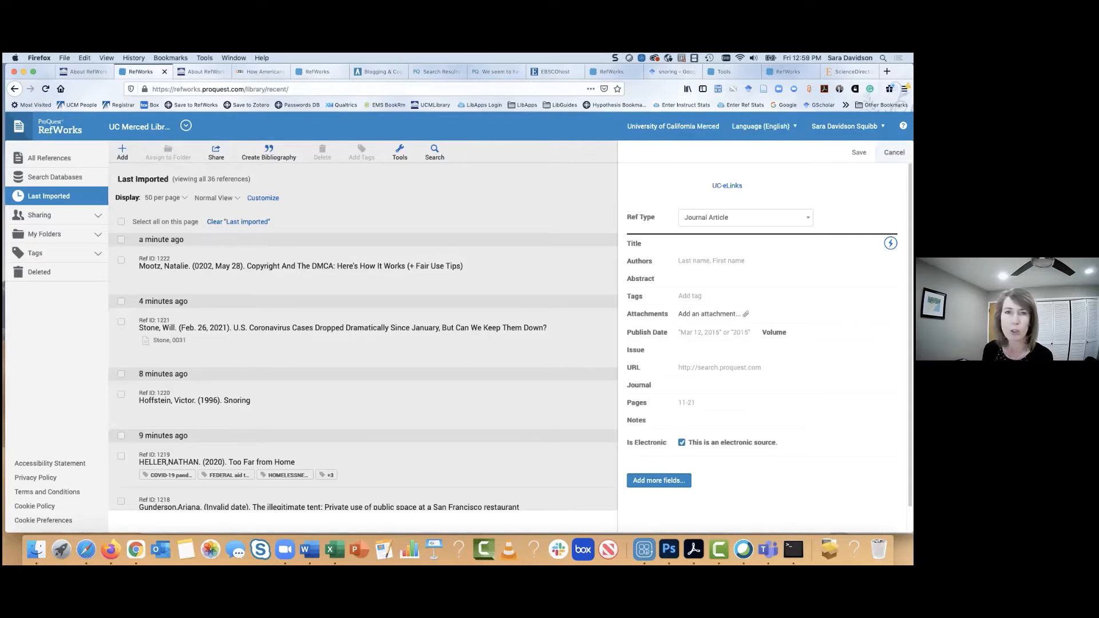
left_click(894, 153)
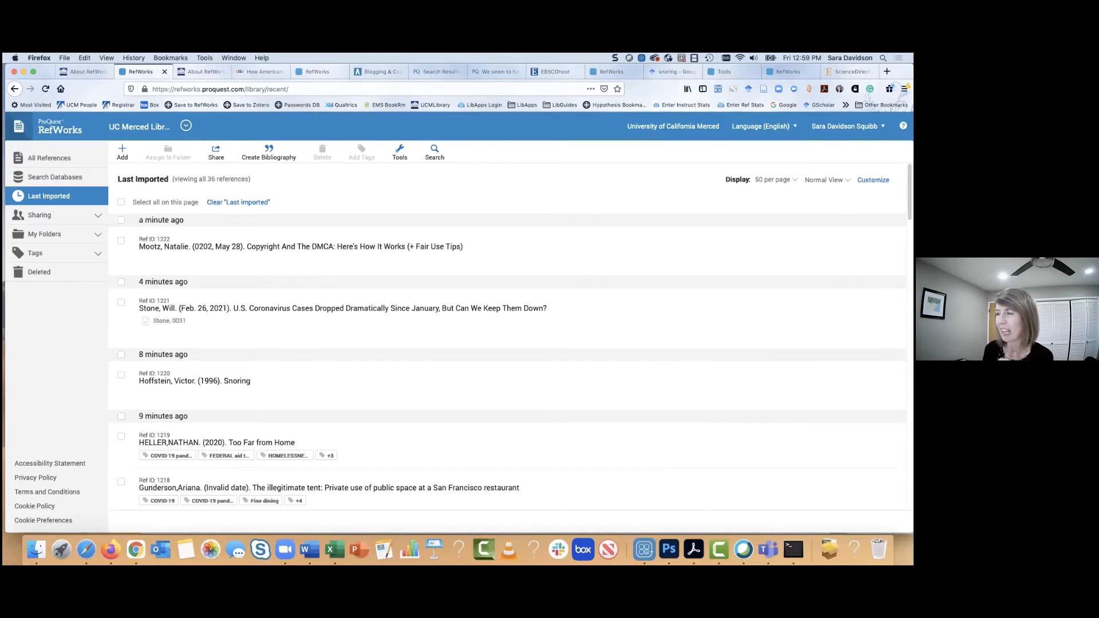
Upload forest-landscape-article.pdf from the RefWorks-Workshop folder as a new document reference.
left_click(125, 154)
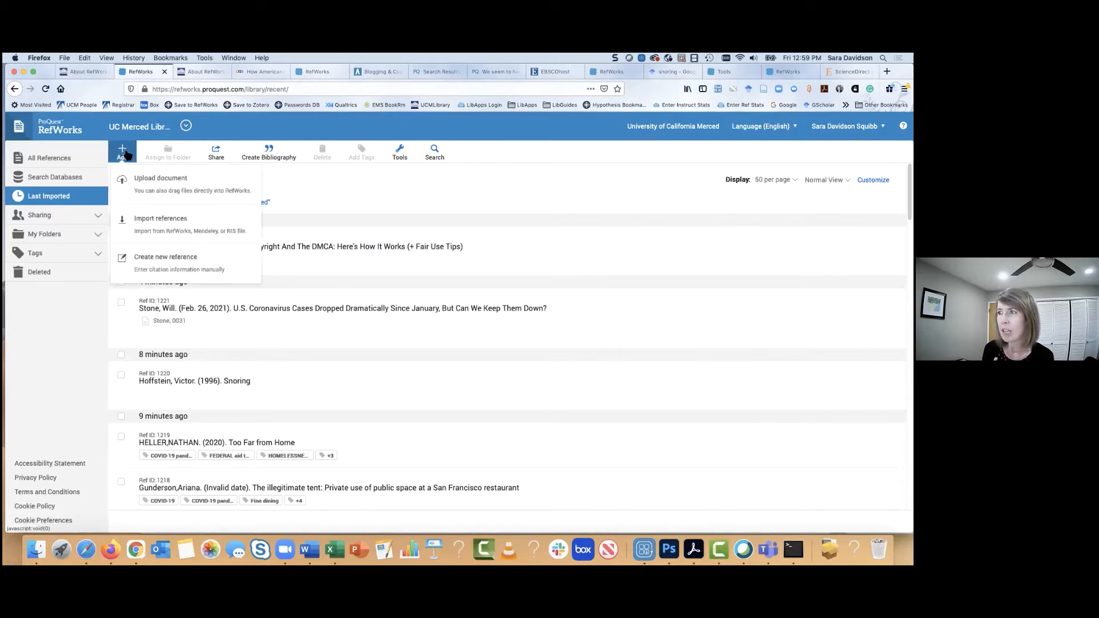
left_click(181, 186)
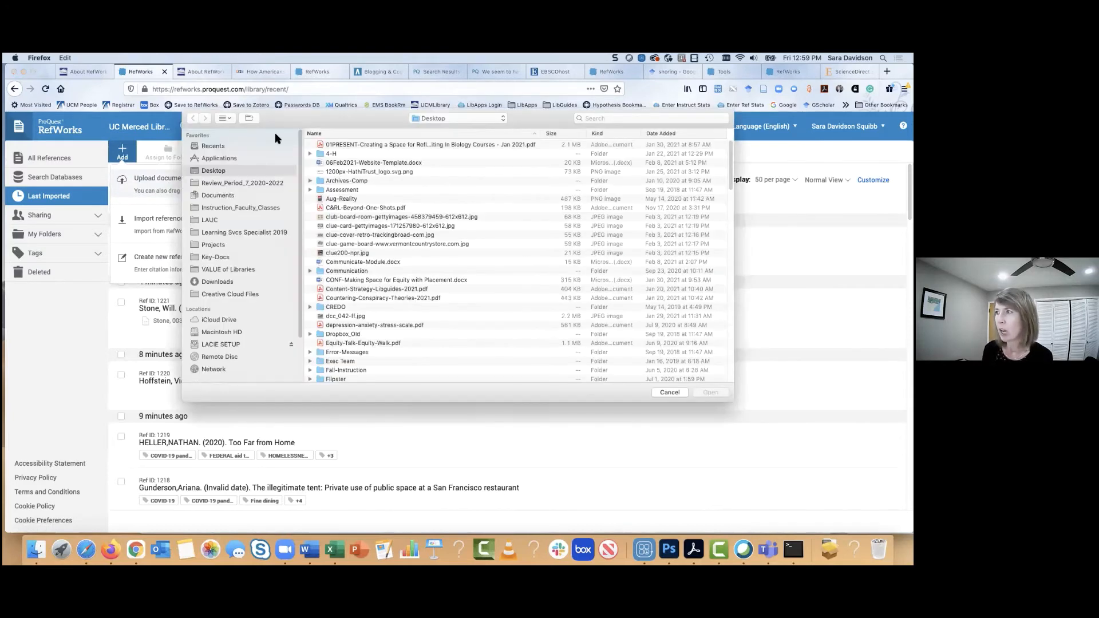
left_click_drag(315, 127, 244, 125)
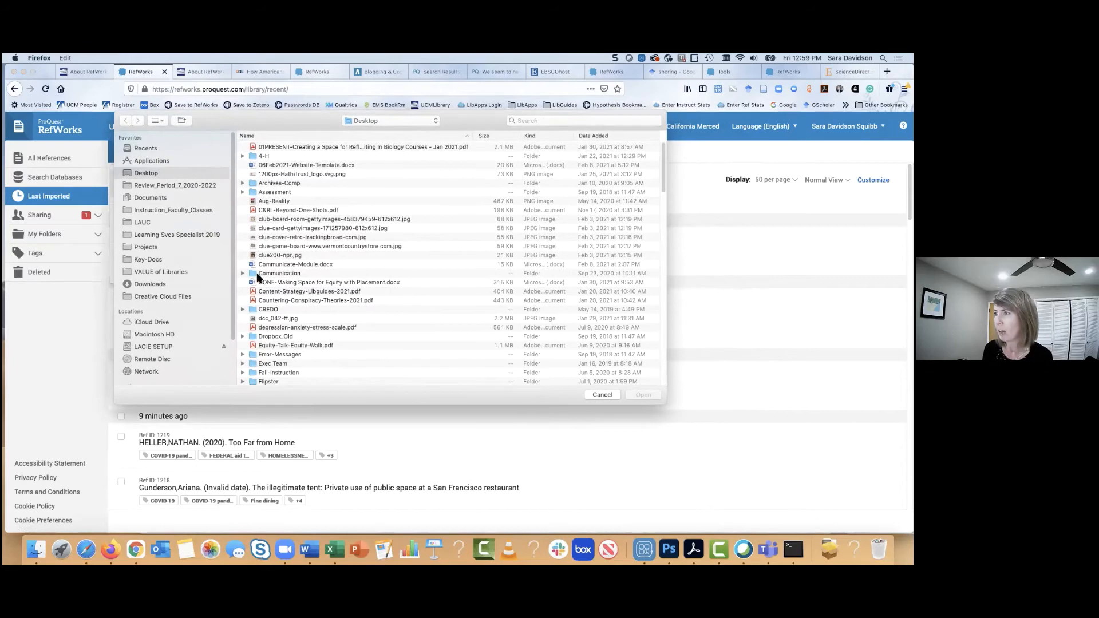
scroll(257, 277, "down", 10)
scroll(263, 274, "down", 15)
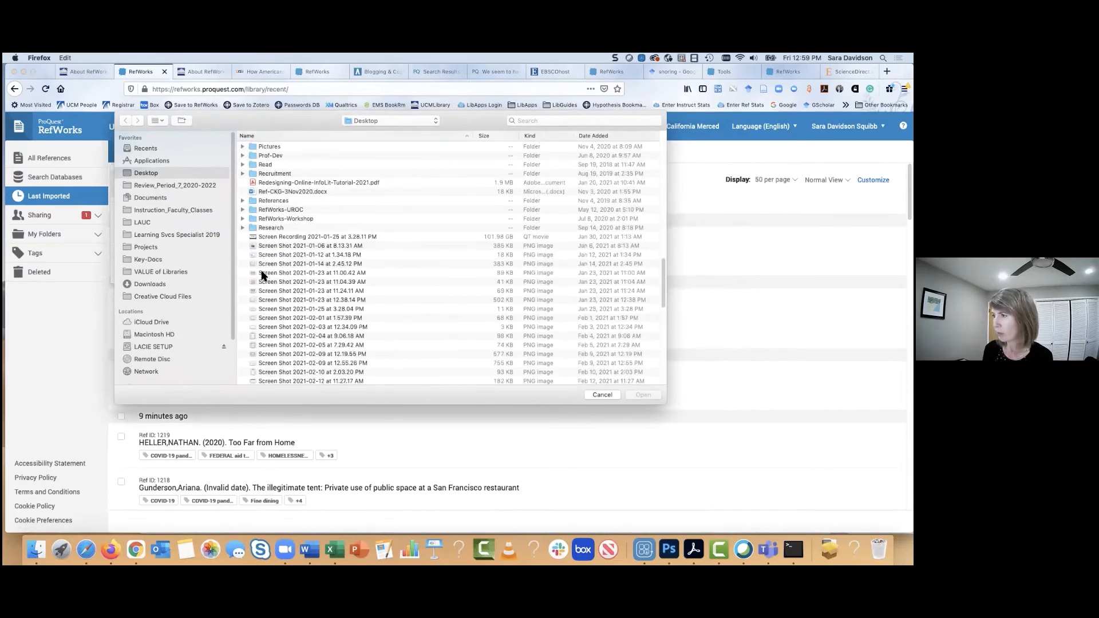
scroll(266, 274, "down", 8)
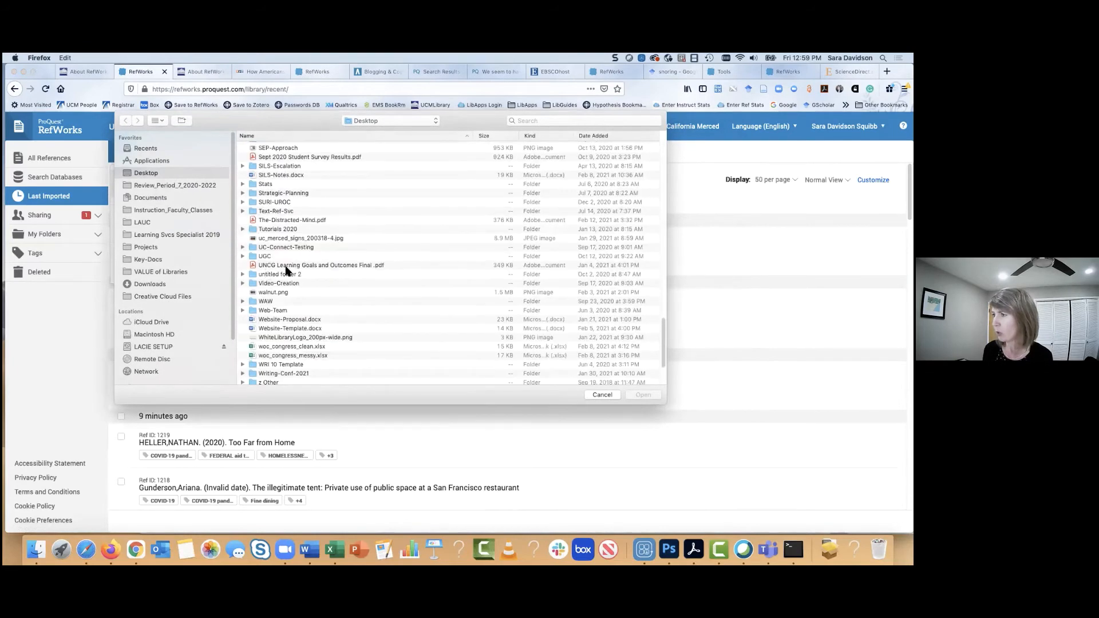
scroll(291, 200, "up", 10)
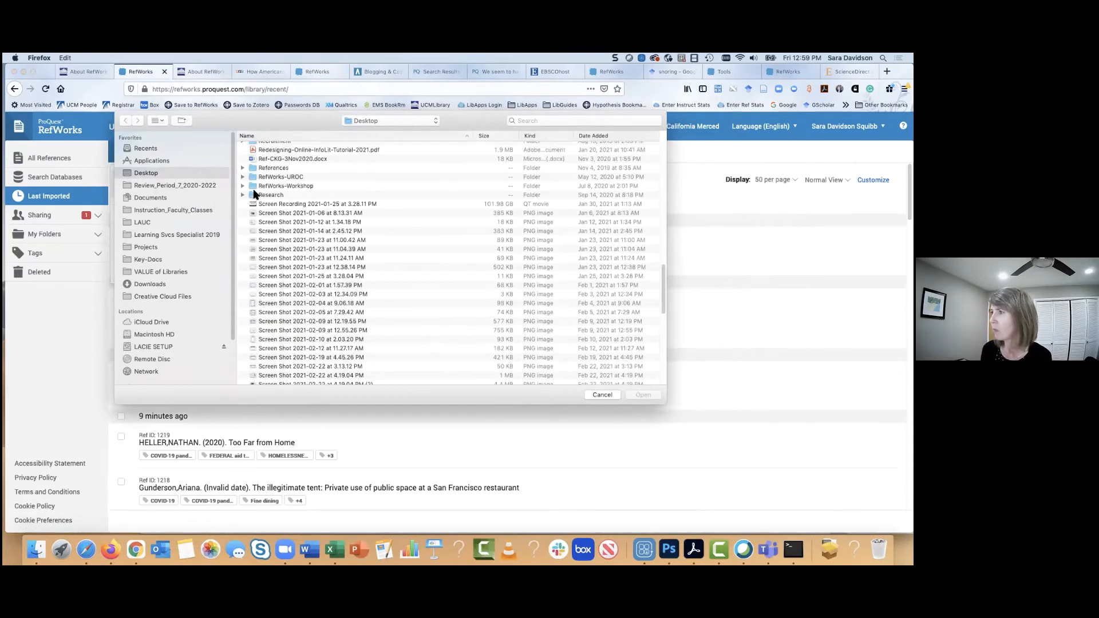
double_click(252, 187)
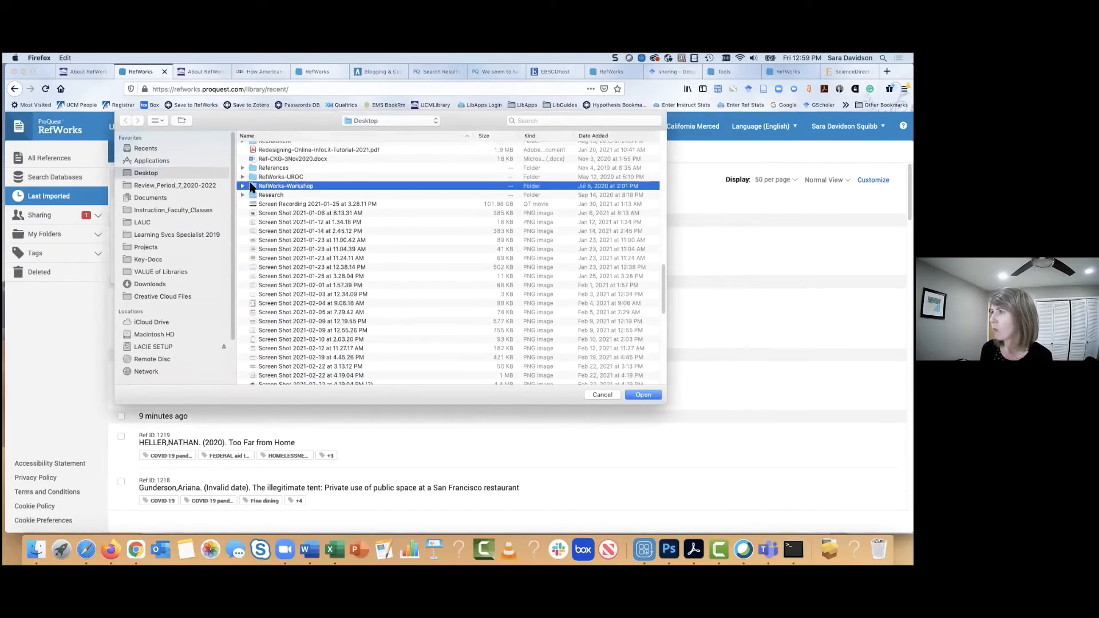
left_click(290, 149)
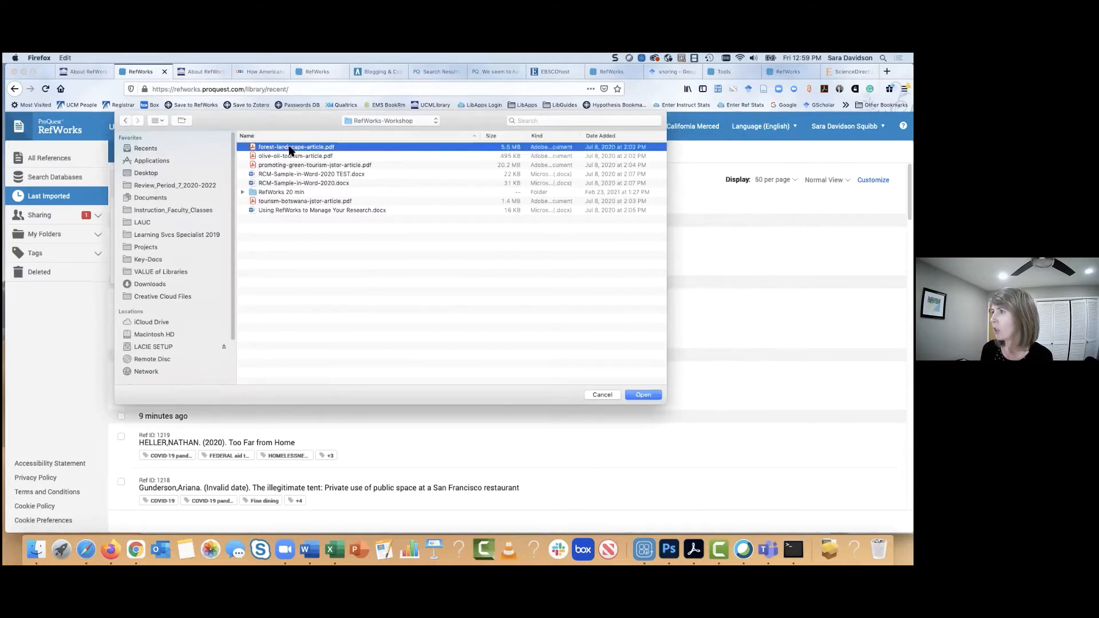
left_click(651, 395)
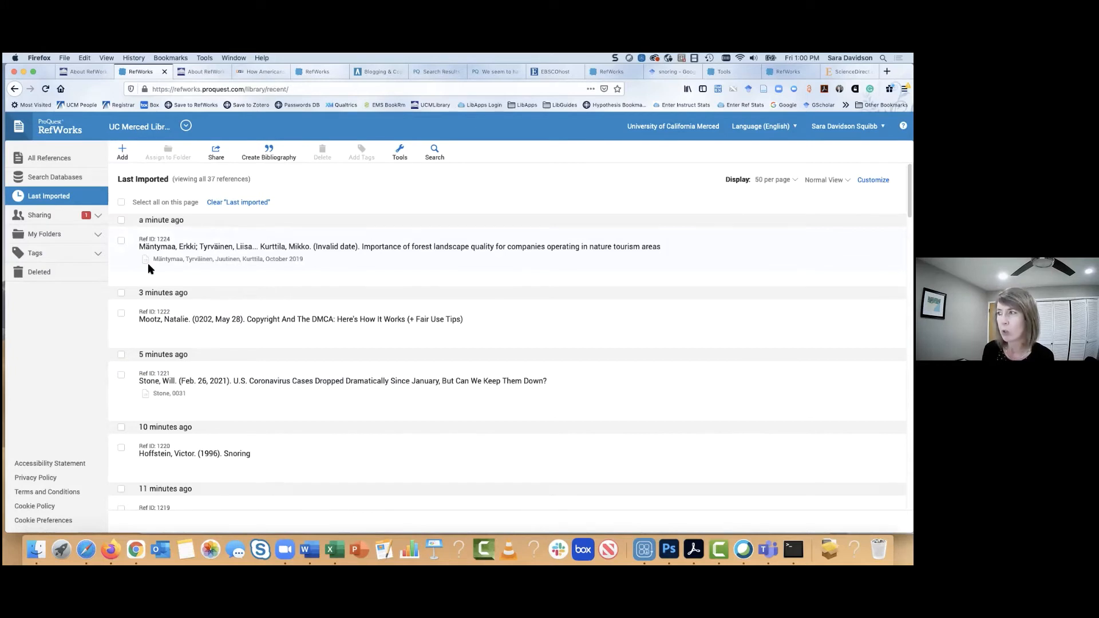
Review the new forest landscape reference's details, then switch it into edit mode.
left_click(203, 255)
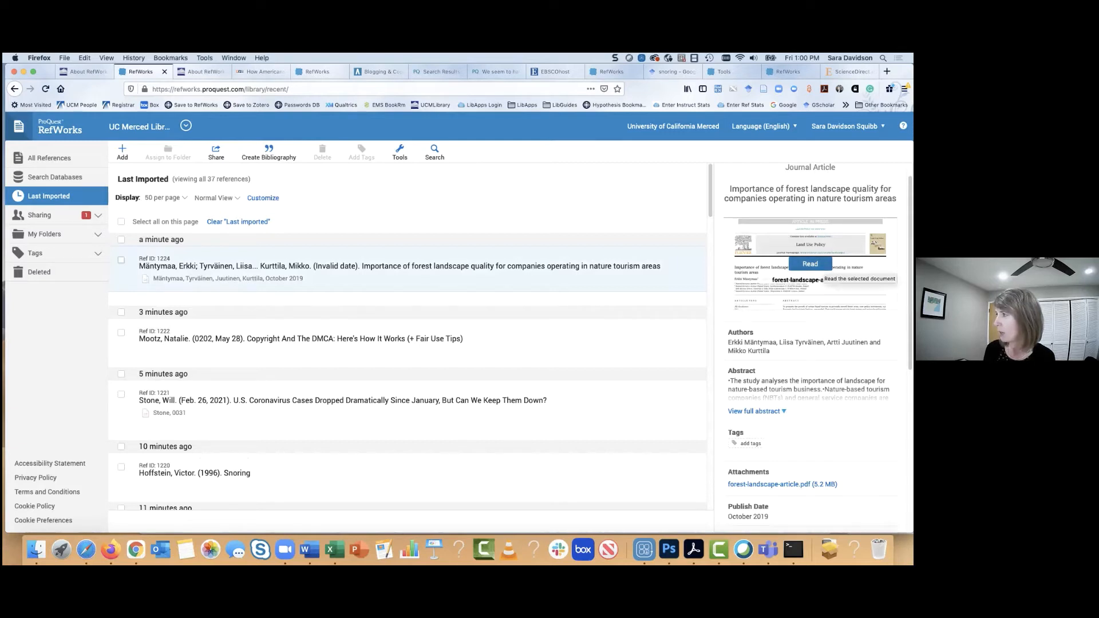
scroll(814, 269, "down", 4)
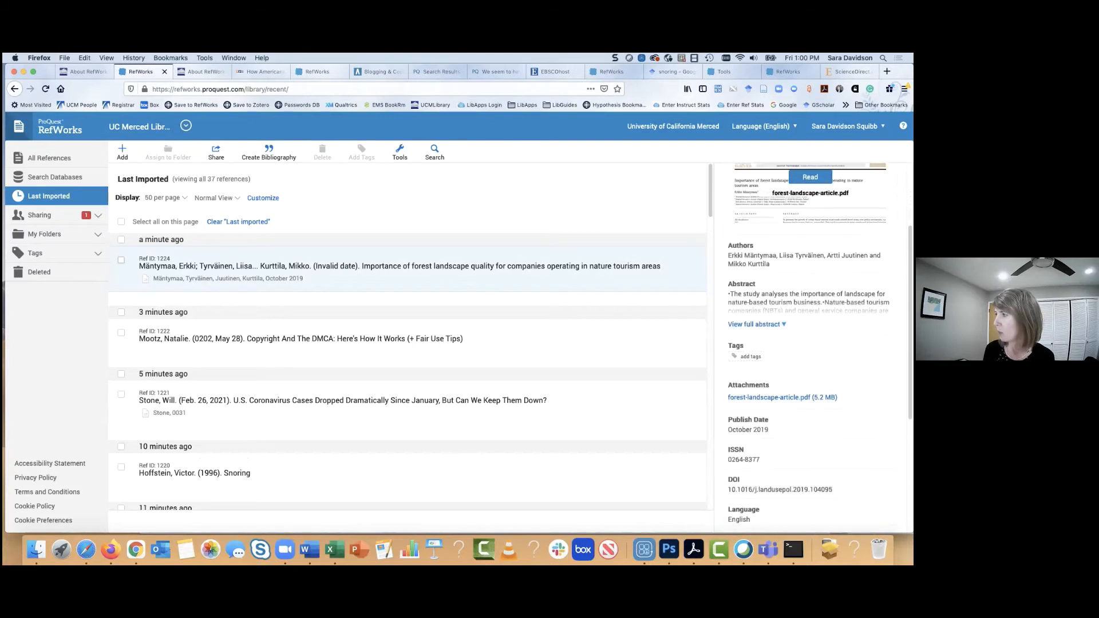
scroll(813, 344, "down", 5)
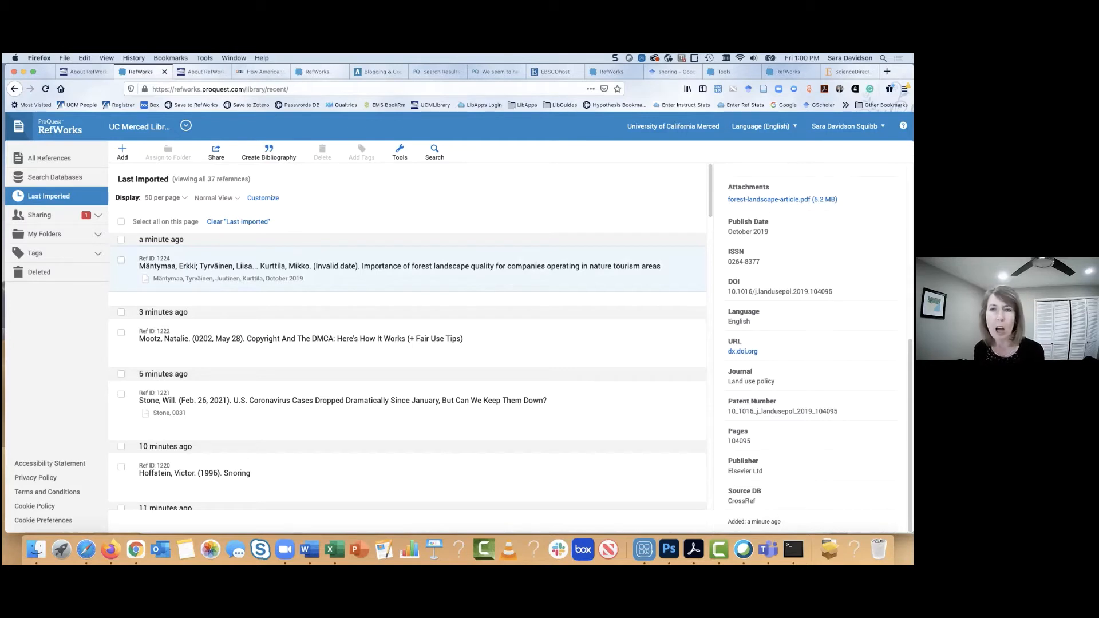
scroll(813, 344, "up", 5)
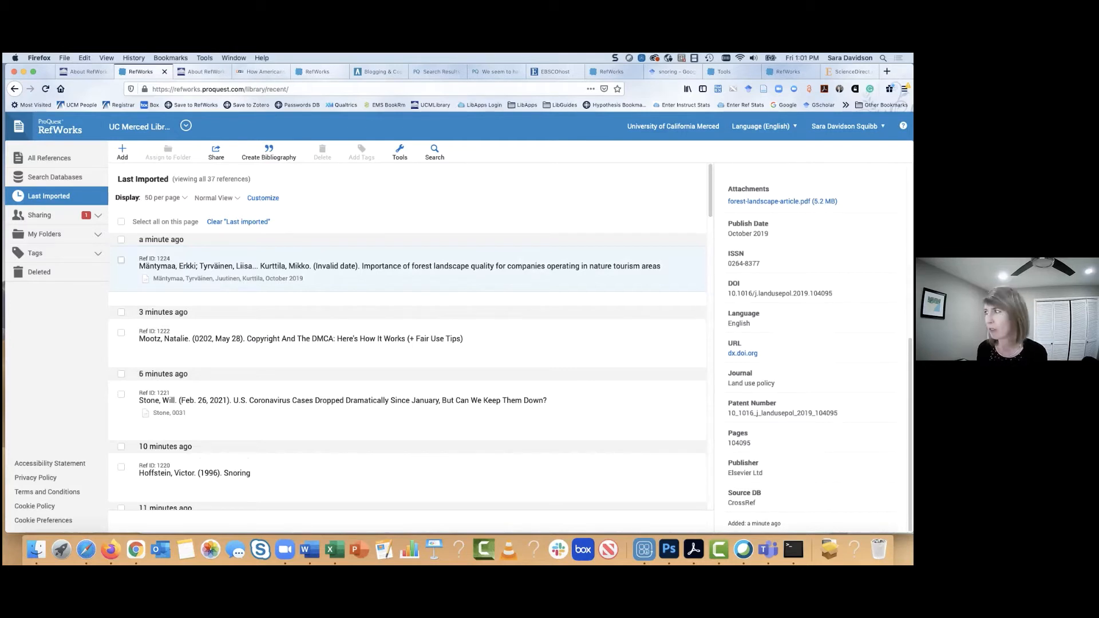
scroll(813, 344, "up", 1)
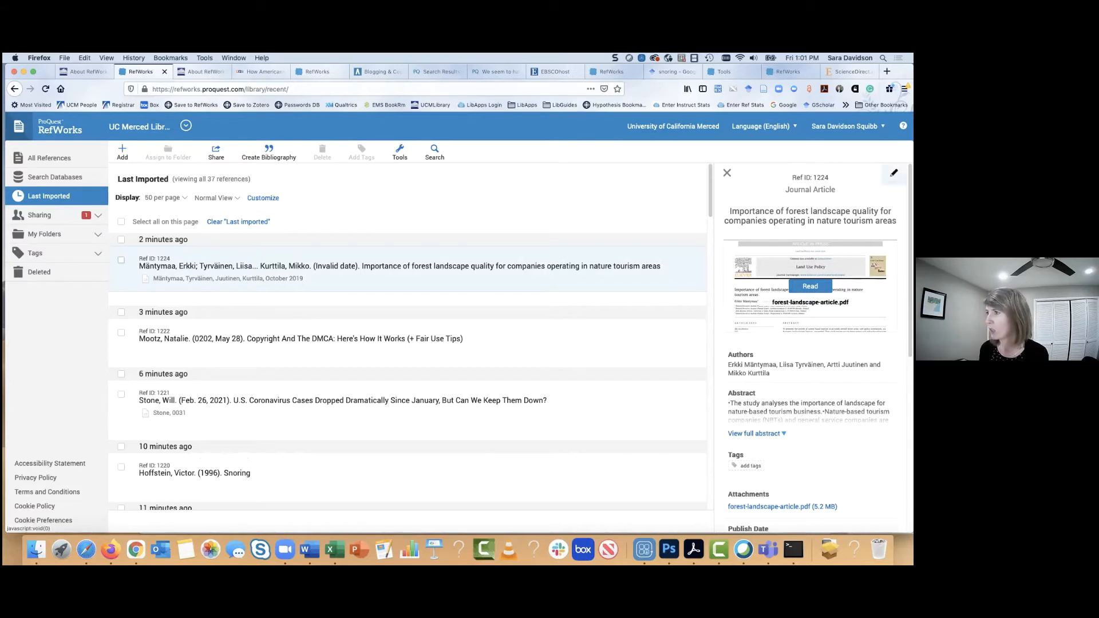
left_click(894, 172)
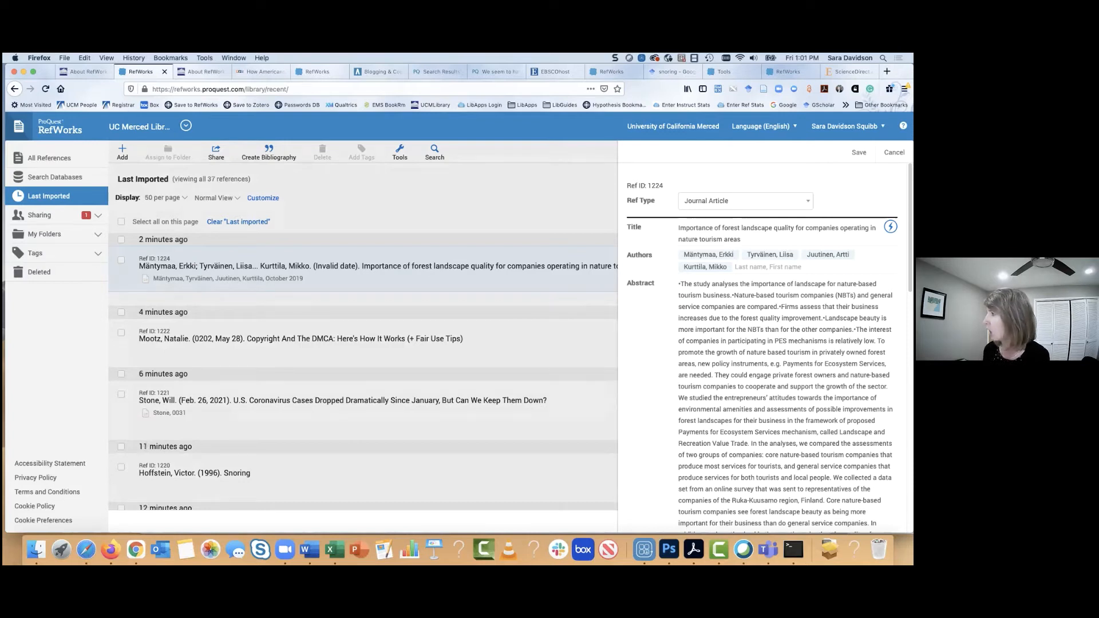
Add the tag 'forest landscape' to the article's record and save the edit.
left_click(751, 240)
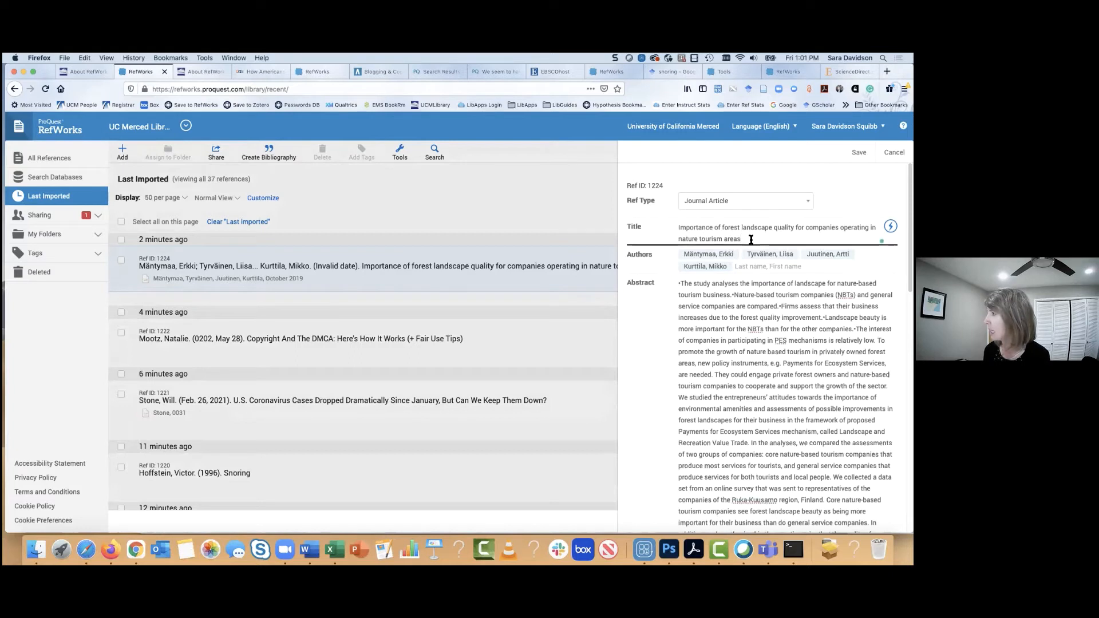
scroll(687, 240, "down", 1)
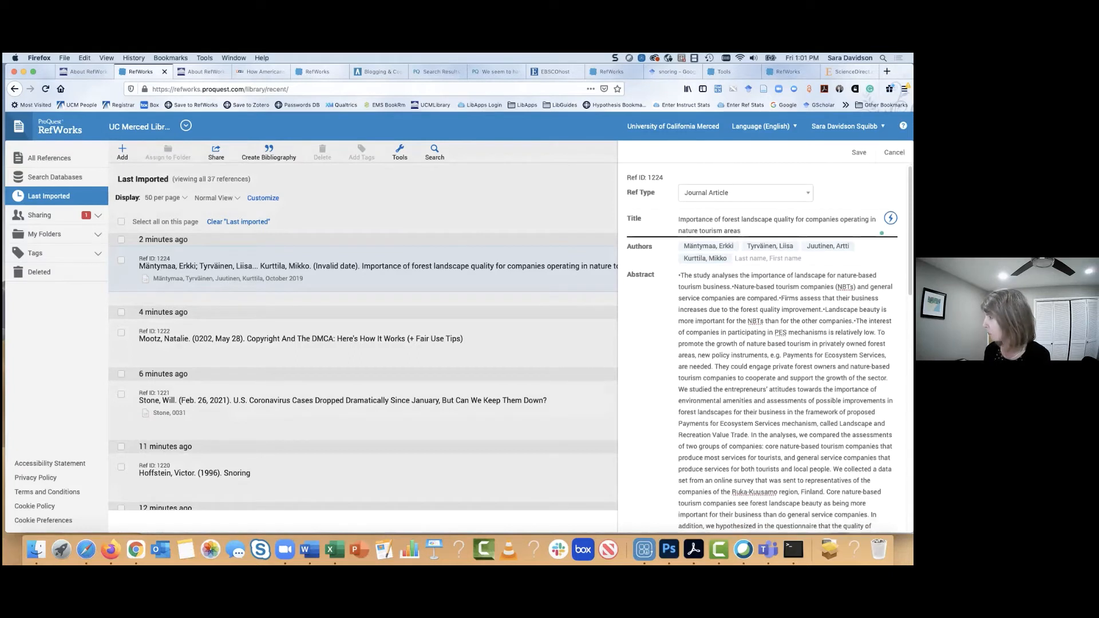
scroll(665, 256, "down", 10)
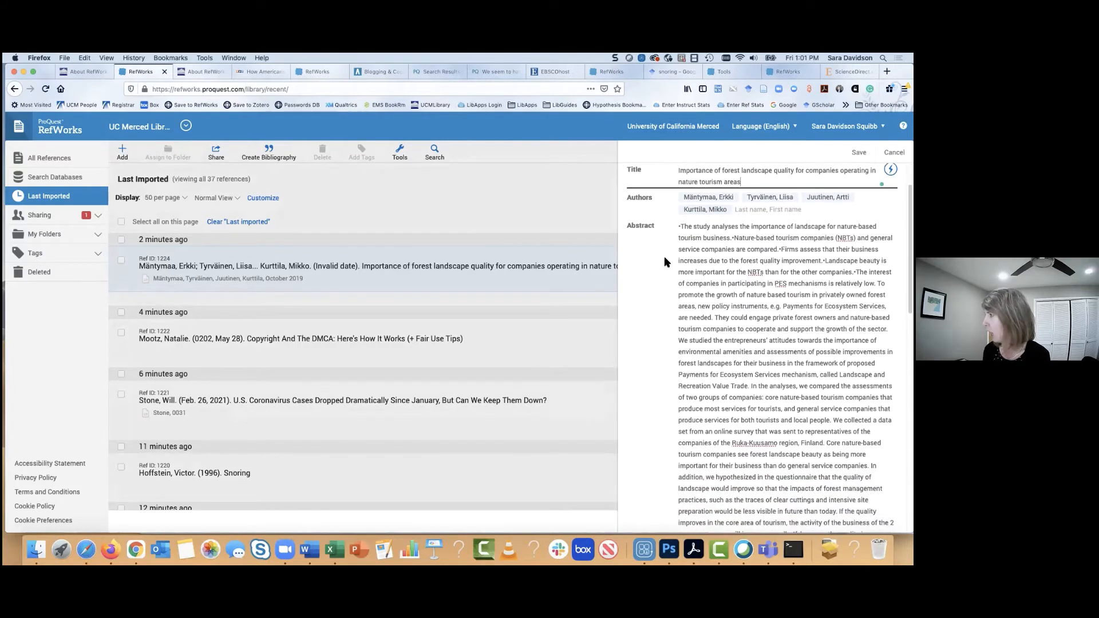
scroll(723, 314, "down", 10)
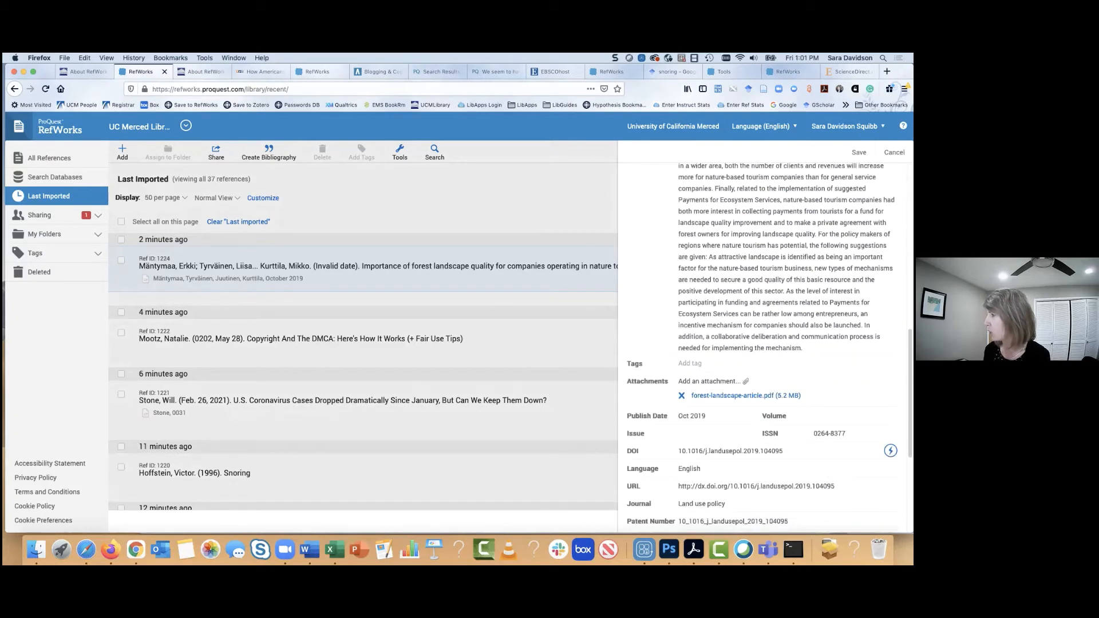
scroll(704, 292, "down", 4)
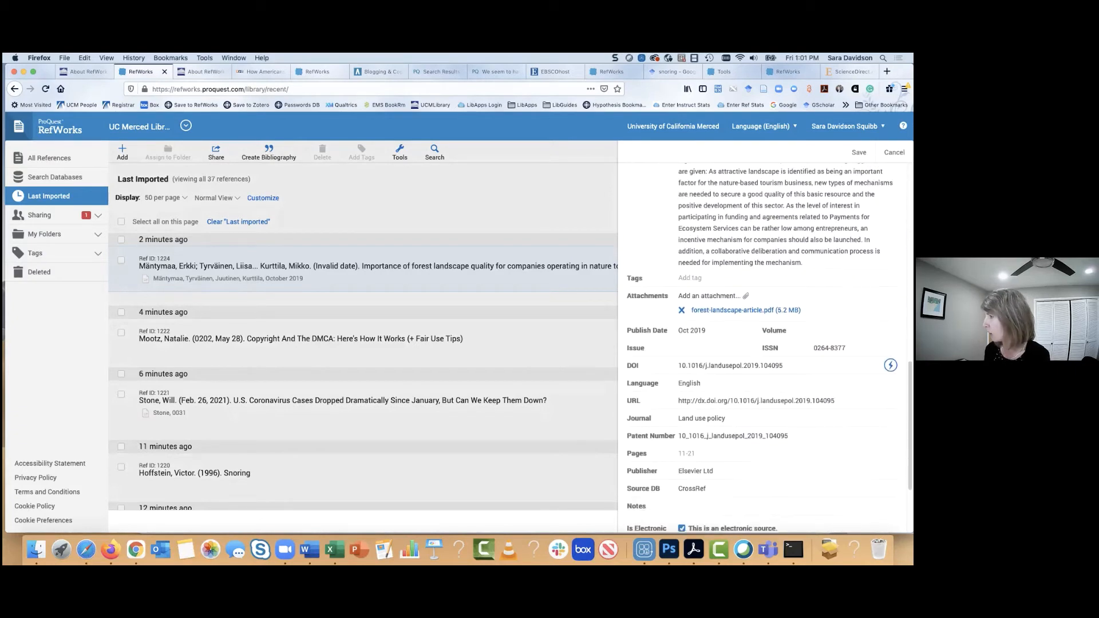
left_click(693, 280)
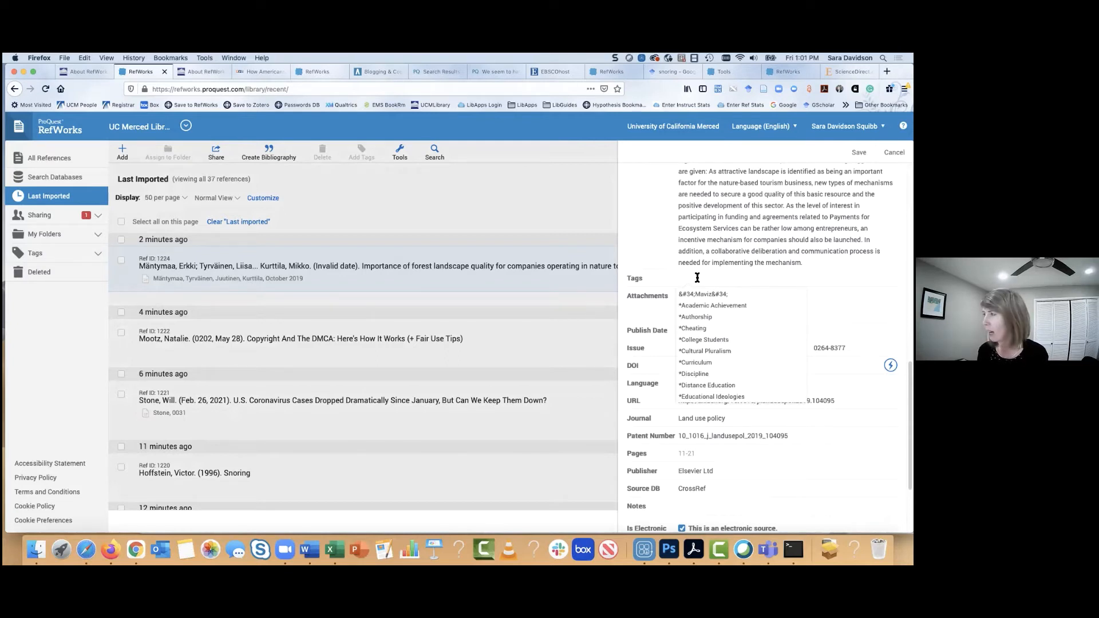
type("forest landscape")
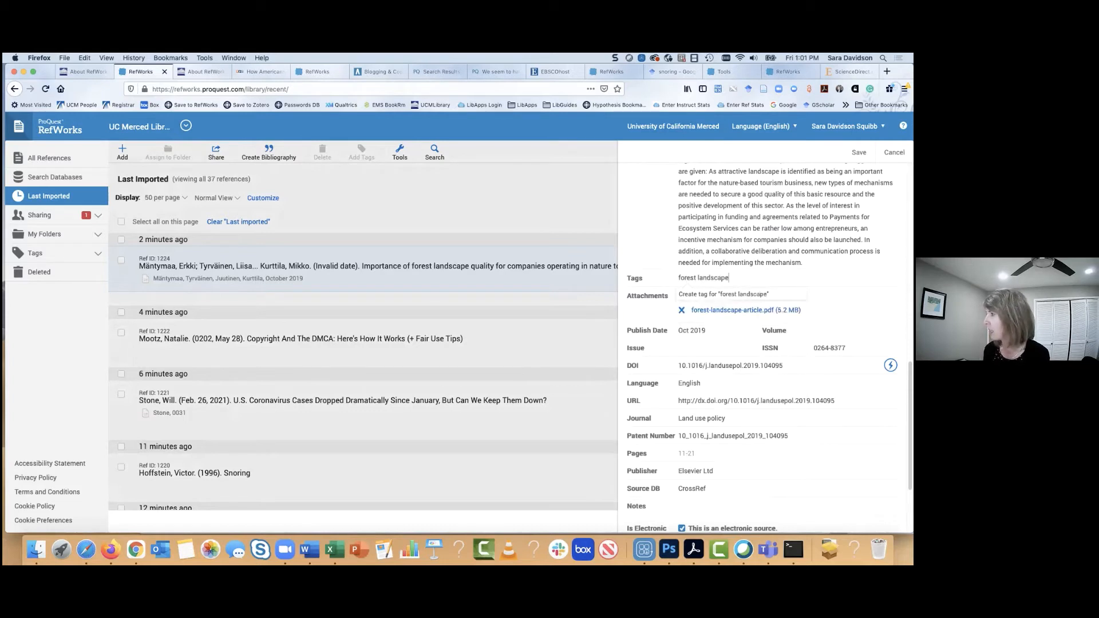
key("Return")
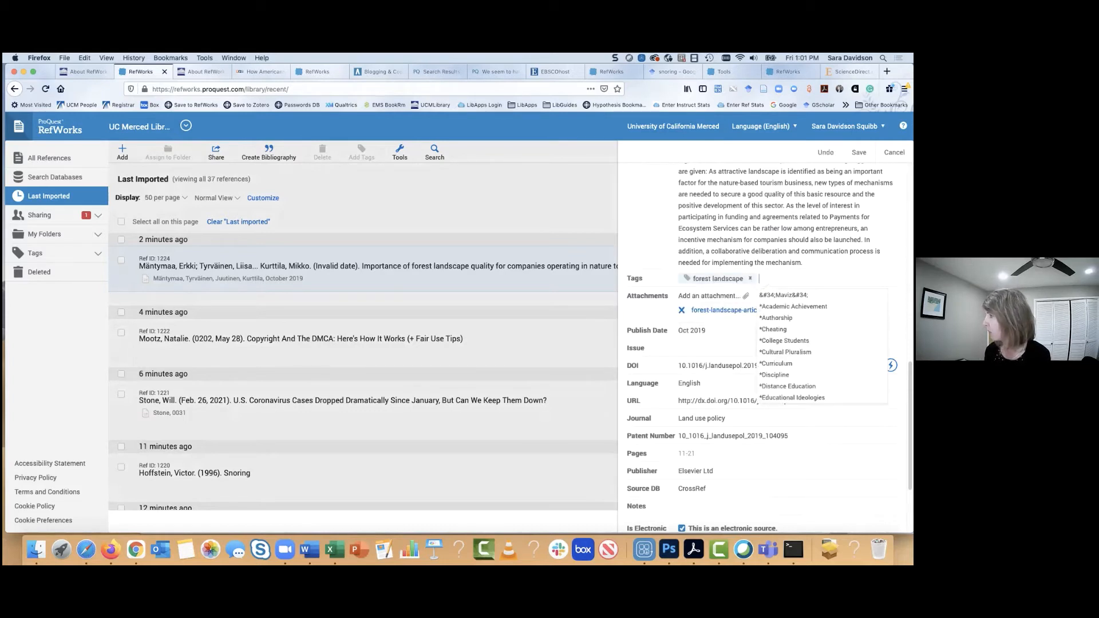
scroll(766, 347, "down", 1)
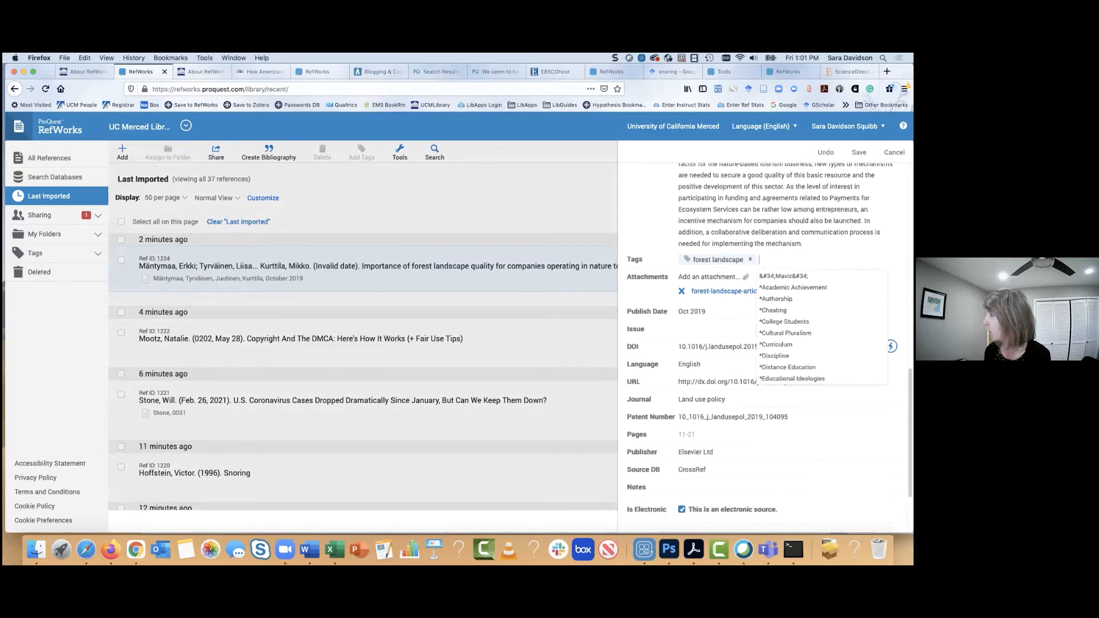
left_click(633, 284)
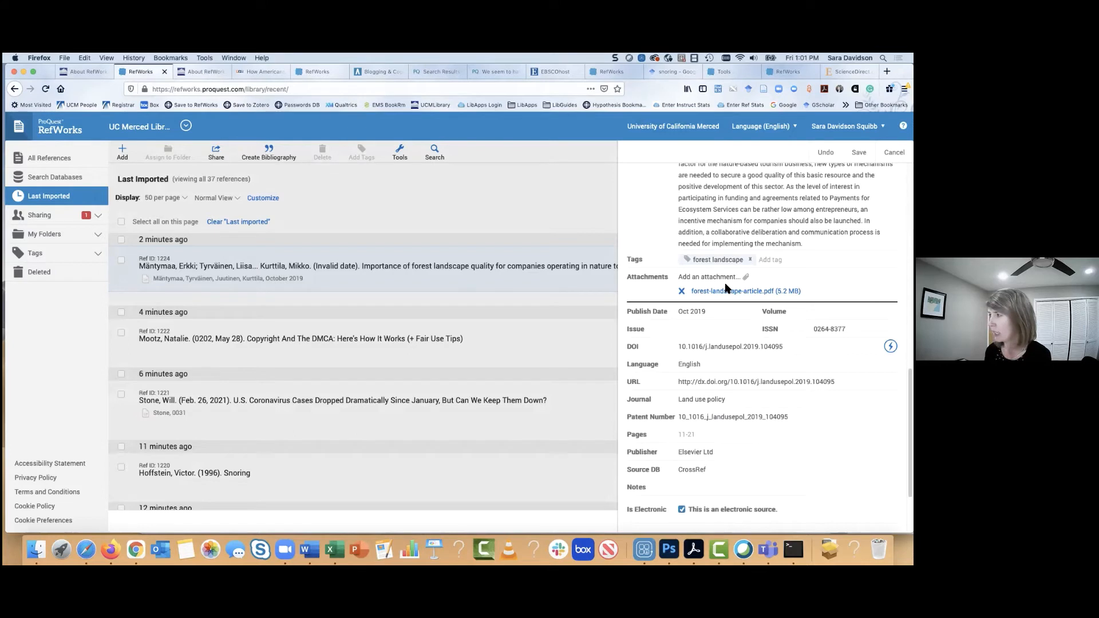
scroll(726, 286, "down", 3)
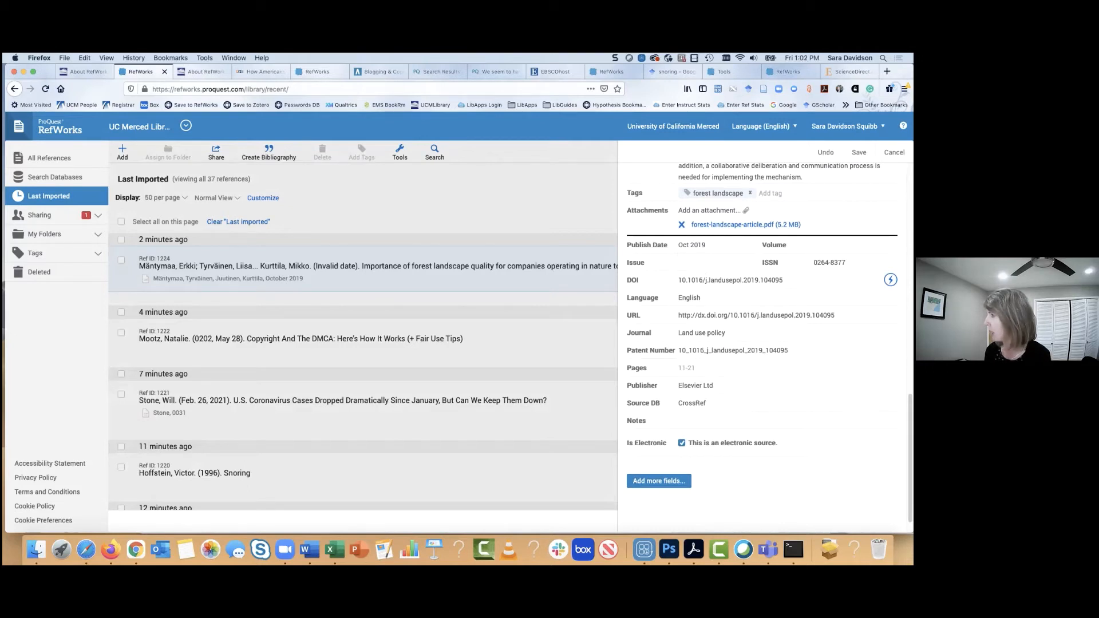
scroll(705, 273, "down", 1)
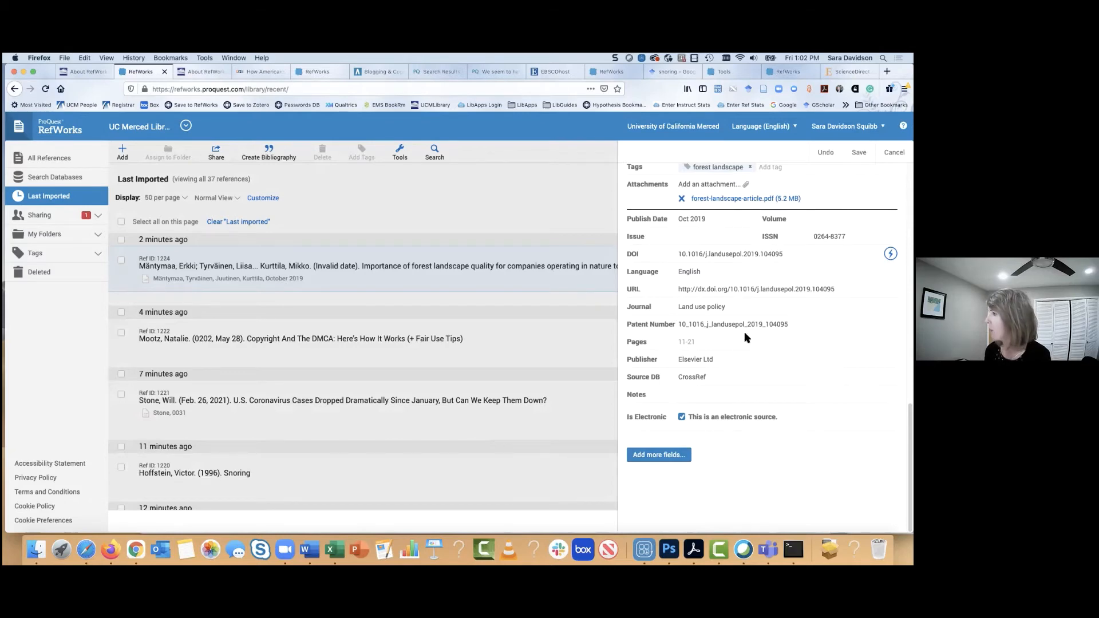
scroll(747, 338, "up", 10)
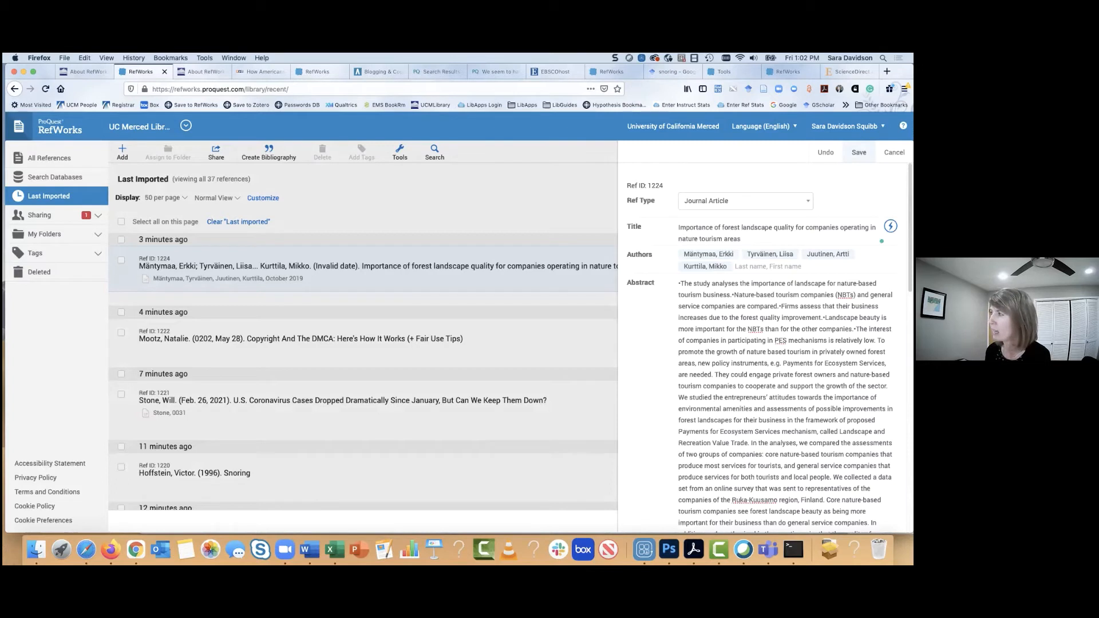
left_click(859, 152)
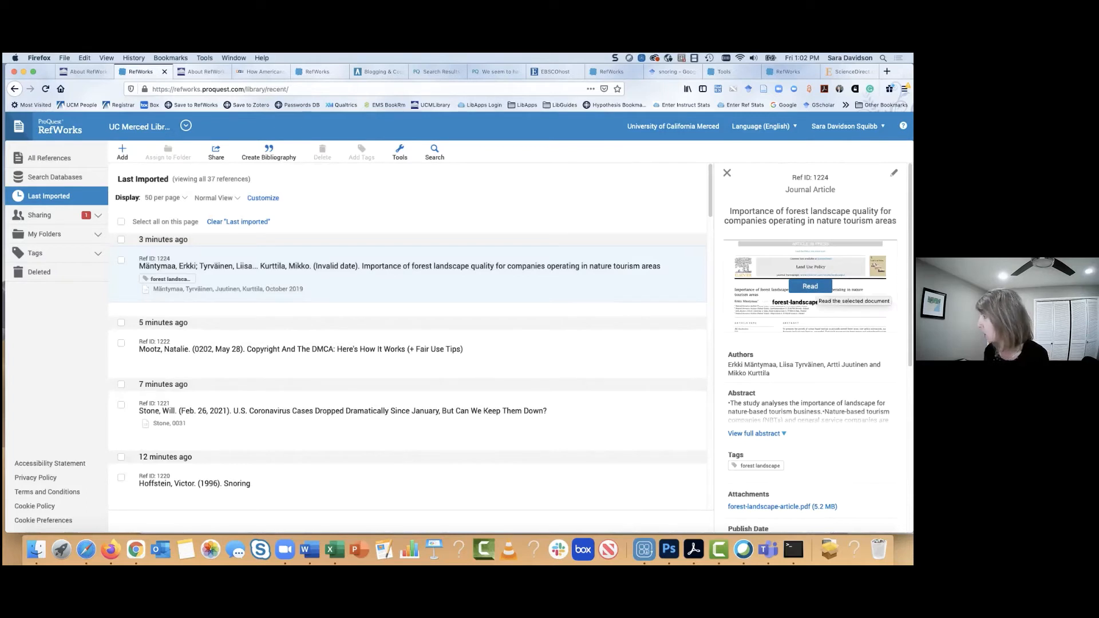
Open the article's PDF and highlight the abstract passage beginning 'Core nature-based tourism companies'.
left_click(810, 286)
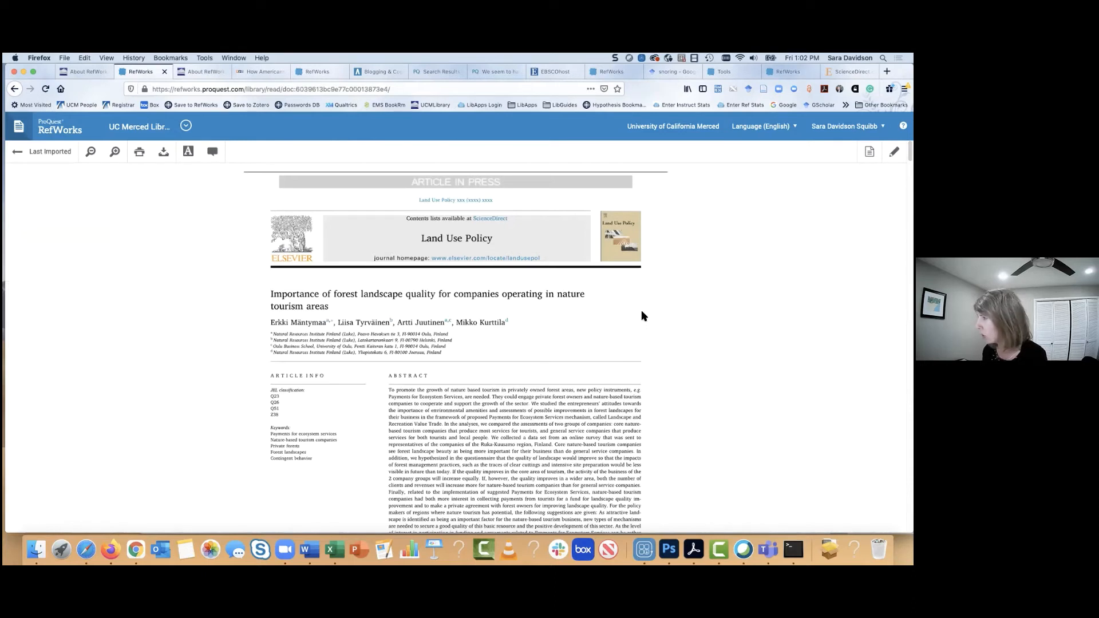
scroll(642, 312, "down", 5)
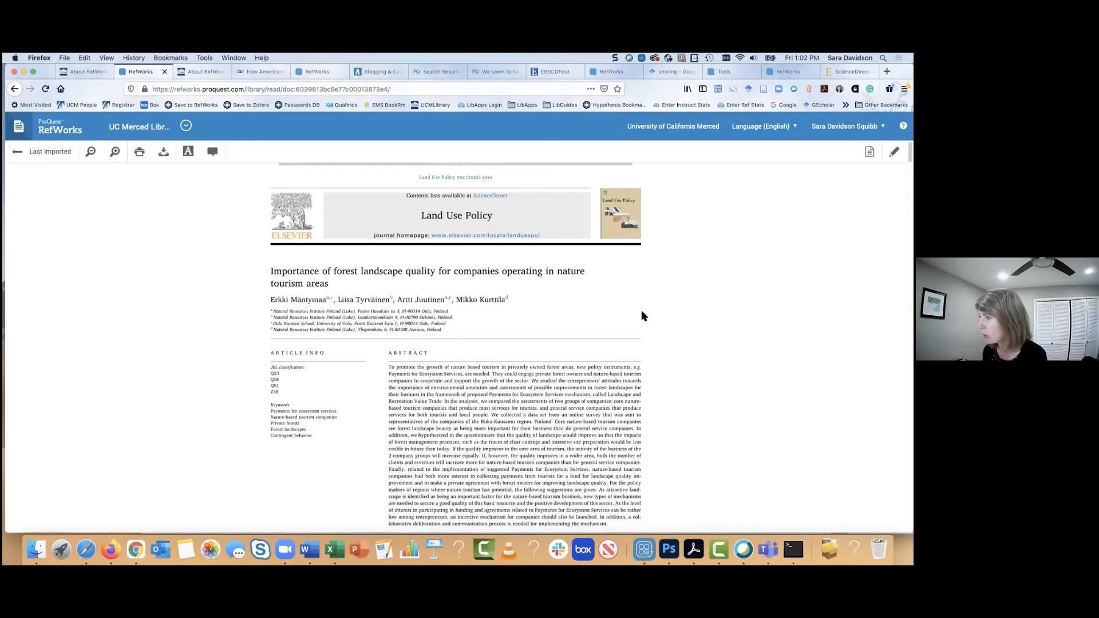
scroll(641, 311, "down", 2)
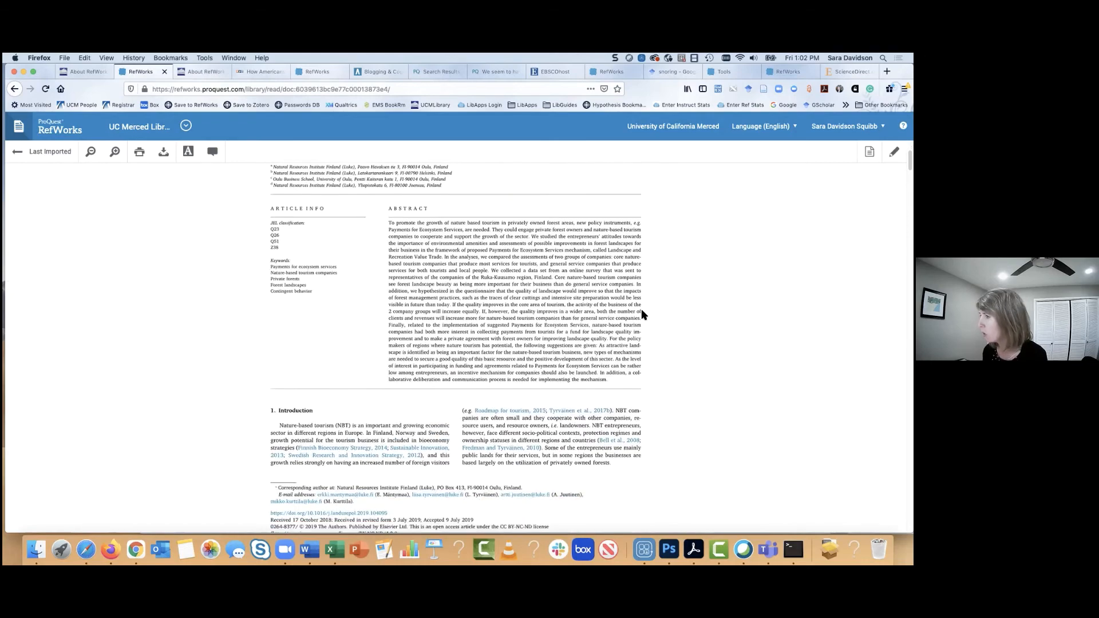
scroll(642, 310, "down", 6)
scroll(642, 315, "down", 7)
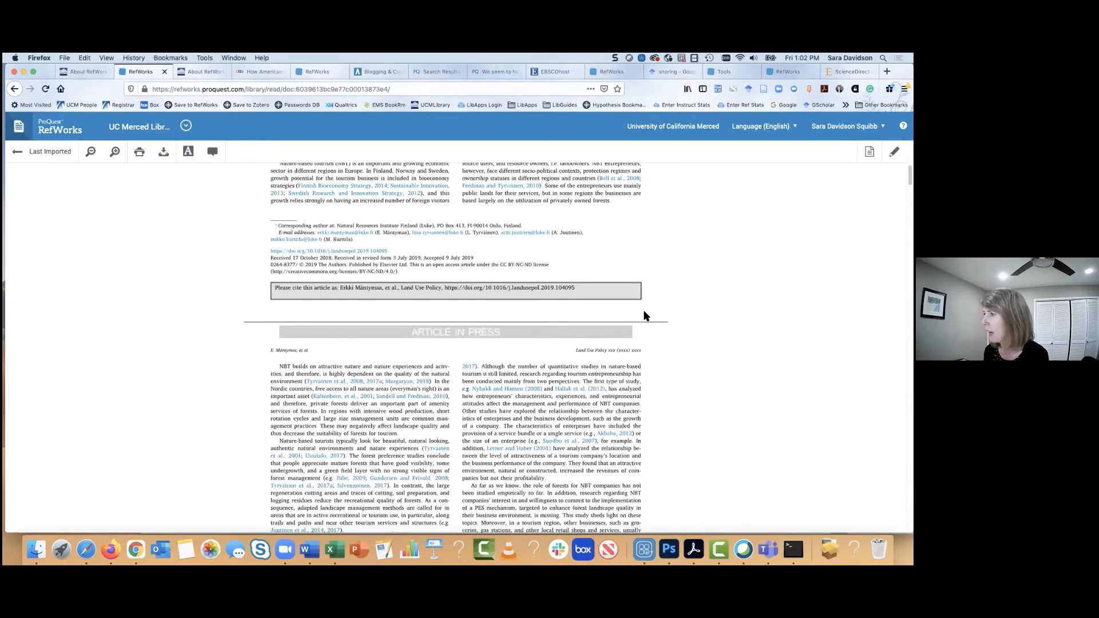
scroll(644, 310, "up", 15)
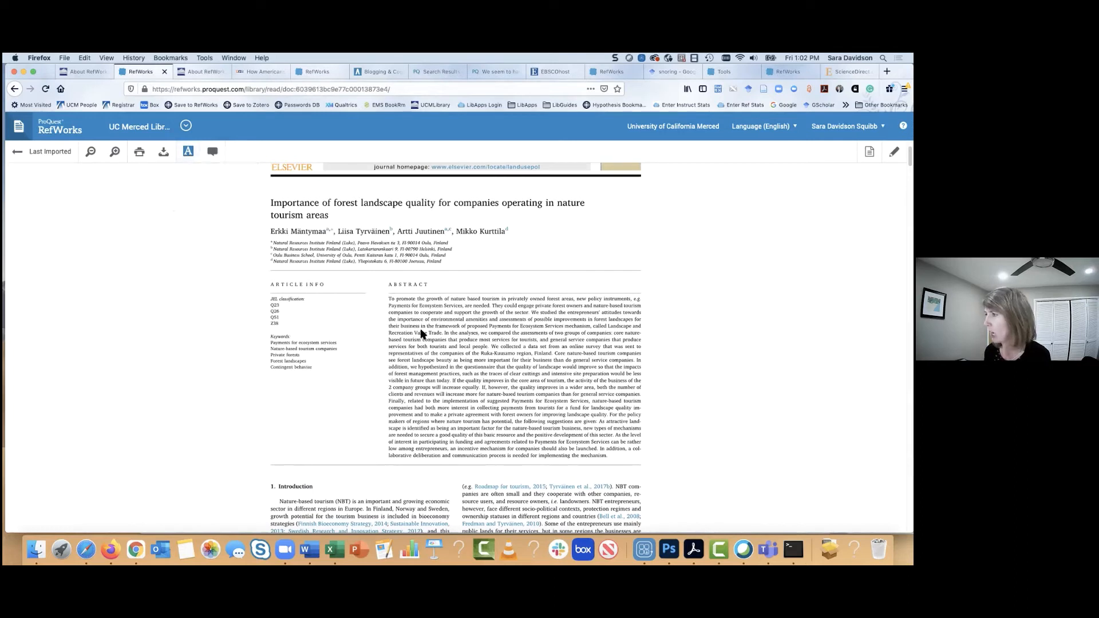
scroll(423, 333, "down", 1)
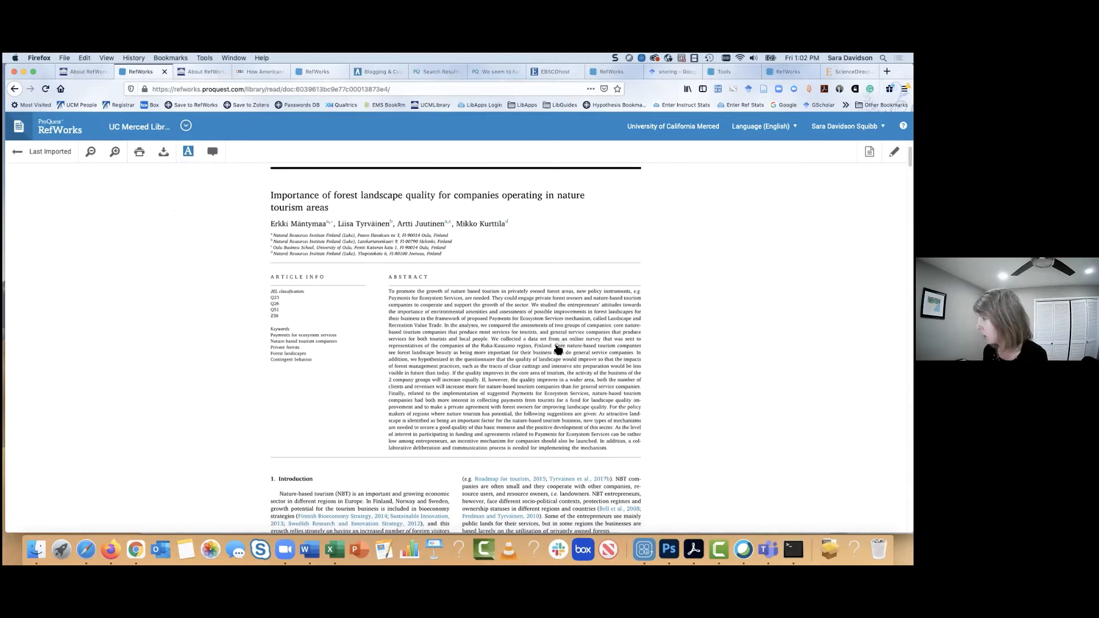
mouse_move(554, 346)
left_mouse_down()
mouse_move(561, 376)
mouse_move(451, 378)
left_mouse_up()
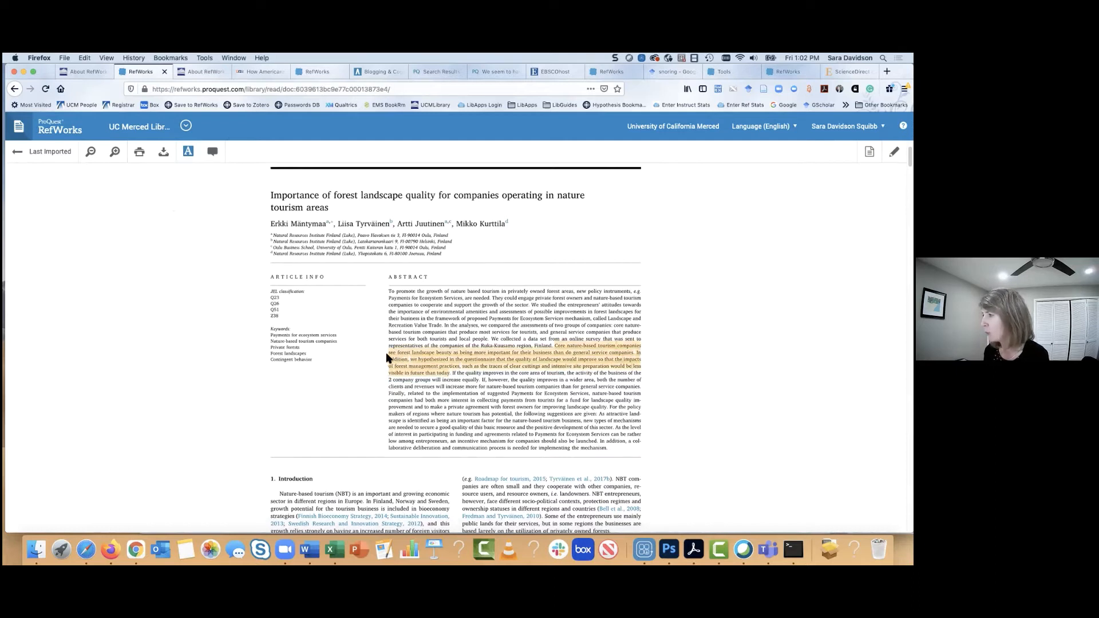
scroll(387, 358, "down", 2)
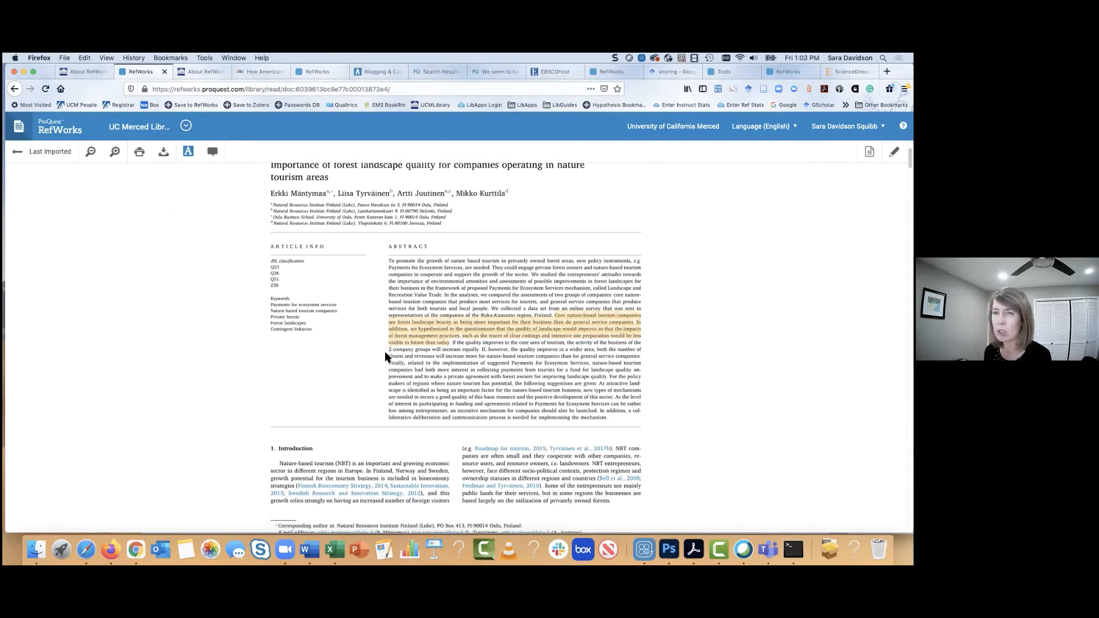
scroll(385, 351, "down", 1)
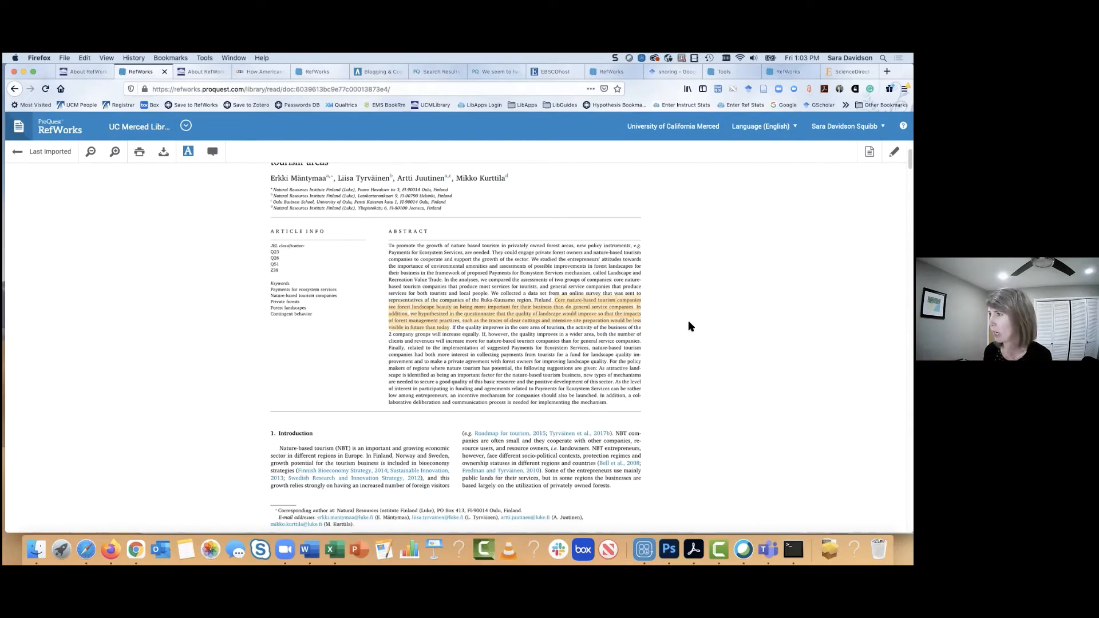
scroll(689, 328, "down", 5)
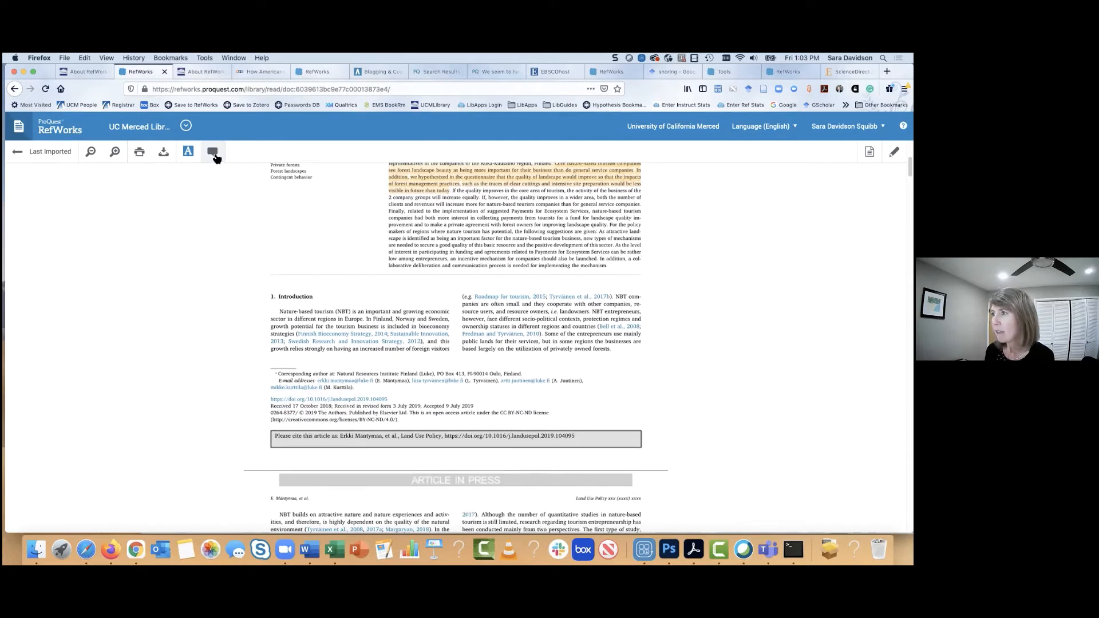
Mark the Introduction passage about entrepreneurs using public lands for commenting.
left_click(214, 154)
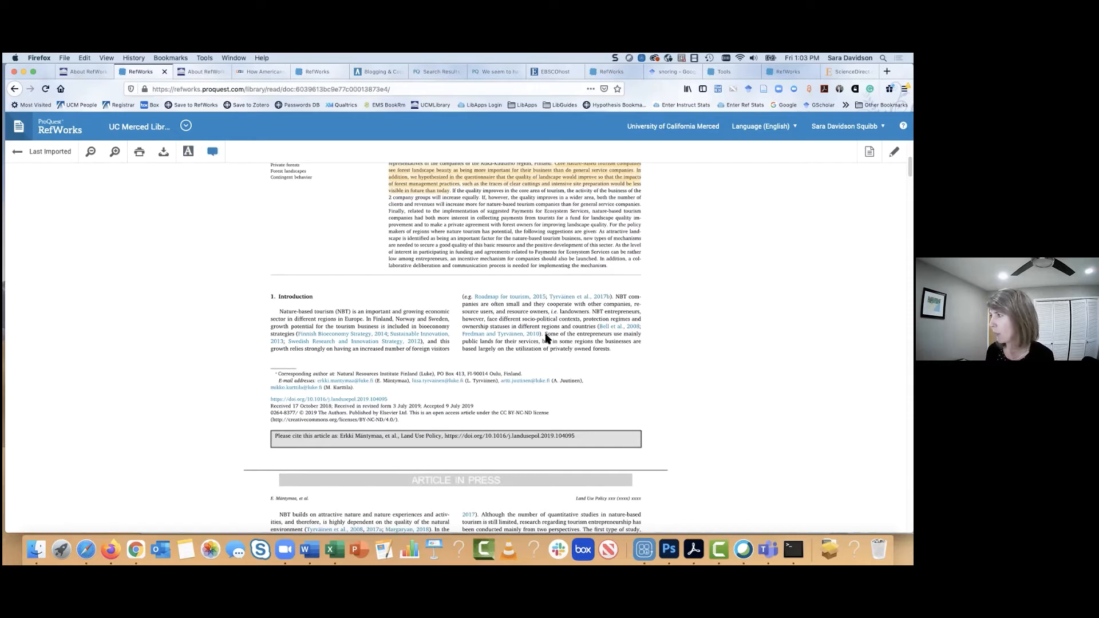
left_click_drag(547, 334, 611, 354)
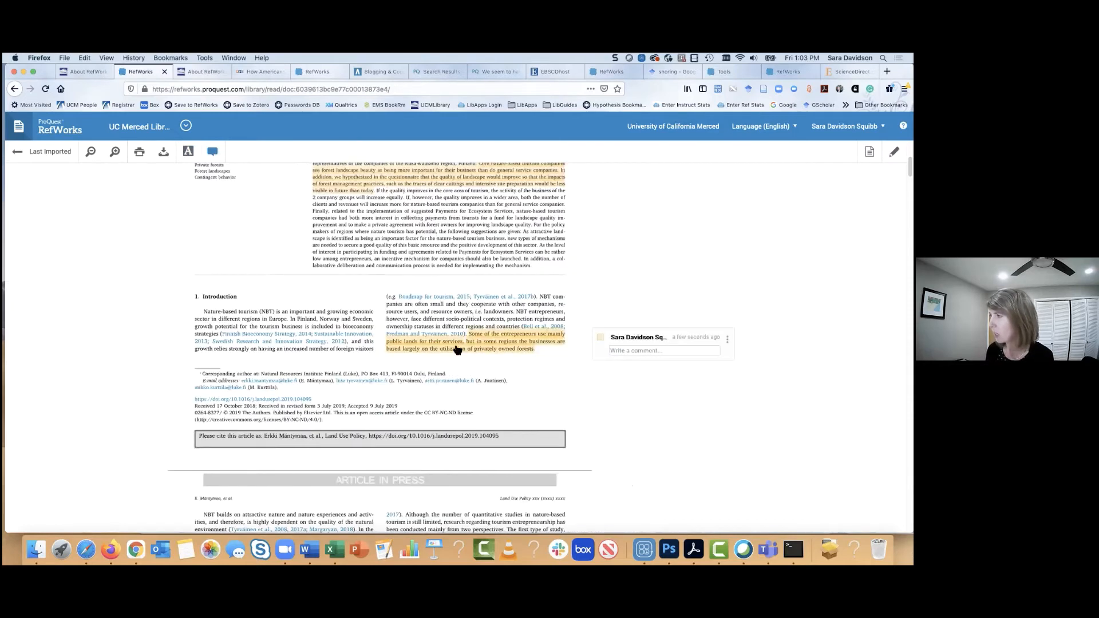
left_click(641, 355)
Write the comment 'about privatization', fix its spelling, and save it.
type("ab")
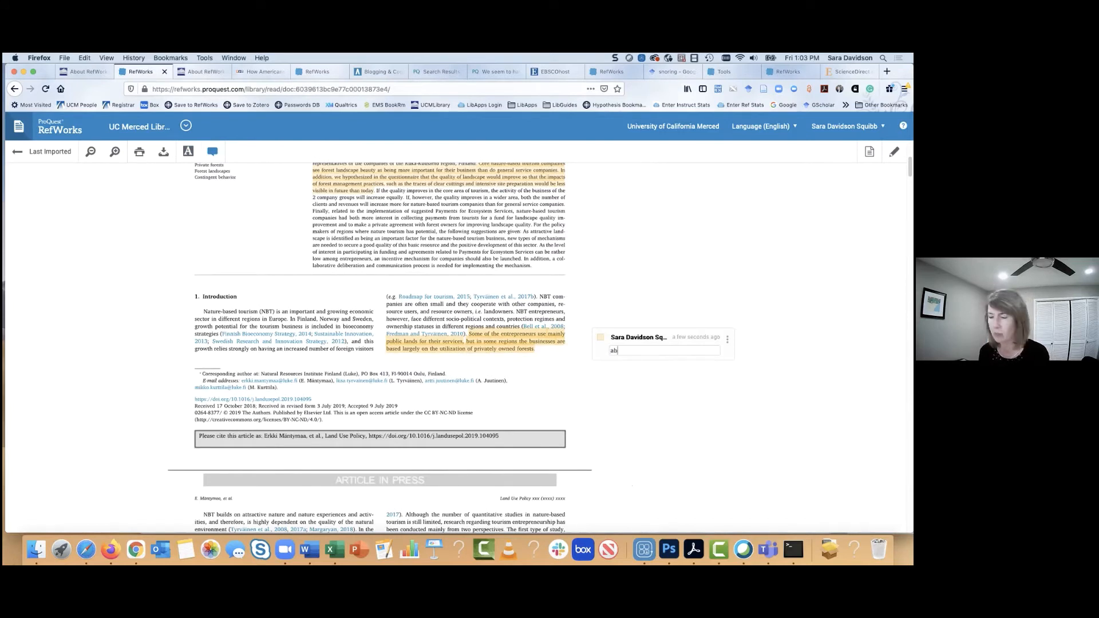
type("out privitizatio")
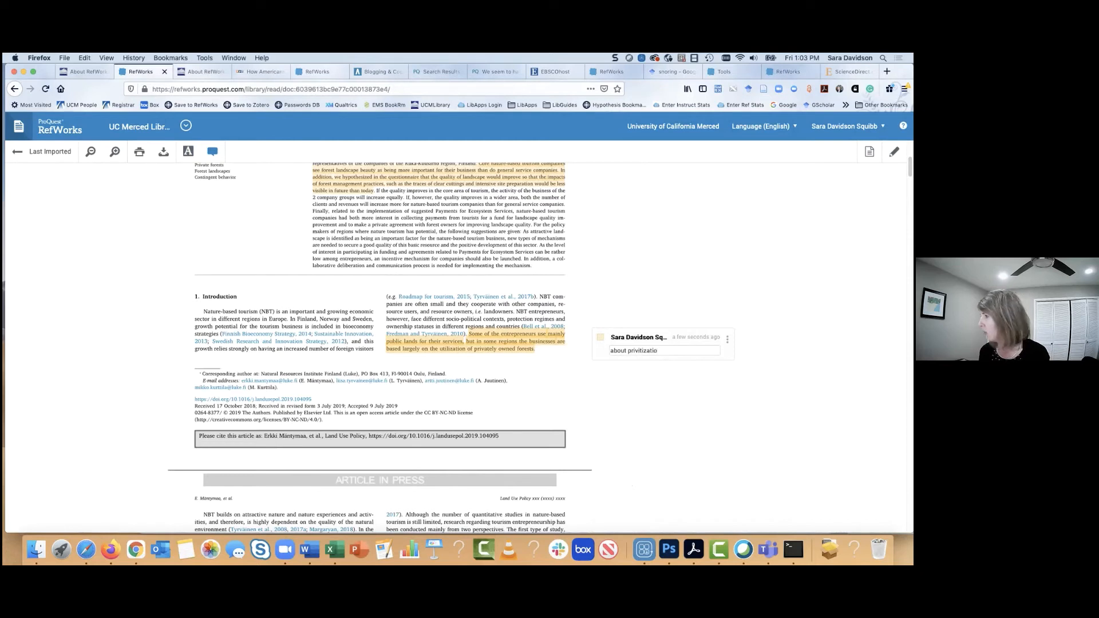
key("BackSpace")
key("BackSpace")
key("BackSpace")
key("BackSpace")
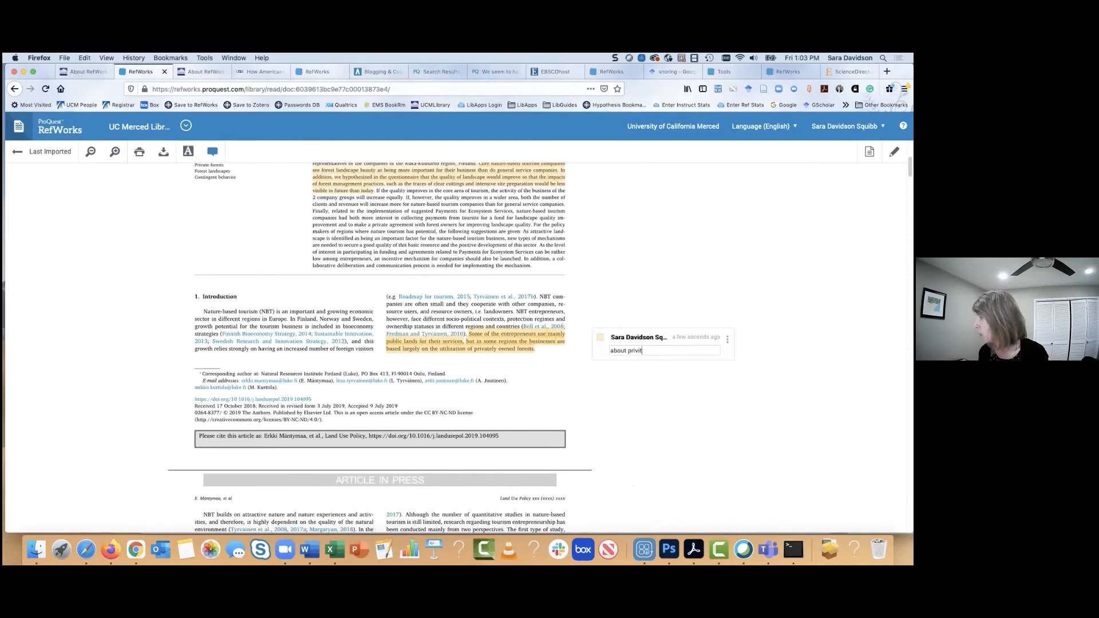
type("ization")
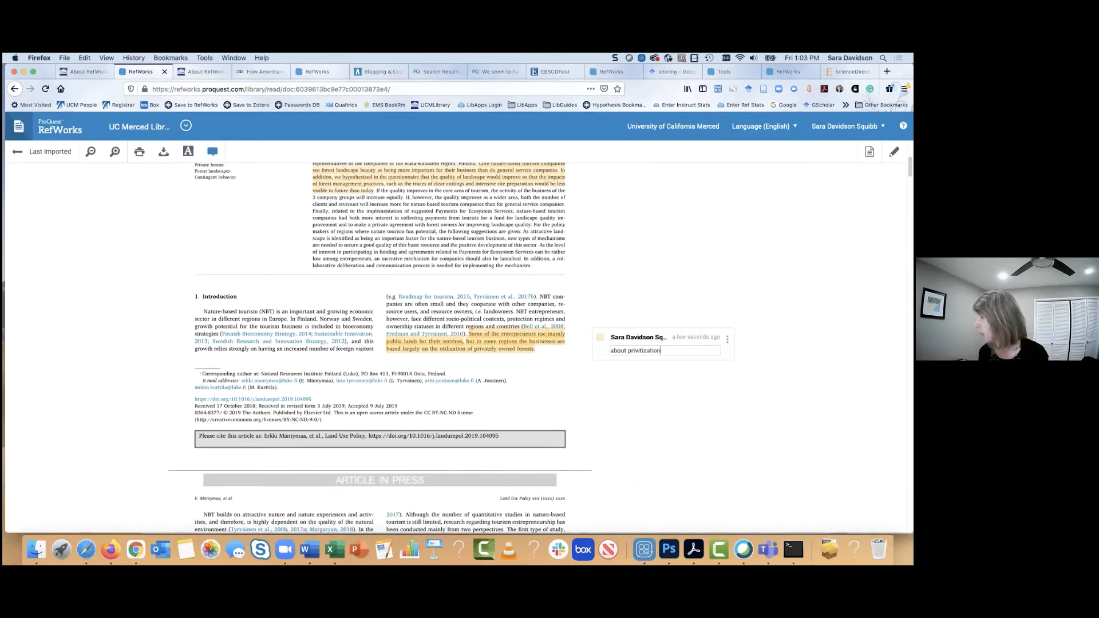
right_click(640, 354)
left_click(670, 339)
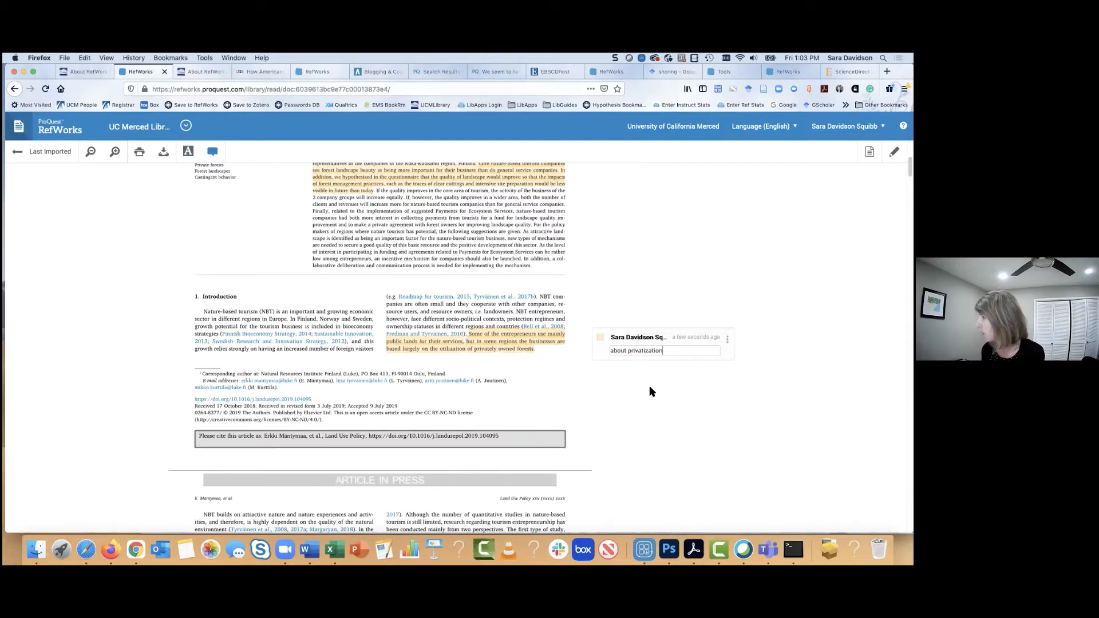
left_click(650, 386)
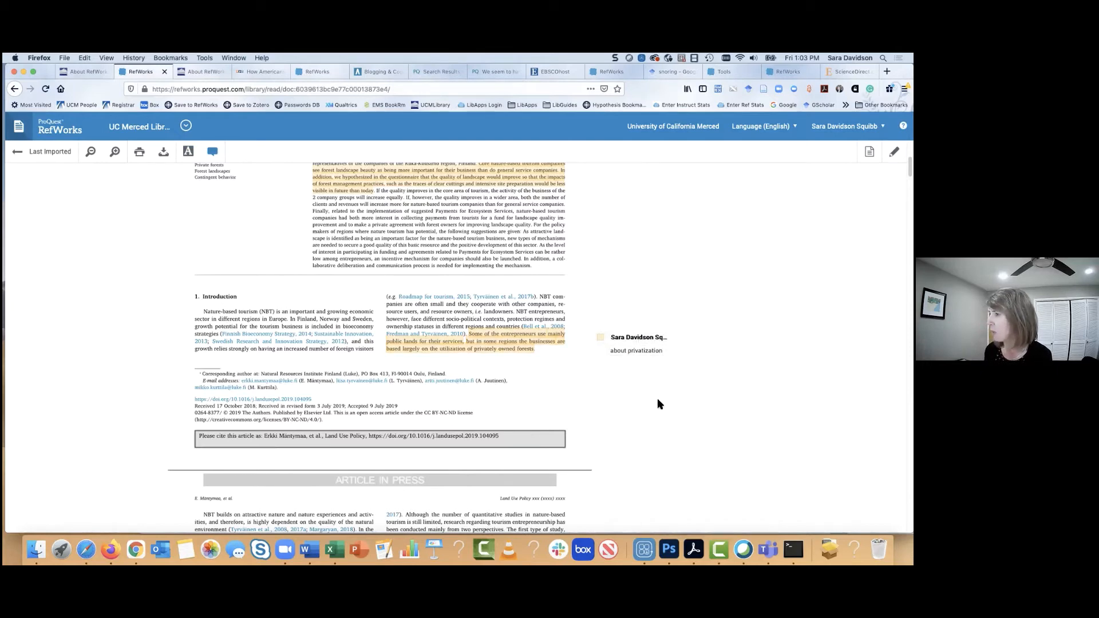
scroll(410, 283, "up", 5)
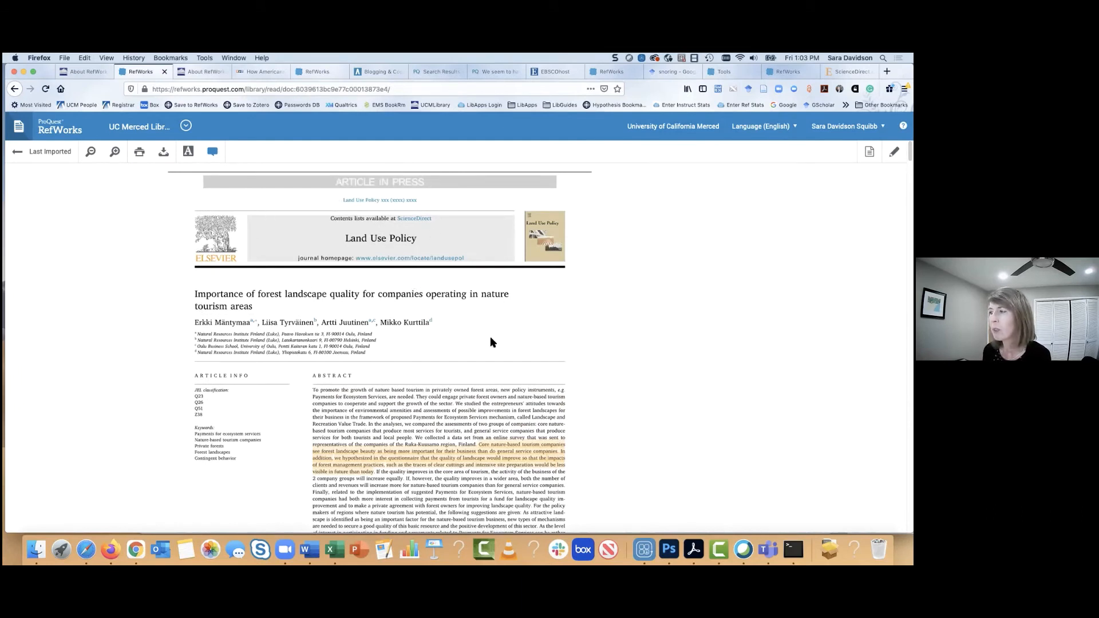
scroll(491, 337, "down", 1)
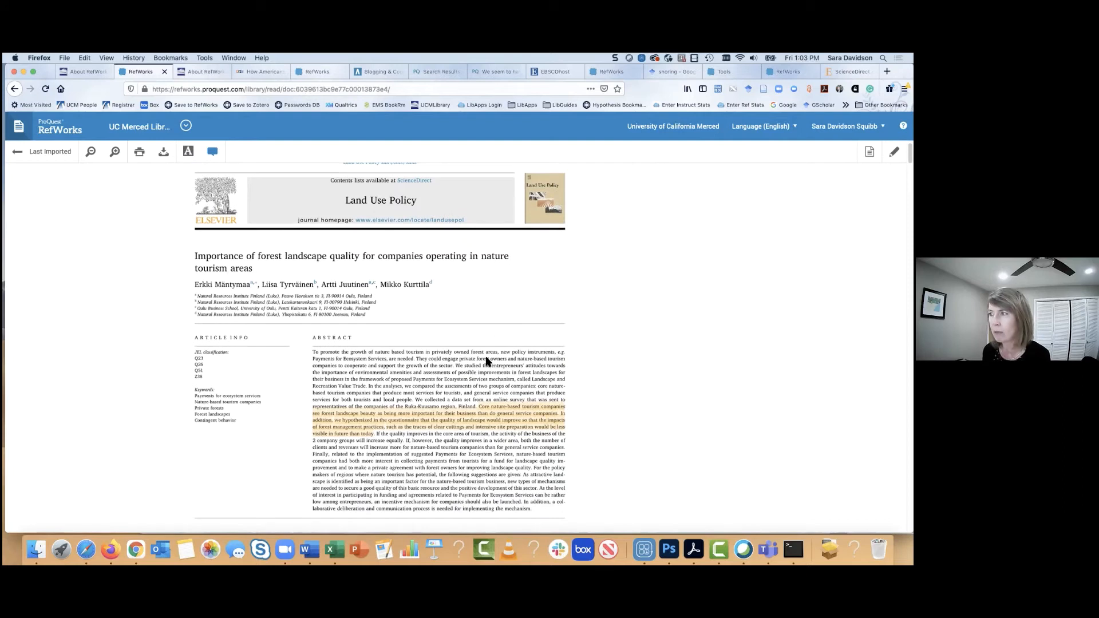
scroll(494, 353, "down", 1)
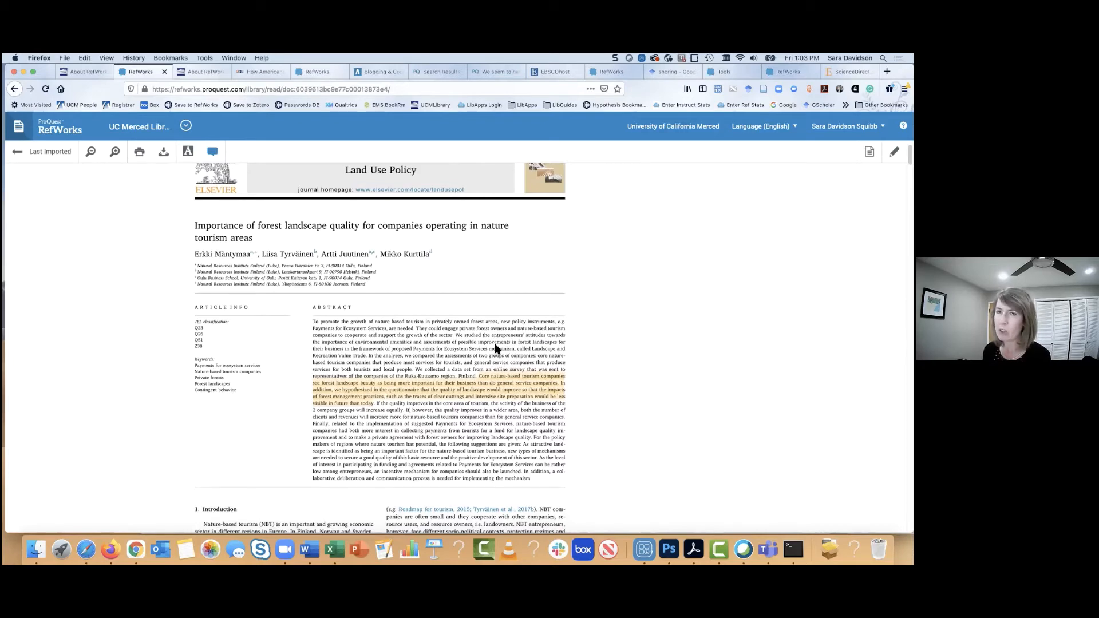
scroll(496, 345, "up", 2)
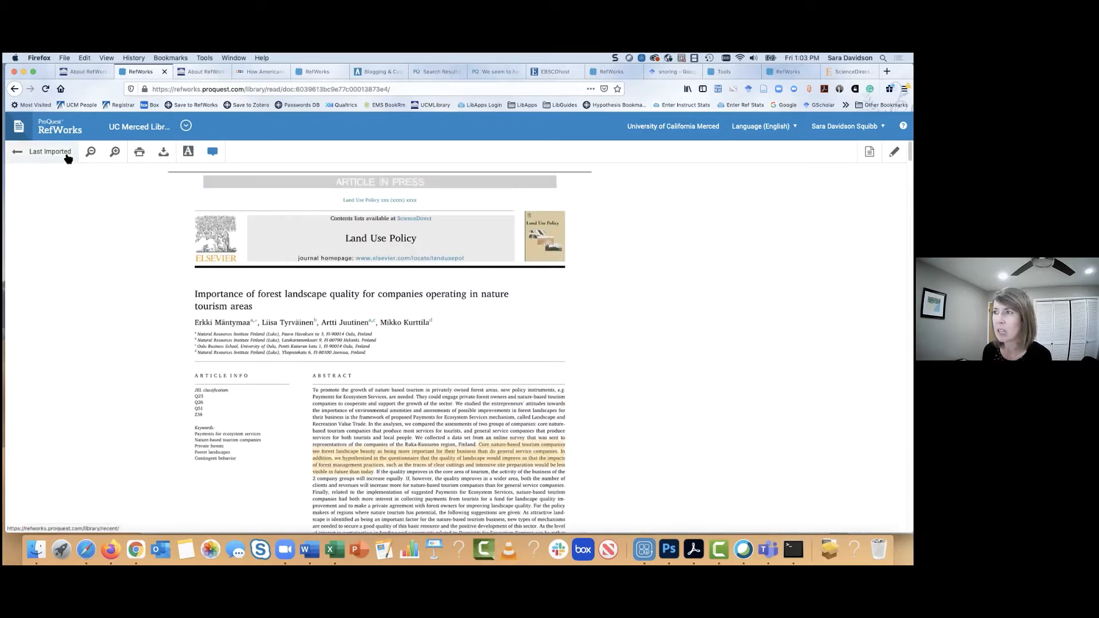
Leave the PDF reader for the 37-reference Last Imported list and show the forest landscape article's record.
left_click(68, 158)
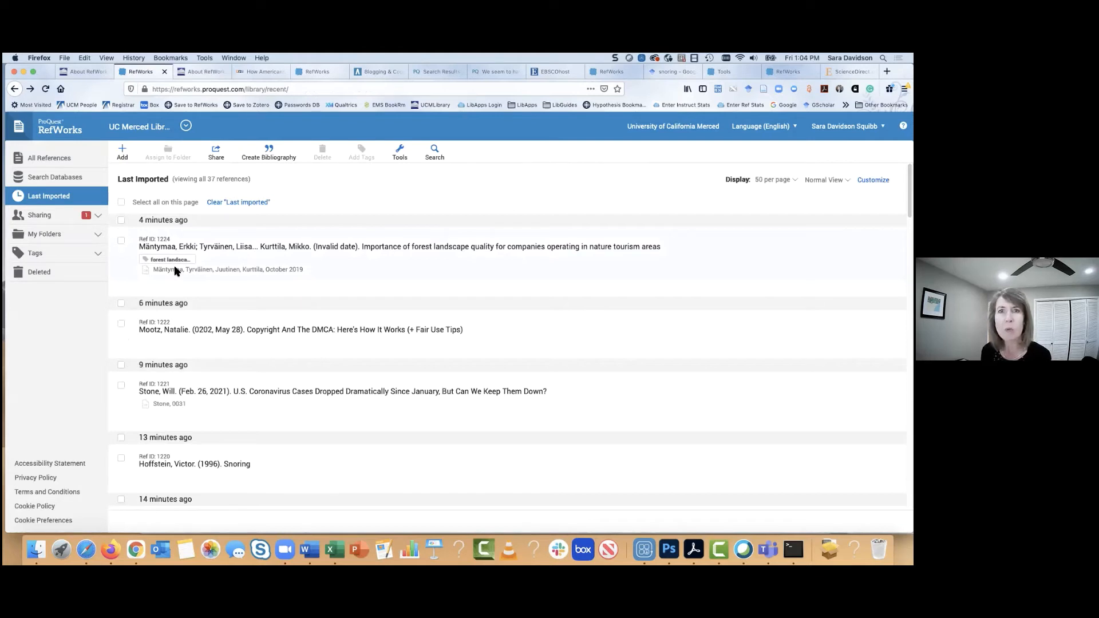
left_click(338, 249)
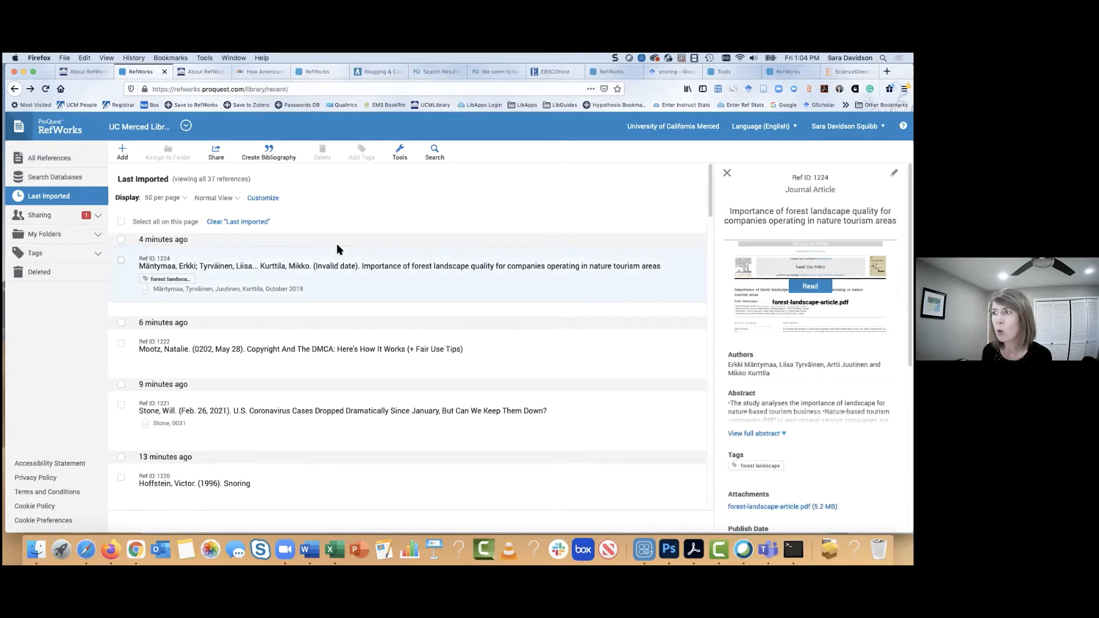
left_click(338, 249)
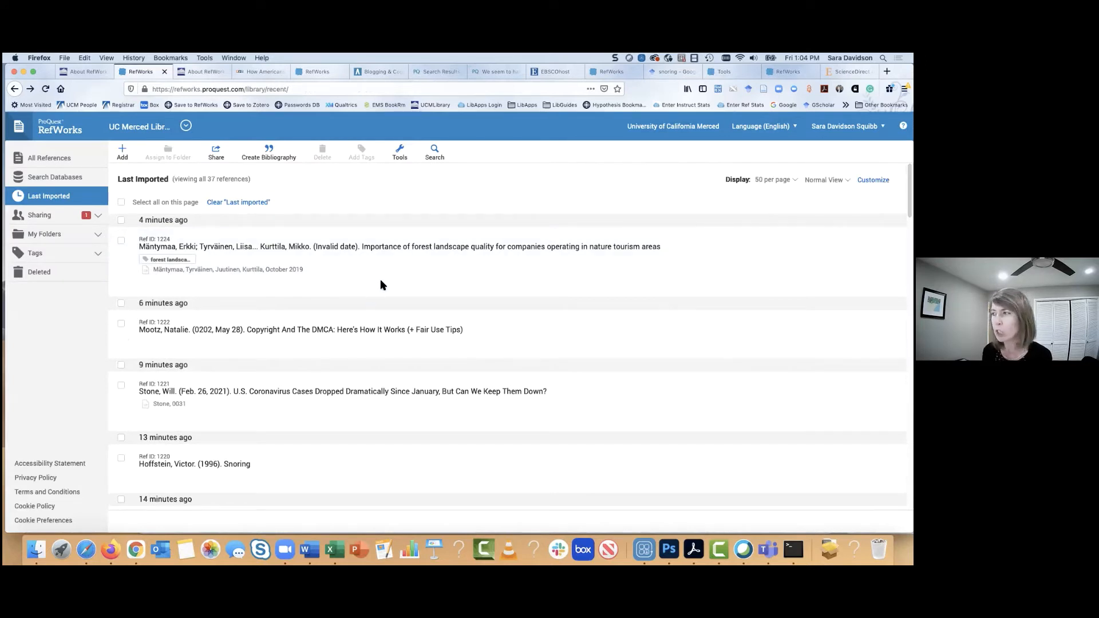
left_click(394, 252)
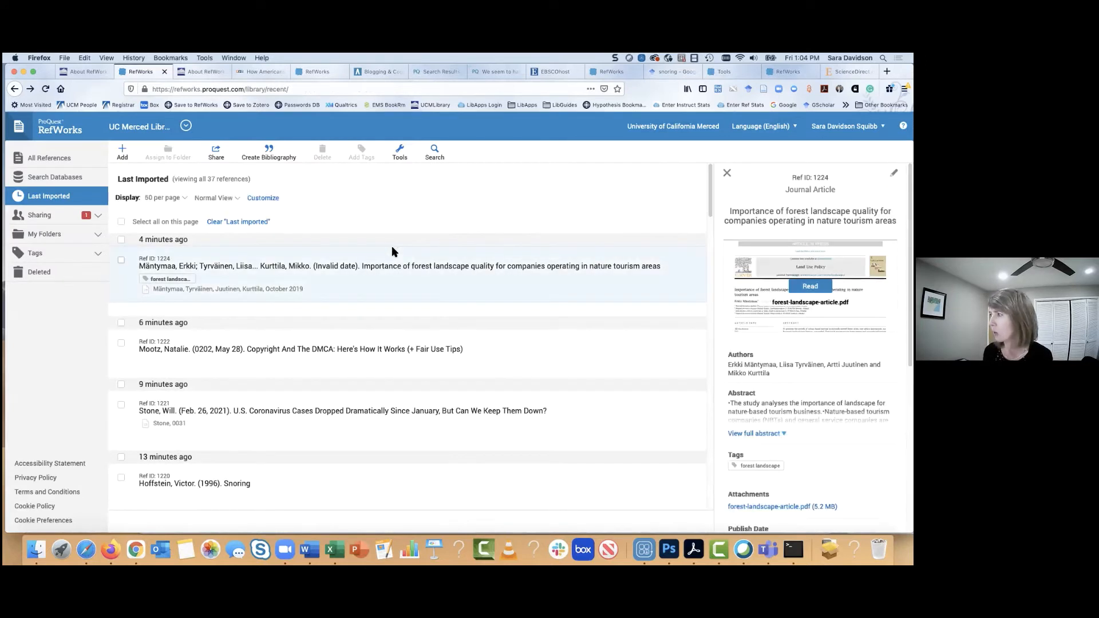
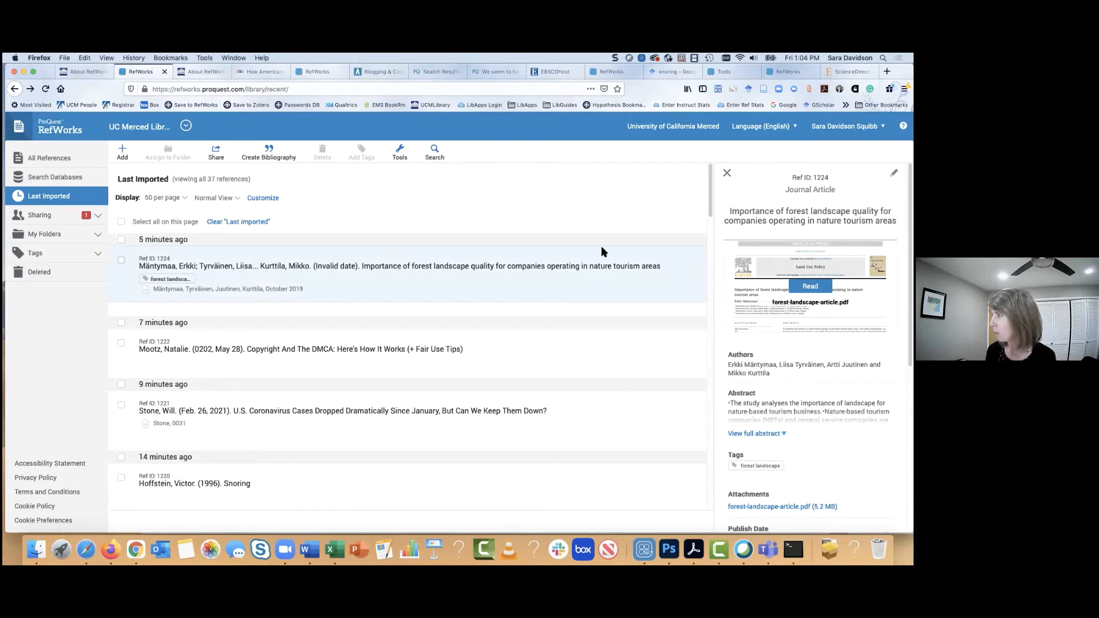
Close the forest landscape article's details and scroll the 37-reference Last Imported list.
left_click(727, 173)
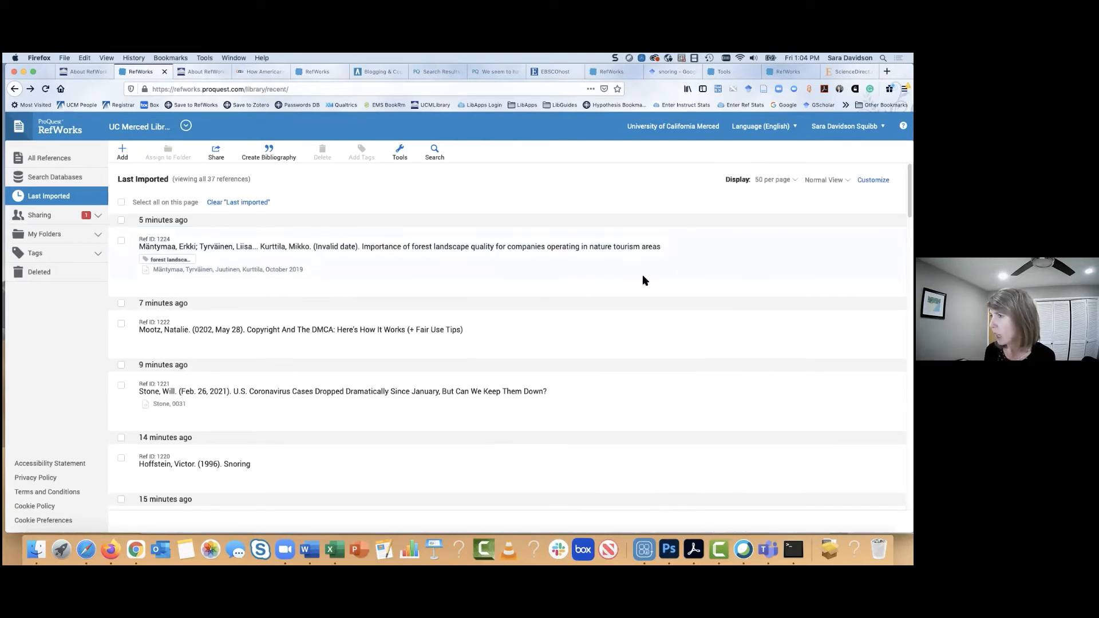
scroll(643, 280, "down", 5)
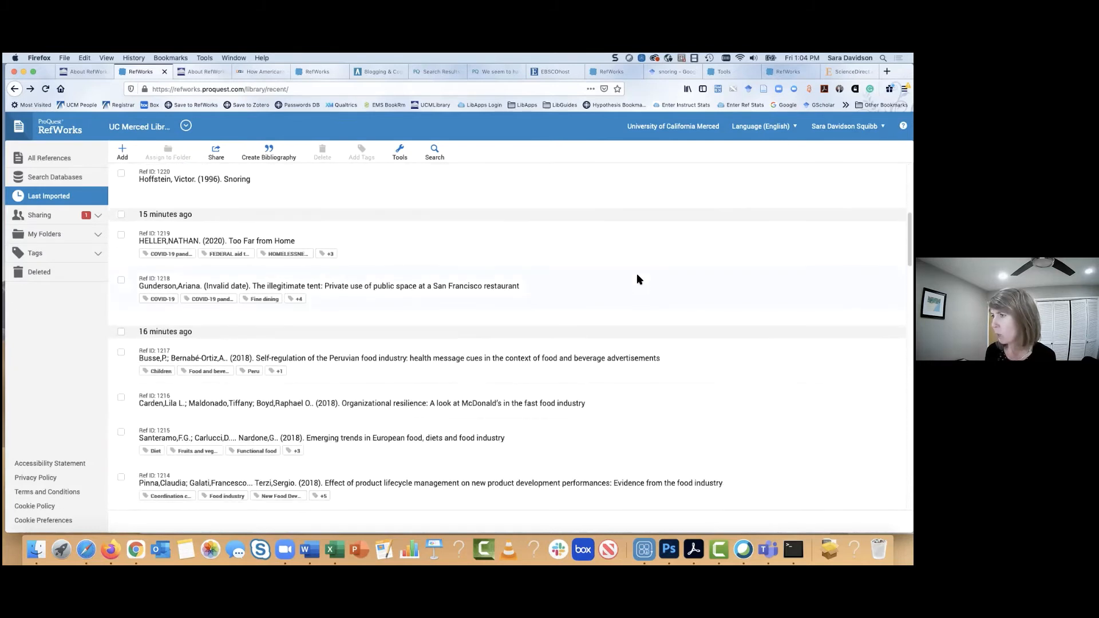
Retype the Too Far from Home author's all-caps surname in normal case, save, and close the details.
left_click(212, 244)
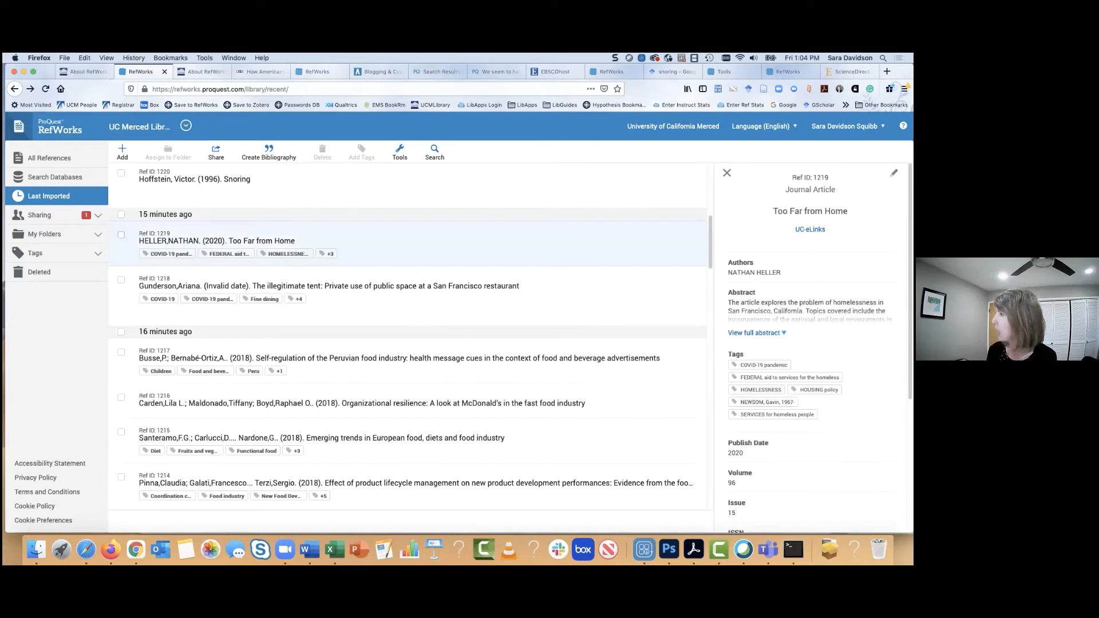
left_click(894, 173)
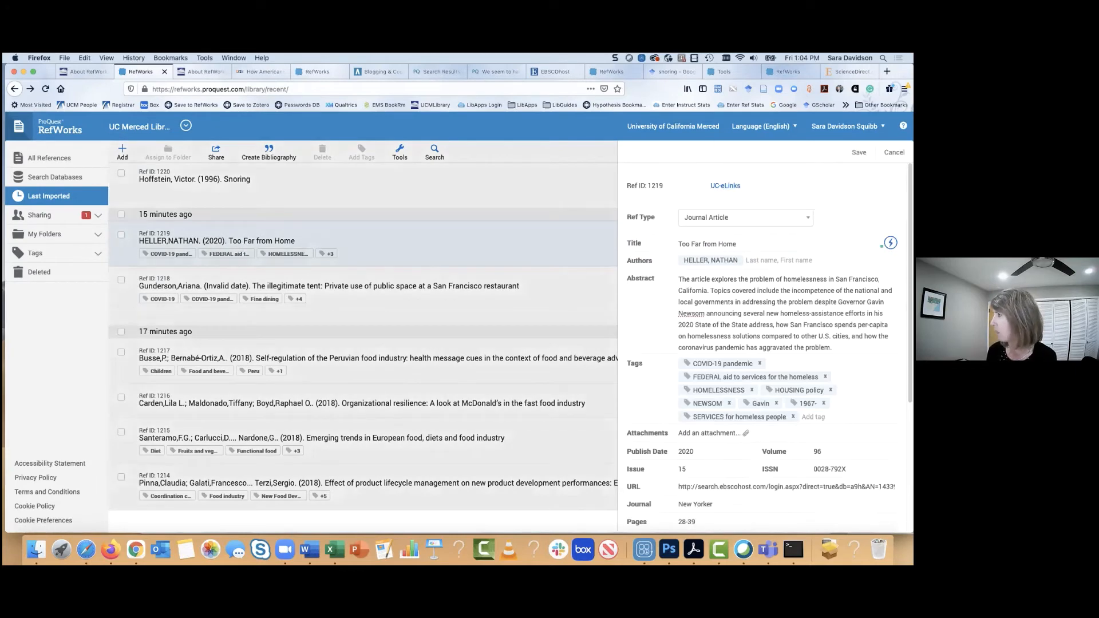
left_click(709, 261)
mouse_move(702, 263)
left_mouse_down()
mouse_move(683, 262)
mouse_move(705, 262)
left_mouse_up()
type("eller, Nathan")
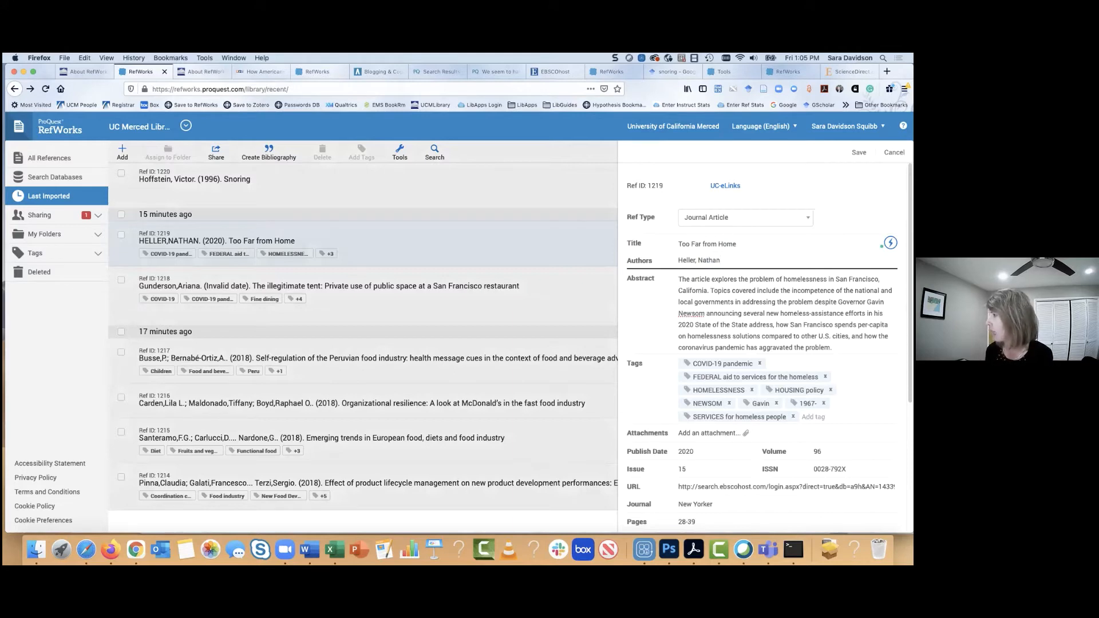
scroll(764, 344, "down", 4)
scroll(764, 343, "up", 4)
left_click(859, 152)
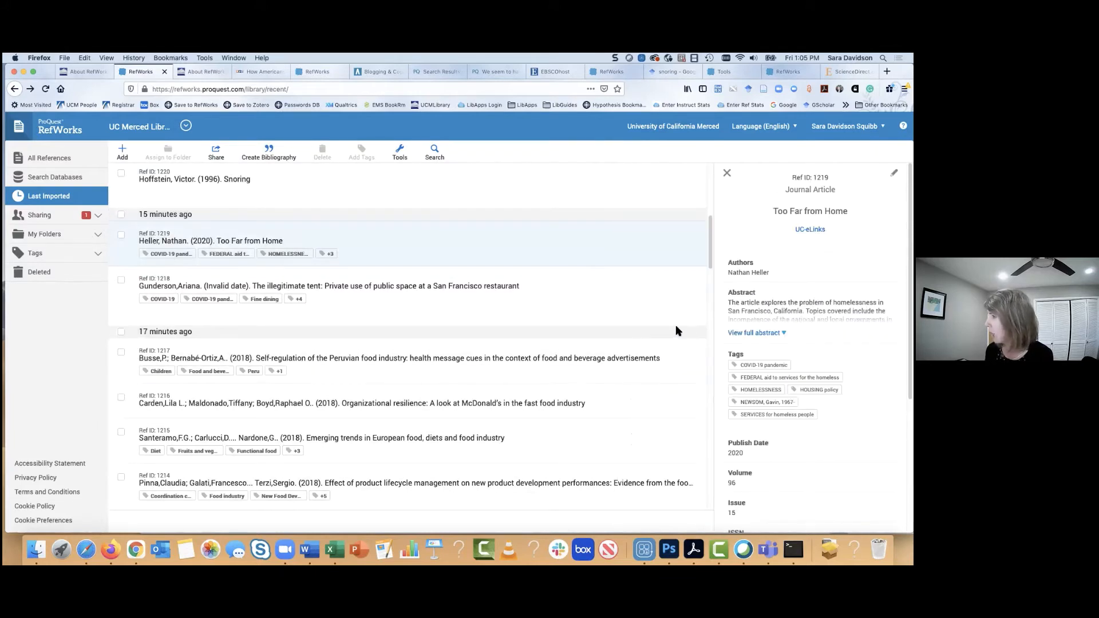
left_click(727, 173)
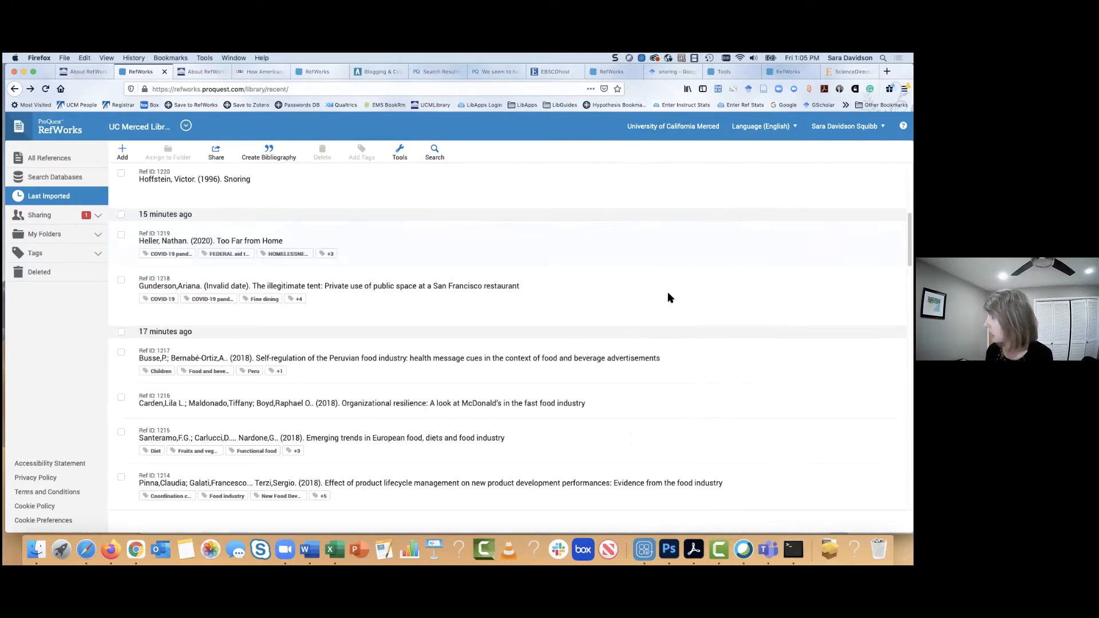
scroll(668, 295, "down", 3)
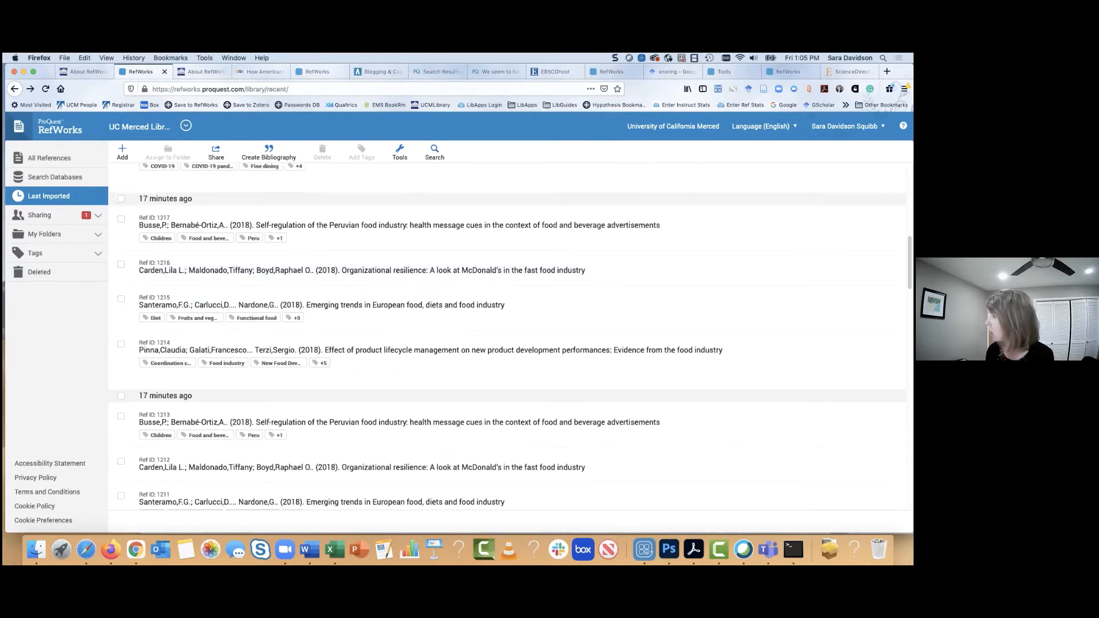
scroll(511, 336, "down", 10)
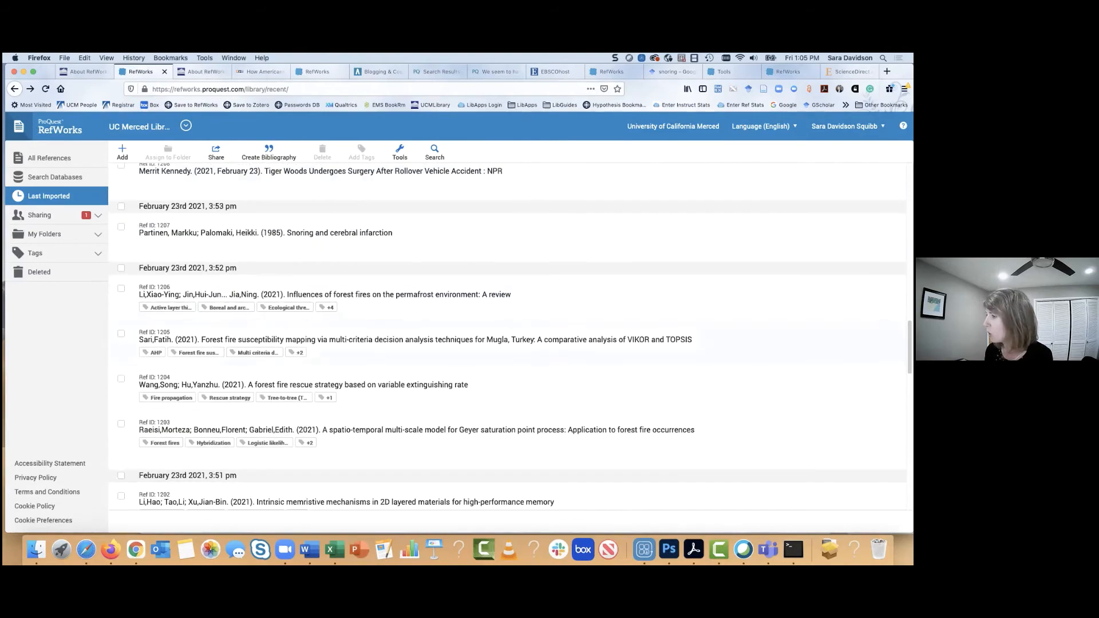
scroll(508, 336, "down", 15)
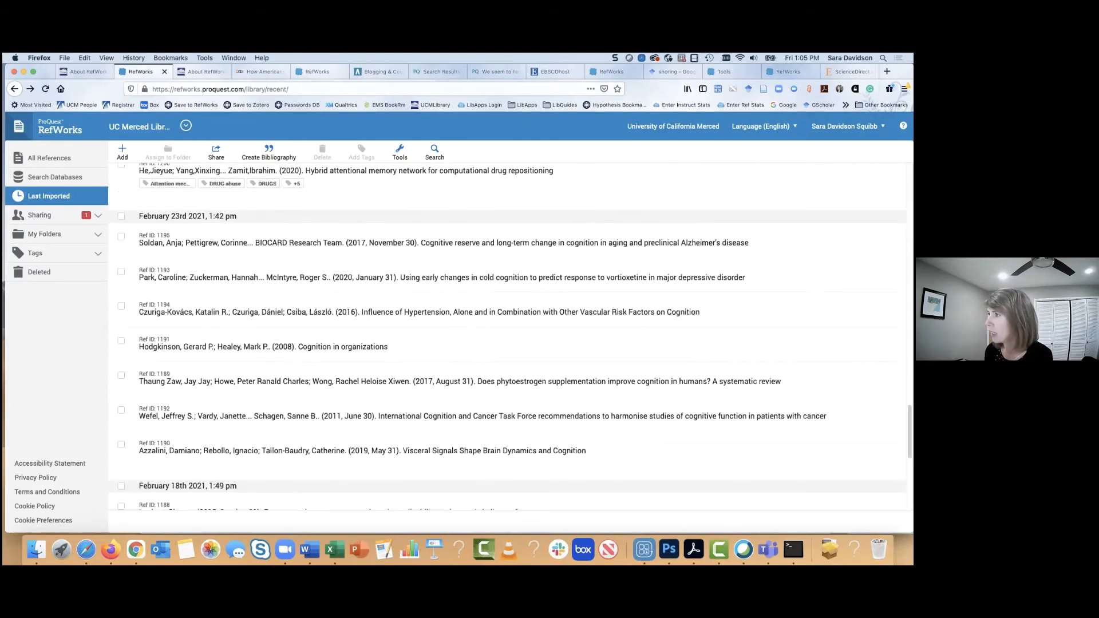
scroll(507, 337, "up", 20)
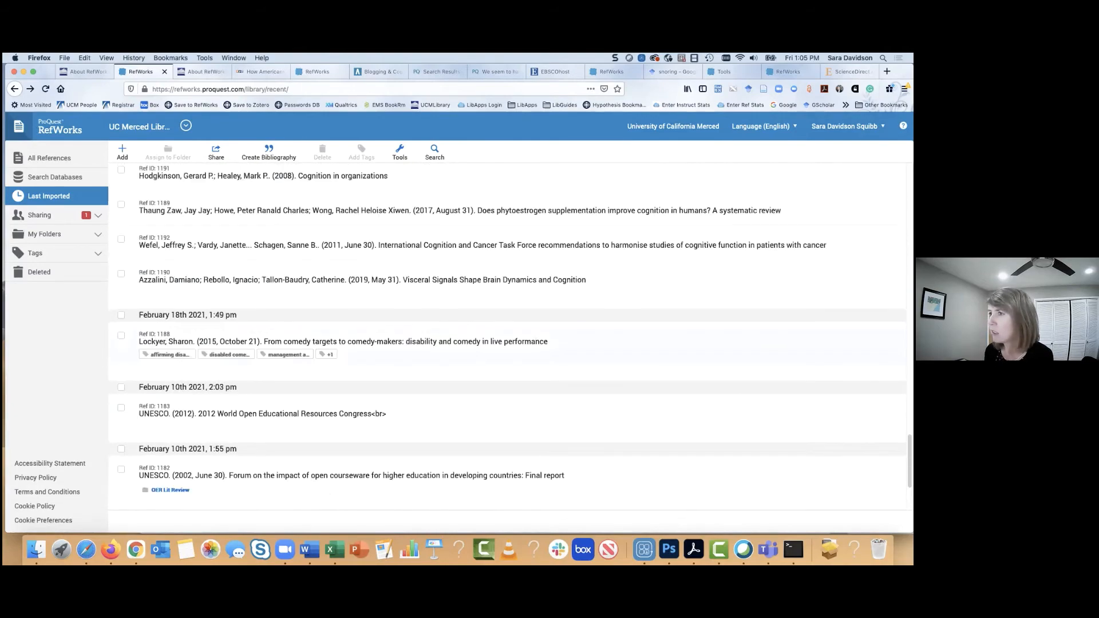
scroll(507, 337, "up", 8)
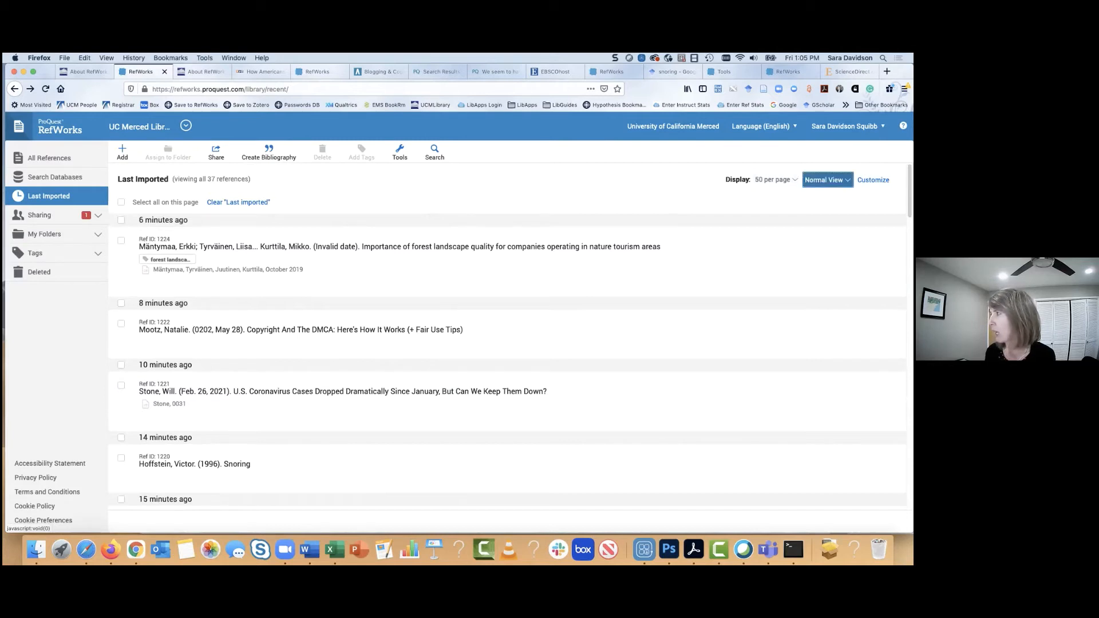
Switch Last Imported to Table View, then Full View, and scroll the complete records.
left_click(824, 179)
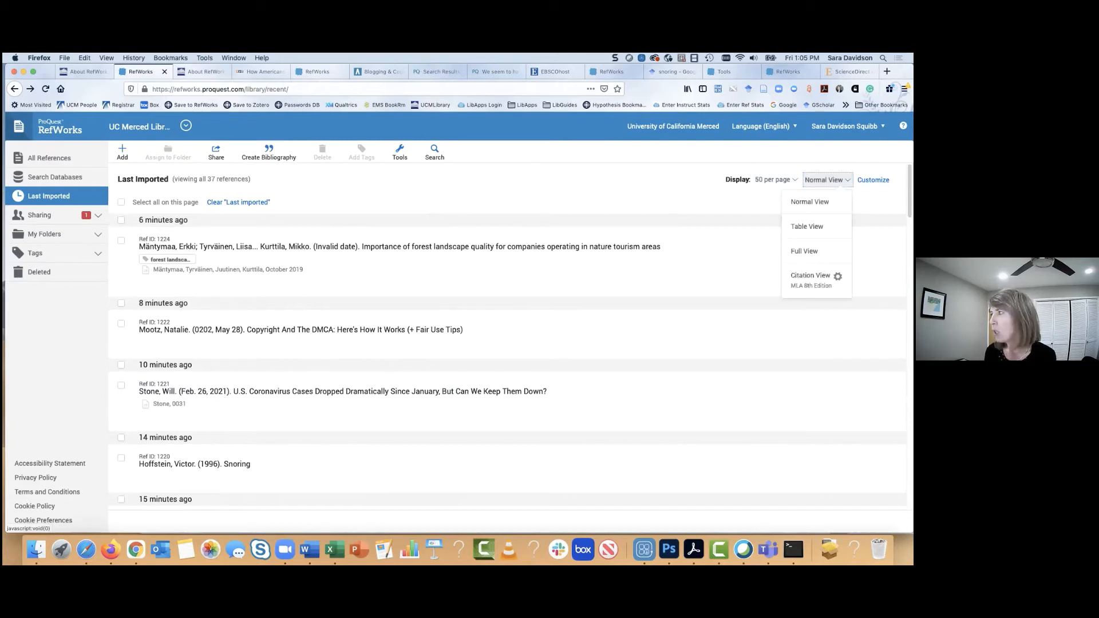
left_click(807, 227)
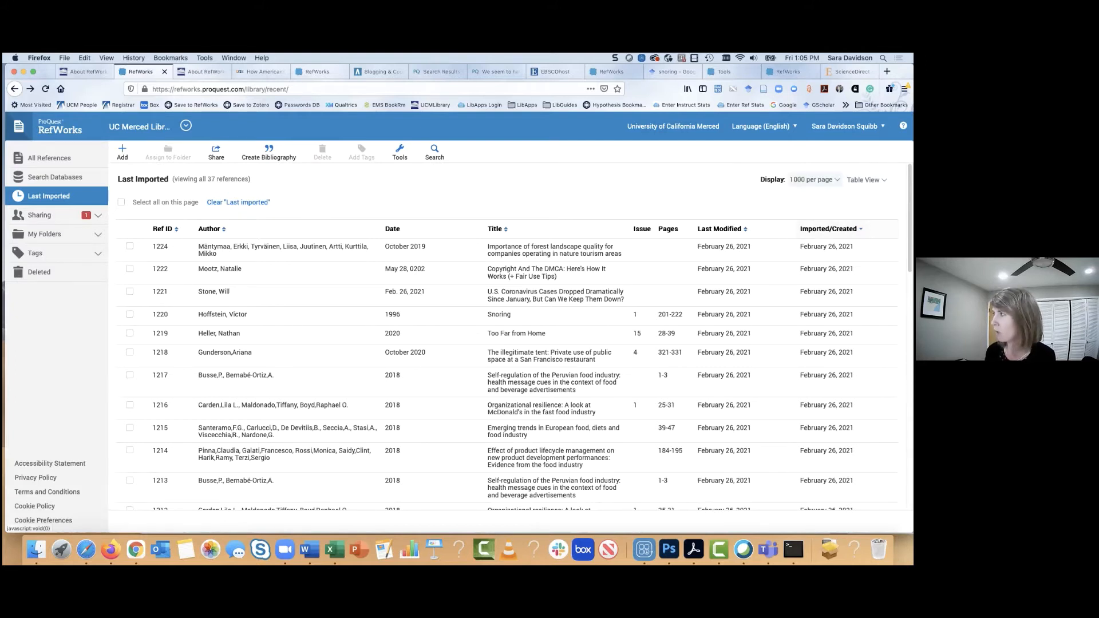
left_click(865, 180)
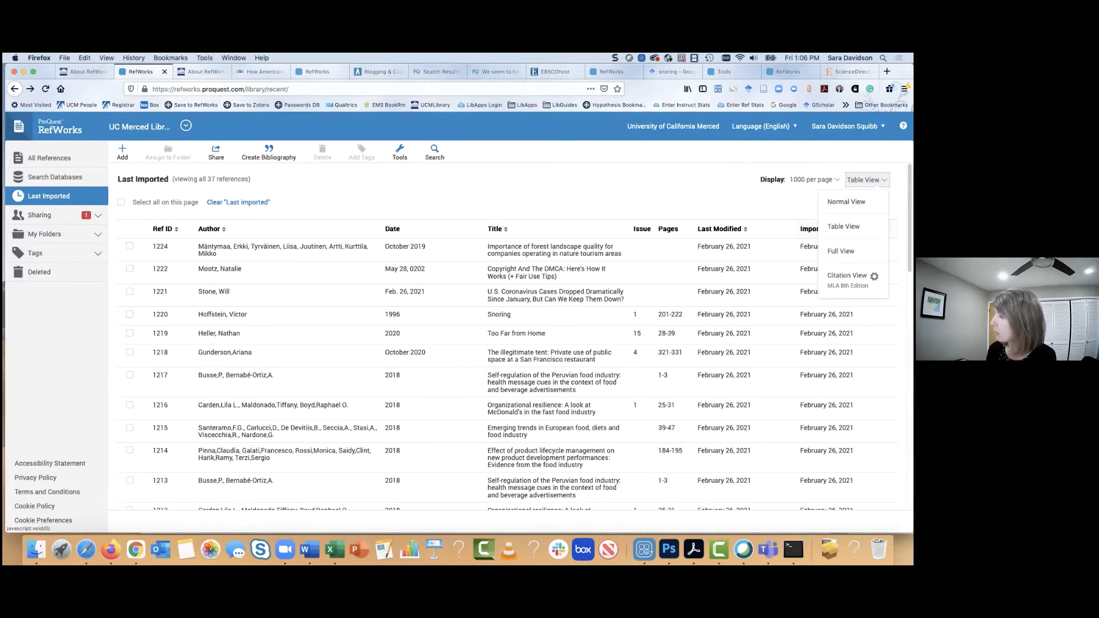
left_click(841, 251)
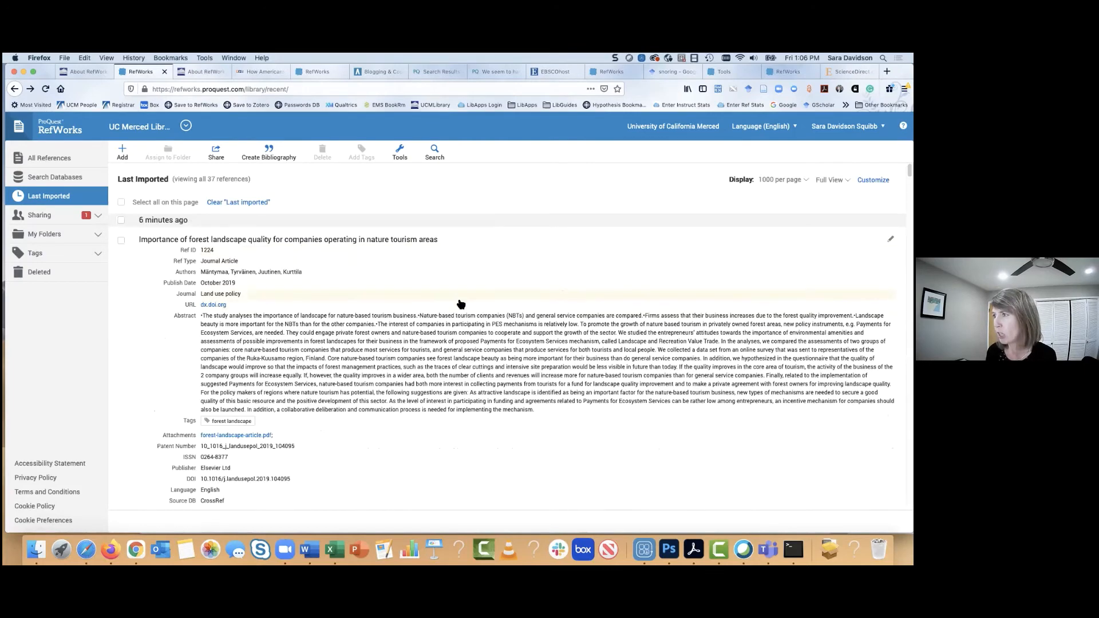
scroll(461, 303, "down", 3)
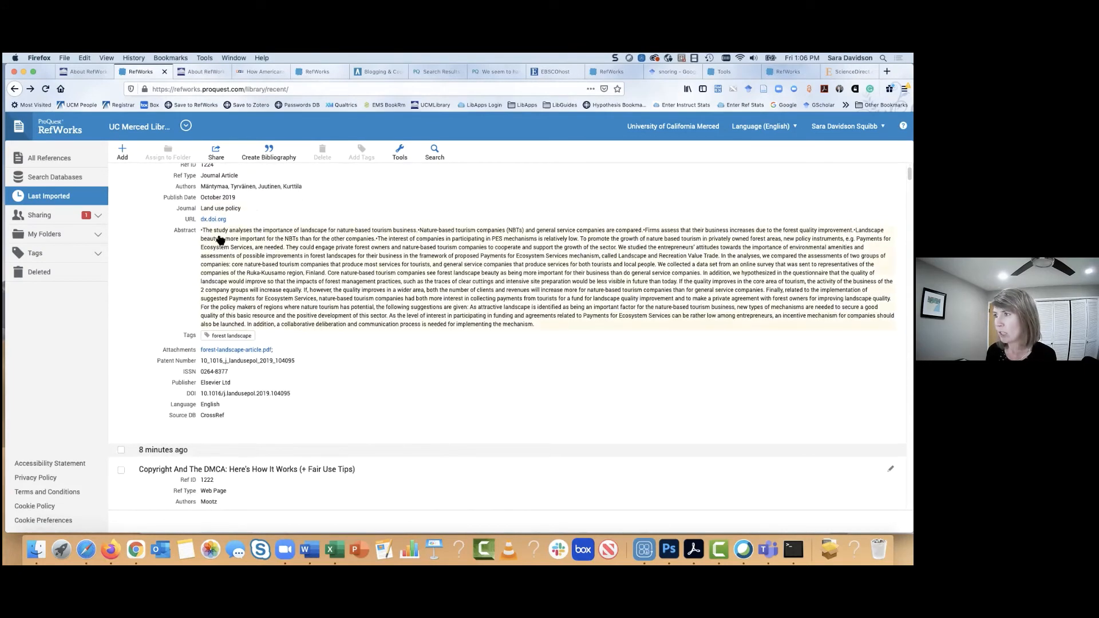
scroll(343, 286, "down", 10)
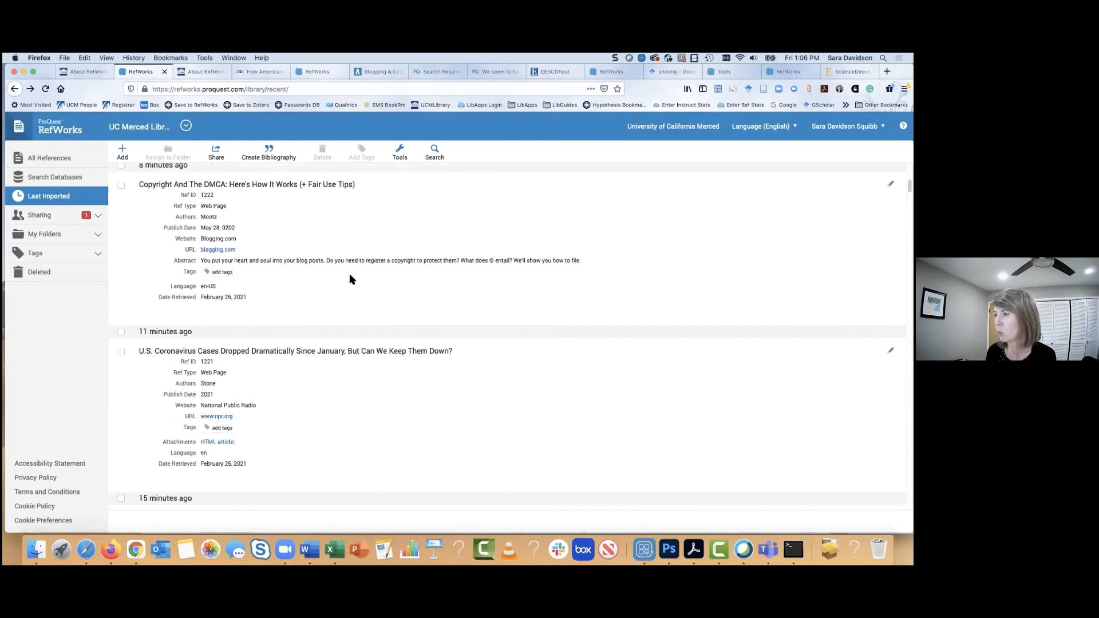
scroll(352, 279, "down", 3)
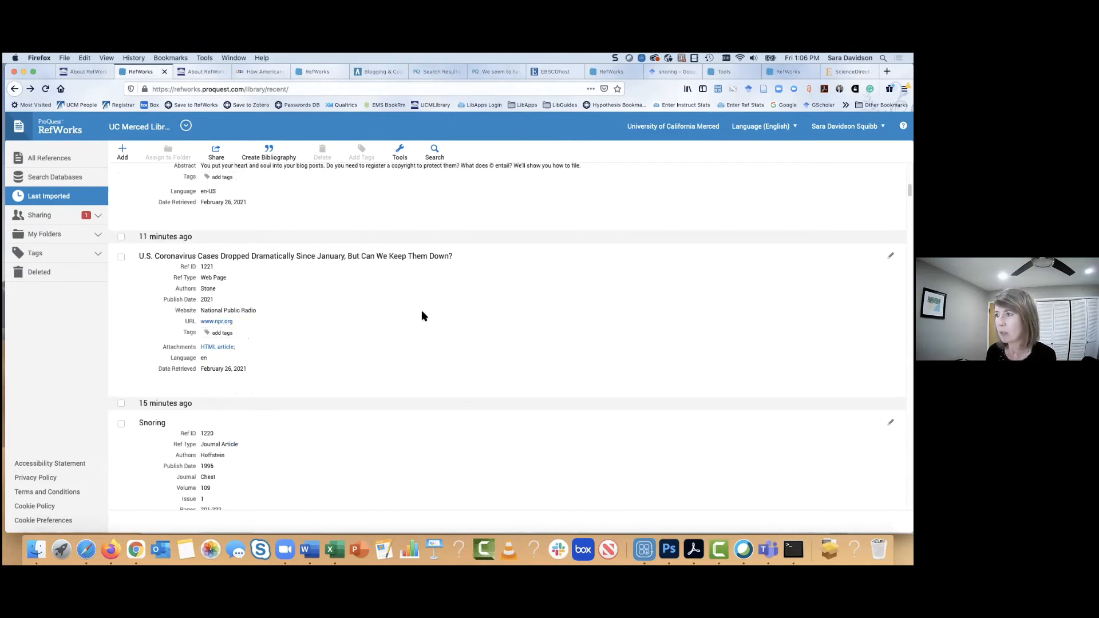
scroll(421, 316, "up", 20)
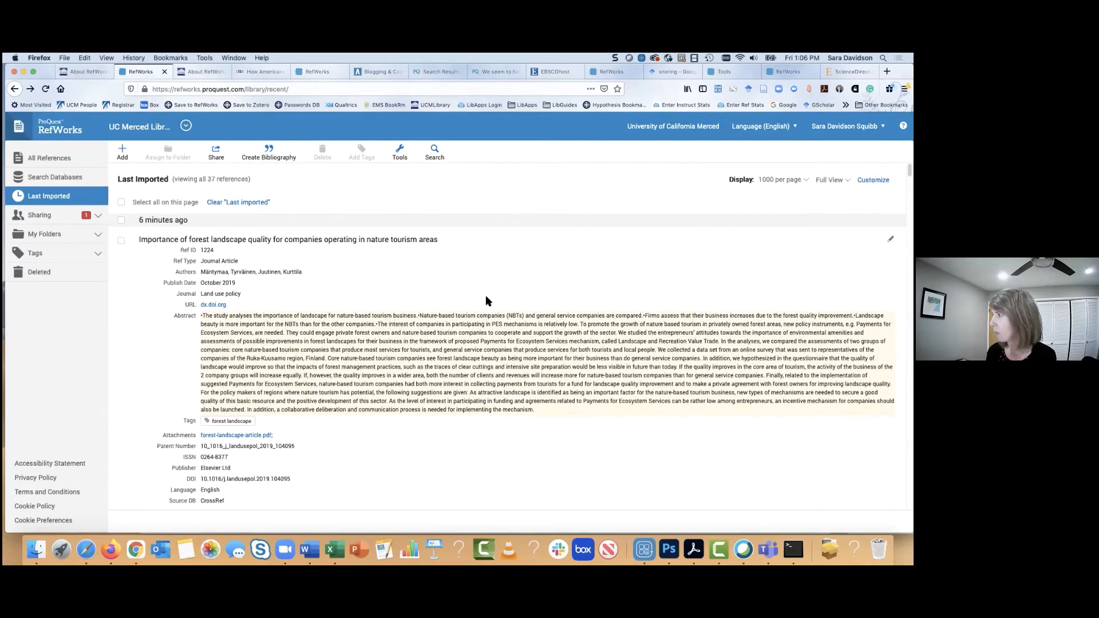
Set the Citation View style to MLA 8th Edition, after trying a search for ieee, and save.
left_click(829, 180)
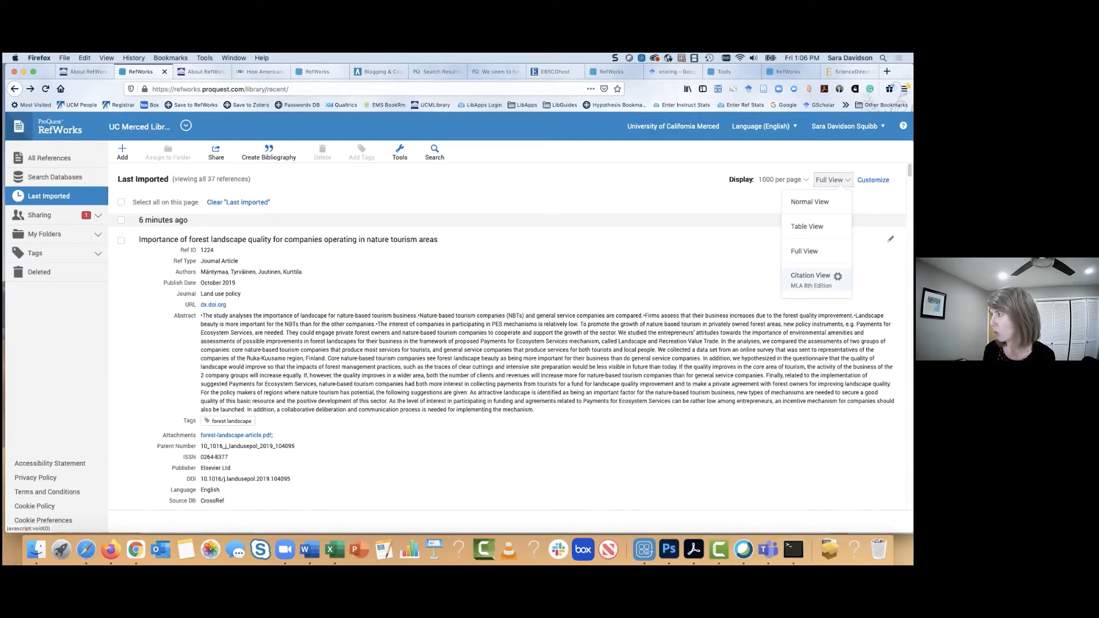
left_click(839, 276)
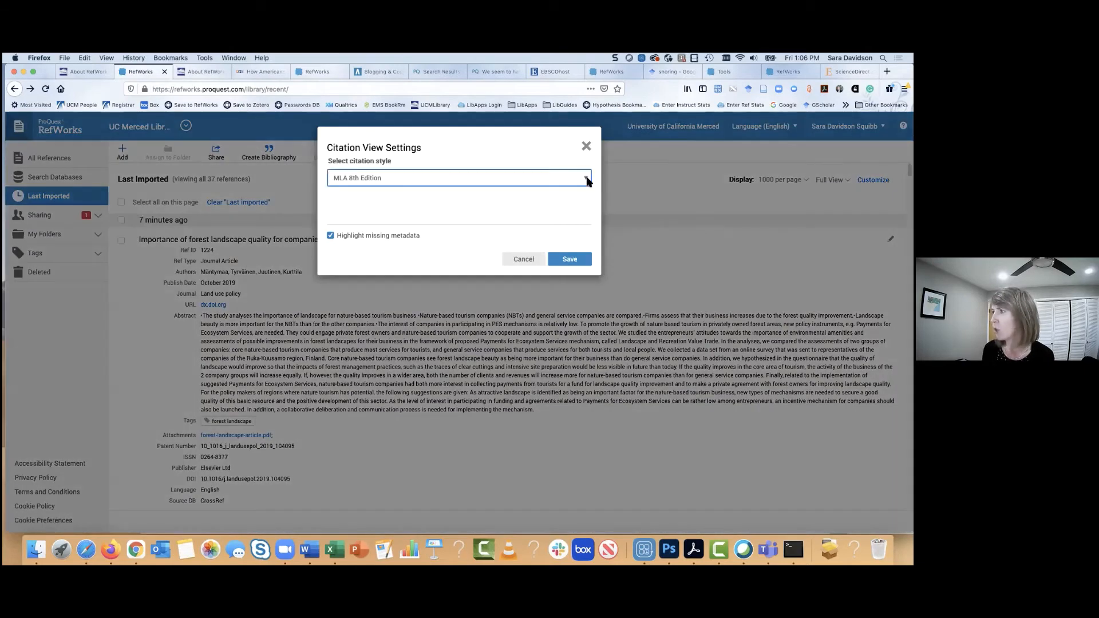
left_click(588, 181)
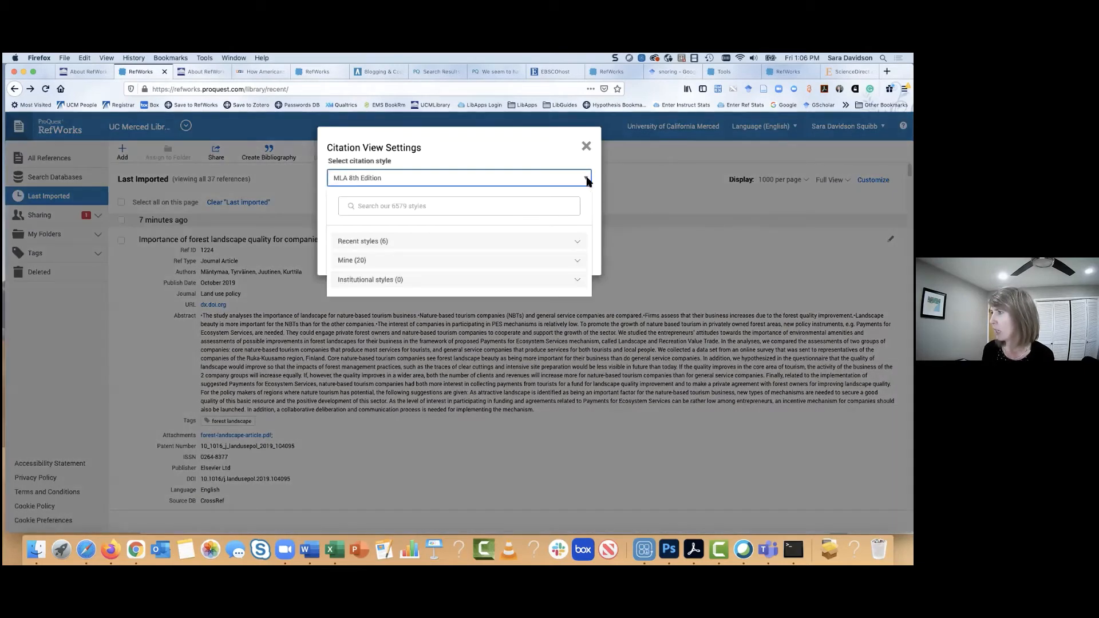
left_click(367, 207)
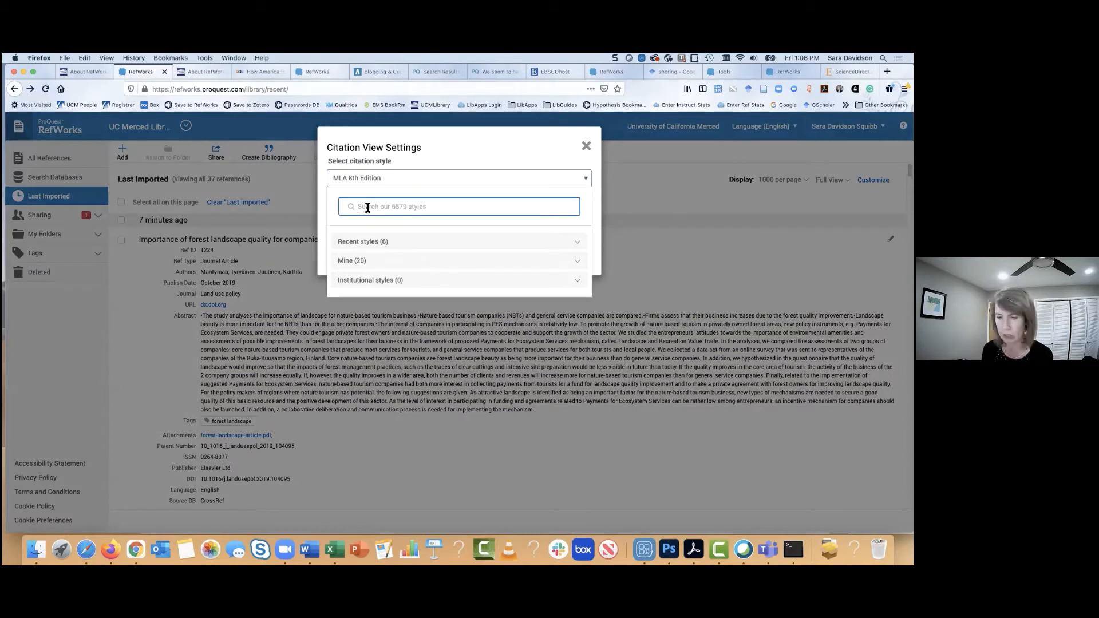
type("ieee")
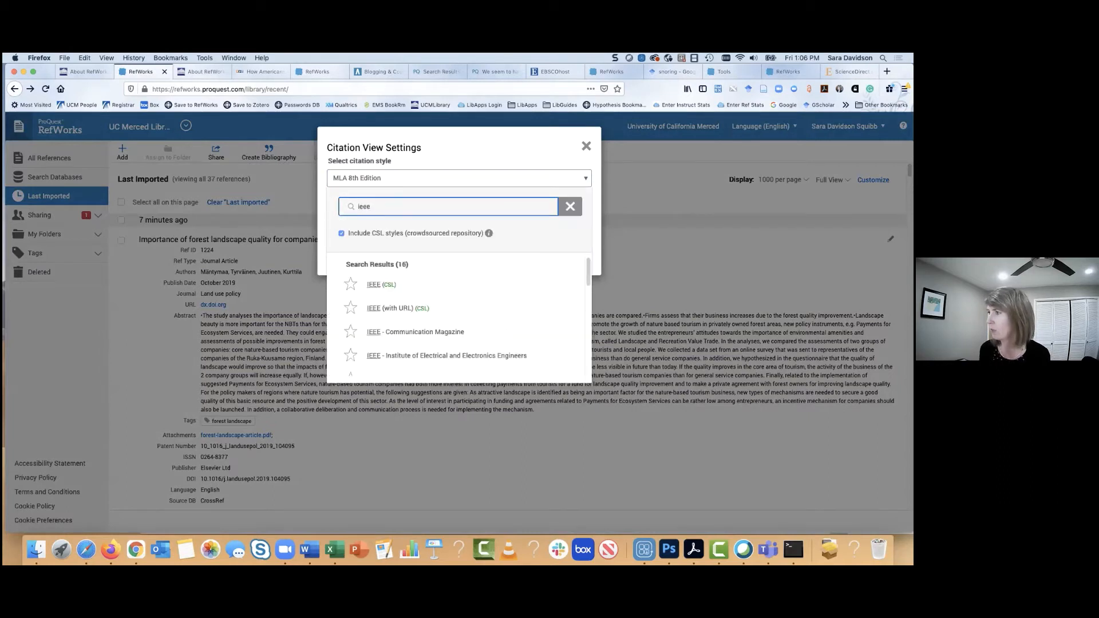
left_click_drag(371, 208, 343, 208)
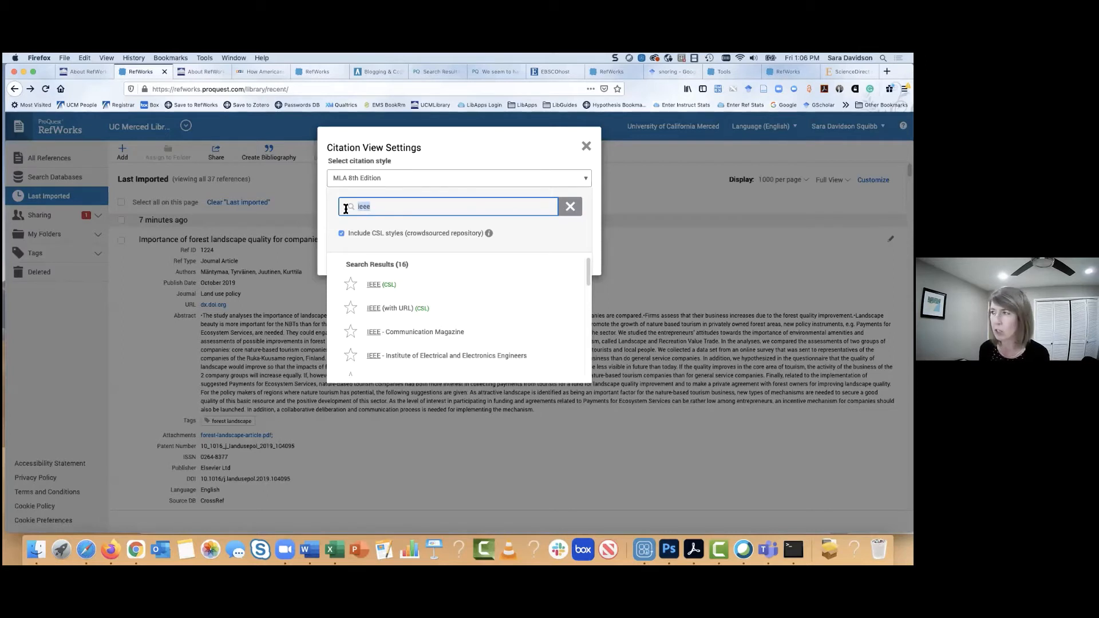
left_click(596, 225)
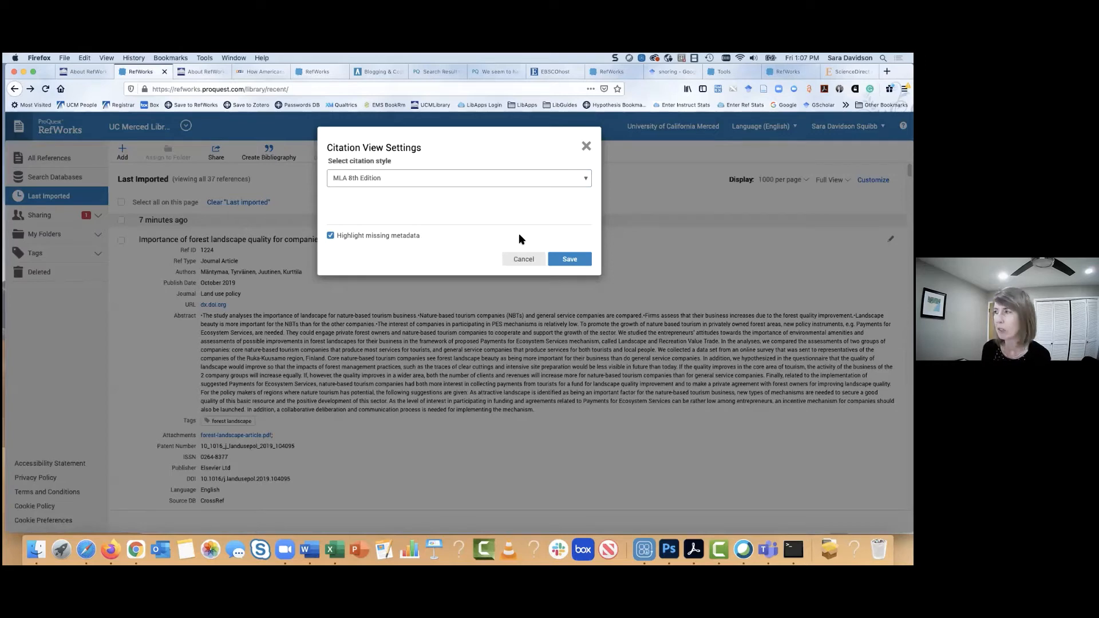
left_click(578, 261)
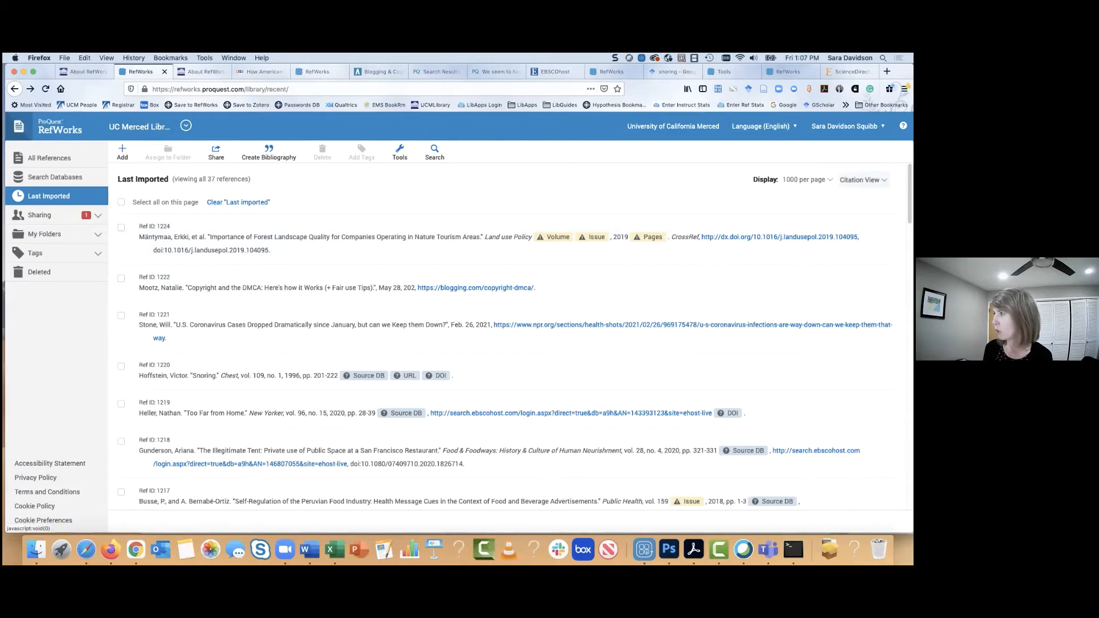
Review the flagged MLA citations, then return the reference list to Normal View.
scroll(505, 338, "down", 1)
scroll(505, 338, "up", 1)
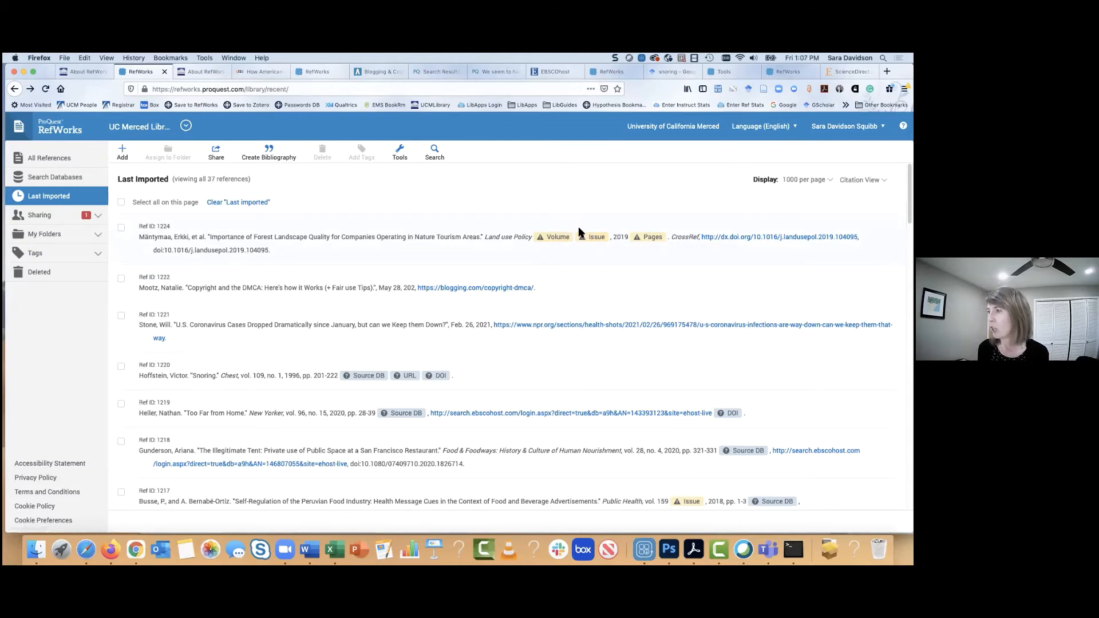
scroll(580, 232, "down", 5)
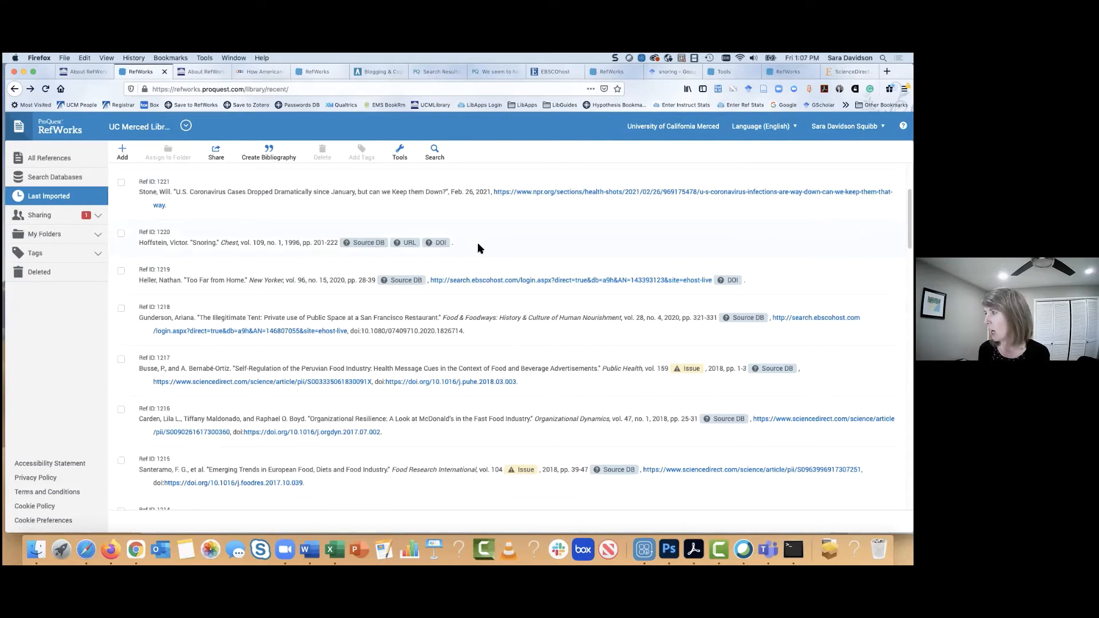
scroll(449, 251, "up", 3)
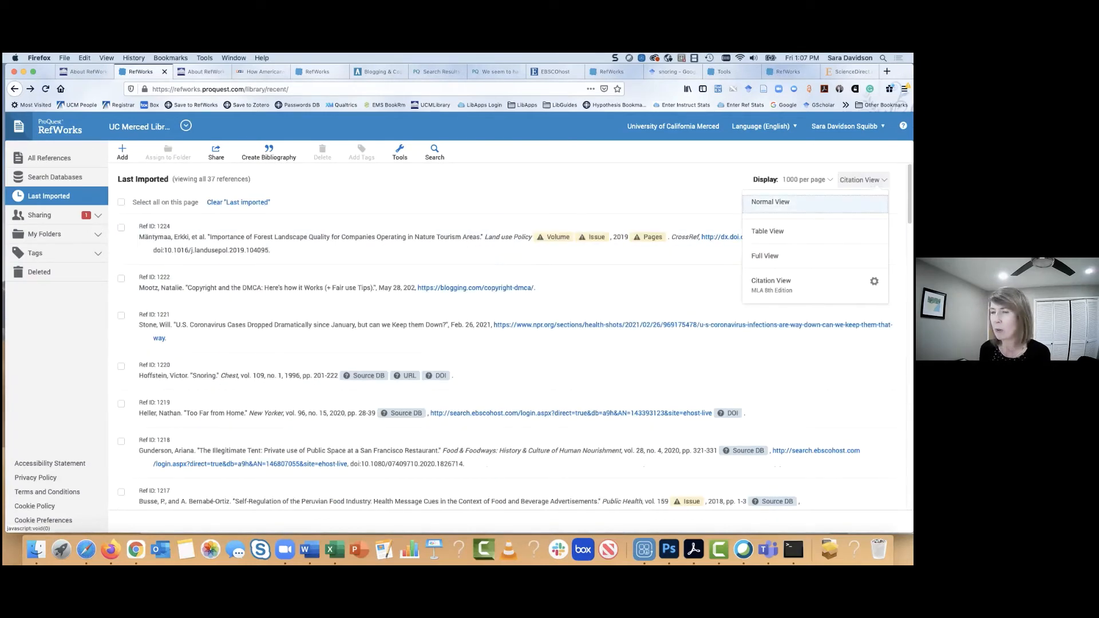
left_click(770, 202)
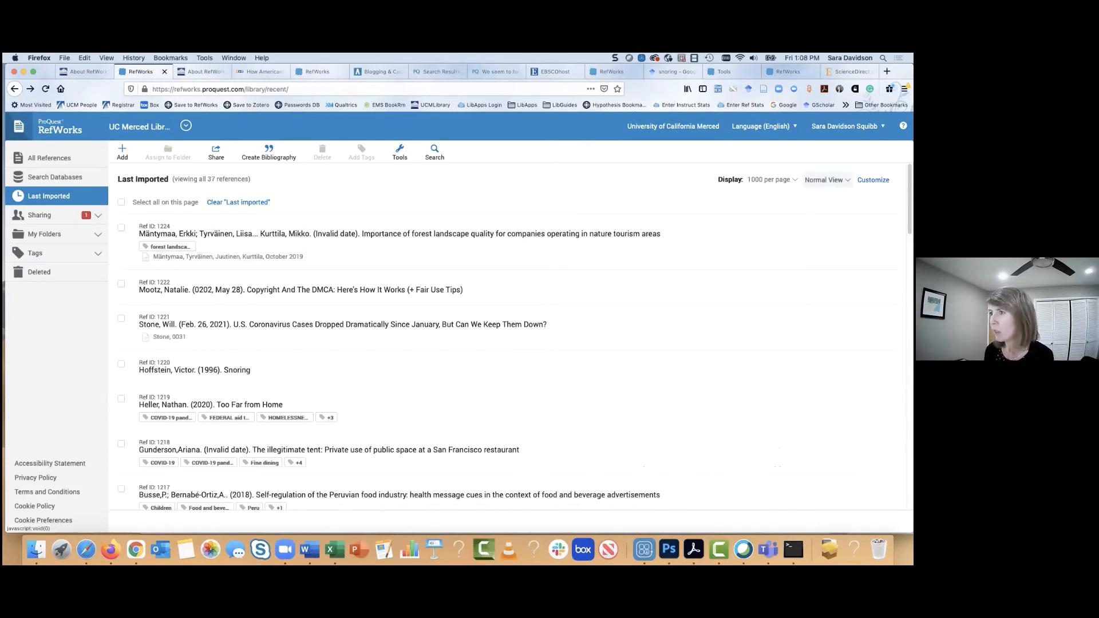
Add a folder named ABC under My Folders and open it, showing 0 references.
left_click(99, 235)
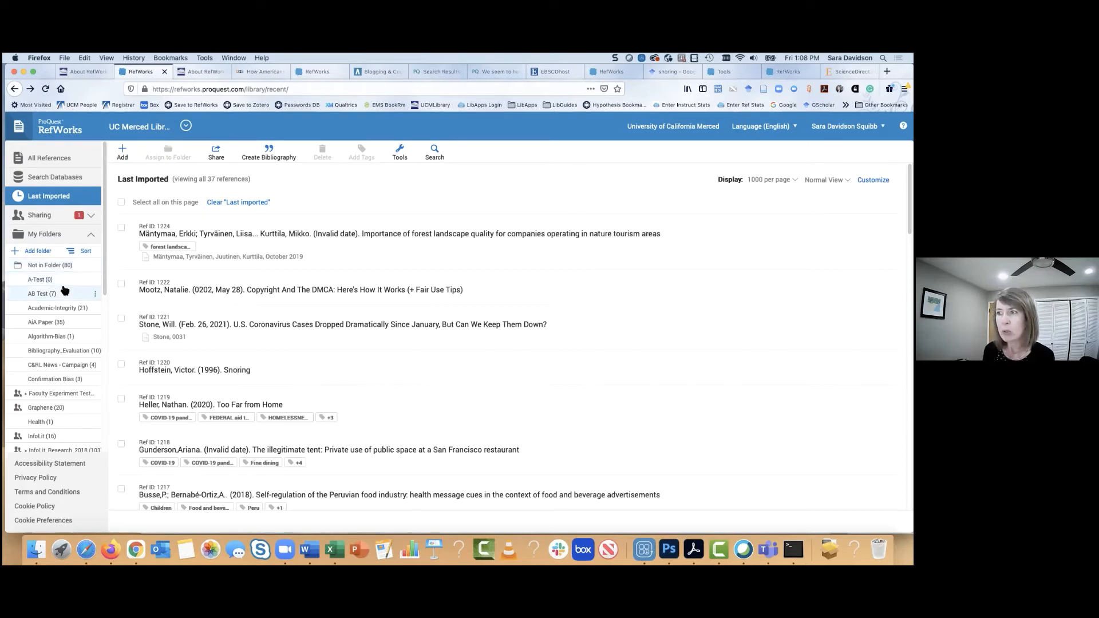
left_click(32, 253)
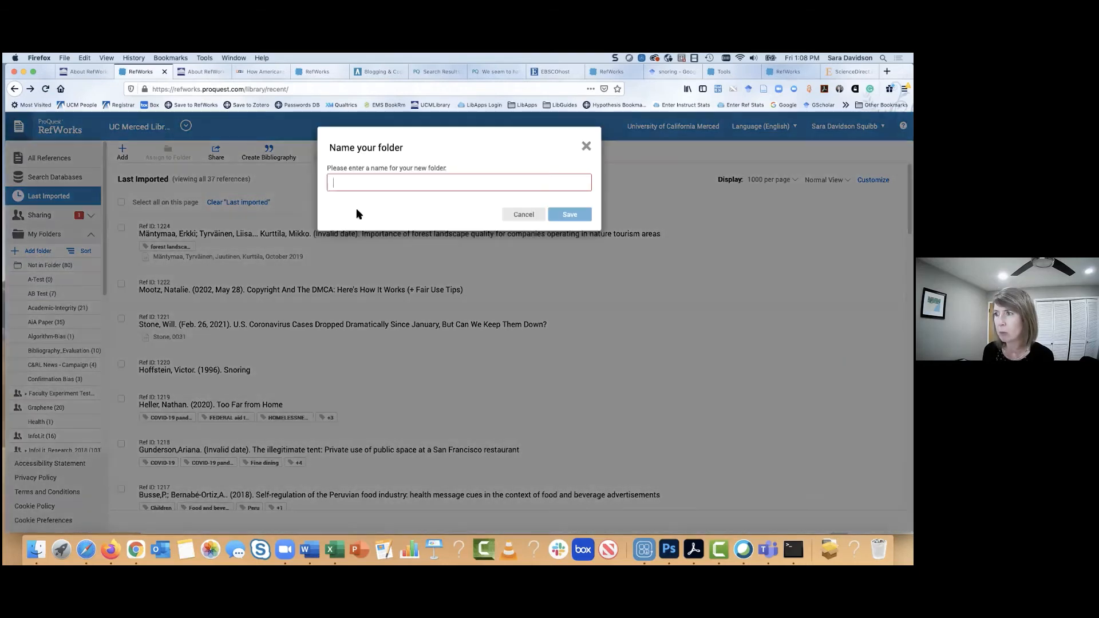
type("ABC")
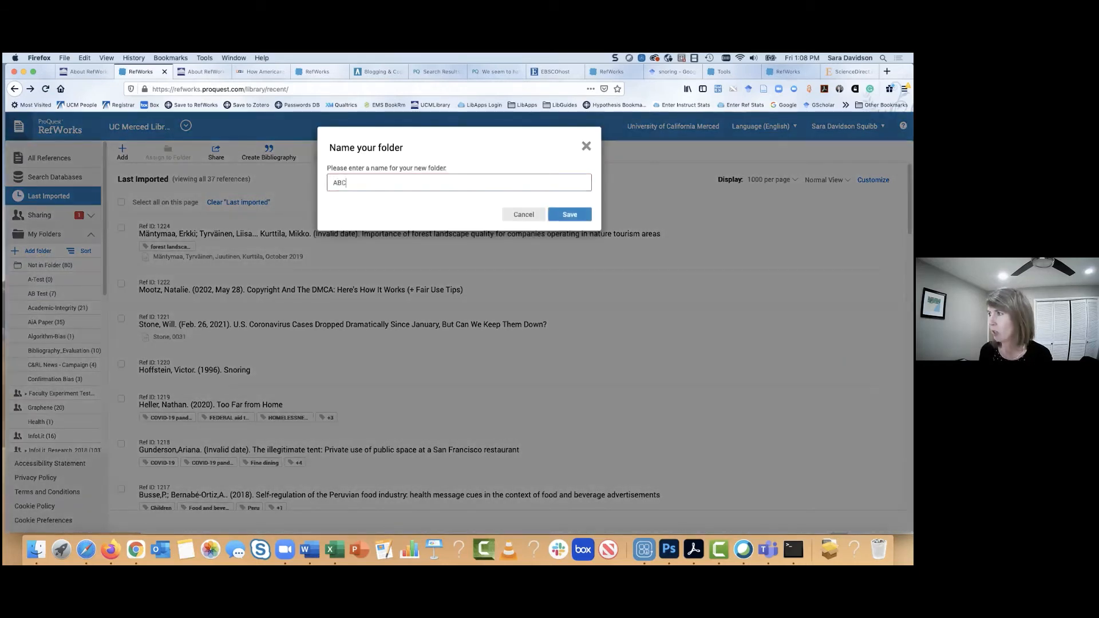
left_click(570, 215)
left_click(34, 307)
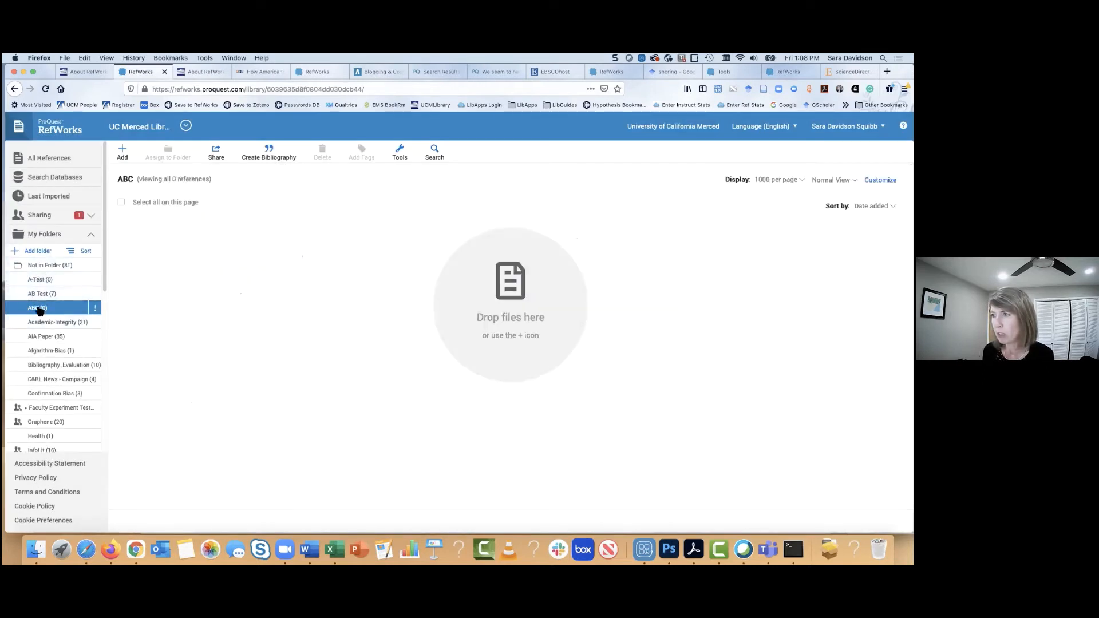
Drag Confirmation Bias under Not in Folder in Custom order, then revert folders to alphabetical.
left_click(88, 253)
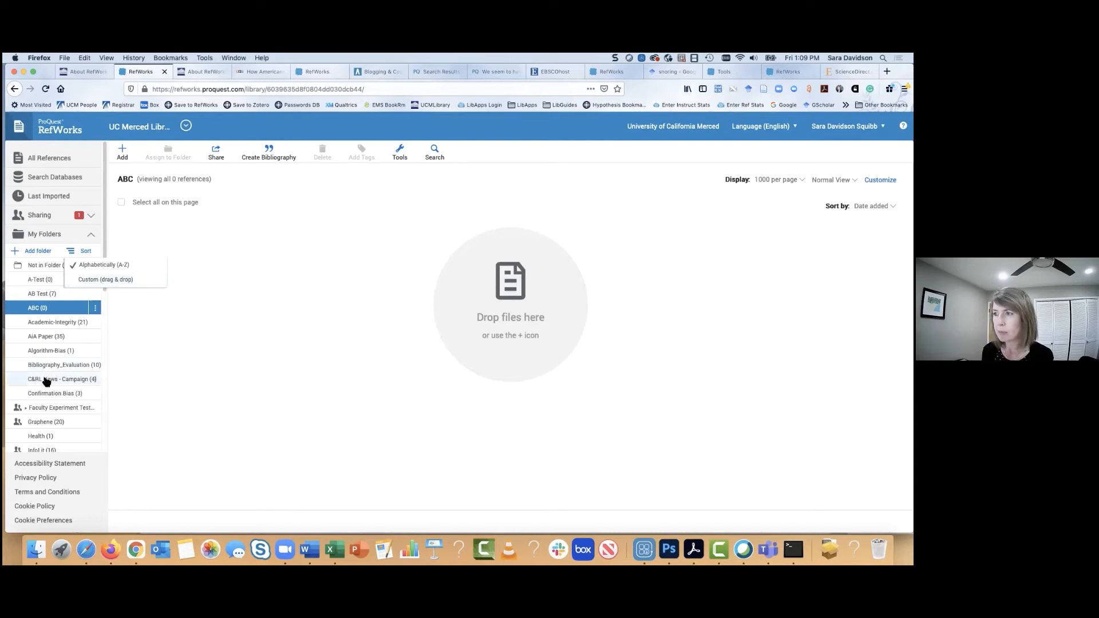
left_click_drag(41, 394, 38, 298)
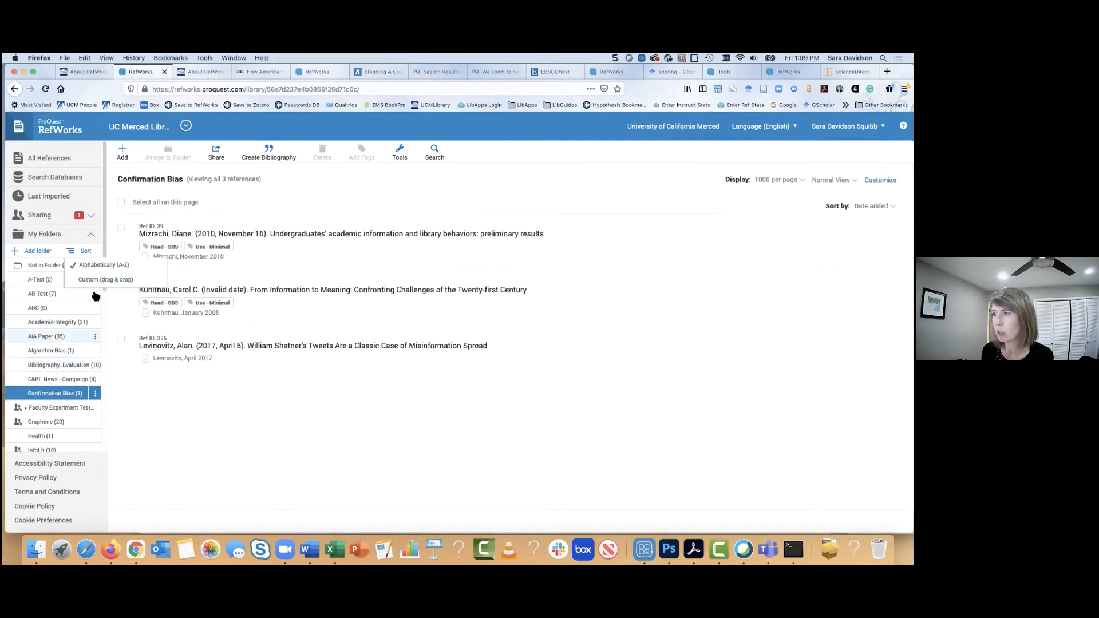
left_click(97, 281)
left_click_drag(45, 394, 46, 279)
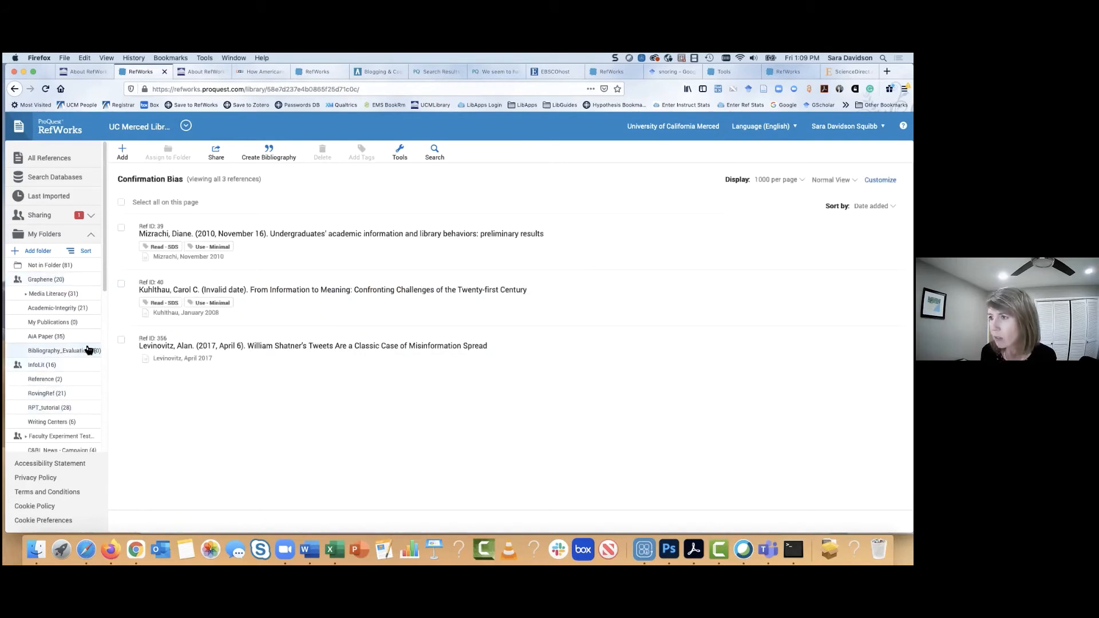
scroll(86, 350, "down", 3)
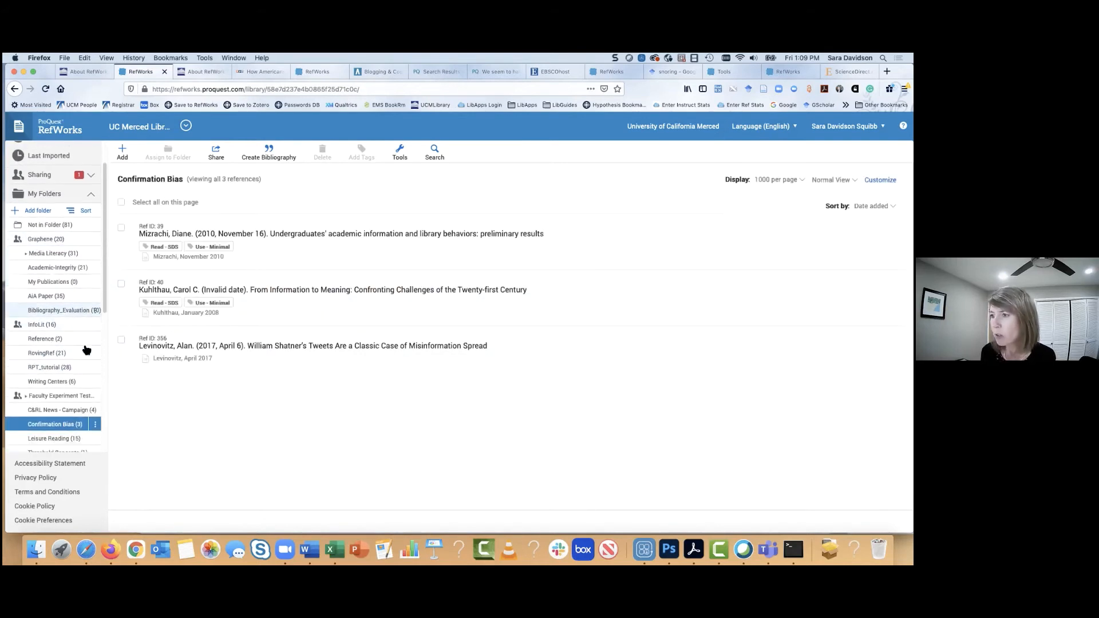
left_click_drag(45, 420, 51, 229)
scroll(40, 286, "up", 3)
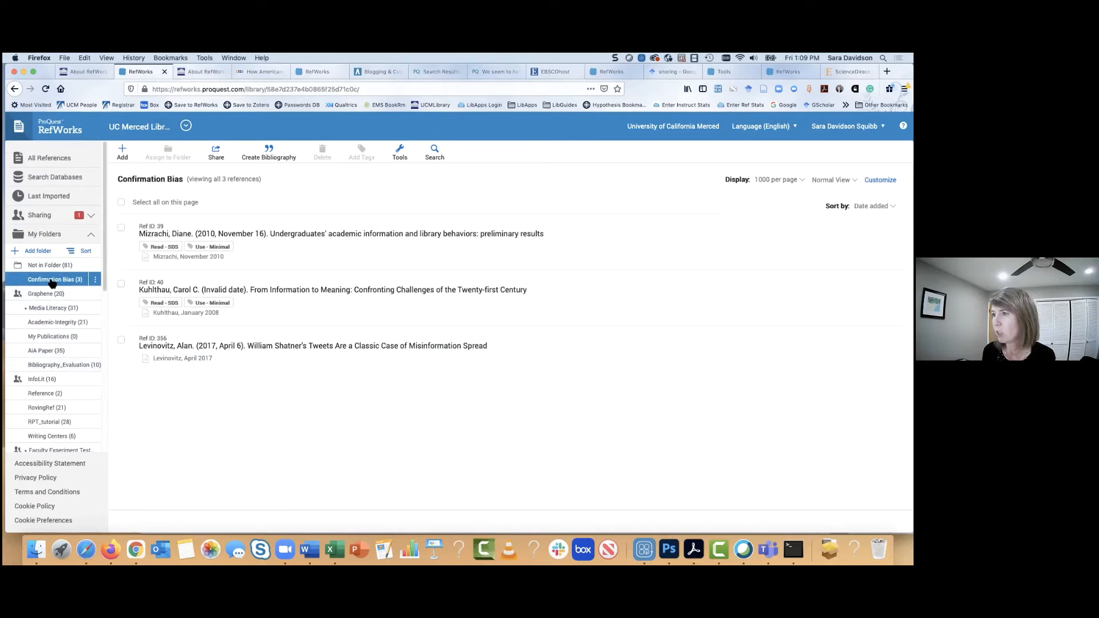
left_click(85, 252)
left_click(91, 265)
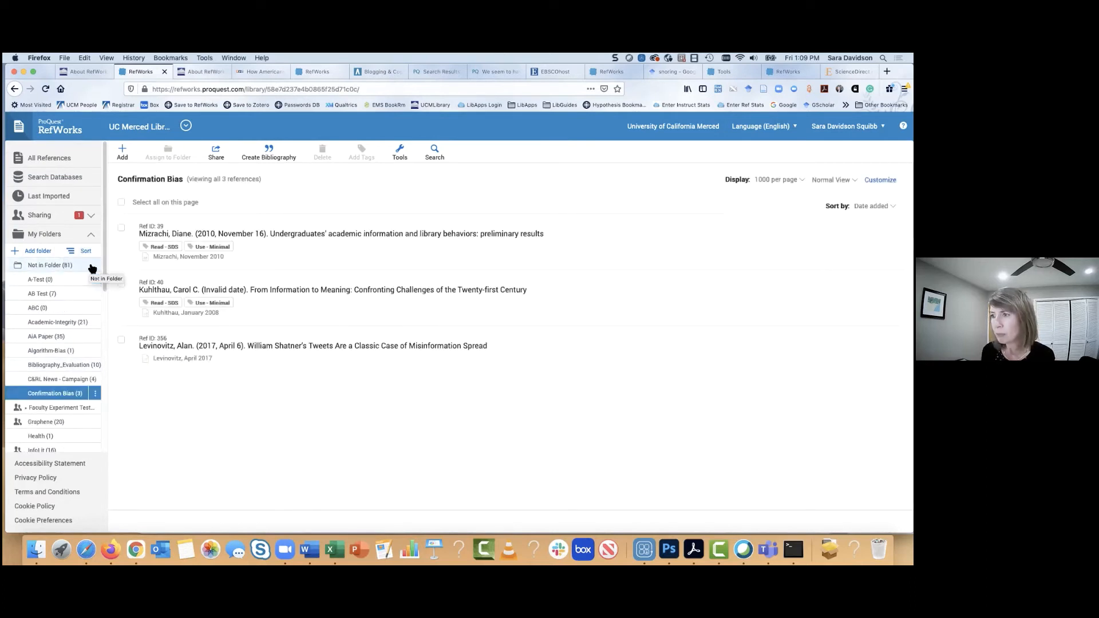
From the Leisure Reading folder's menu, tick the About Flipster reference (Ref ID 424).
scroll(71, 345, "down", 1)
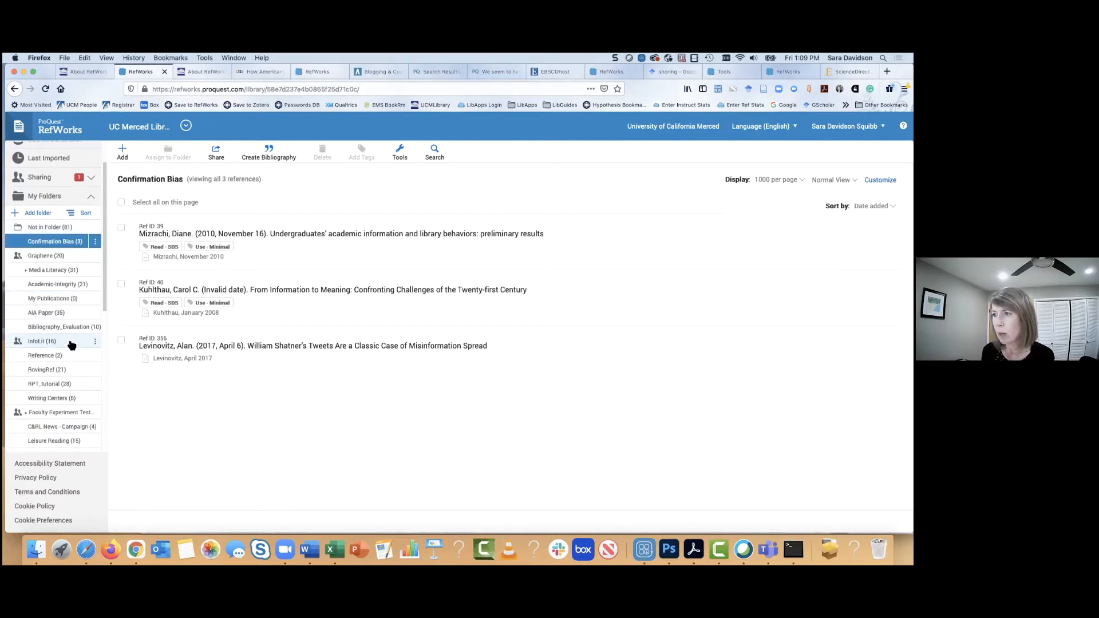
scroll(85, 290, "down", 2)
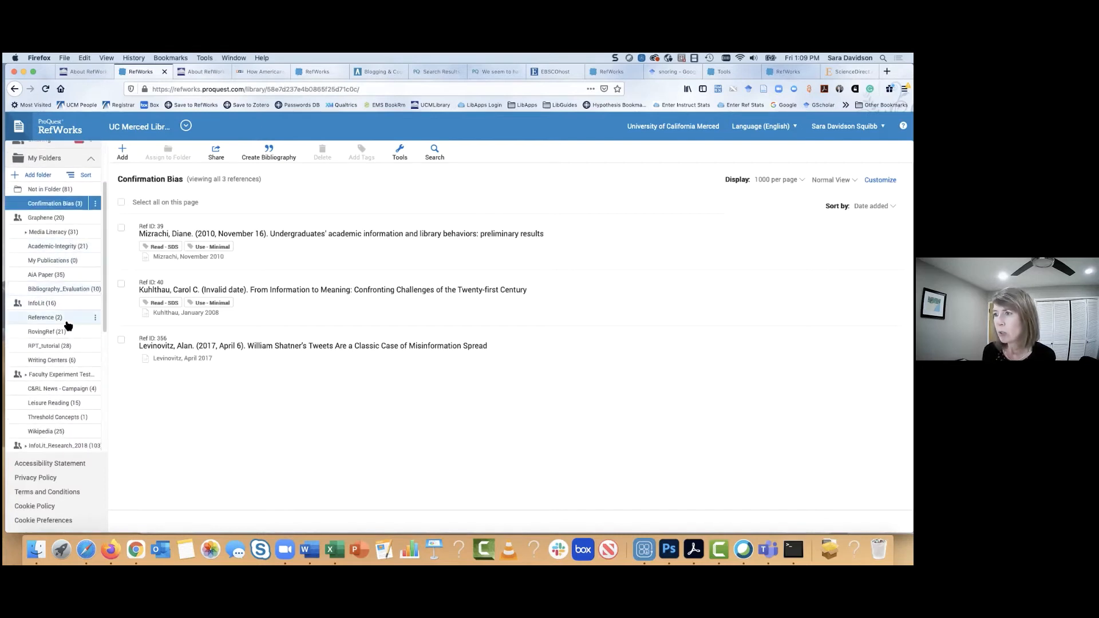
scroll(90, 314, "down", 2)
scroll(90, 315, "down", 1)
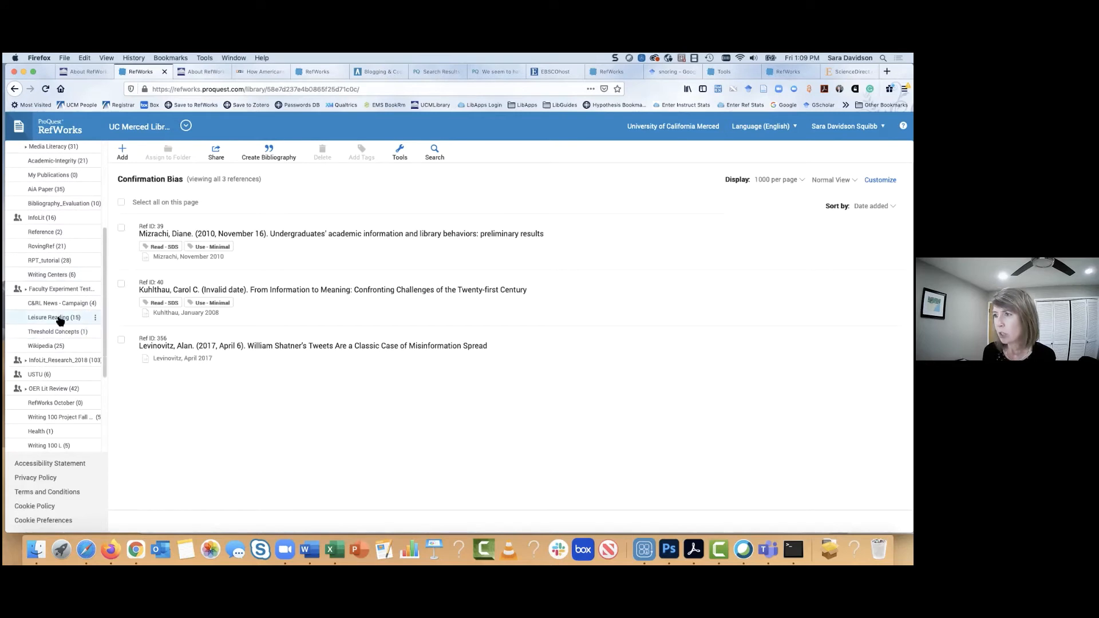
left_click(95, 317)
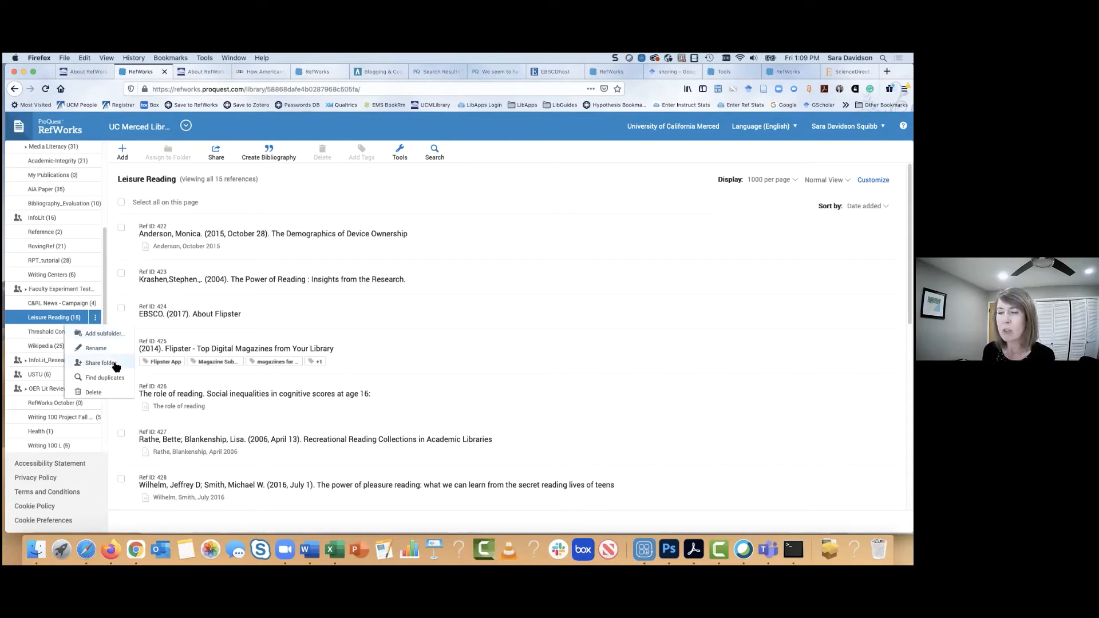
left_click(109, 303)
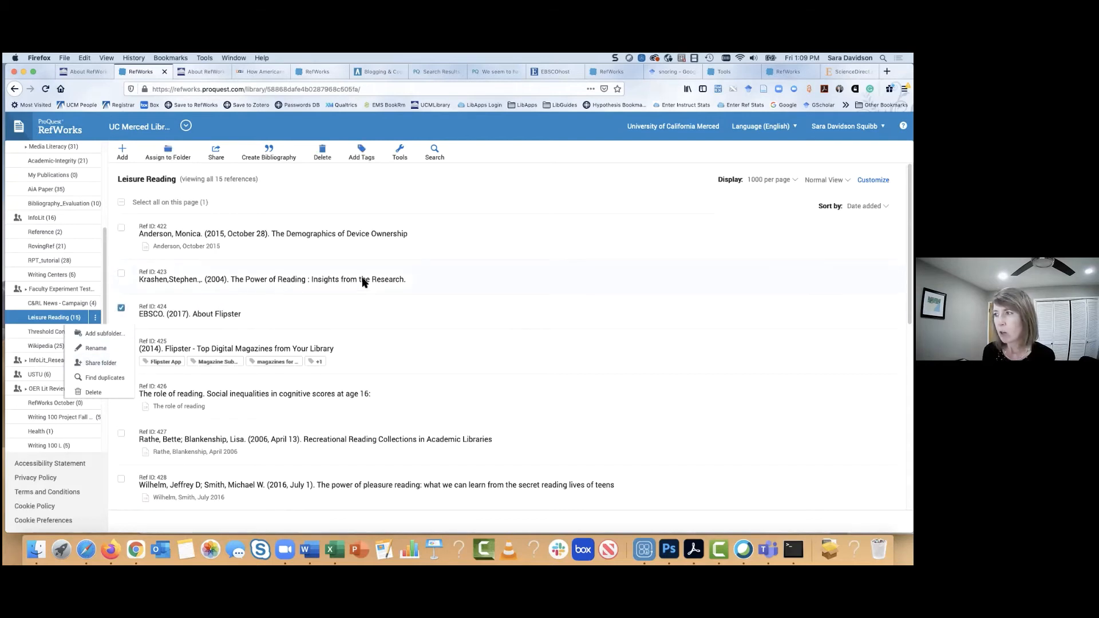
left_click(12, 320)
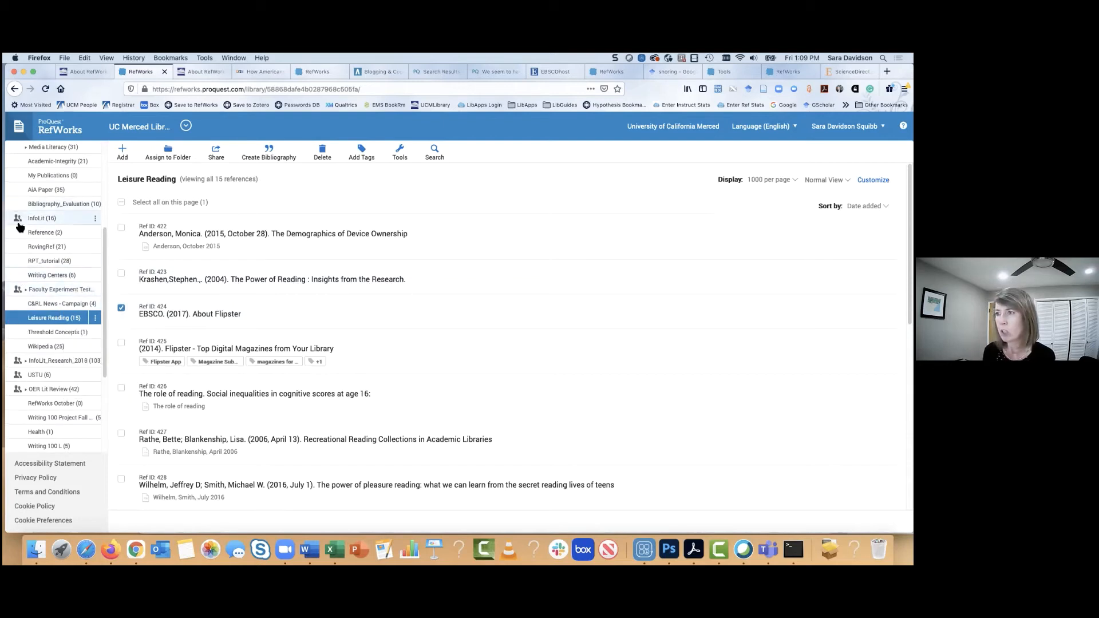
scroll(29, 269, "down", 4)
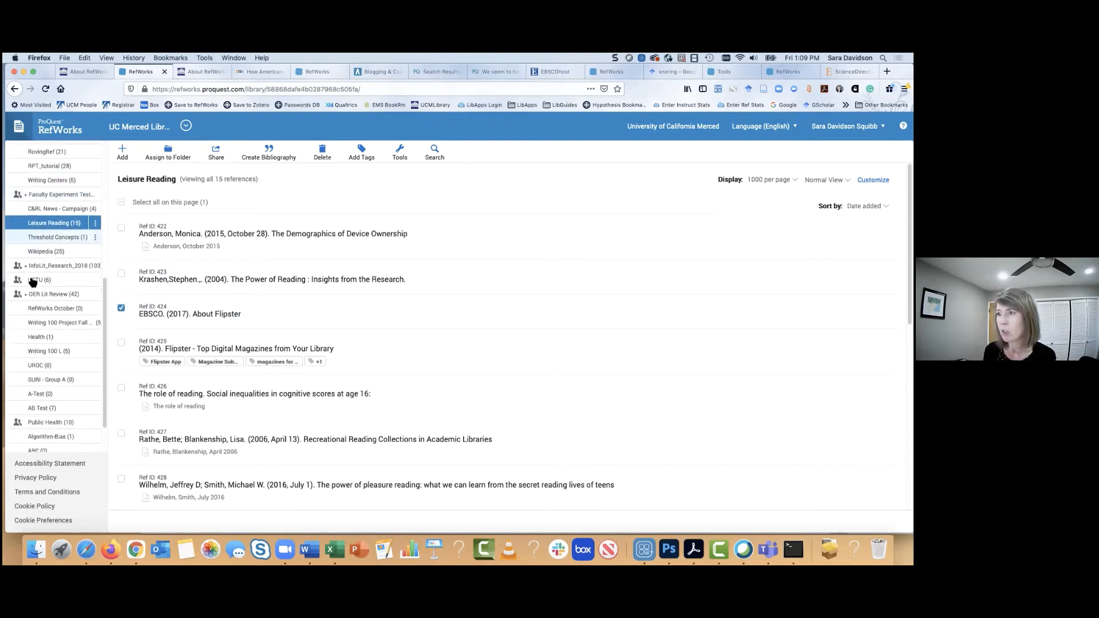
scroll(32, 282, "down", 1)
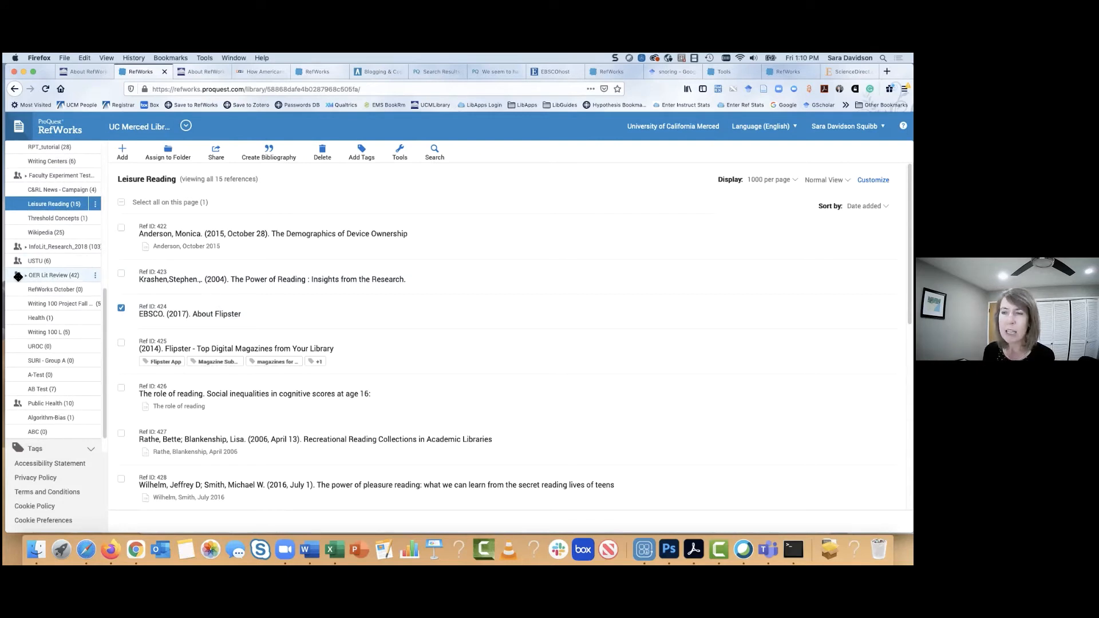
mouse_move(18, 277)
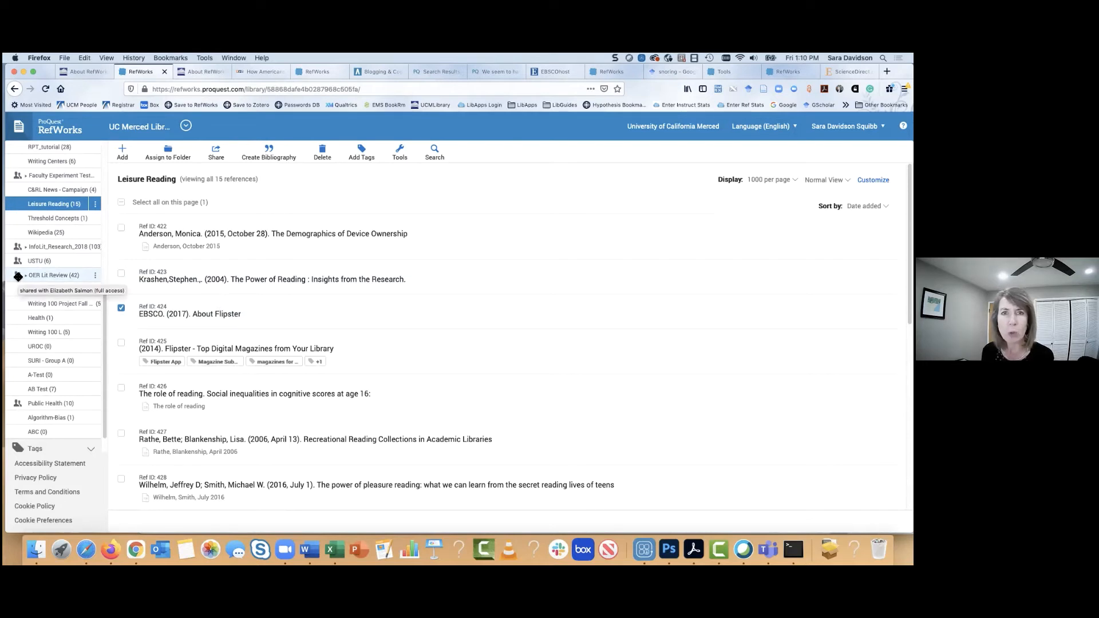
Look through OER Lit Review's sharing options, keep access at Can read, and close.
left_click(95, 277)
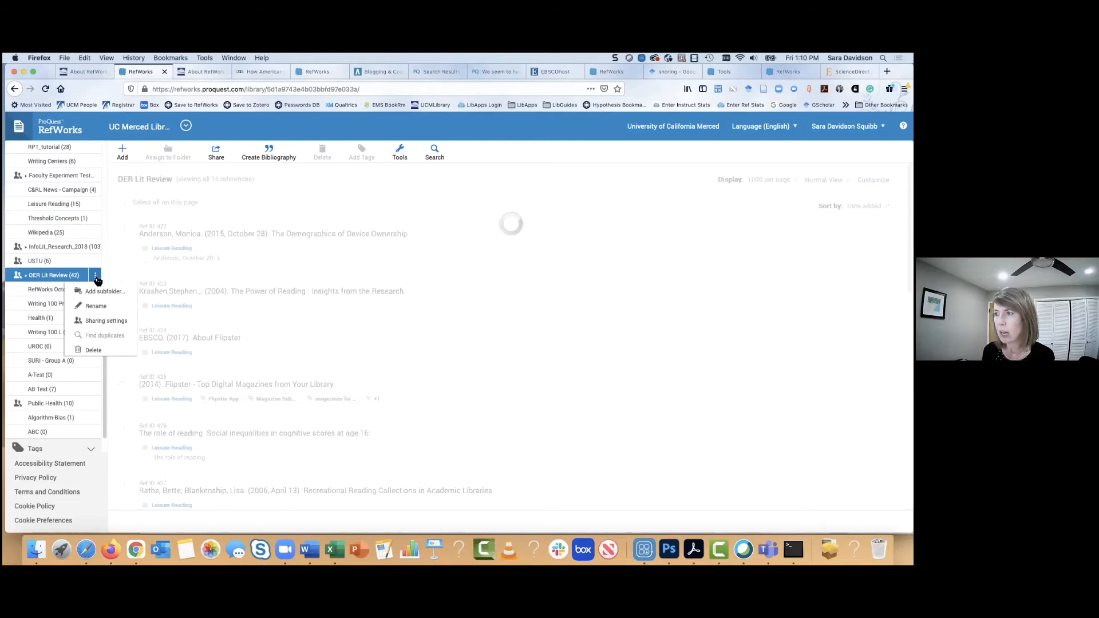
left_click(99, 324)
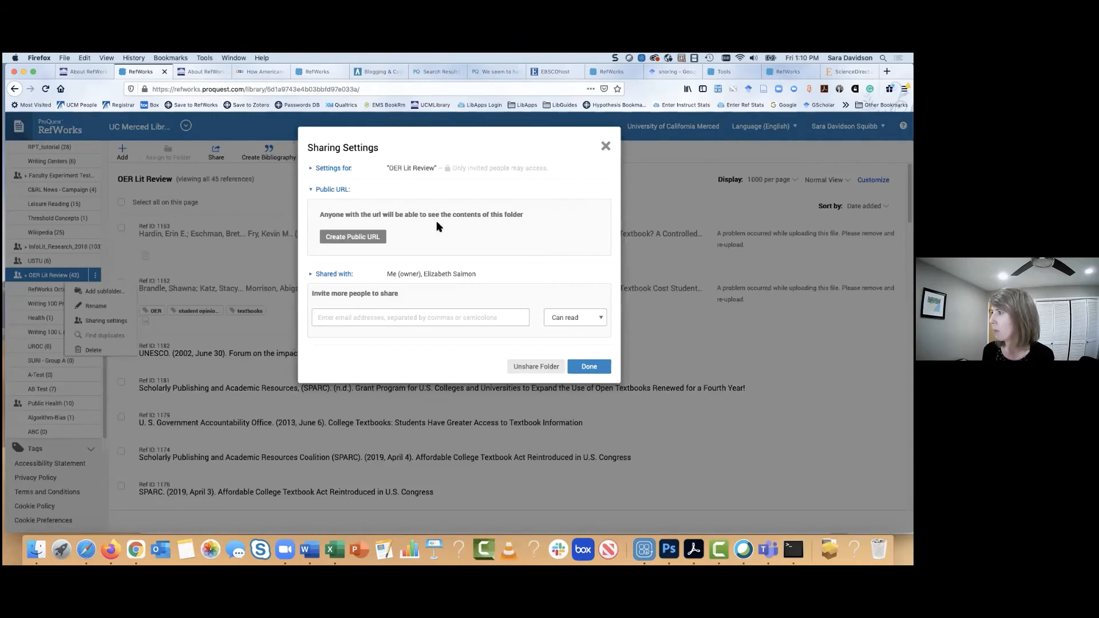
left_click(359, 241)
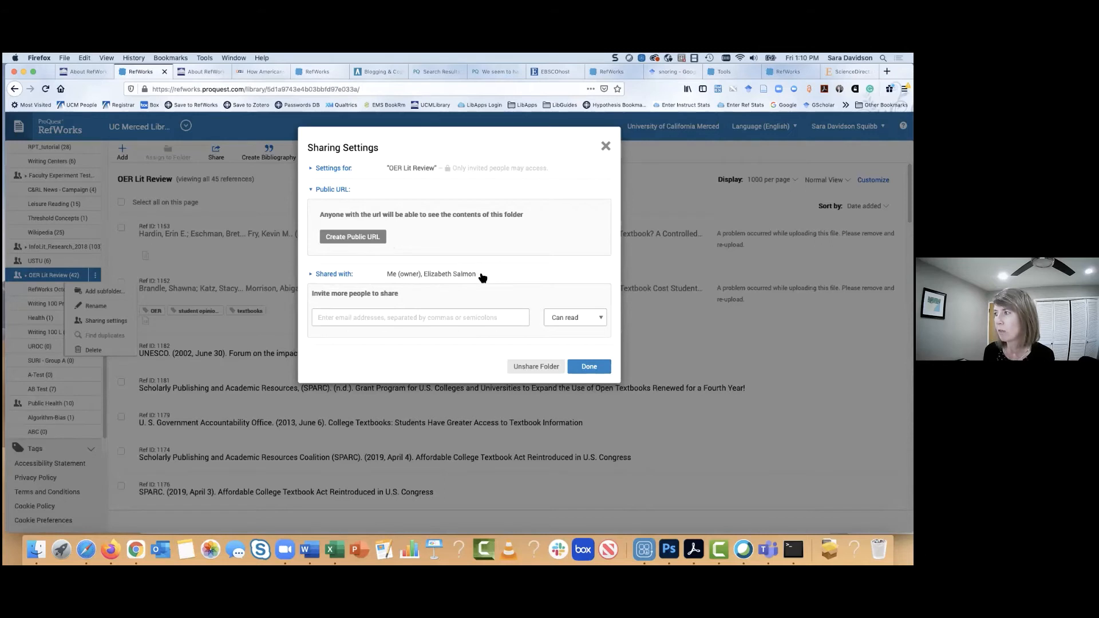
left_click(330, 319)
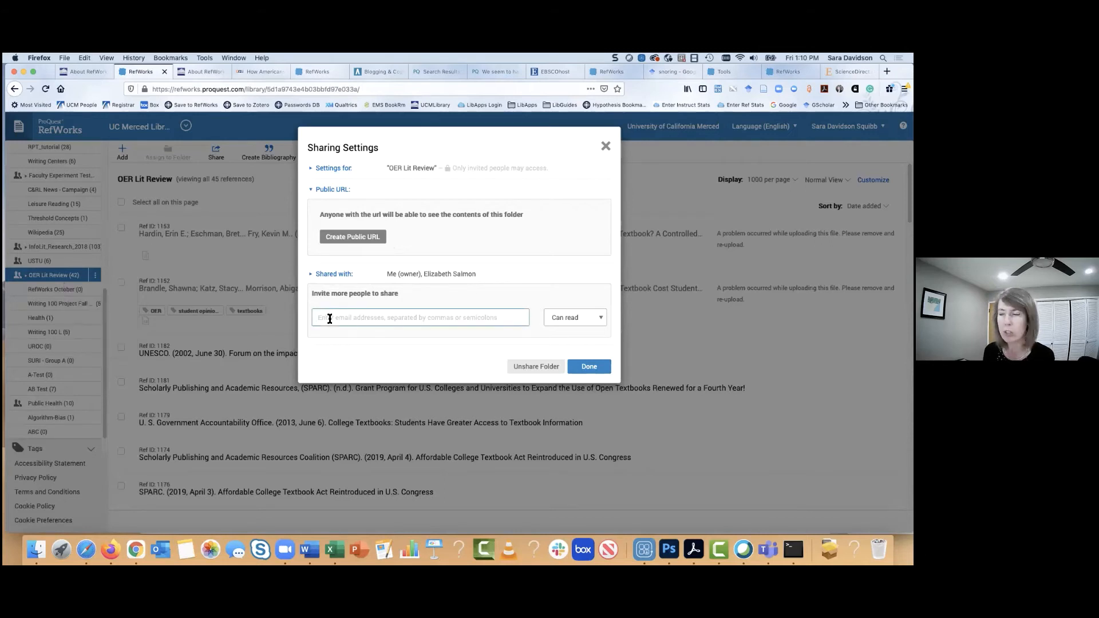
left_click(604, 321)
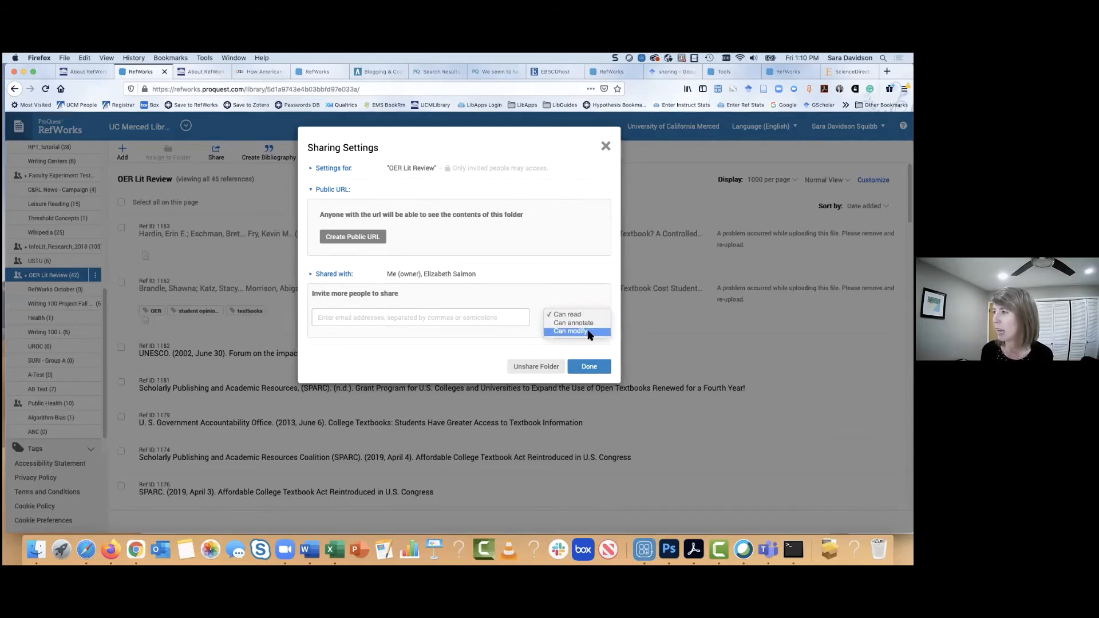
left_click(447, 353)
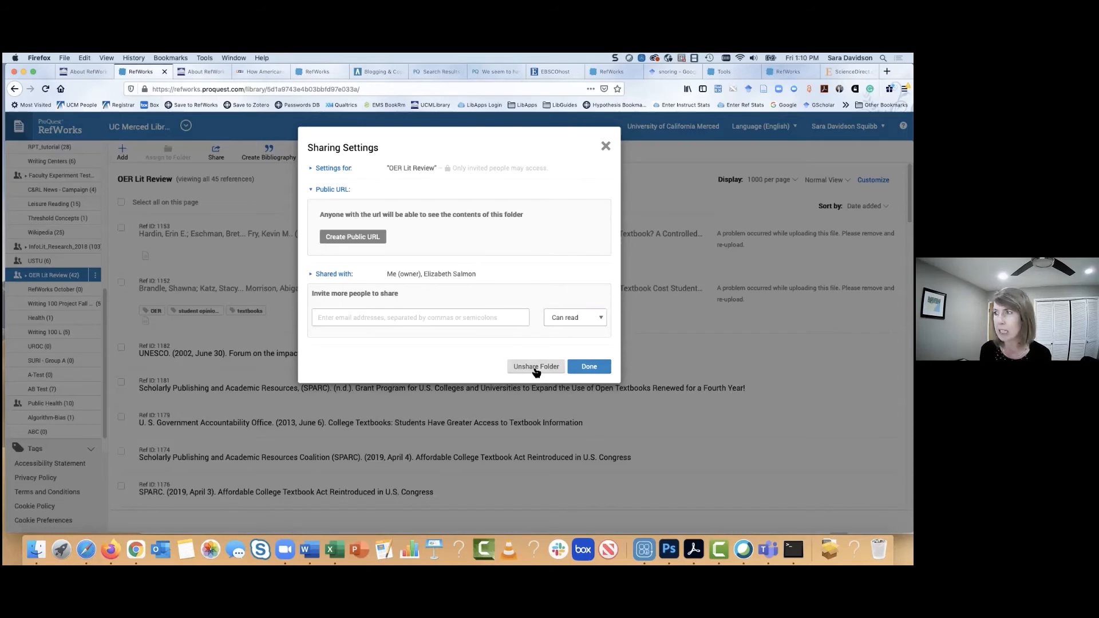
left_click(606, 147)
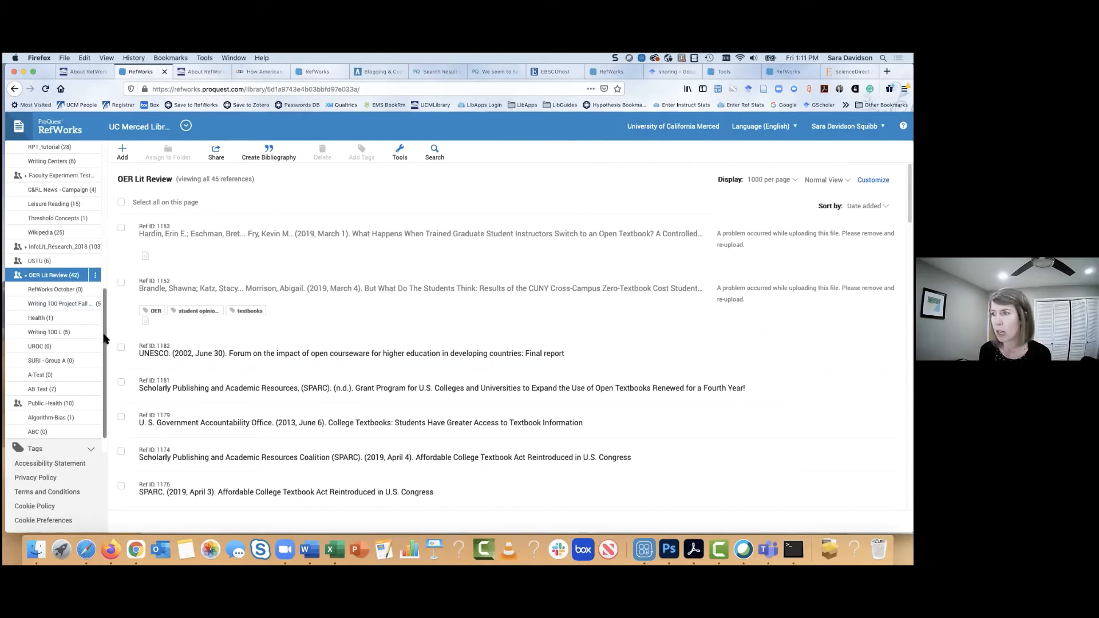
scroll(103, 338, "down", 1)
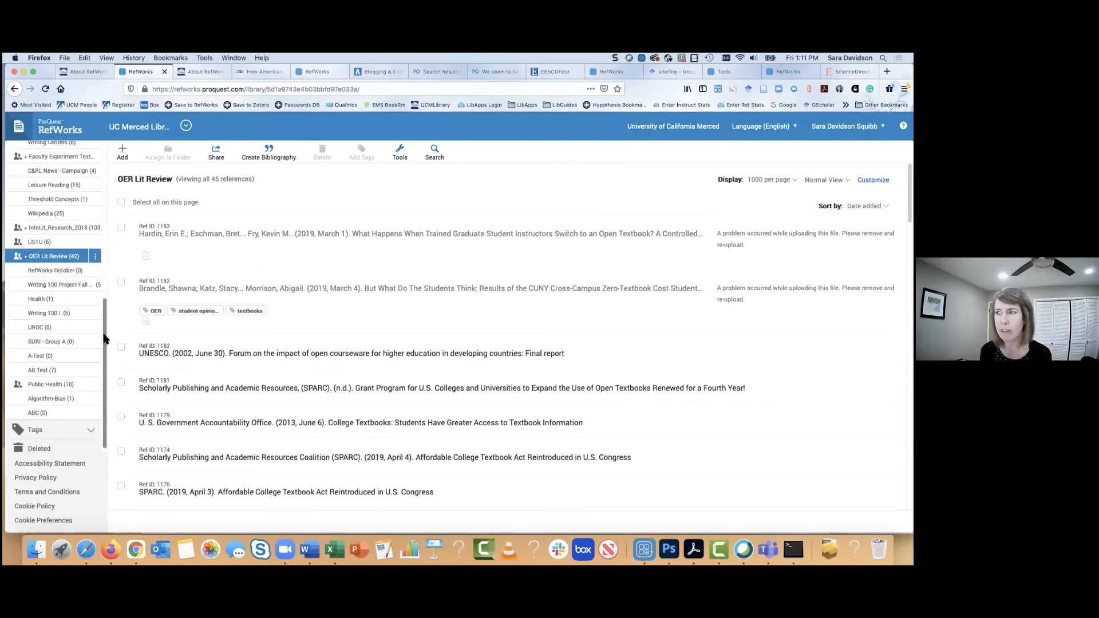
scroll(69, 282, "up", 10)
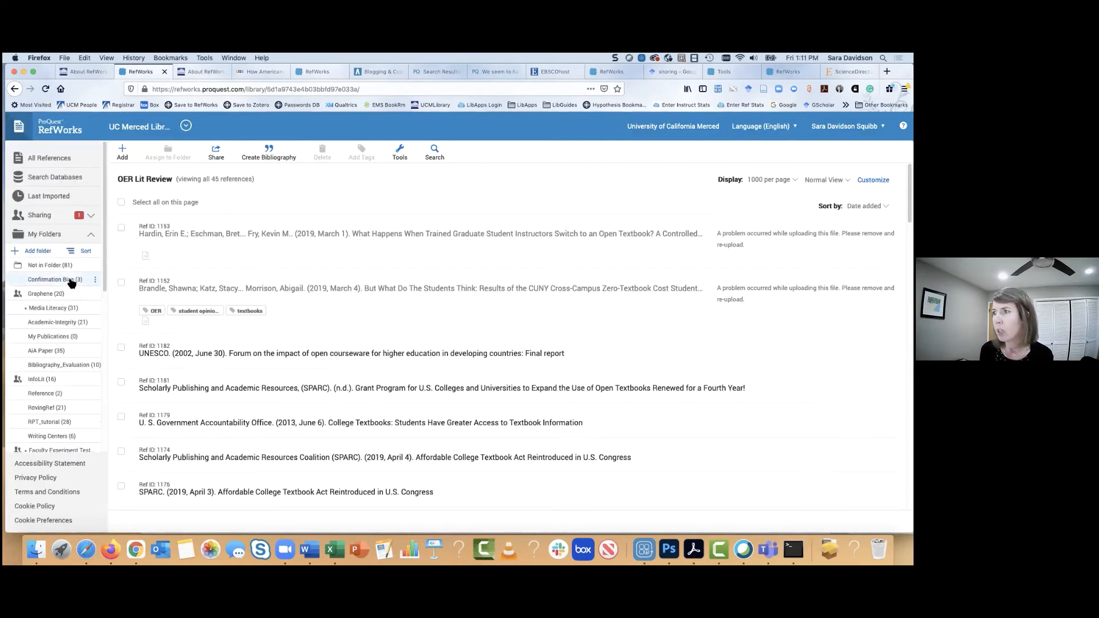
left_click(29, 240)
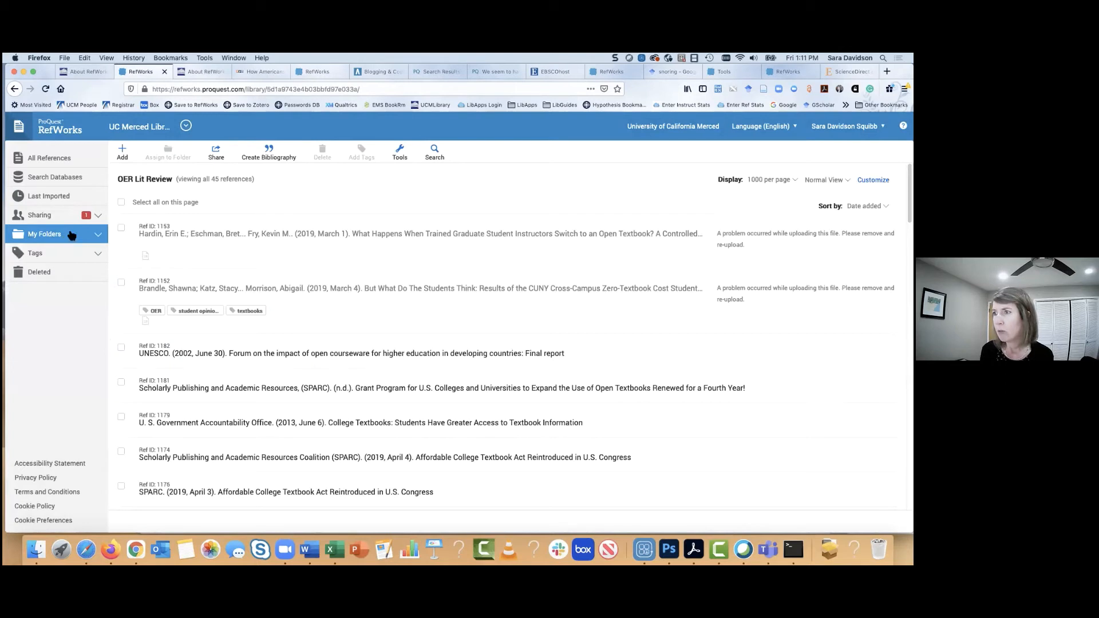
left_click(35, 217)
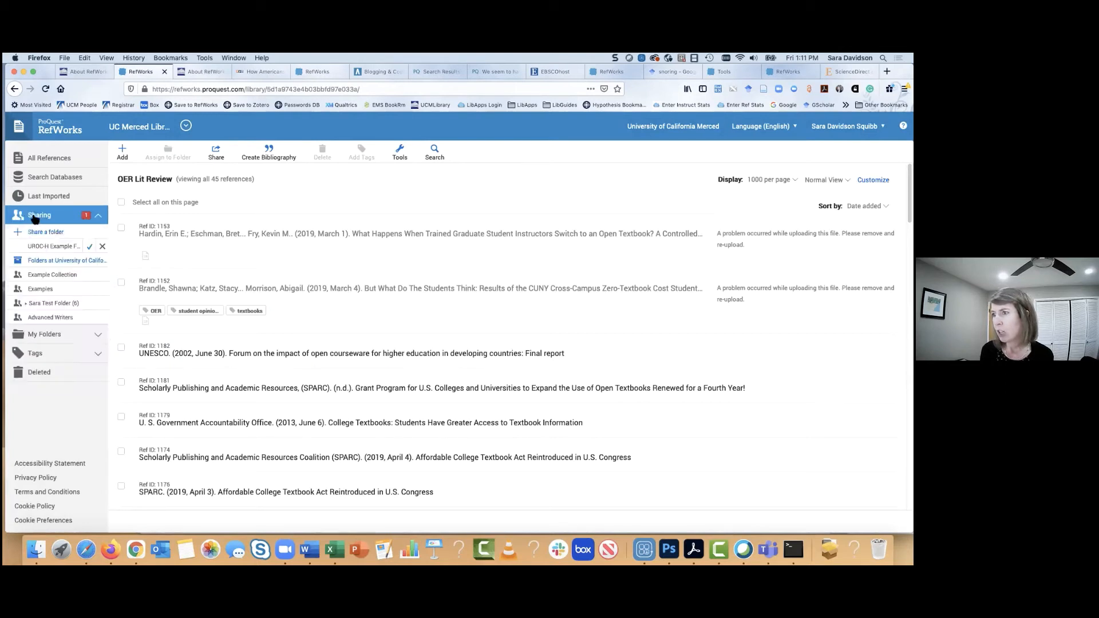
mouse_move(33, 254)
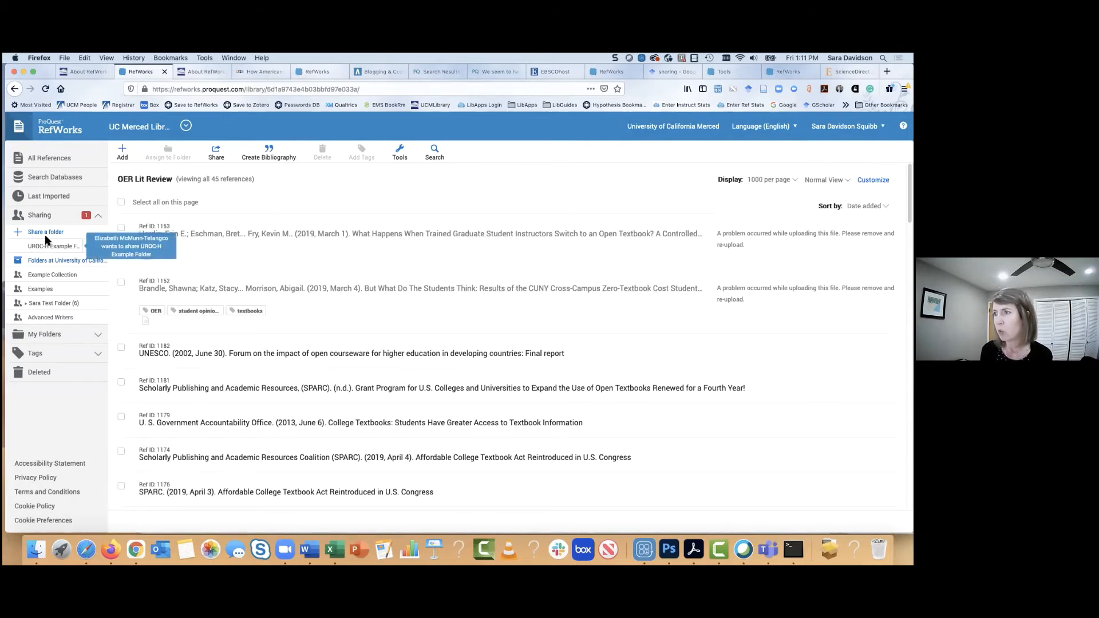
left_click(47, 218)
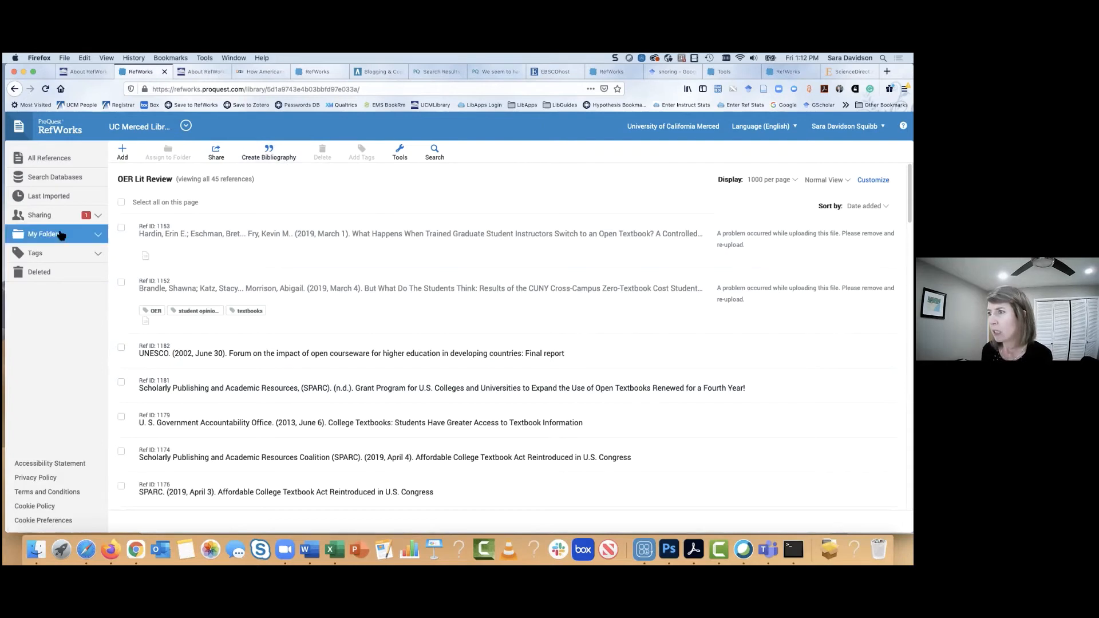
left_click(98, 235)
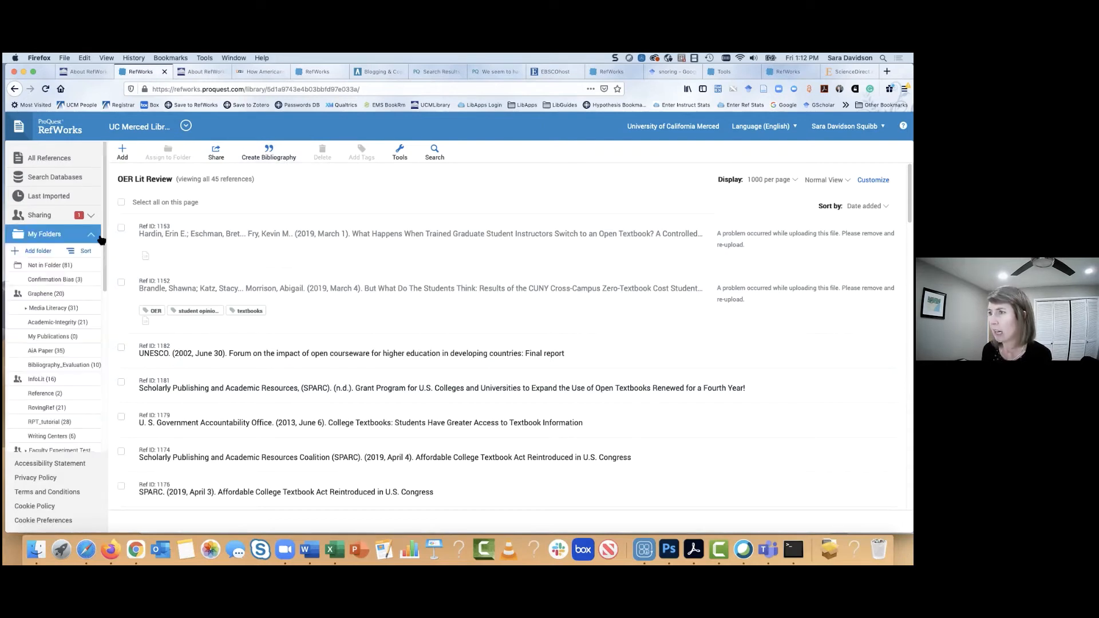
Create an MLA 8th Edition bibliography from the 20-reference Graphene folder.
left_click(36, 295)
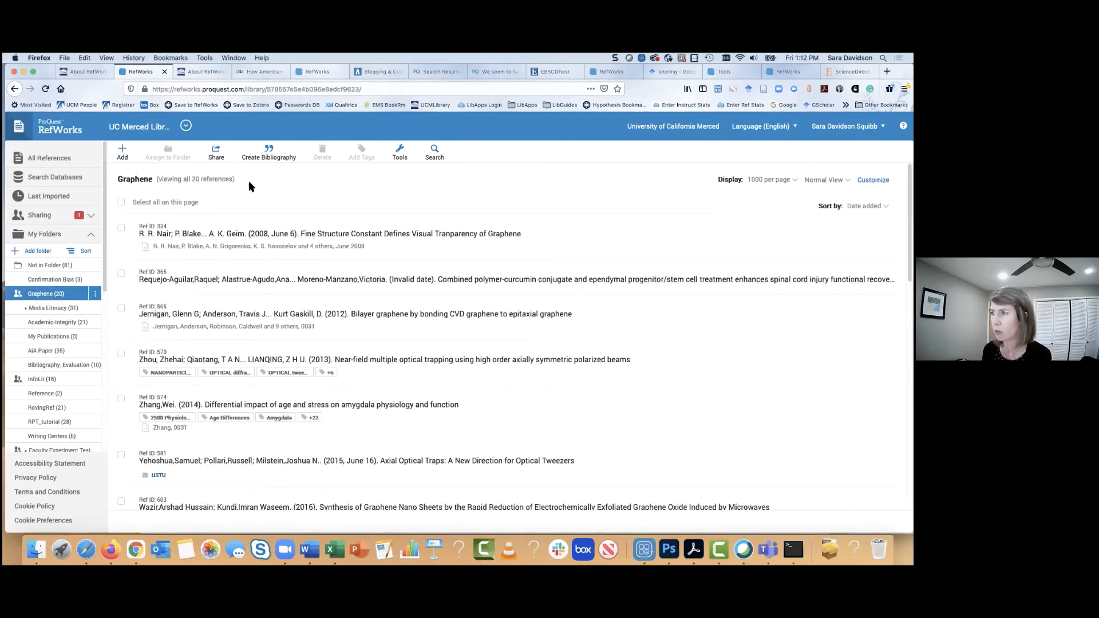
left_click(275, 152)
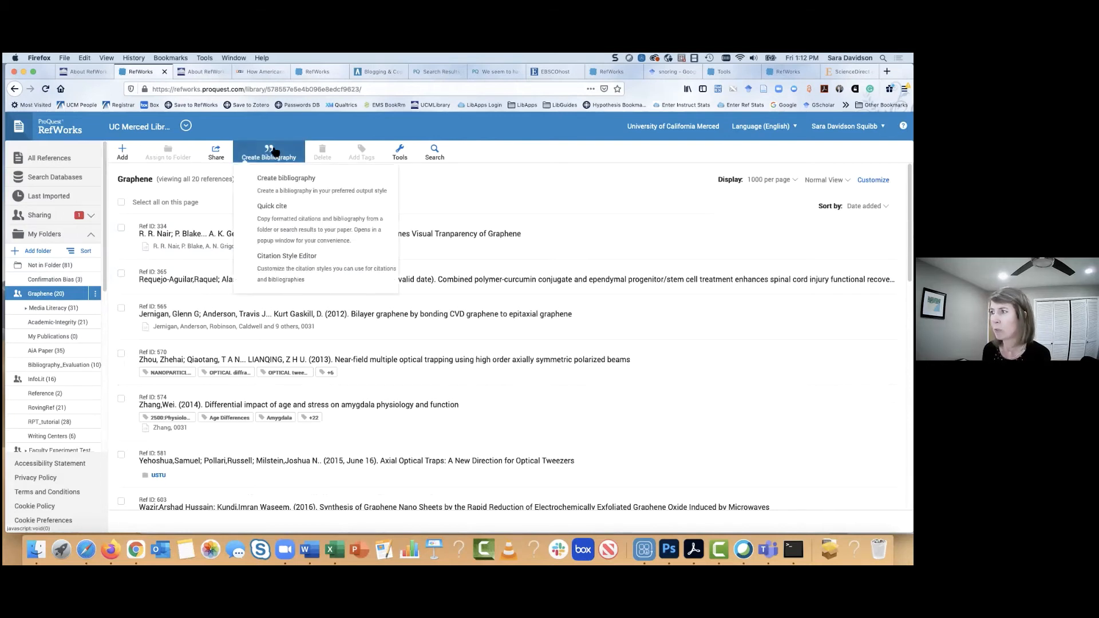
left_click(281, 182)
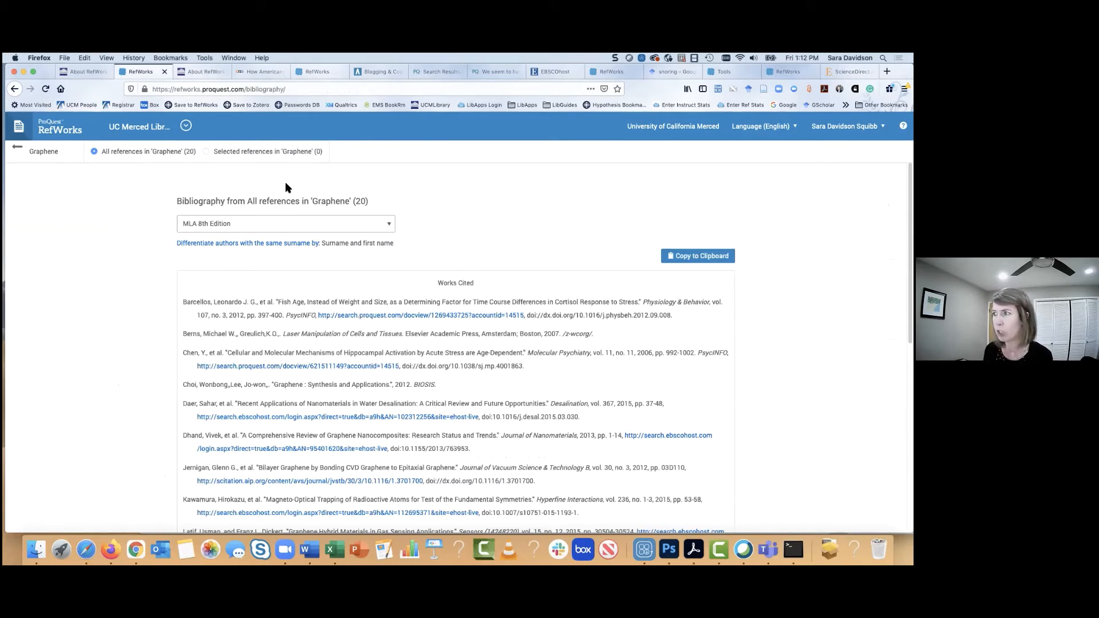
left_click_drag(312, 202, 378, 202)
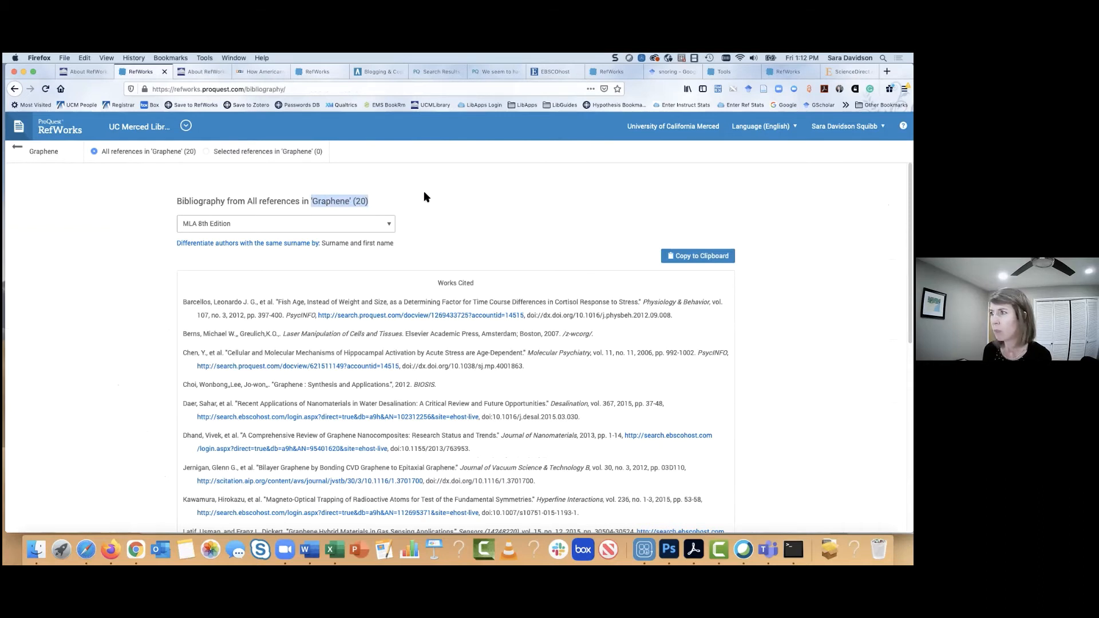
scroll(421, 196, "down", 2)
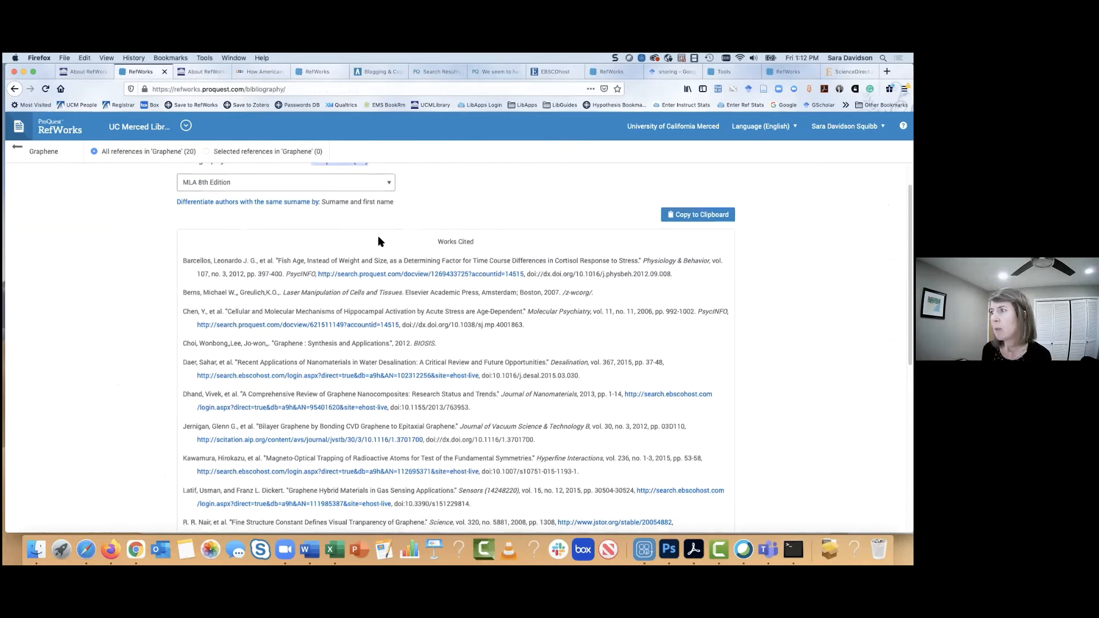
scroll(401, 231, "down", 1)
Copy the Works Cited list to the clipboard and scroll through its entries.
left_click_drag(437, 230, 479, 229)
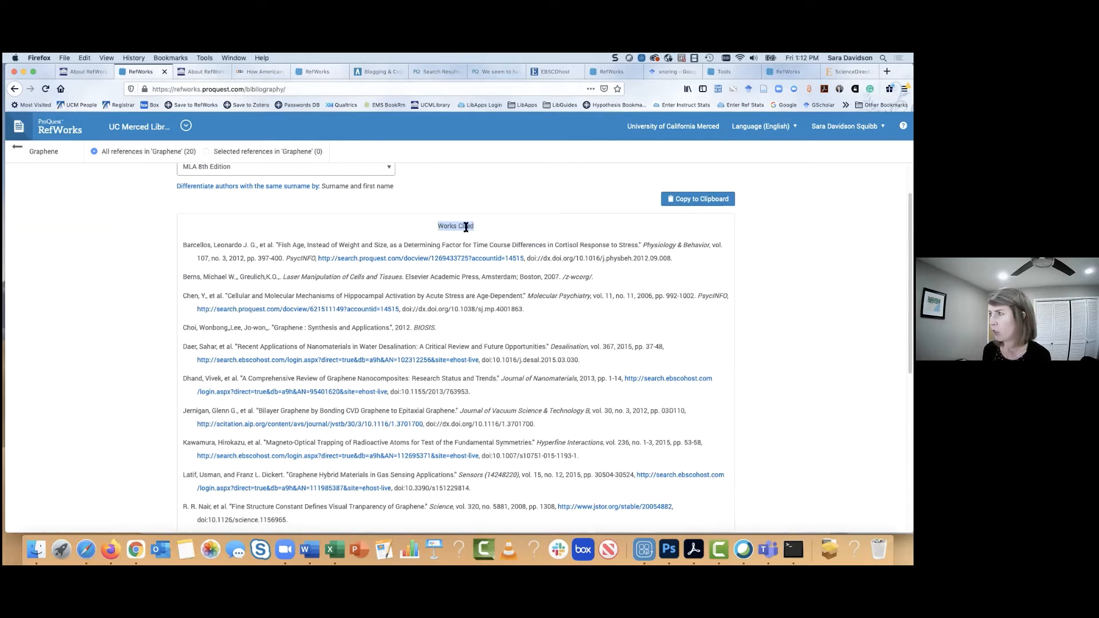
left_click(430, 229)
left_click_drag(437, 226, 478, 225)
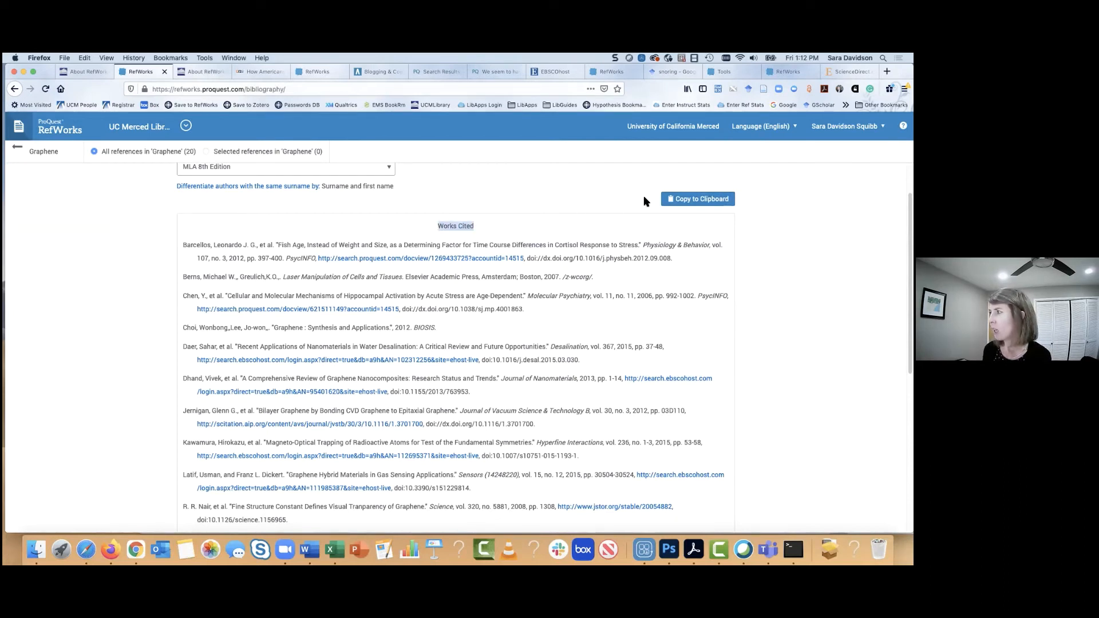
left_click(700, 198)
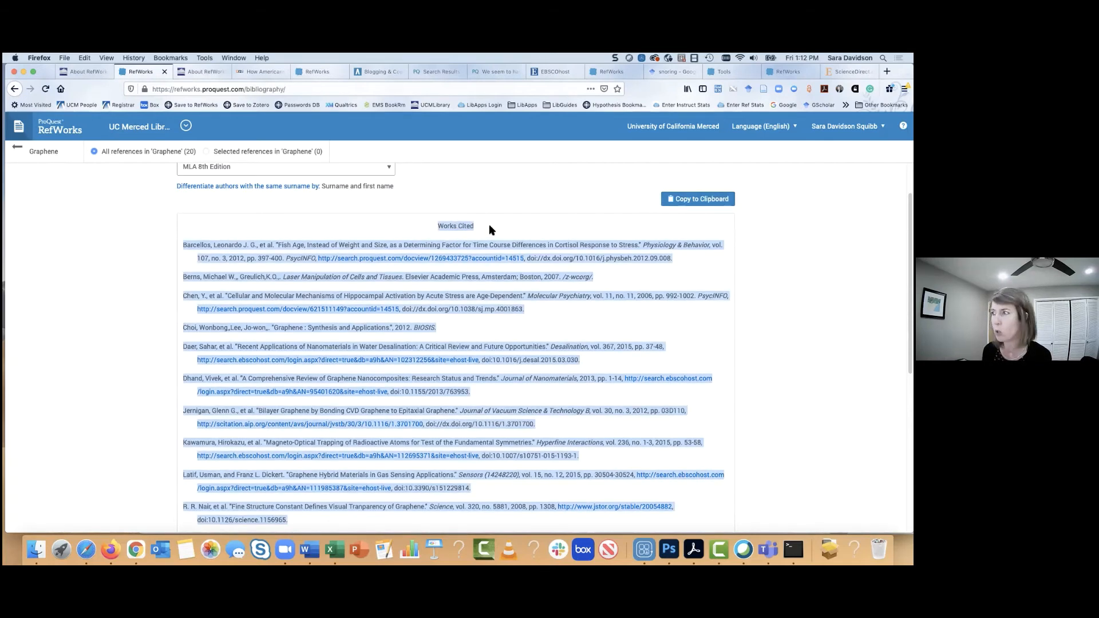
left_click(481, 229)
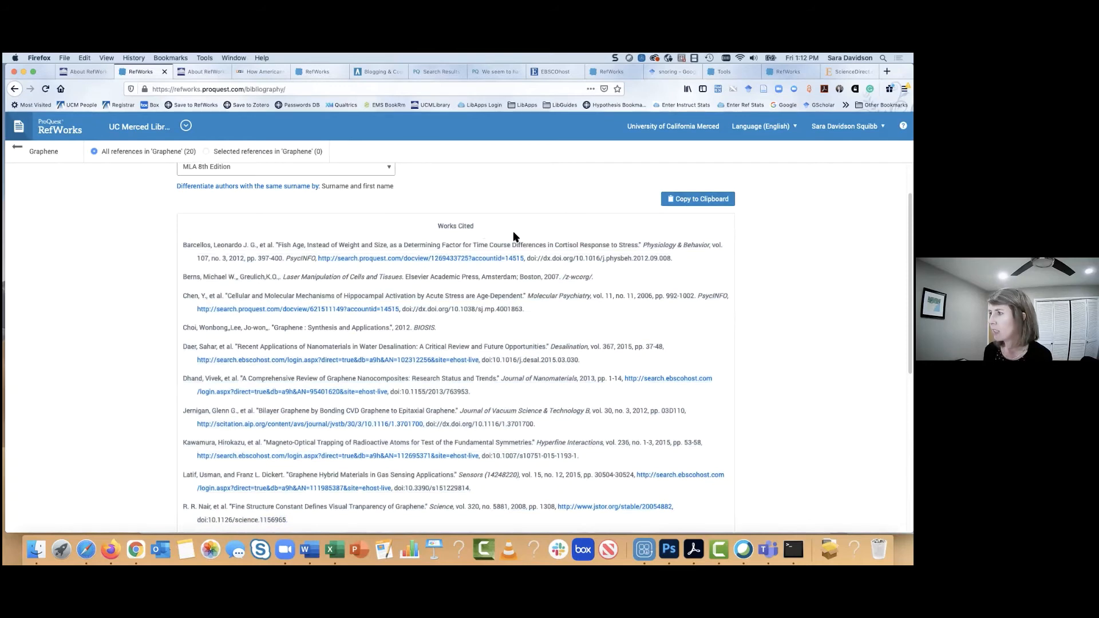
scroll(586, 235, "down", 4)
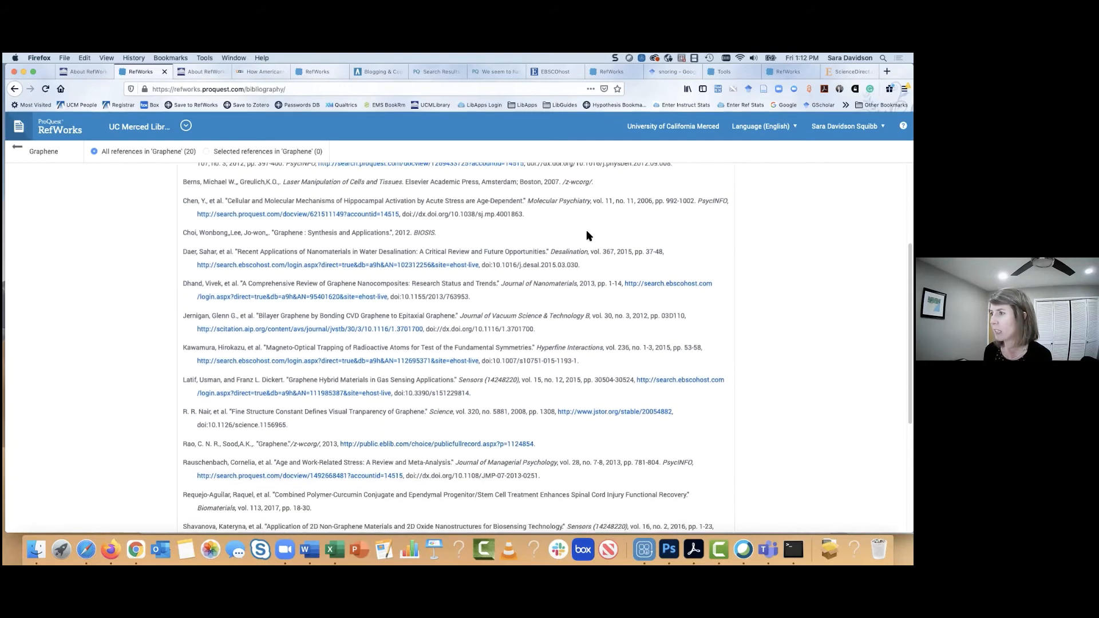
scroll(588, 235, "down", 6)
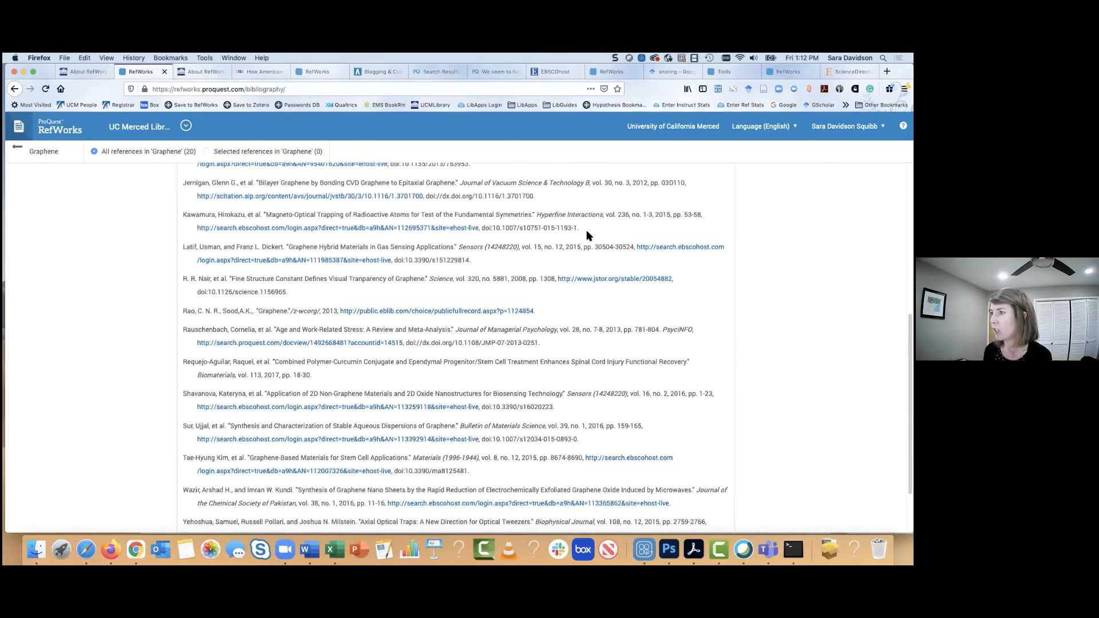
scroll(587, 235, "down", 3)
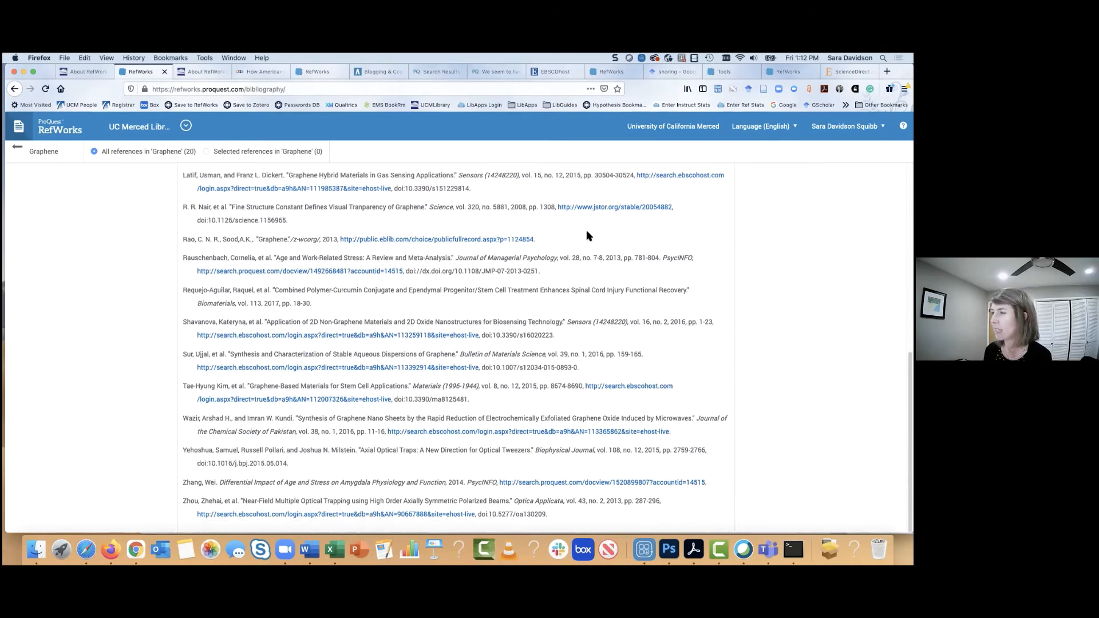
scroll(589, 236, "up", 15)
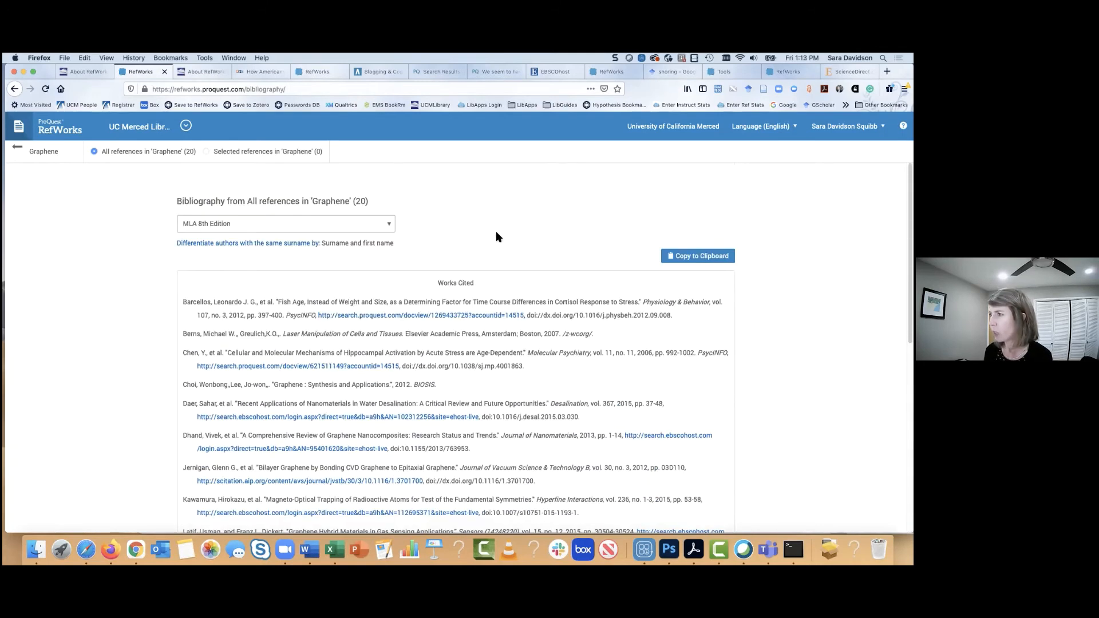
left_click(384, 224)
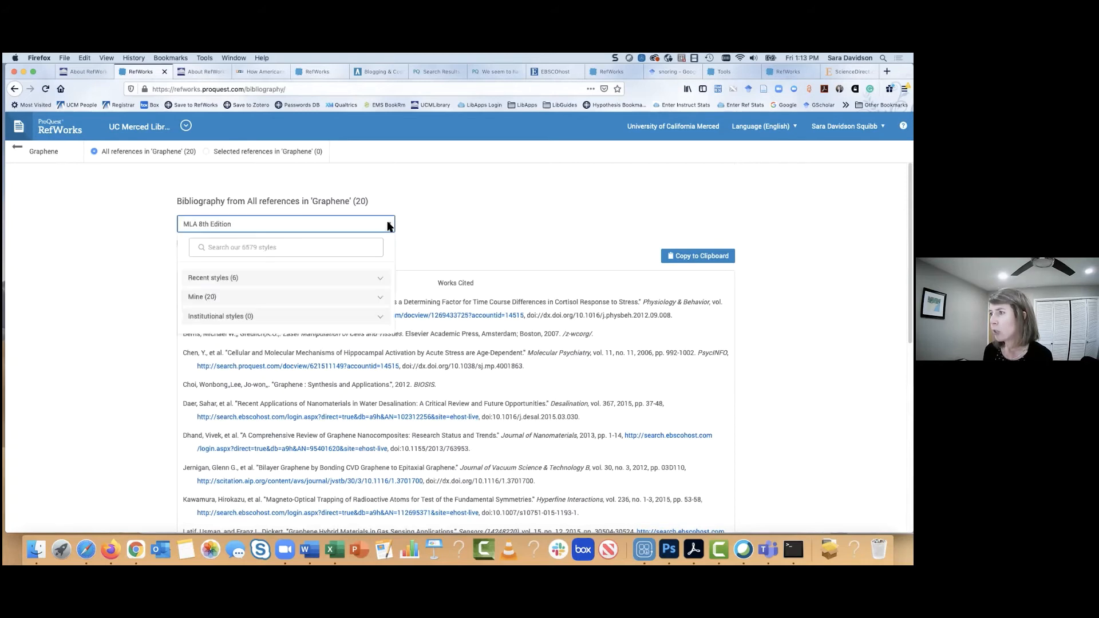
left_click(248, 246)
type("ieee")
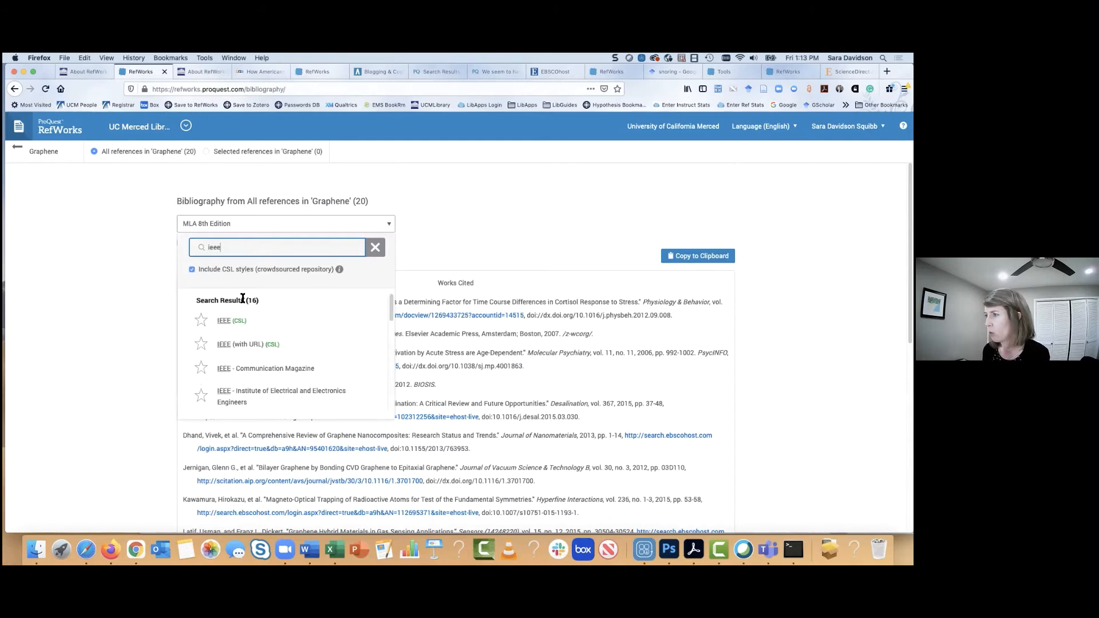
left_click(227, 324)
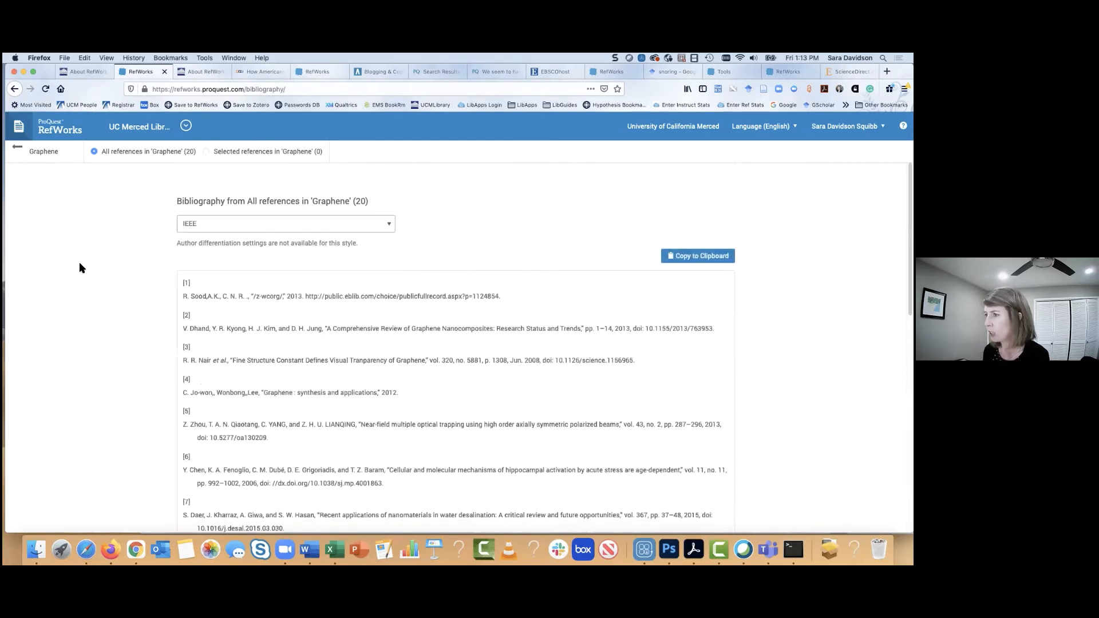
scroll(85, 267, "down", 1)
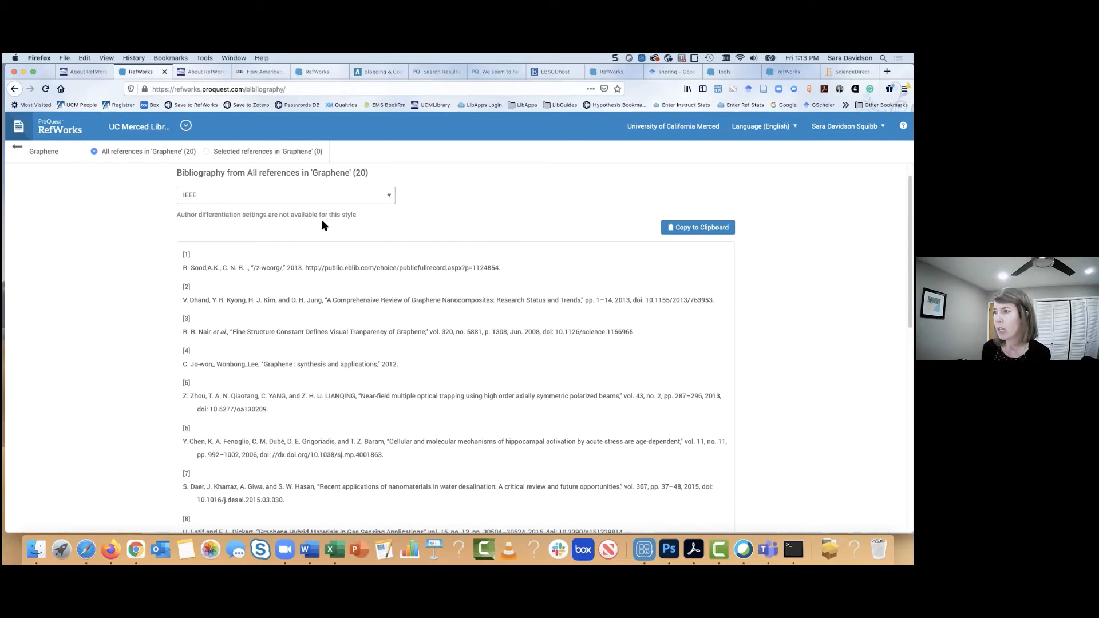
scroll(303, 269, "down", 2)
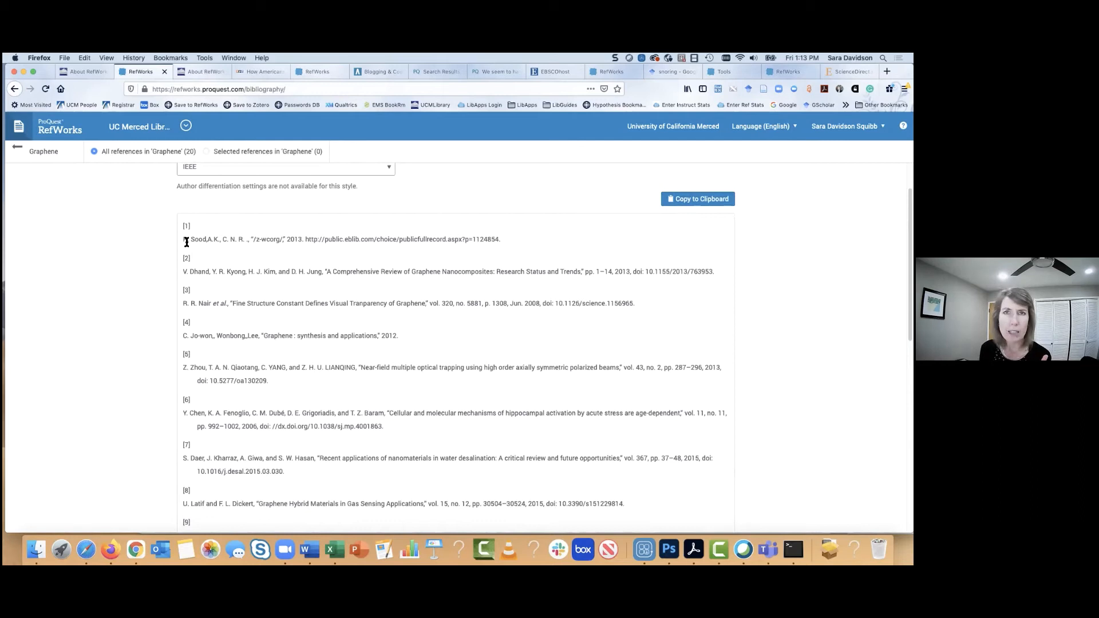
scroll(211, 241, "up", 2)
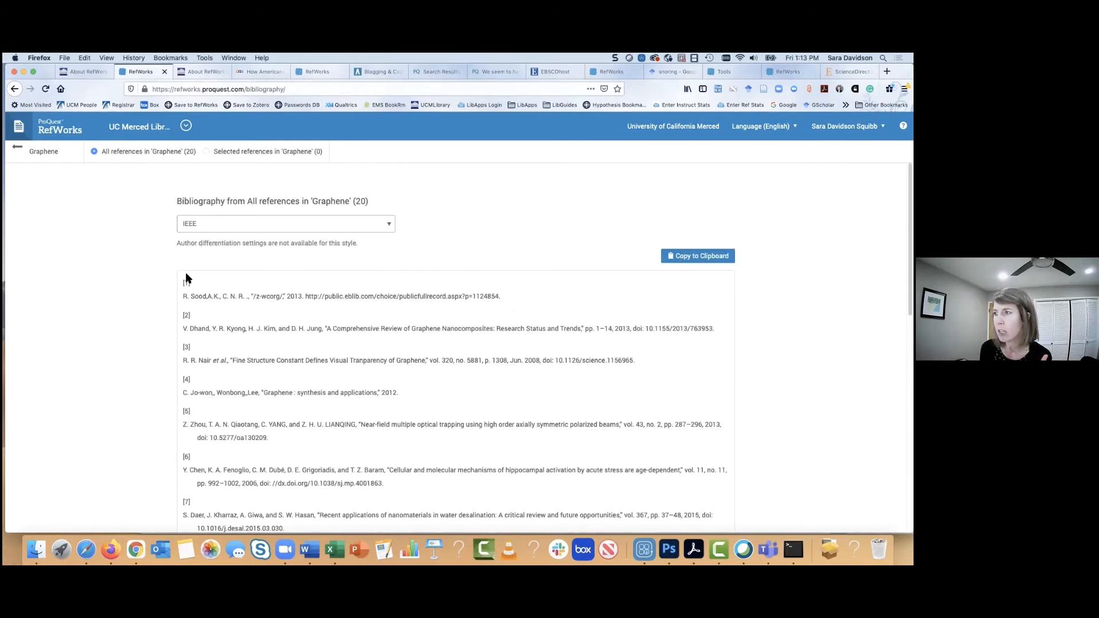
left_click_drag(183, 284, 583, 428)
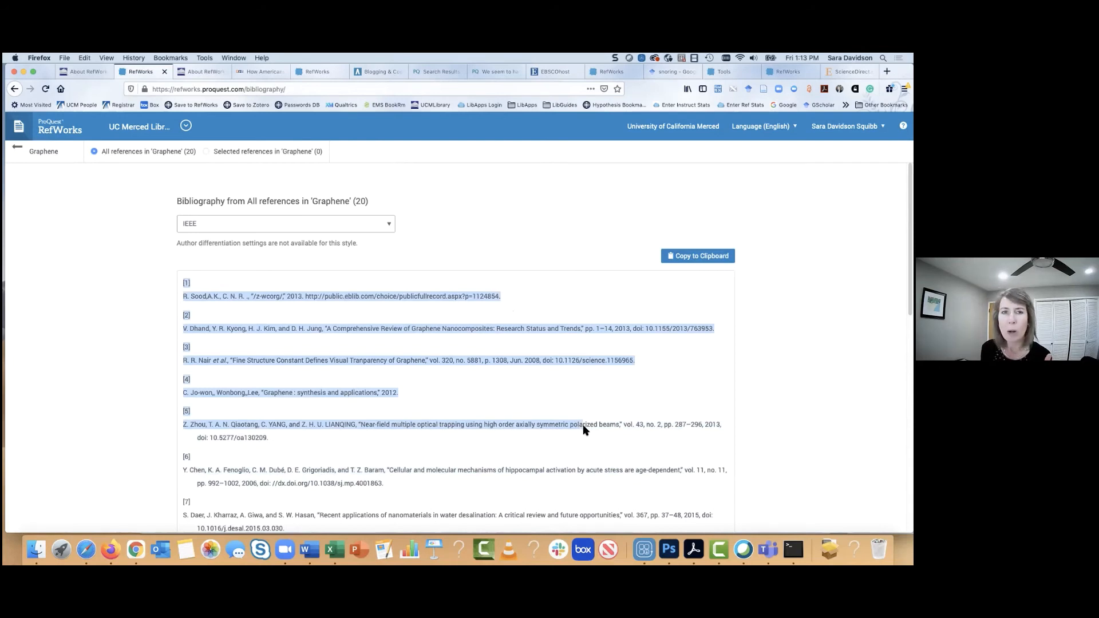
left_click(344, 282)
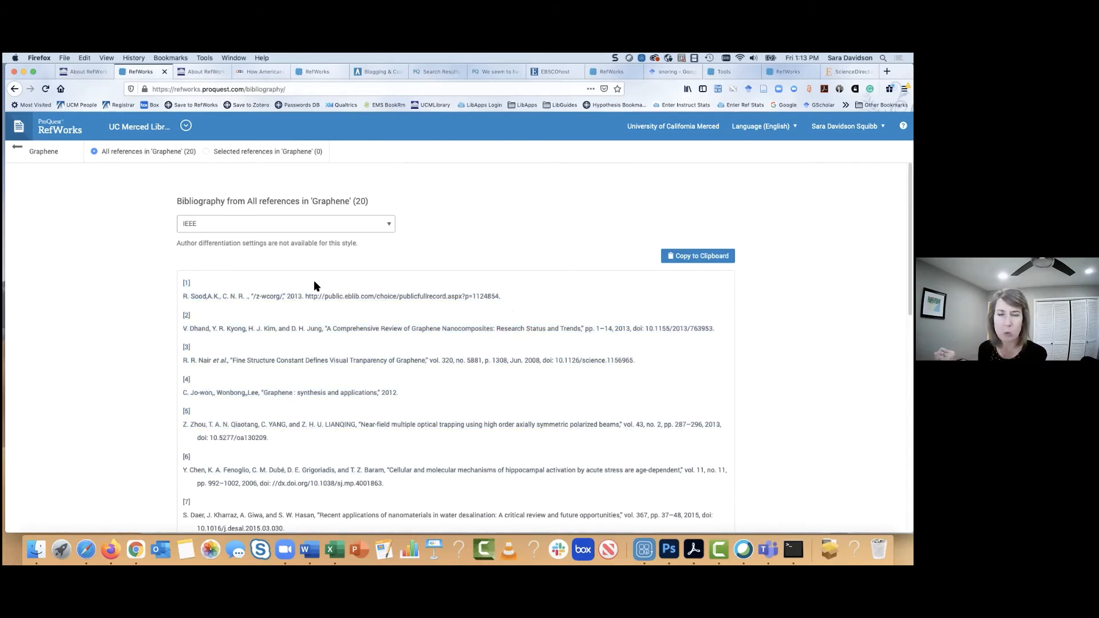
Search 'apa 7th' and apply APA 7th (basic) - No Case Changes to the Graphene bibliography.
left_click(388, 225)
double_click(216, 248)
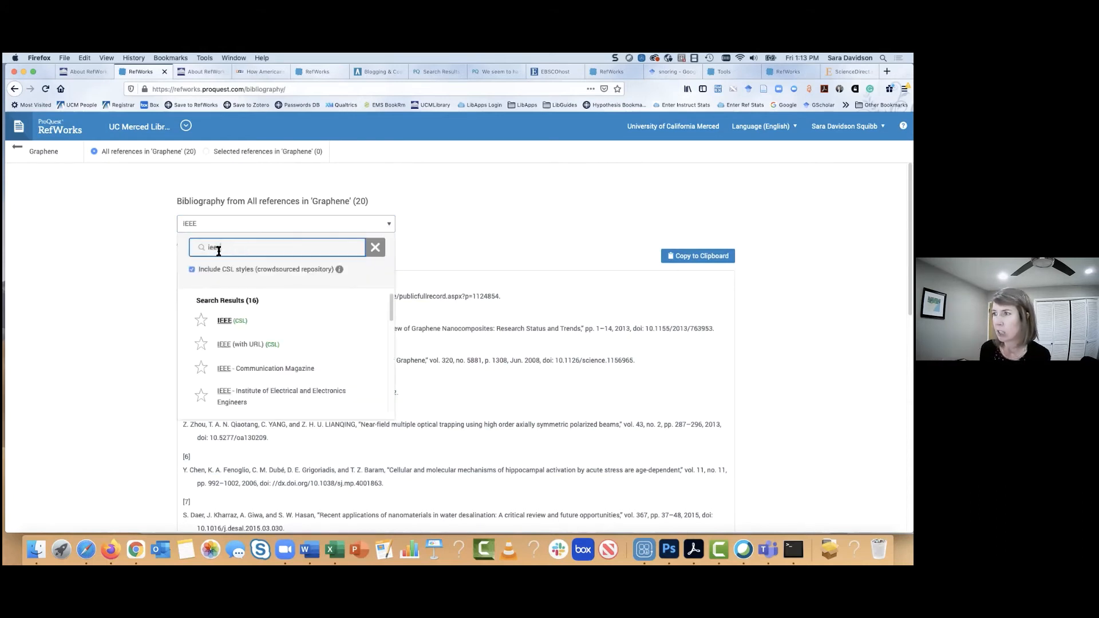
type("apa")
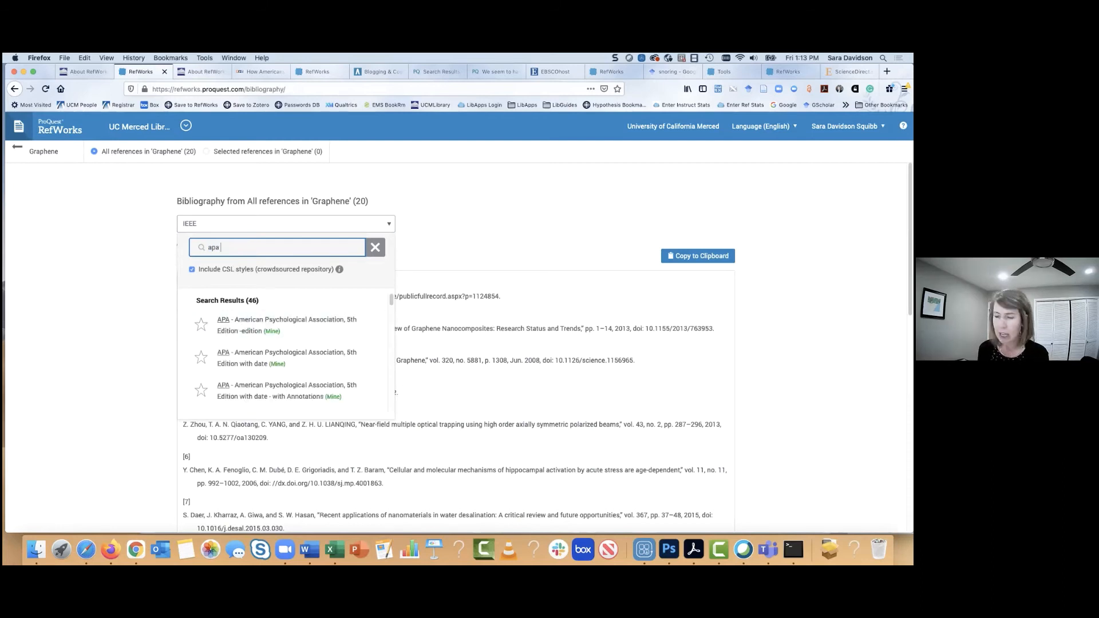
type(" 7th")
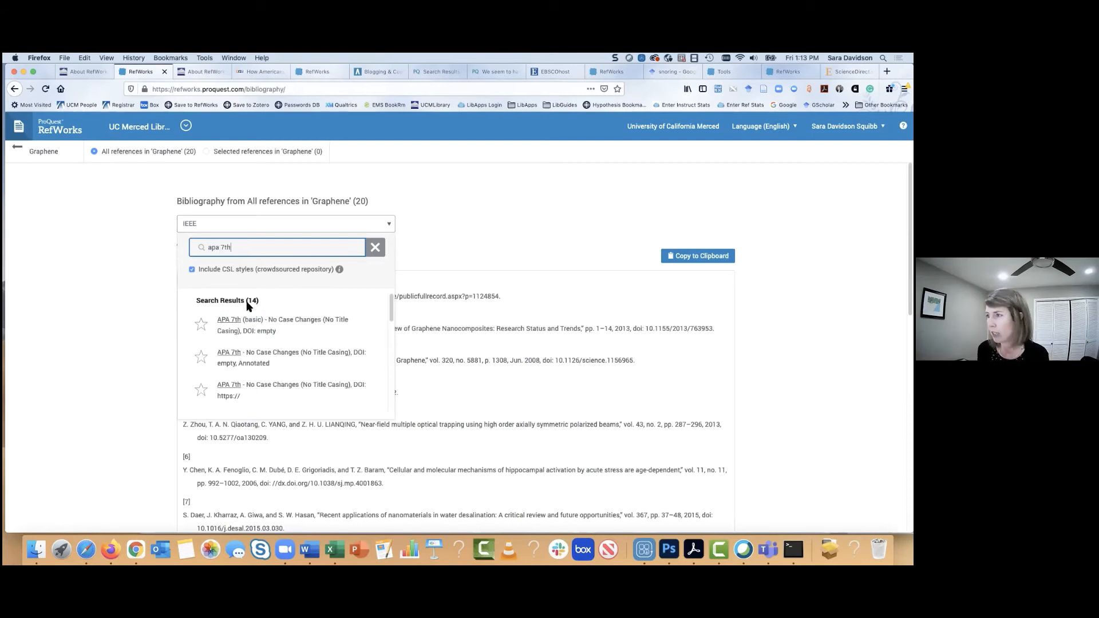
left_click(264, 327)
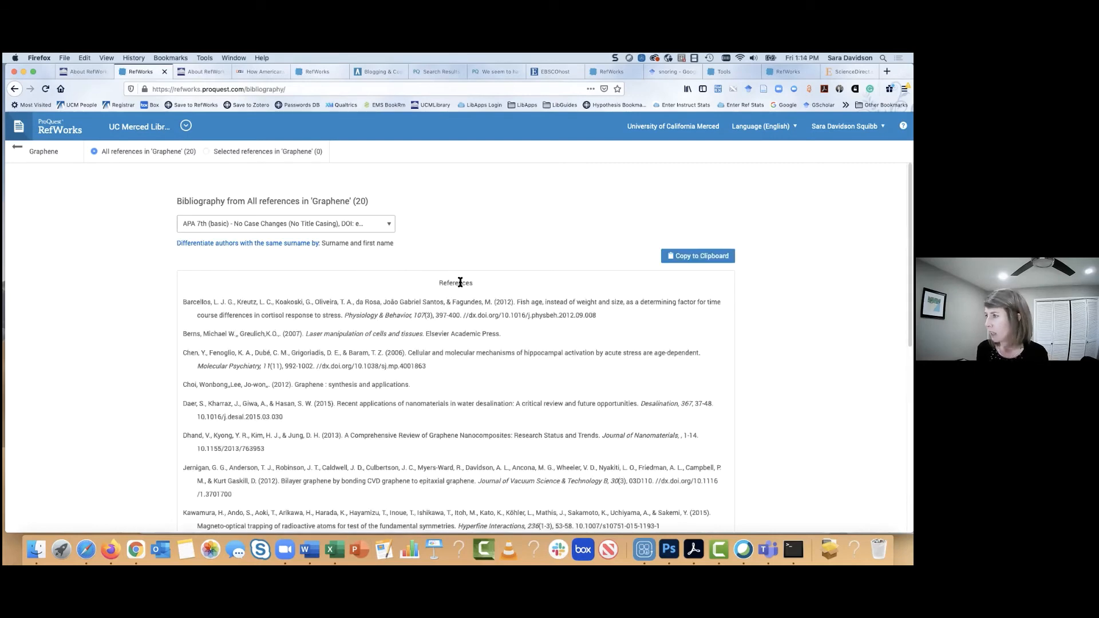
left_click_drag(440, 283, 491, 284)
scroll(491, 284, "down", 2)
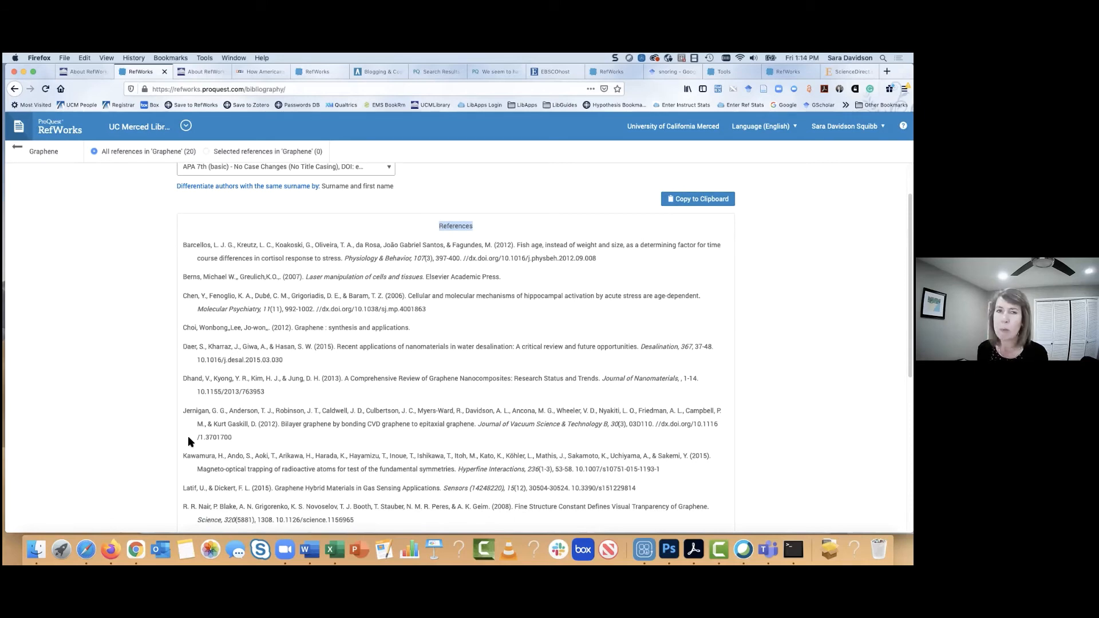
scroll(198, 415, "up", 2)
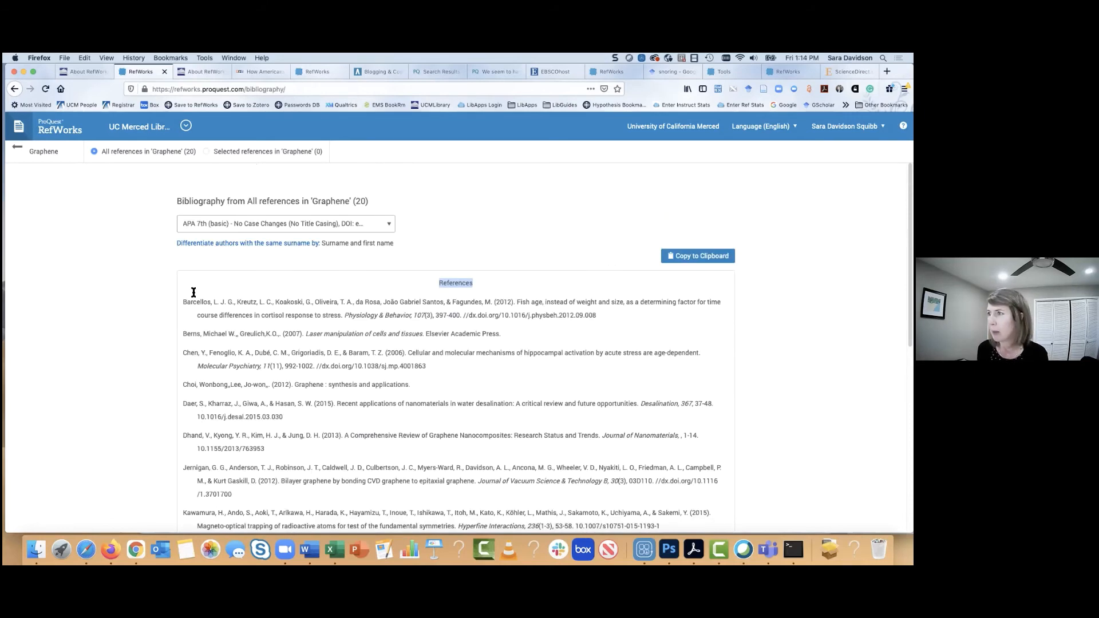
left_click(117, 277)
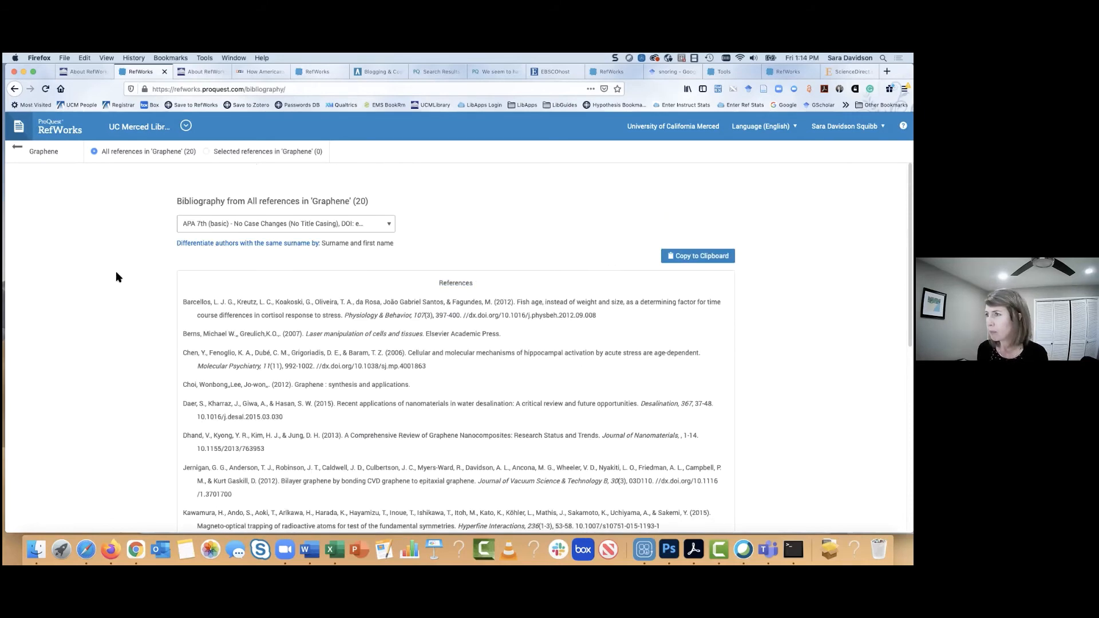
Tick the Peruvian food industry and Organizational resilience references in Not in Folder and create their bibliography.
left_click(47, 157)
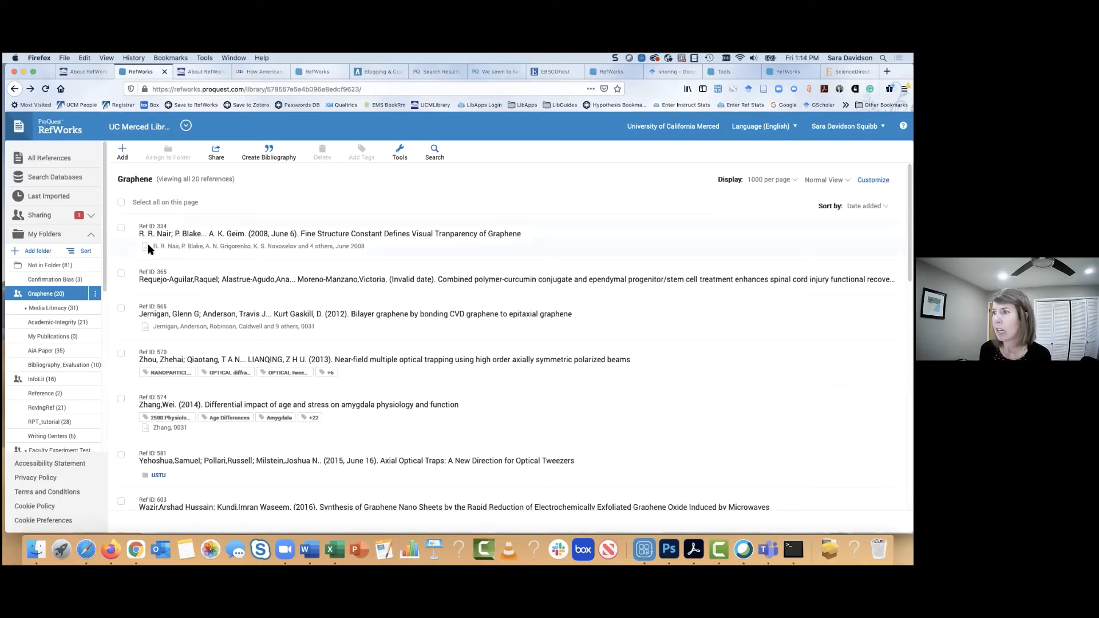
left_click(50, 267)
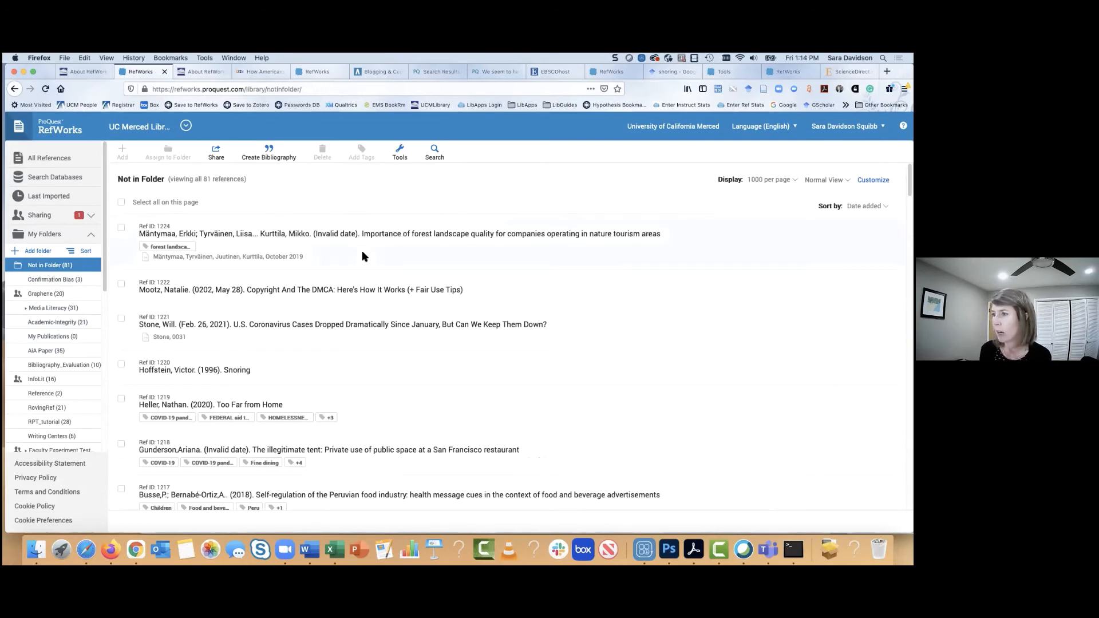
scroll(362, 250, "down", 10)
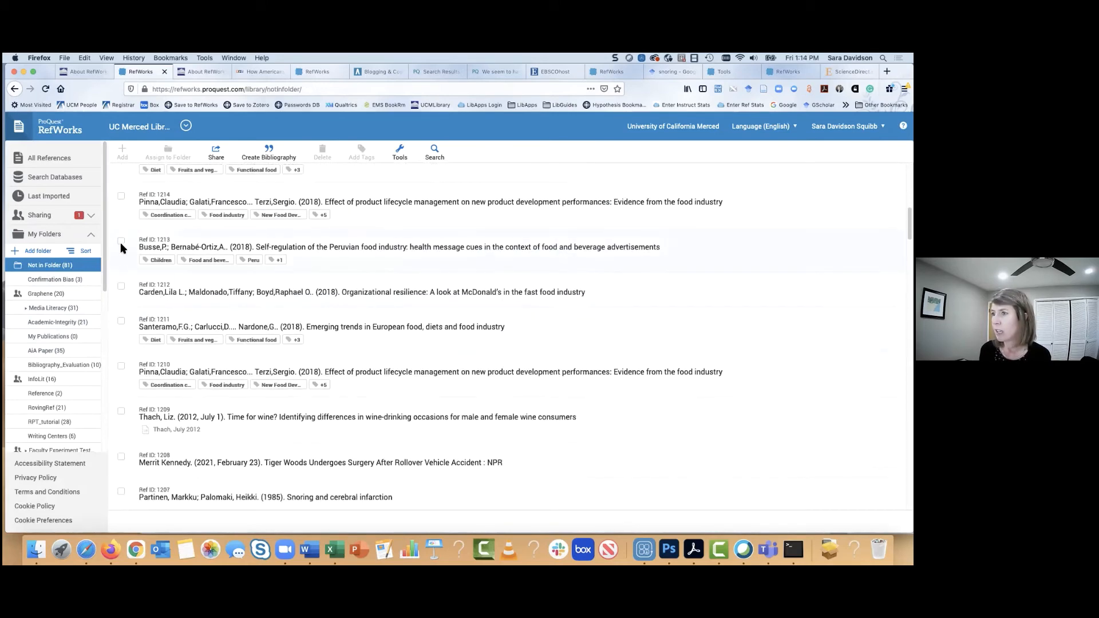
left_click(121, 241)
left_click(121, 286)
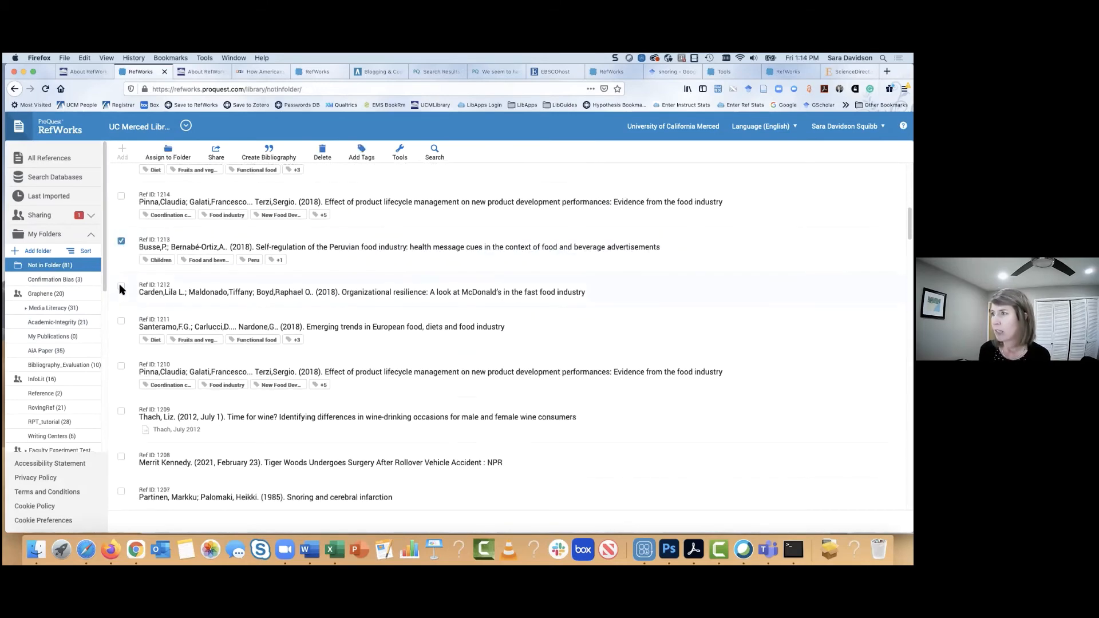
left_click(268, 152)
left_click(275, 184)
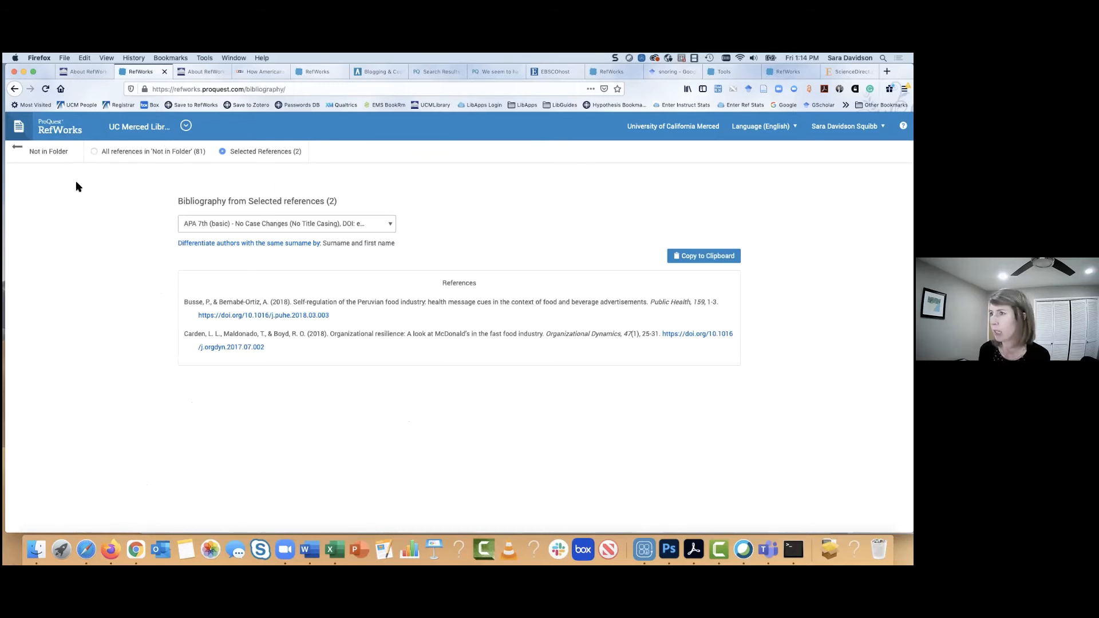
Launch Quick cite for the Not in Folder references, enlarge its window, and check the citation style list.
left_click(64, 152)
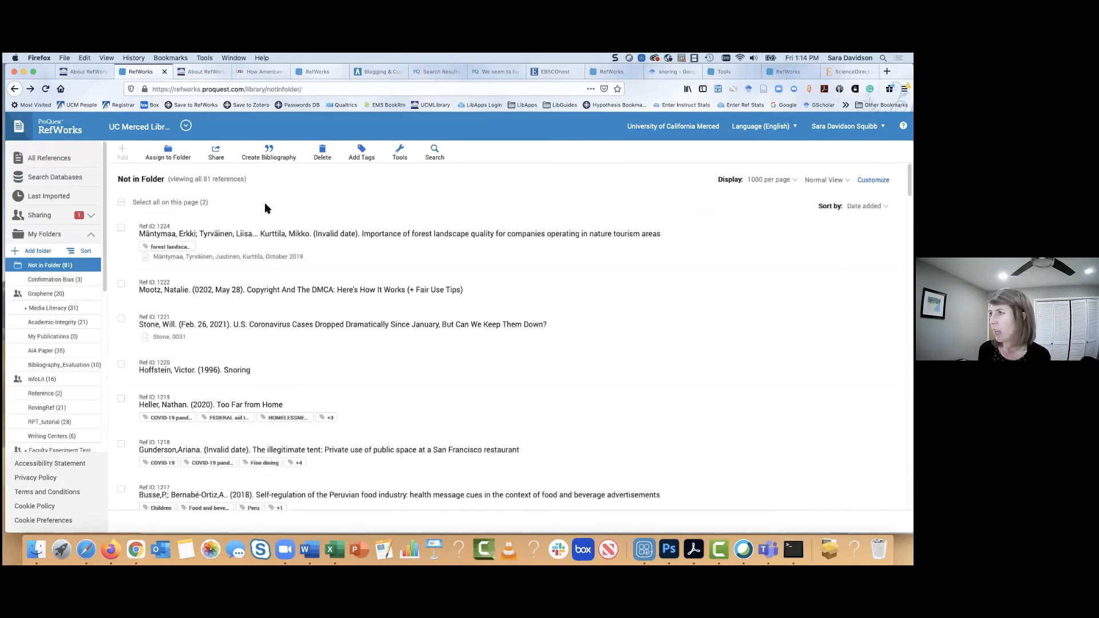
left_click(274, 155)
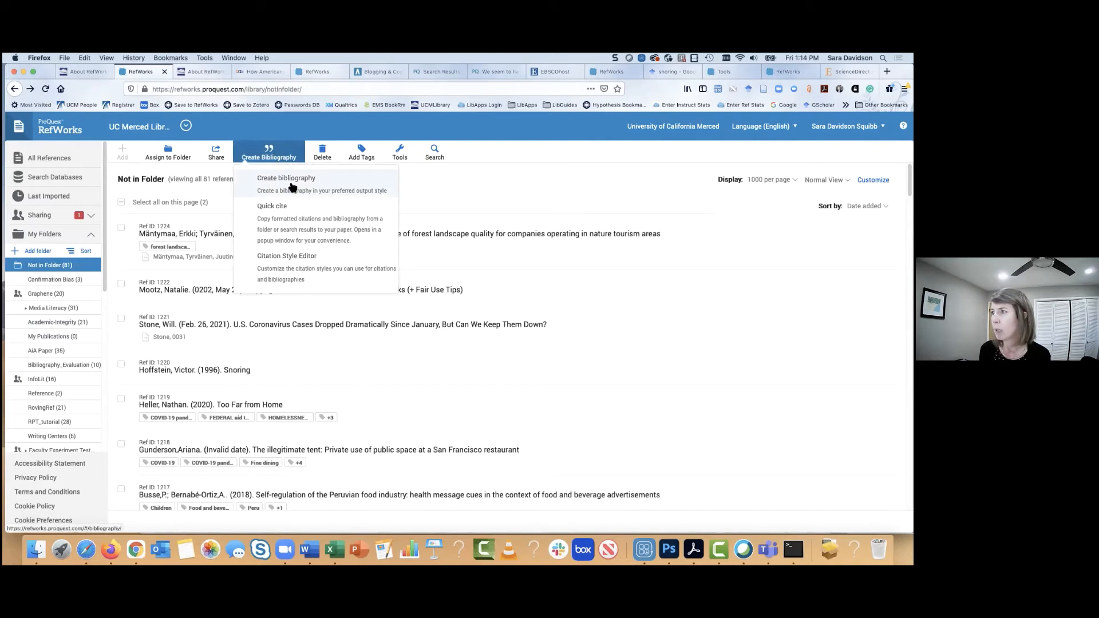
left_click(303, 227)
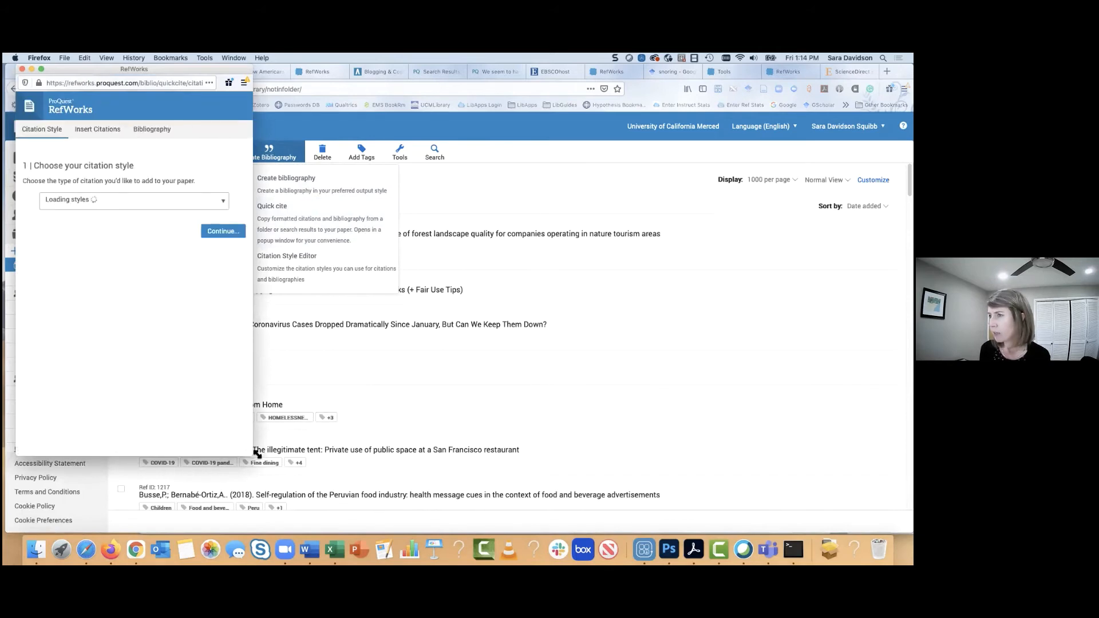
left_click_drag(253, 456, 608, 469)
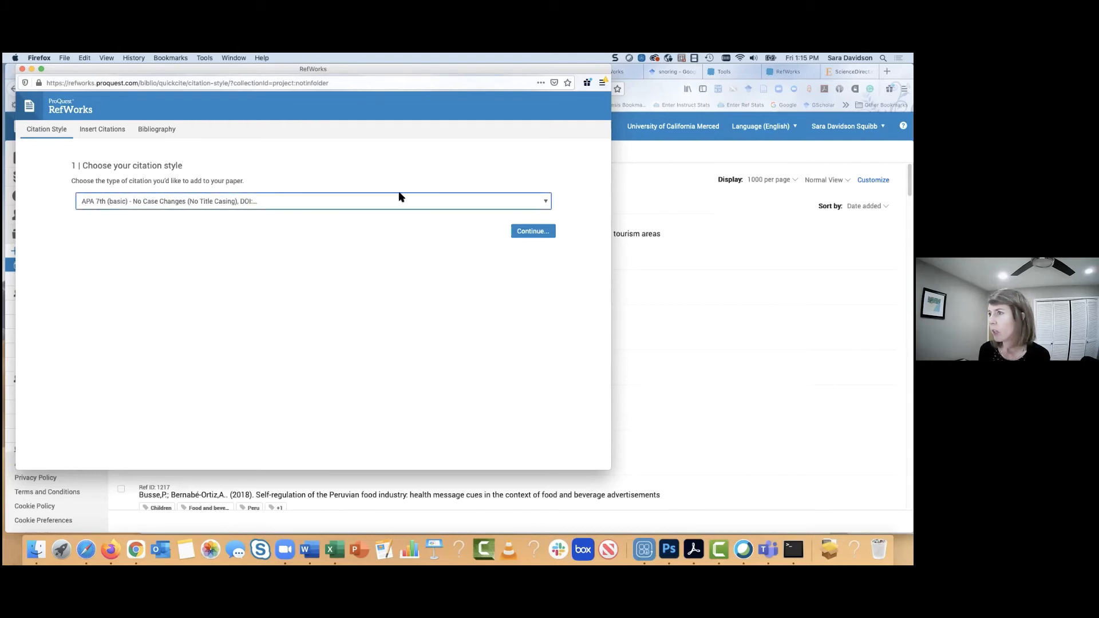
left_click(118, 203)
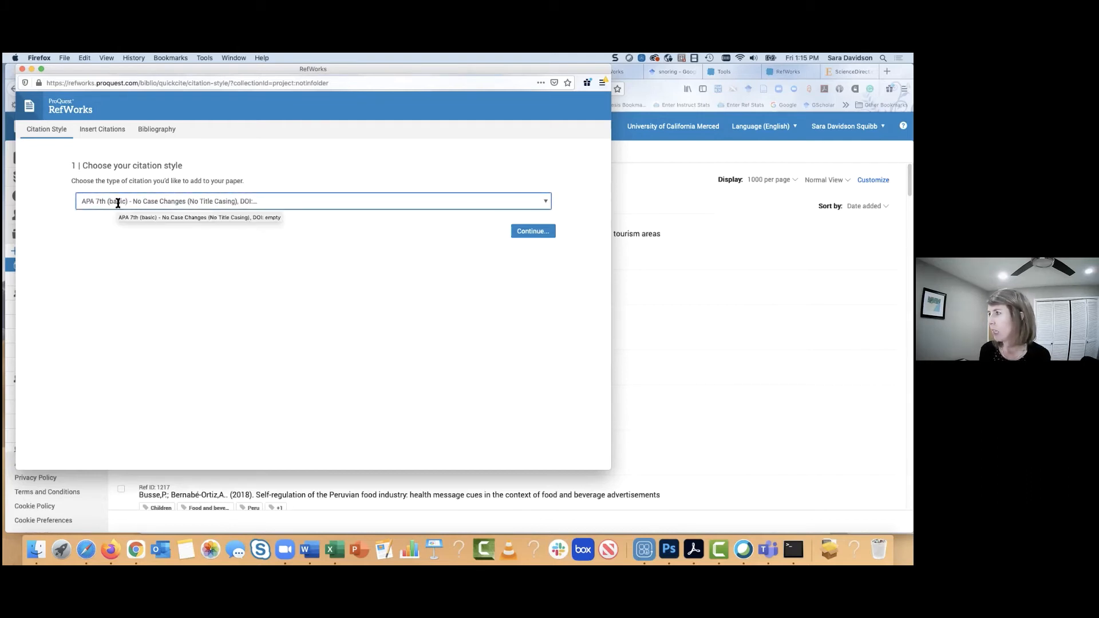
Keep APA 7th (basic), tick the Mäntymaa forest landscape reference, and copy its citation.
left_click(114, 202)
left_click(536, 233)
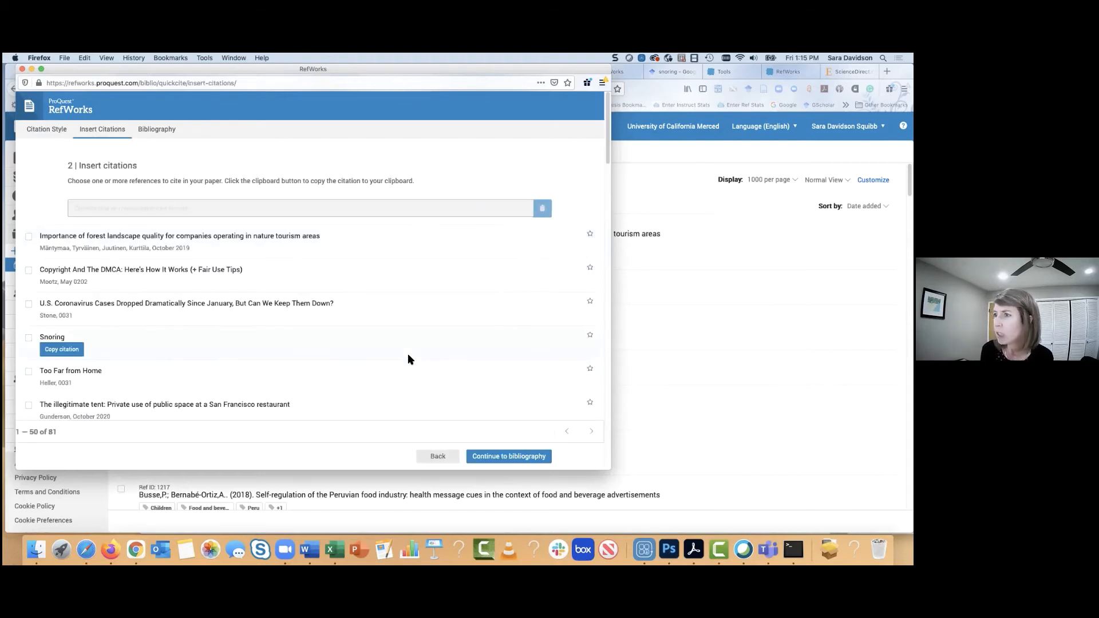
scroll(410, 348, "down", 5)
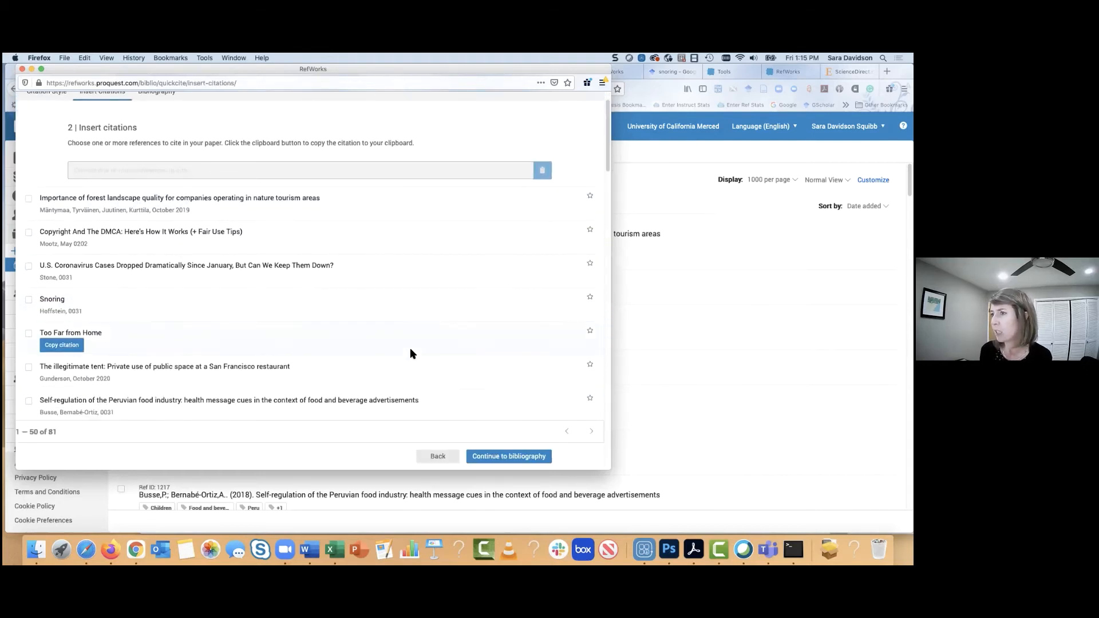
scroll(410, 353, "down", 8)
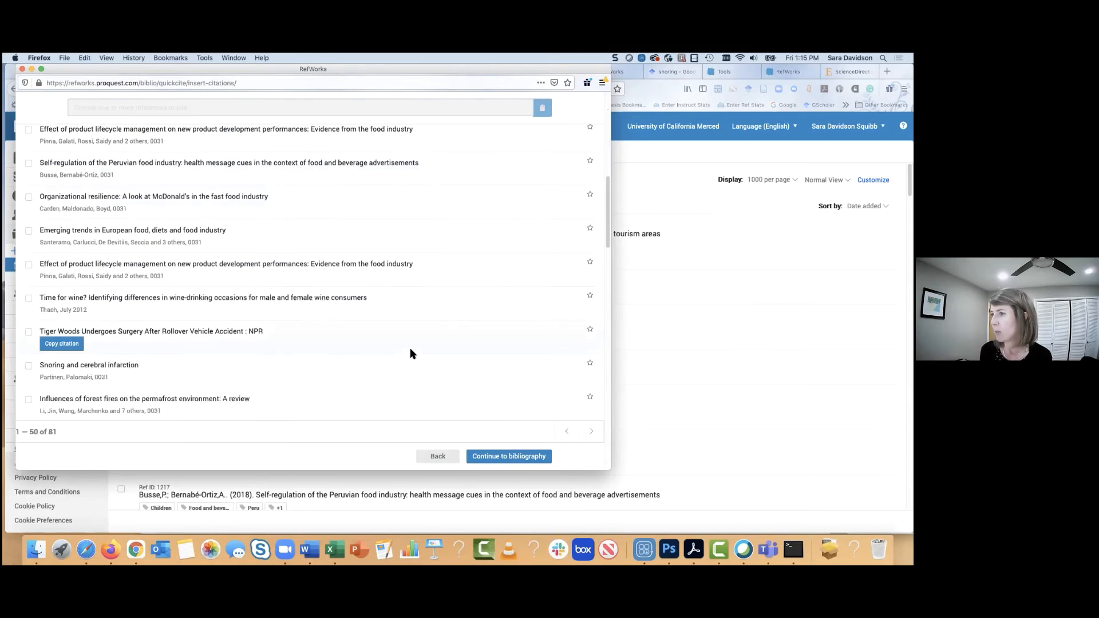
scroll(410, 353, "up", 15)
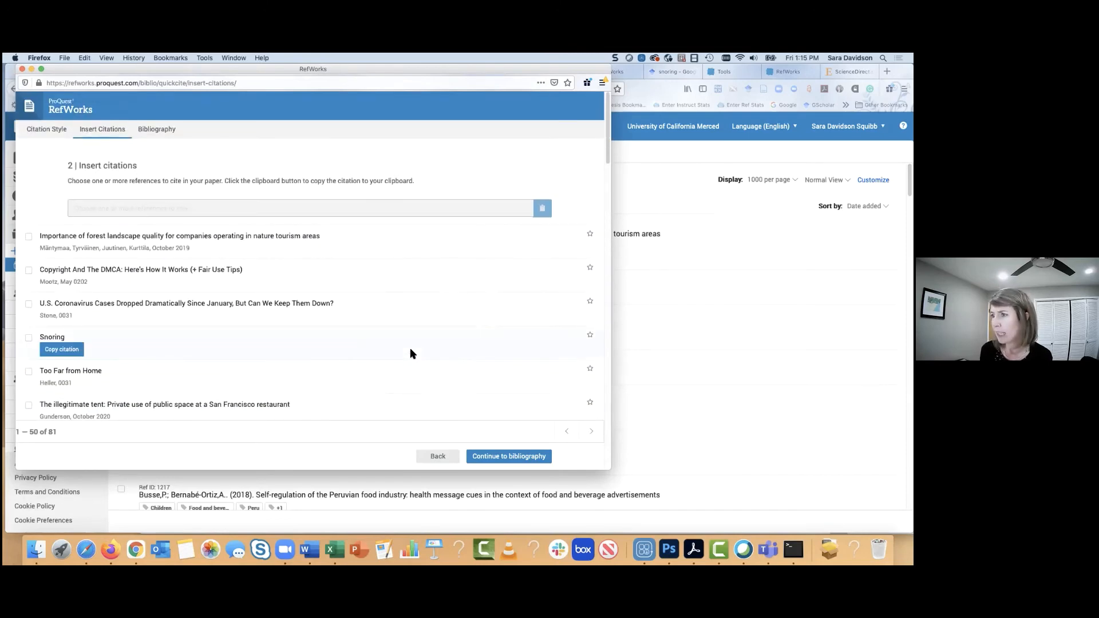
left_click(28, 237)
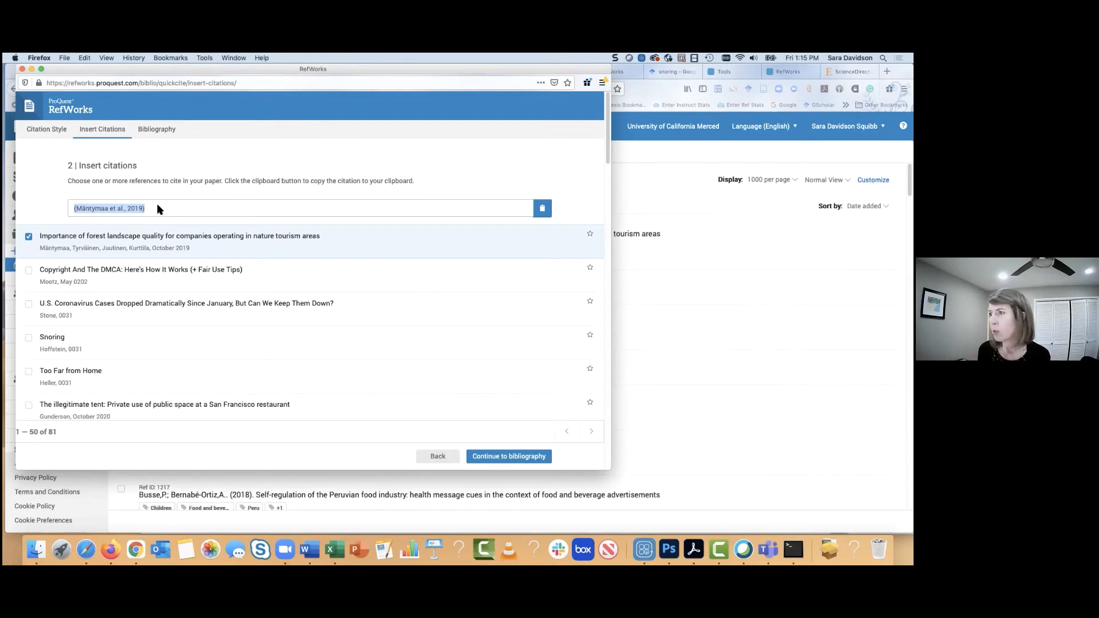
left_click(550, 208)
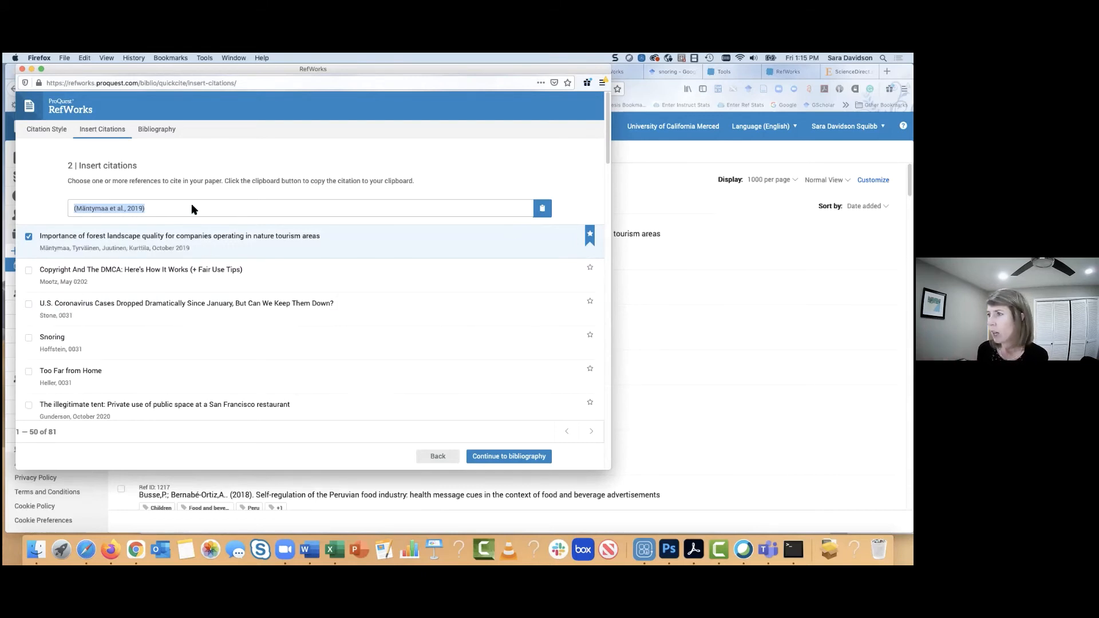
Add the second reference and select the combined in-text citation text.
scroll(251, 223, "down", 3)
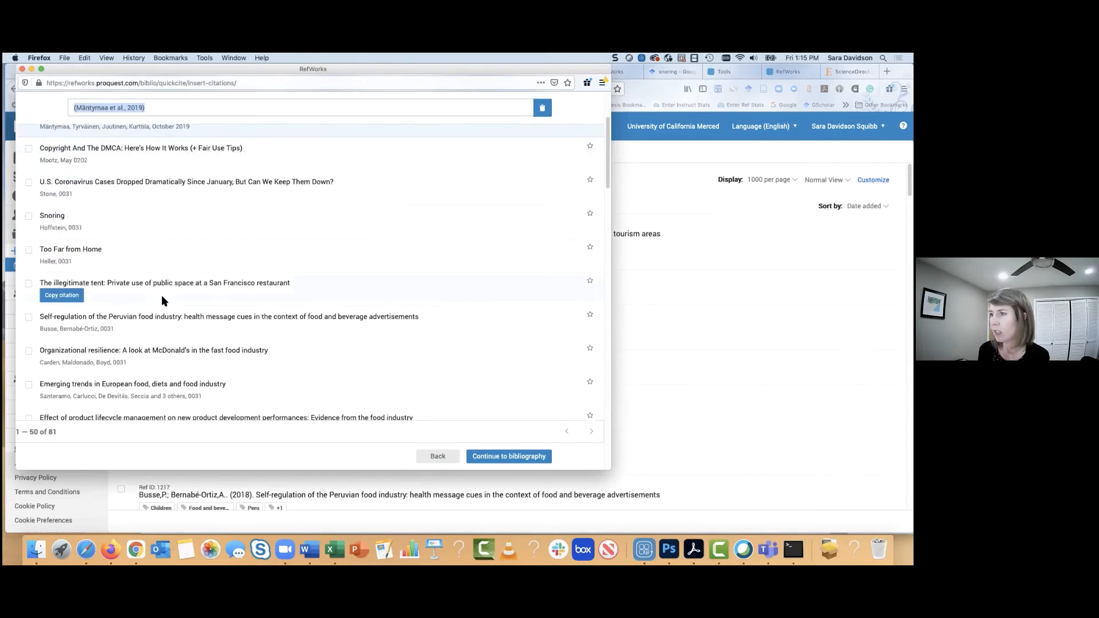
left_click(29, 318)
scroll(212, 304, "up", 3)
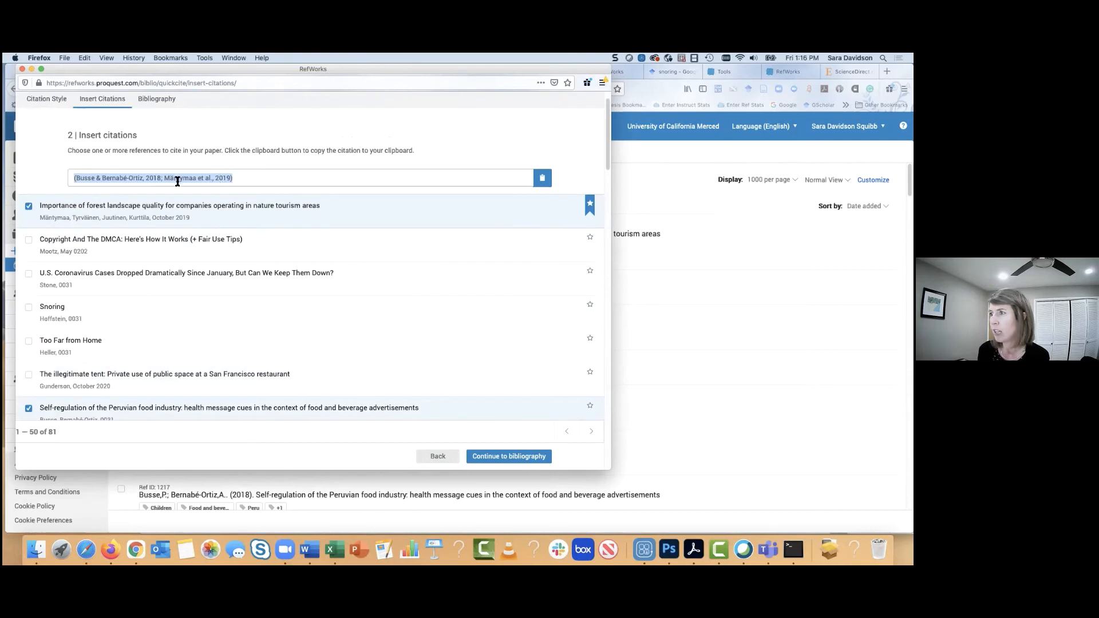
left_click(240, 182)
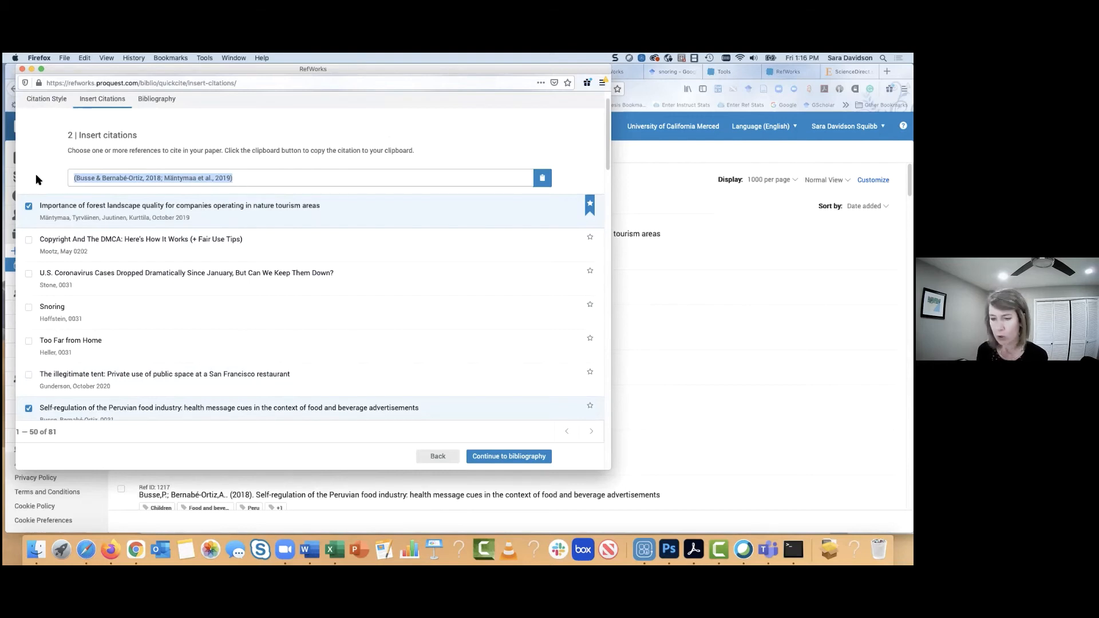
mouse_move(207, 218)
scroll(208, 214, "left", 3)
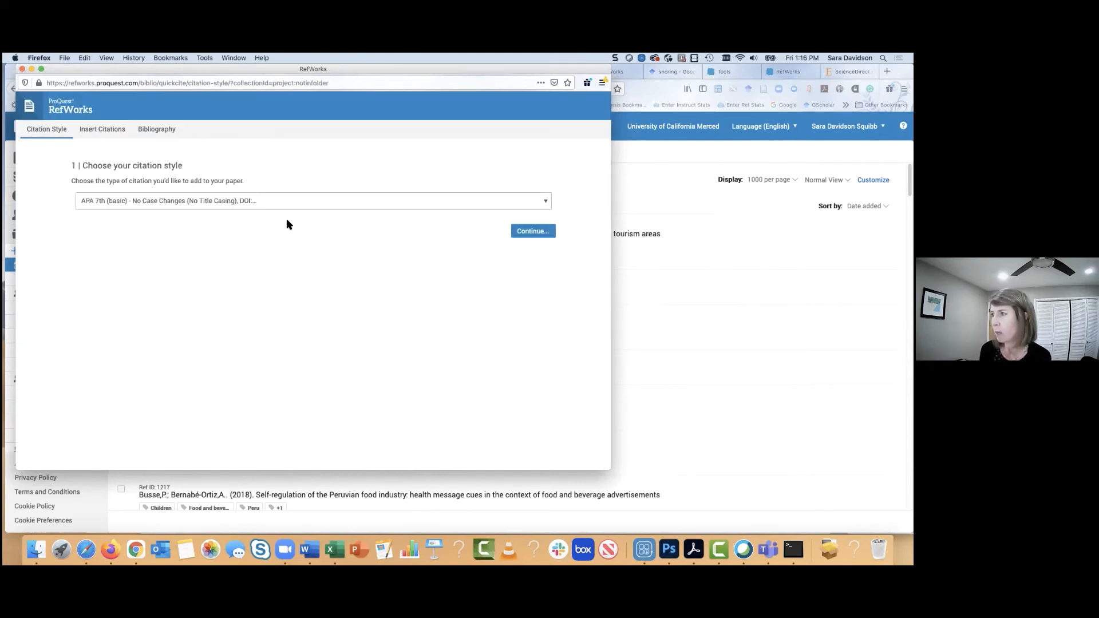
Keep APA 7th, tick the forest landscape reference, and copy the (Mäntymaa et al., 2019) citation.
left_click(360, 205)
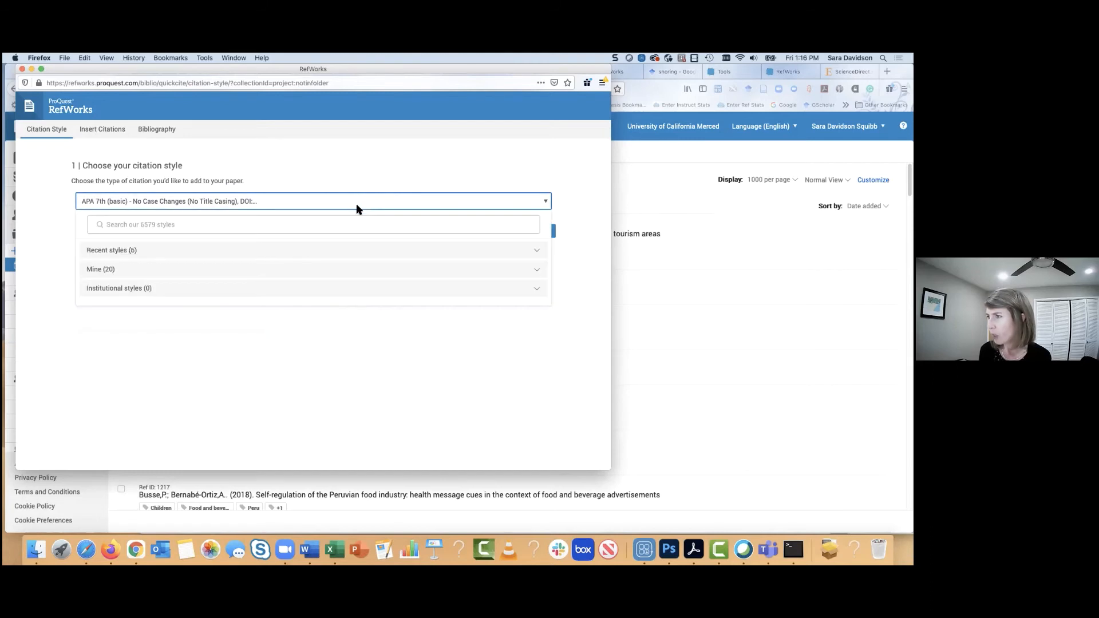
left_click(305, 197)
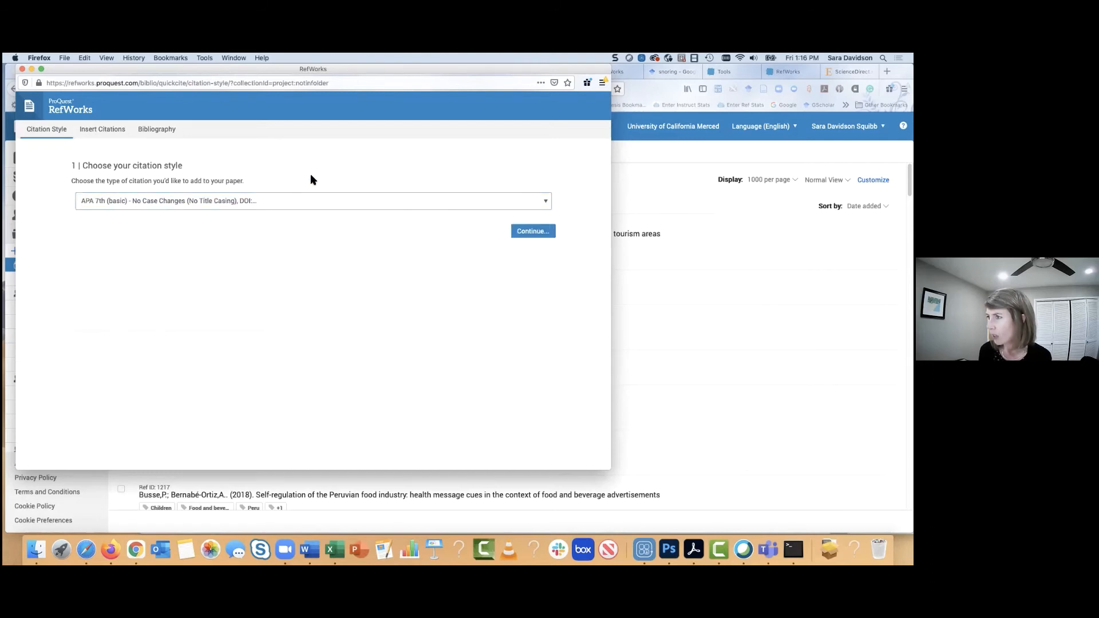
left_click(531, 233)
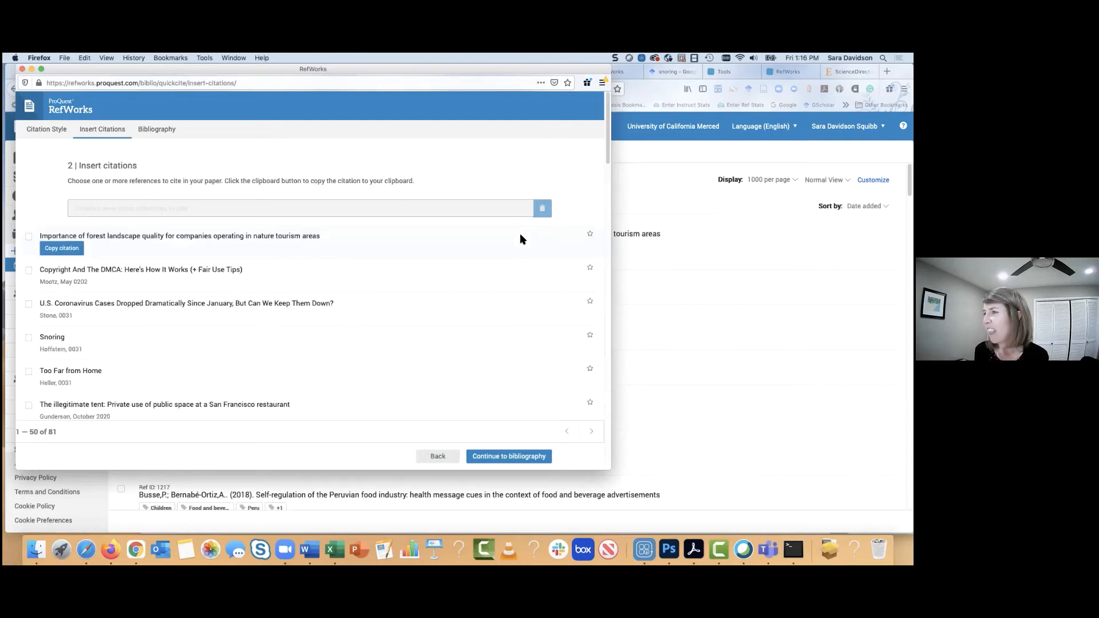
left_click(29, 237)
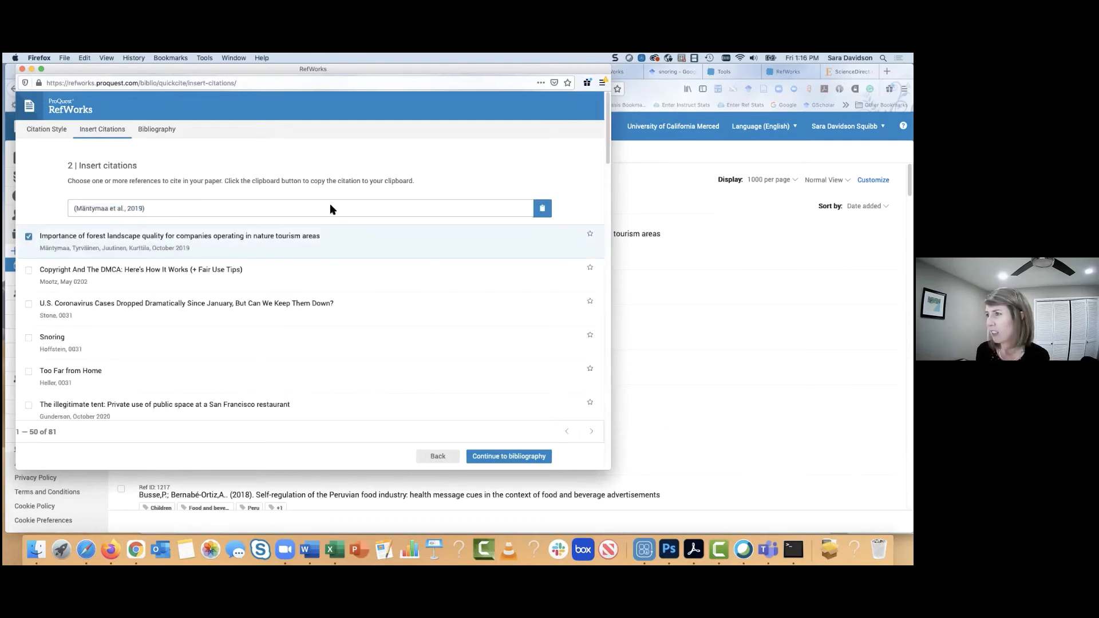
left_click(542, 208)
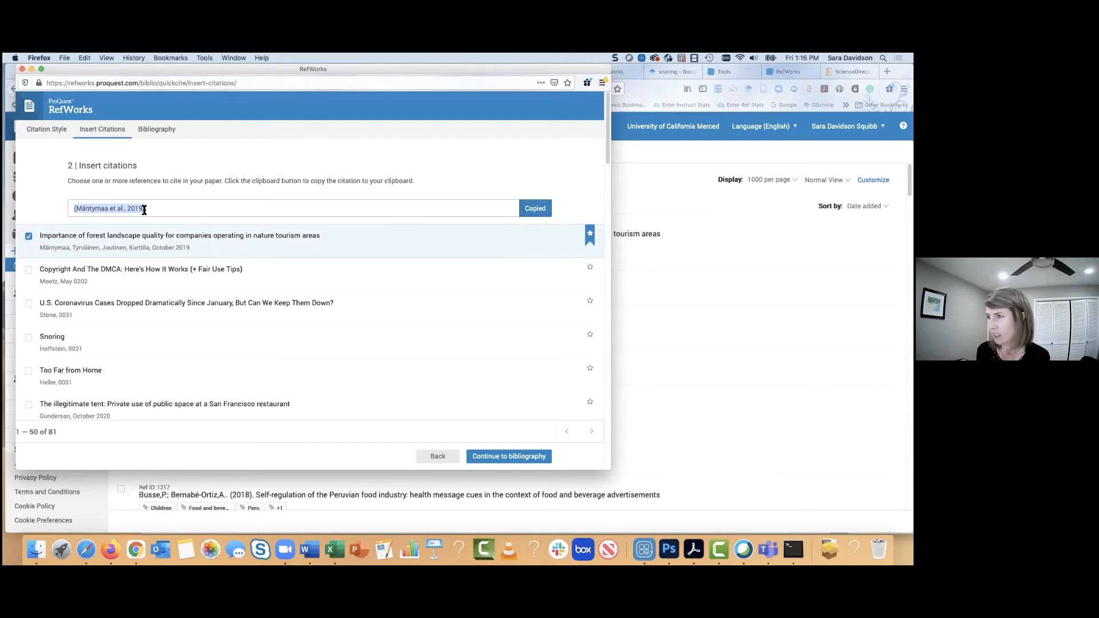
Tick the Copyright And The DMCA and The illegitimate tent references for a new citation.
scroll(109, 208, "left", 5)
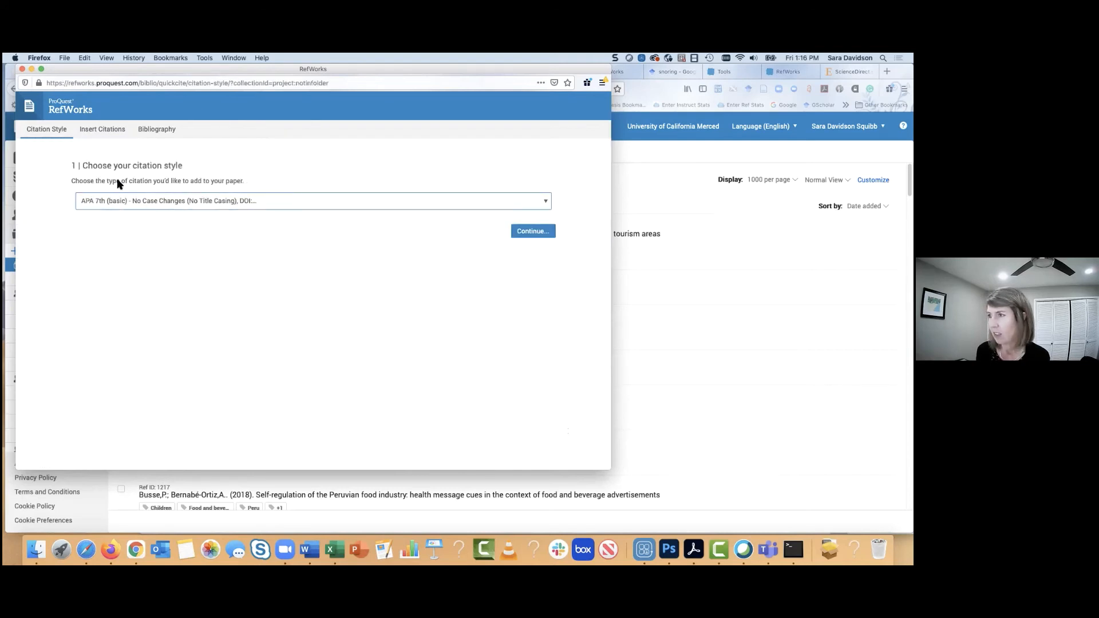
left_click(544, 233)
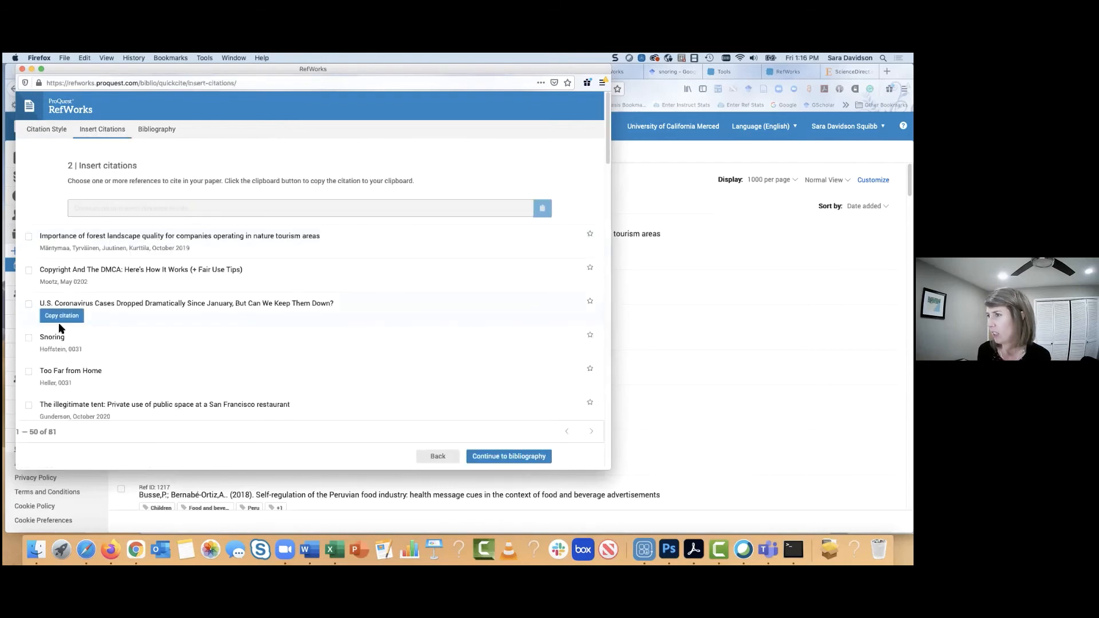
left_click(29, 270)
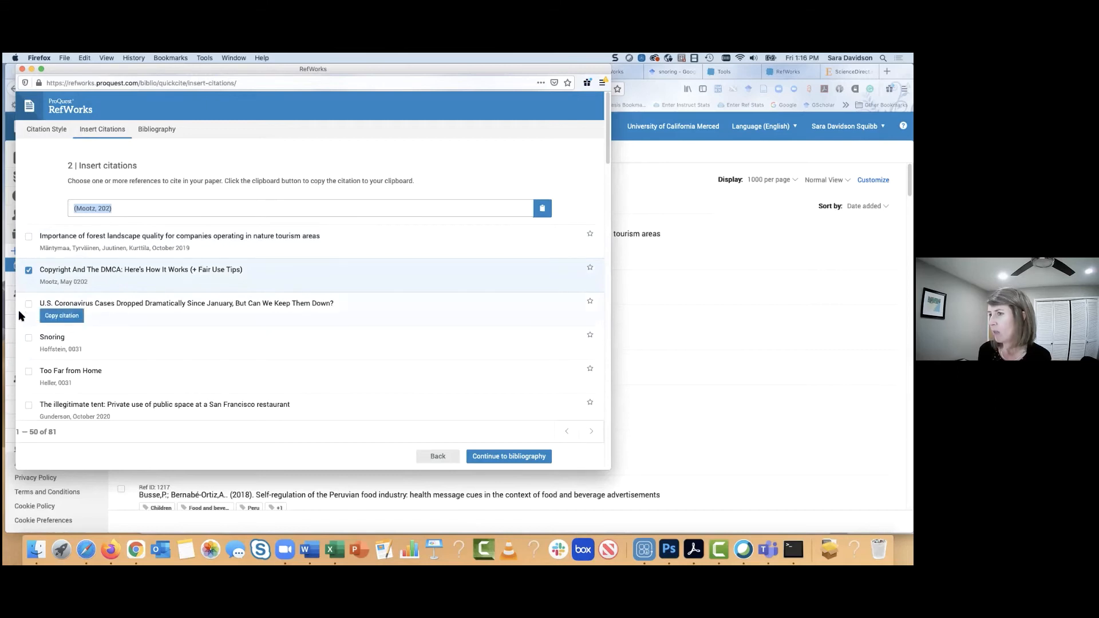
left_click(29, 405)
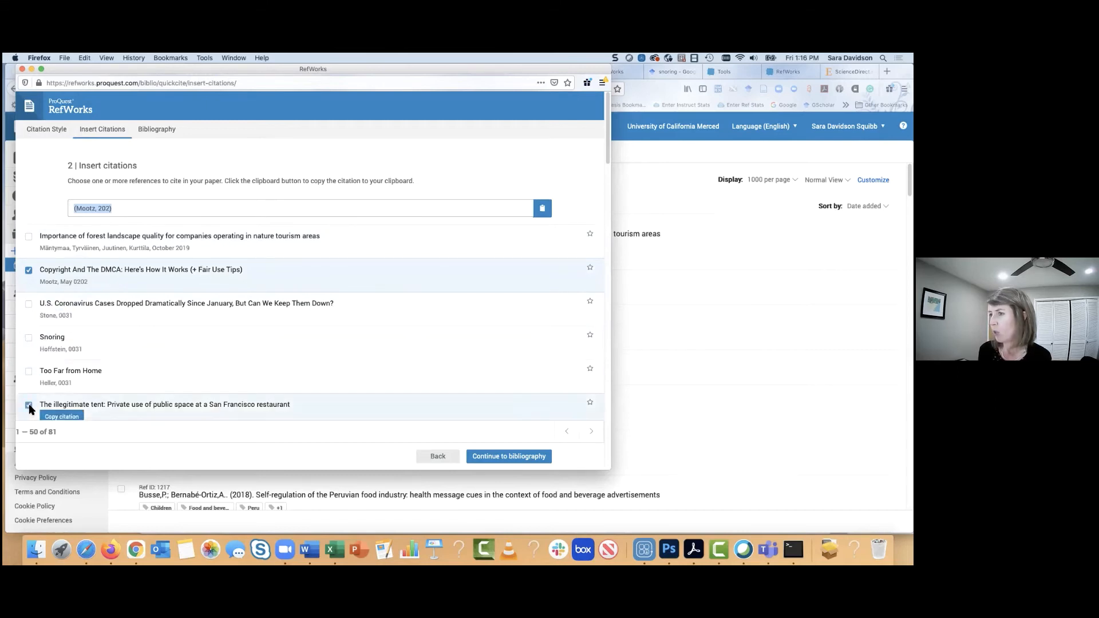
scroll(256, 331, "down", 3)
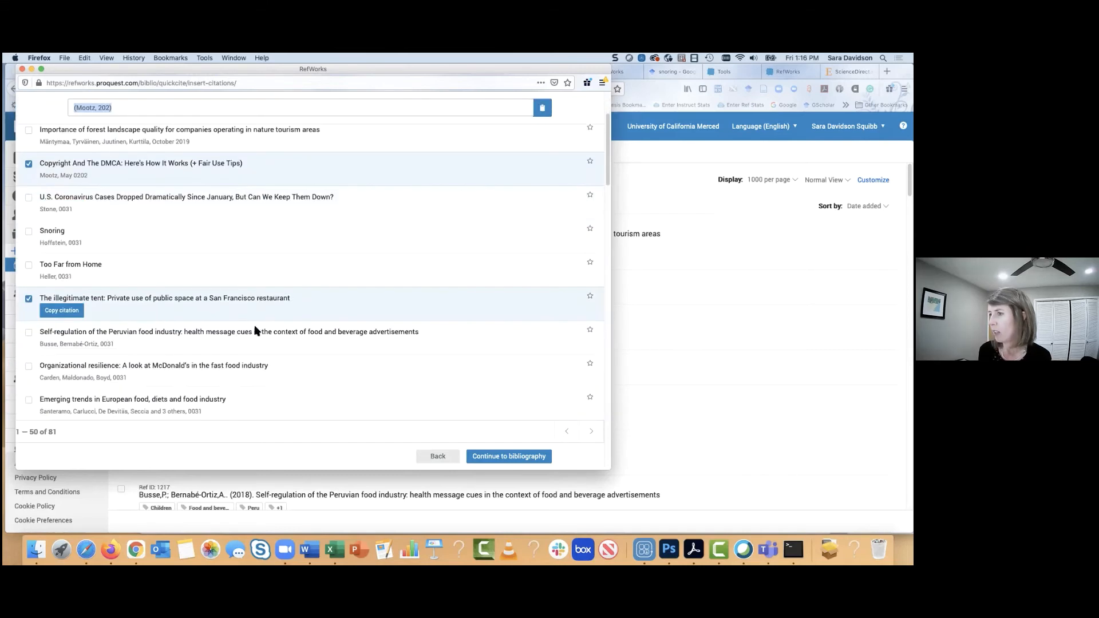
Continue to the Gunderson and Mootz bibliography, select its References list, then close Quick cite.
left_click(512, 457)
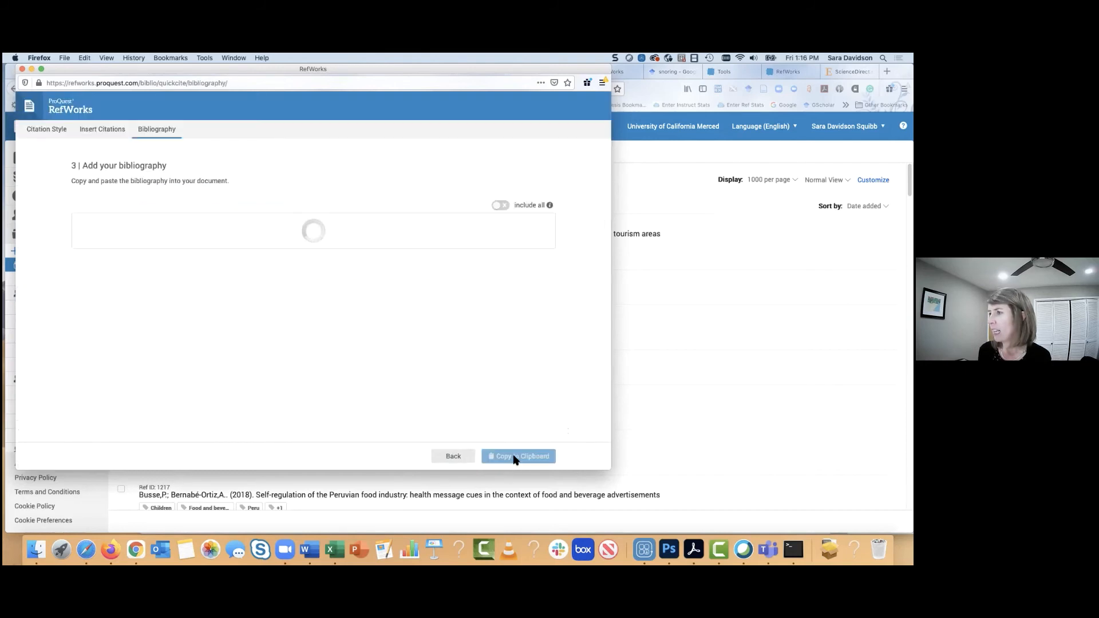
left_click_drag(297, 225, 493, 280)
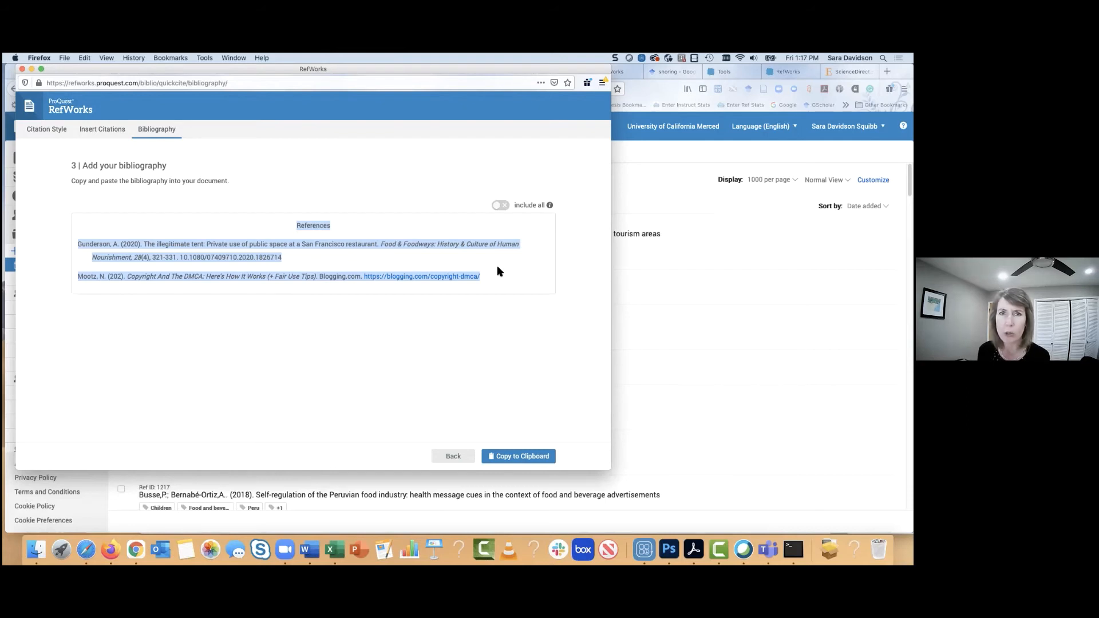
left_click(22, 70)
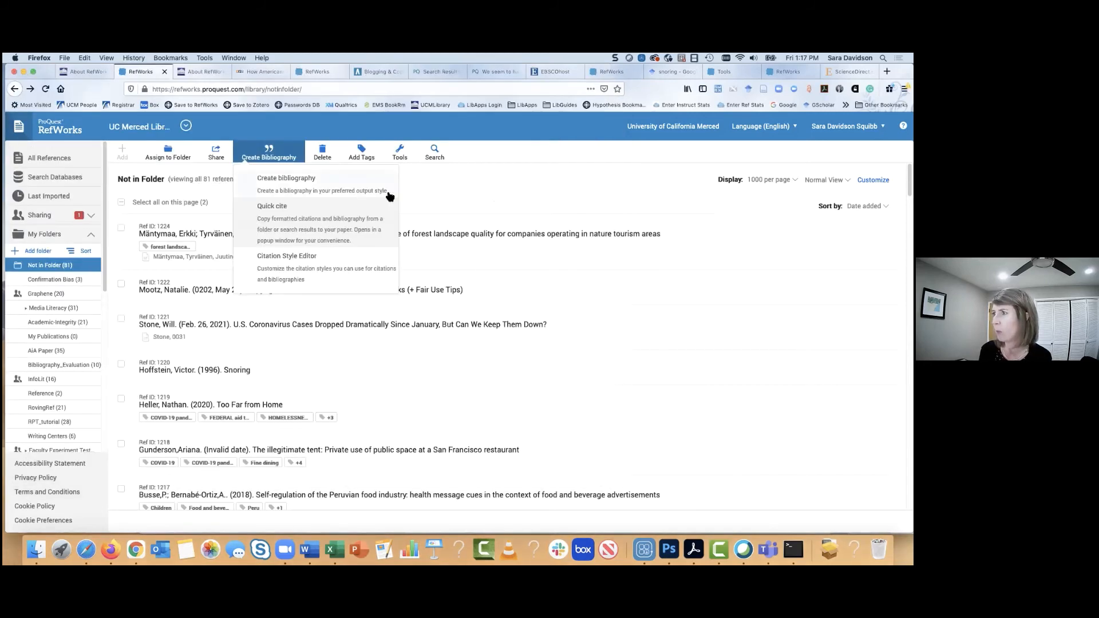
left_click(477, 185)
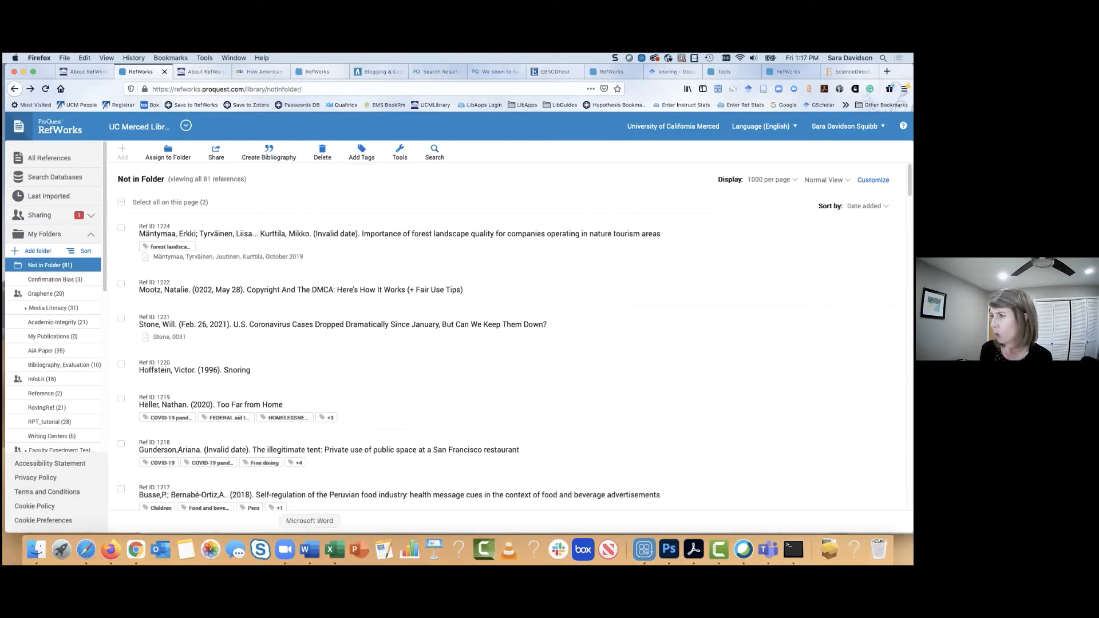
left_click(309, 551)
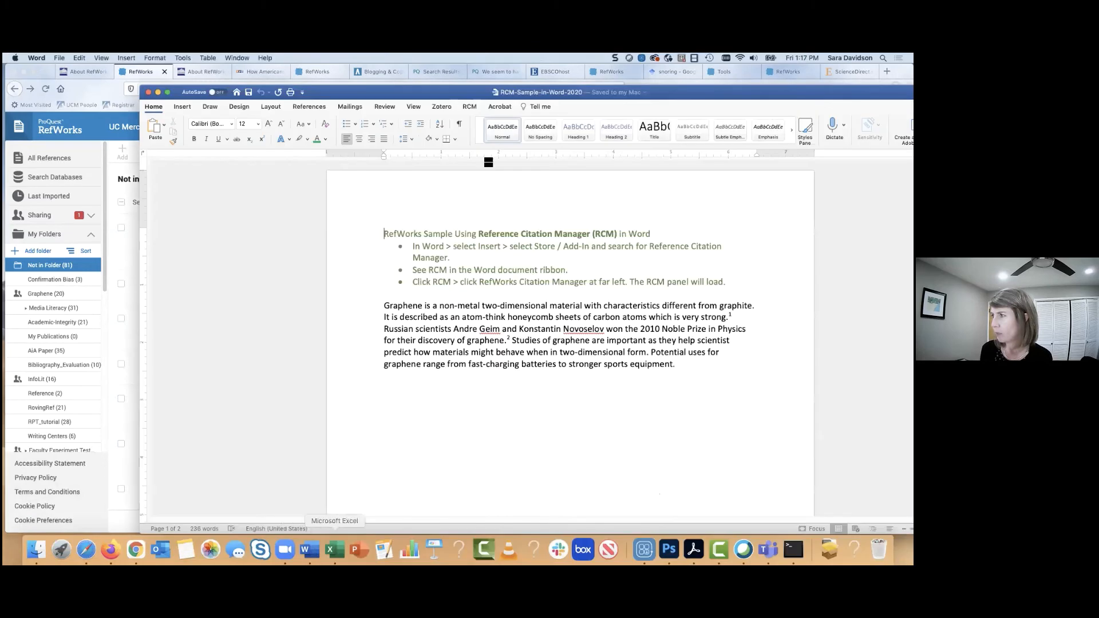
left_click_drag(377, 66, 344, 57)
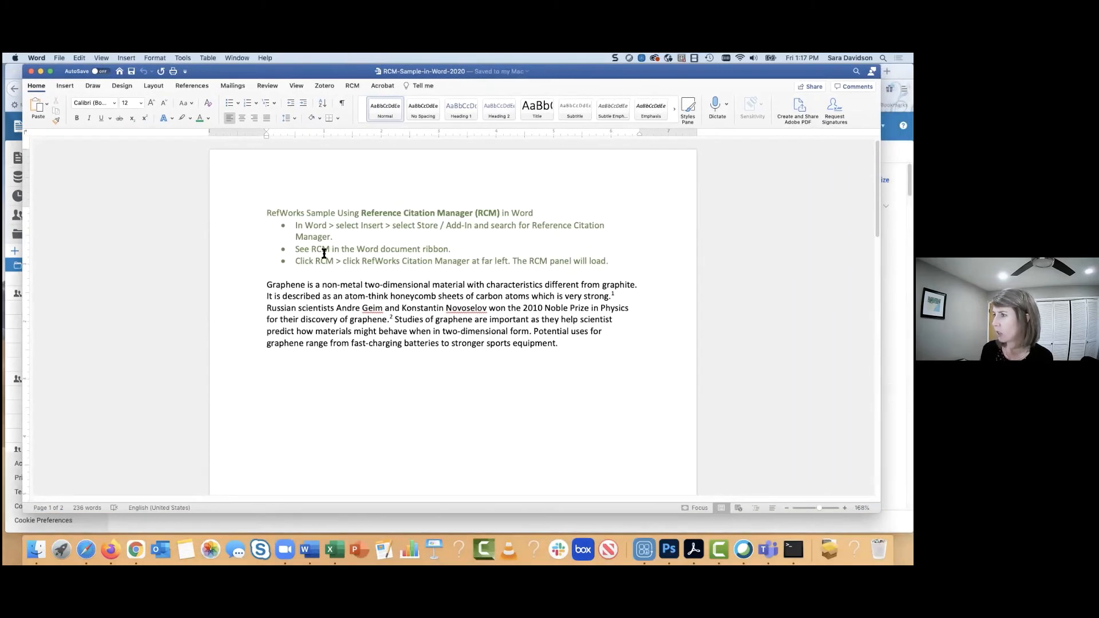
left_click_drag(267, 213, 616, 263)
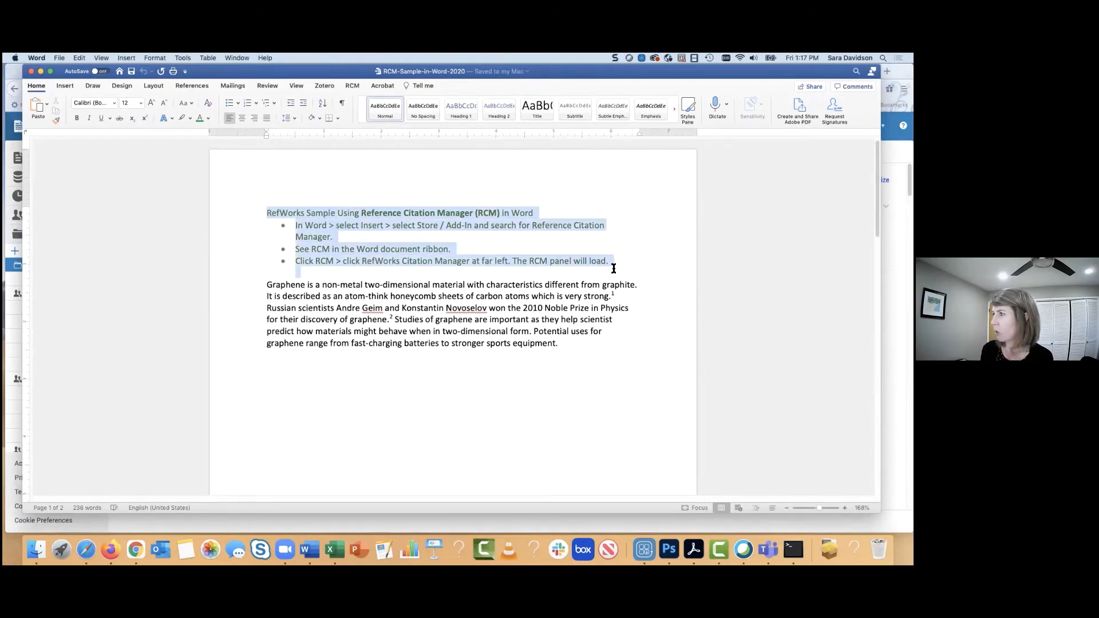
left_click(619, 262)
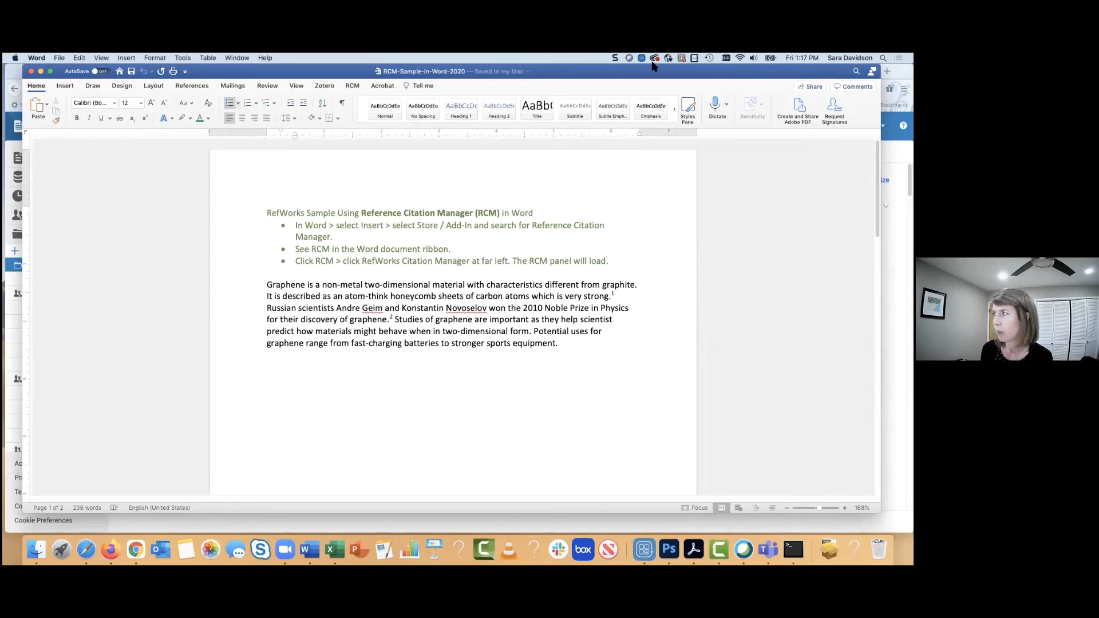
left_click_drag(647, 71, 3, 389)
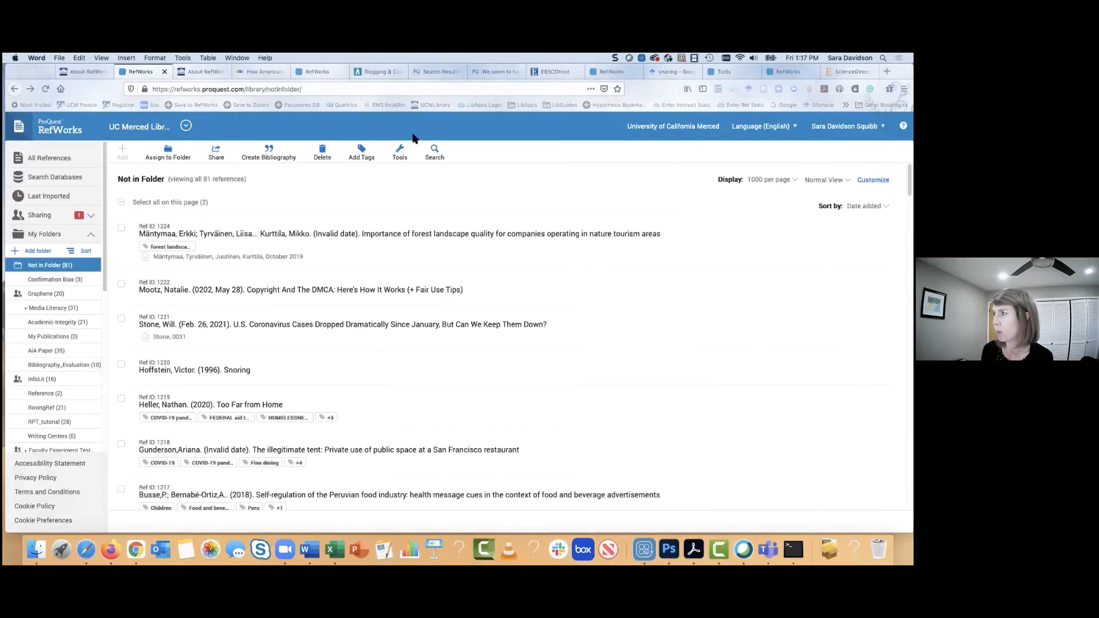
Return to the RefWorks browser window and go to the Tools page.
left_click(456, 201)
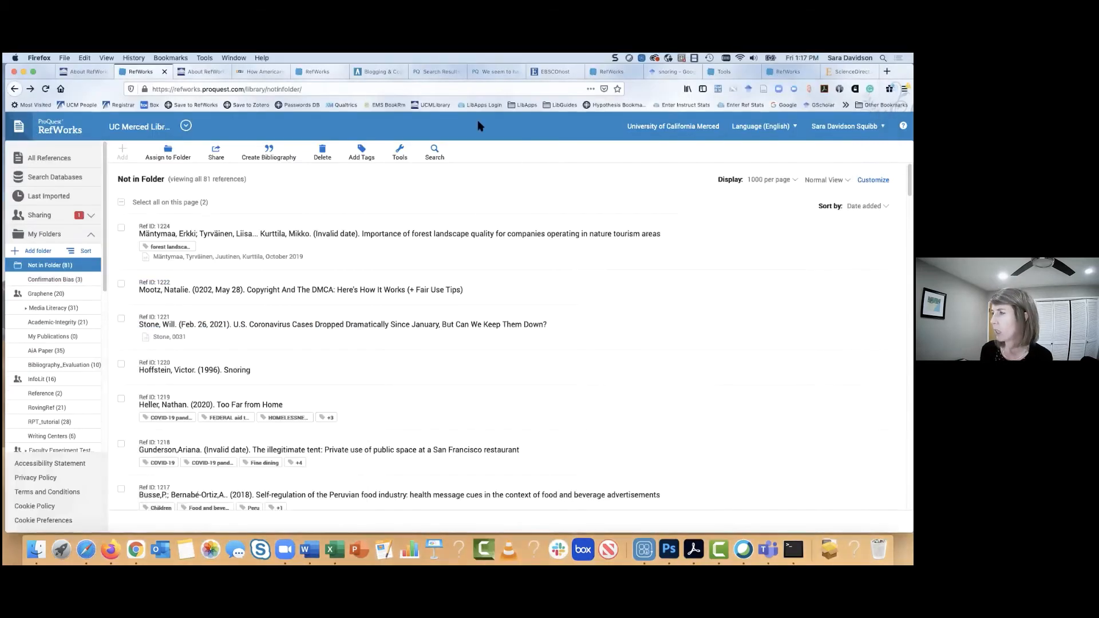
left_click(403, 154)
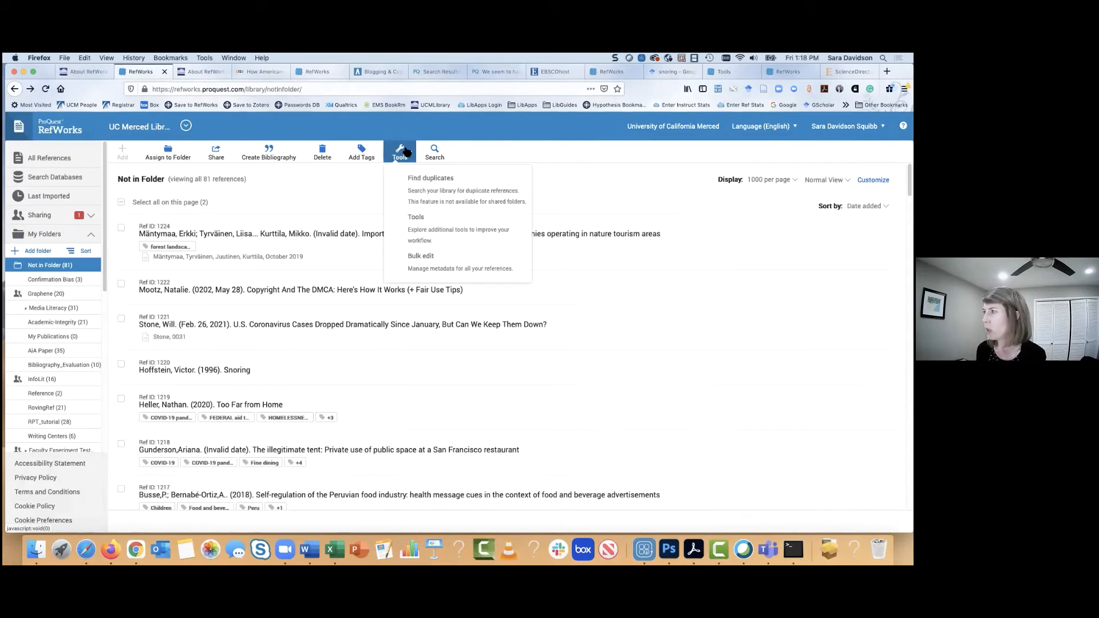
left_click(416, 228)
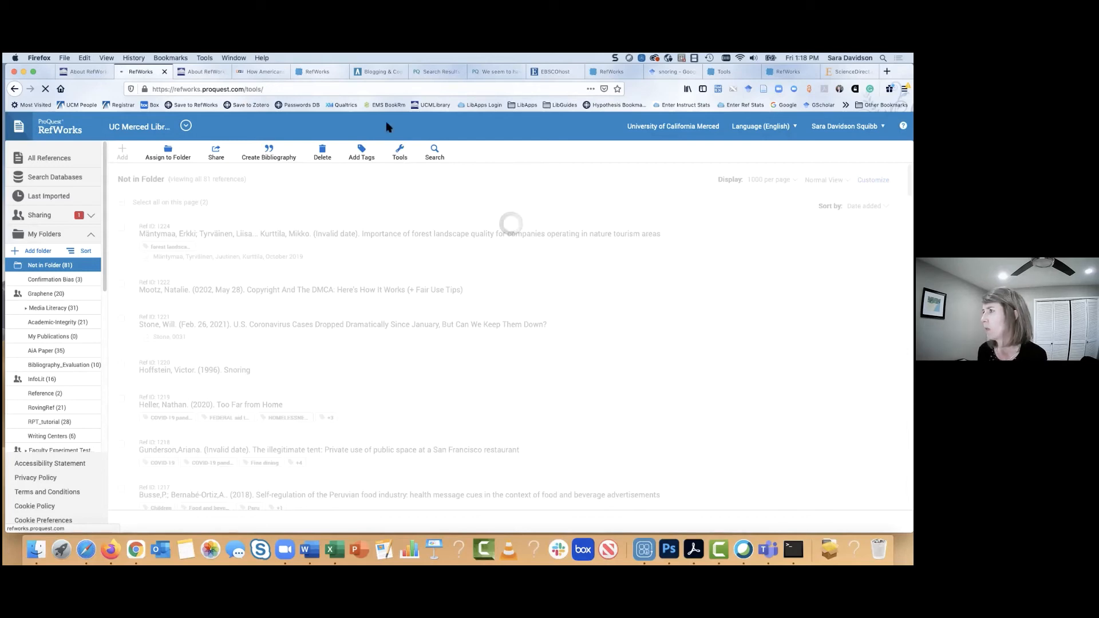
Close the extra tabs (blog, ProQuest, EBSCOhost, Google Scholar, ScienceDirect, duplicates), keeping the Tools tab.
left_click(376, 73)
left_click(400, 71)
left_click(400, 72)
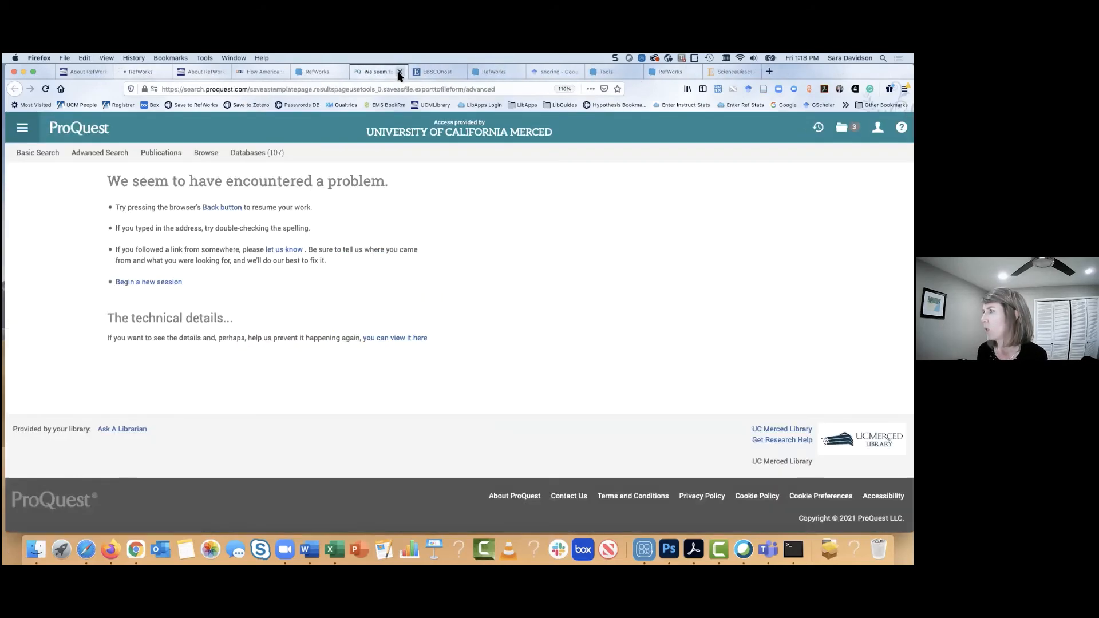
left_click(400, 71)
left_click(400, 71)
left_click(400, 72)
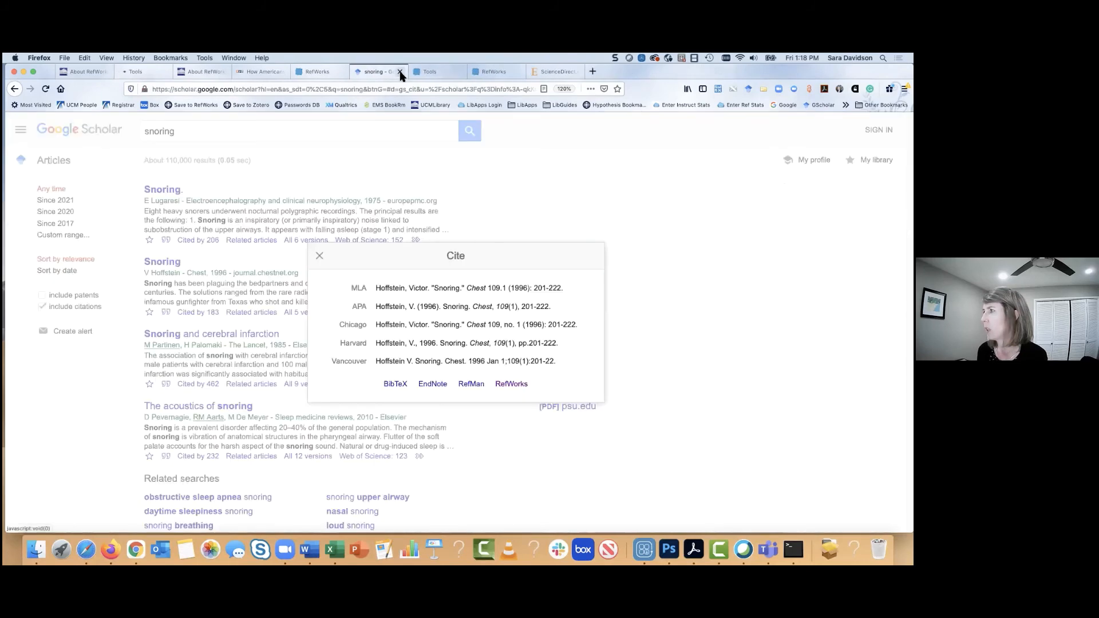
left_click(400, 71)
left_click(400, 72)
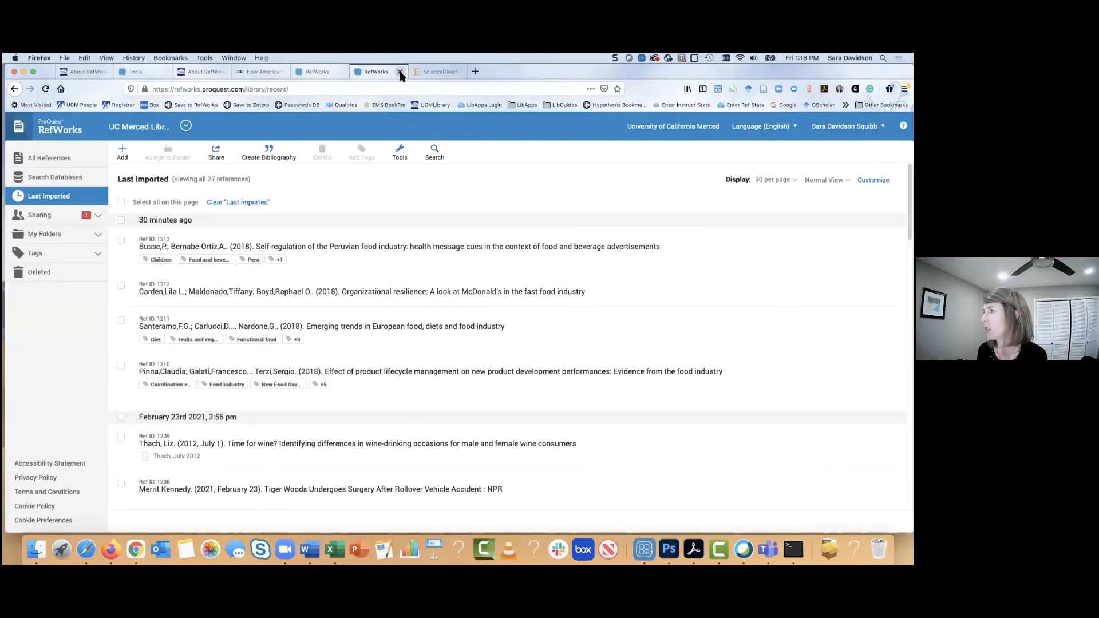
left_click(400, 71)
left_click(401, 71)
left_click(175, 75)
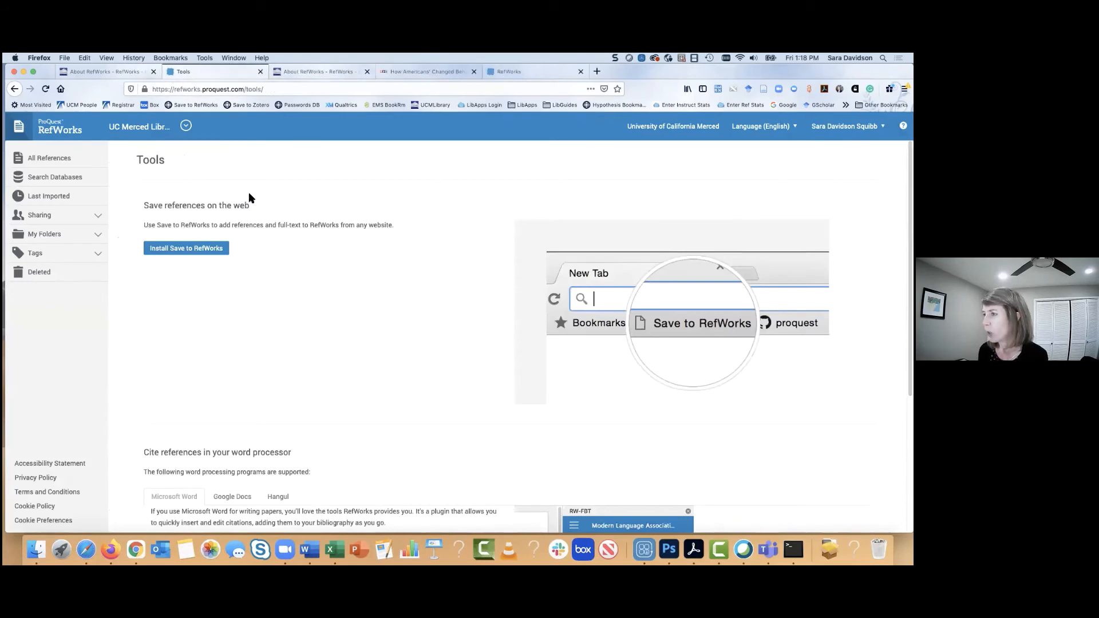
Highlight the 'Cite references in your word processor' heading, RefWorks Citation Manager, and Word 2016 requirement.
scroll(383, 238, "down", 3)
scroll(386, 236, "up", 3)
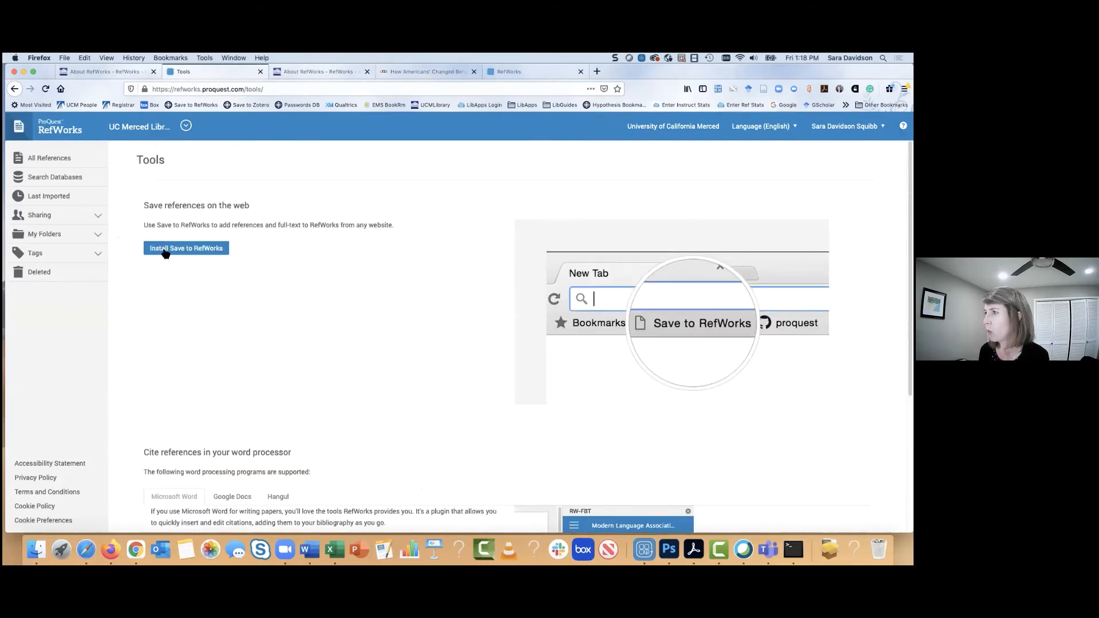
scroll(317, 228, "down", 3)
scroll(319, 235, "down", 2)
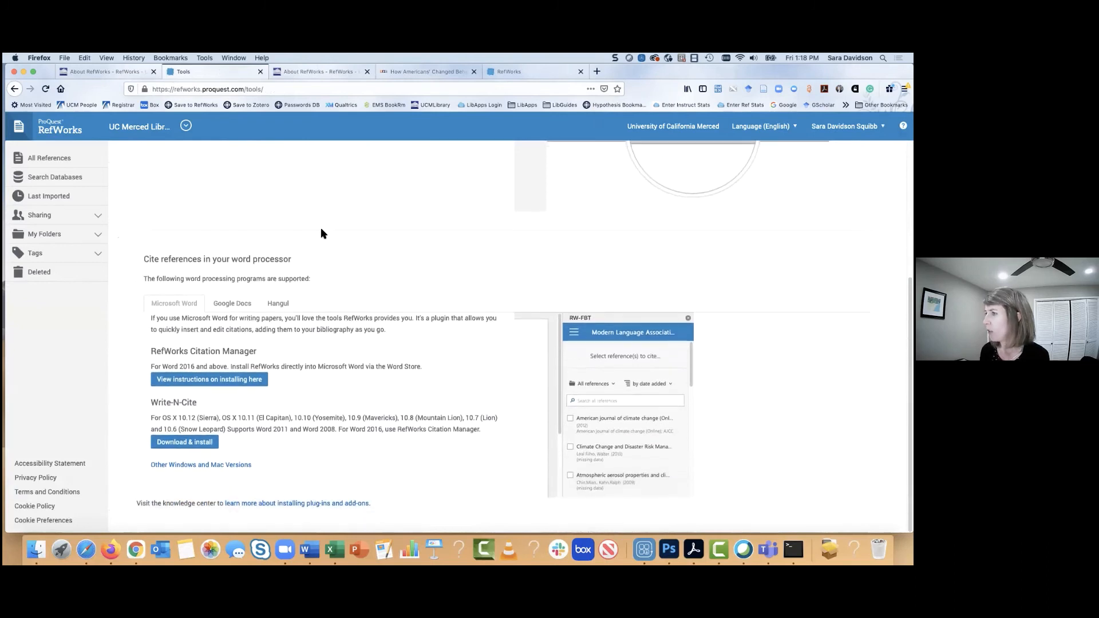
left_click_drag(141, 259, 316, 259)
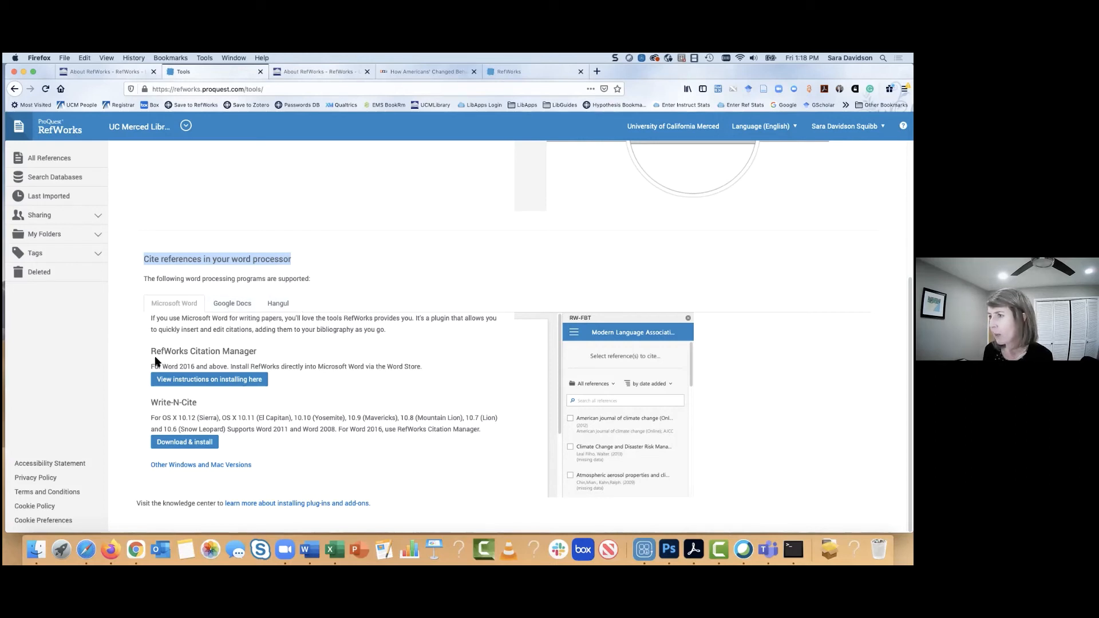
left_click_drag(152, 352, 262, 355)
left_click_drag(151, 367, 193, 369)
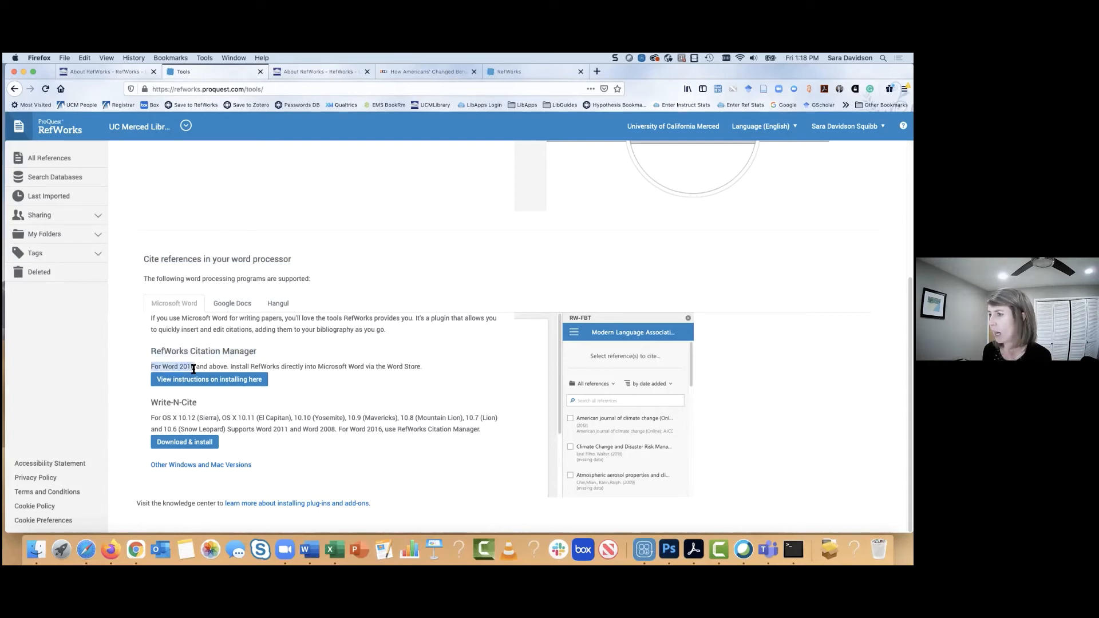
left_click_drag(193, 370, 196, 368)
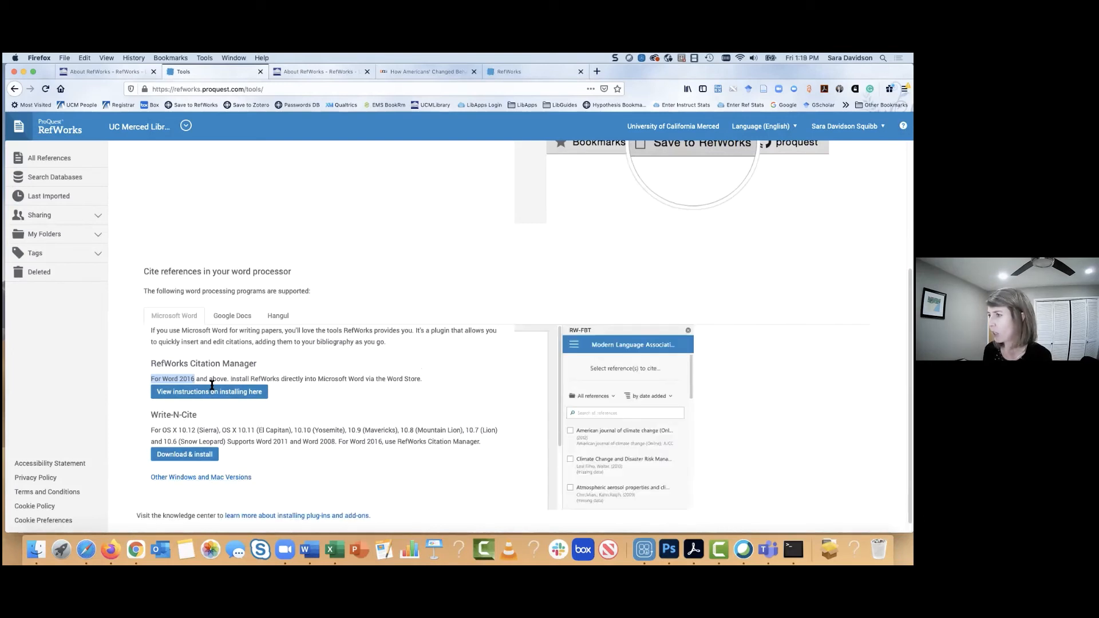
Re-highlight the RefWorks Citation Manager heading and bring the RCM-Sample-in-Word-2020 document over the browser.
left_click(238, 365)
left_click_drag(150, 367, 269, 367)
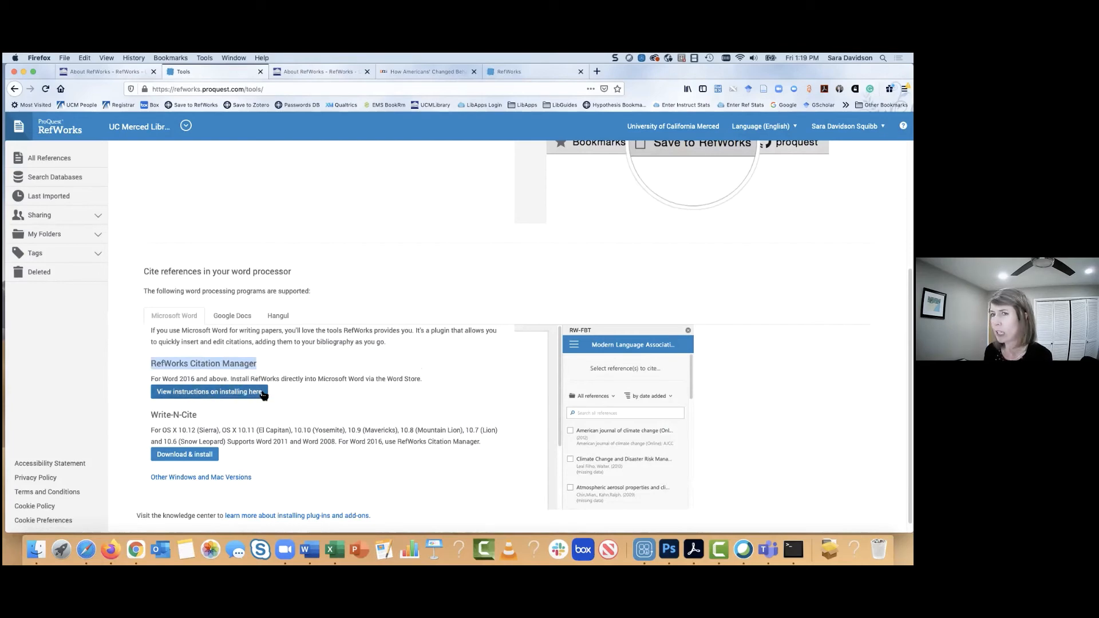
left_click_drag(3, 96, 433, 66)
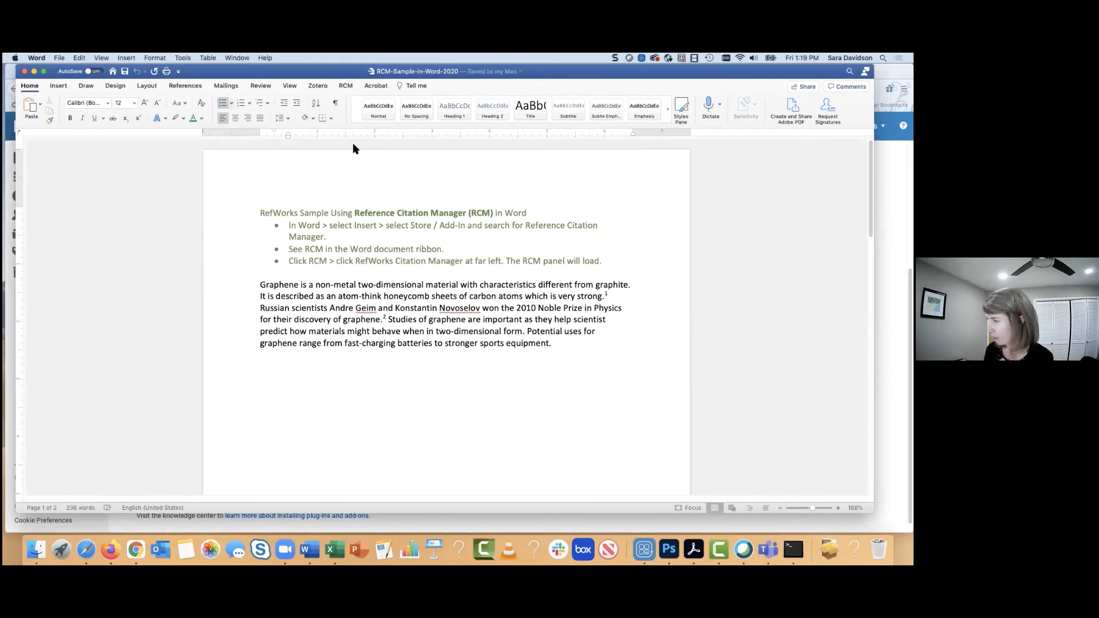
Open the RefWorks Citation Manager pane from Word's RCM tab, then switch back to the Tools page.
left_click(348, 86)
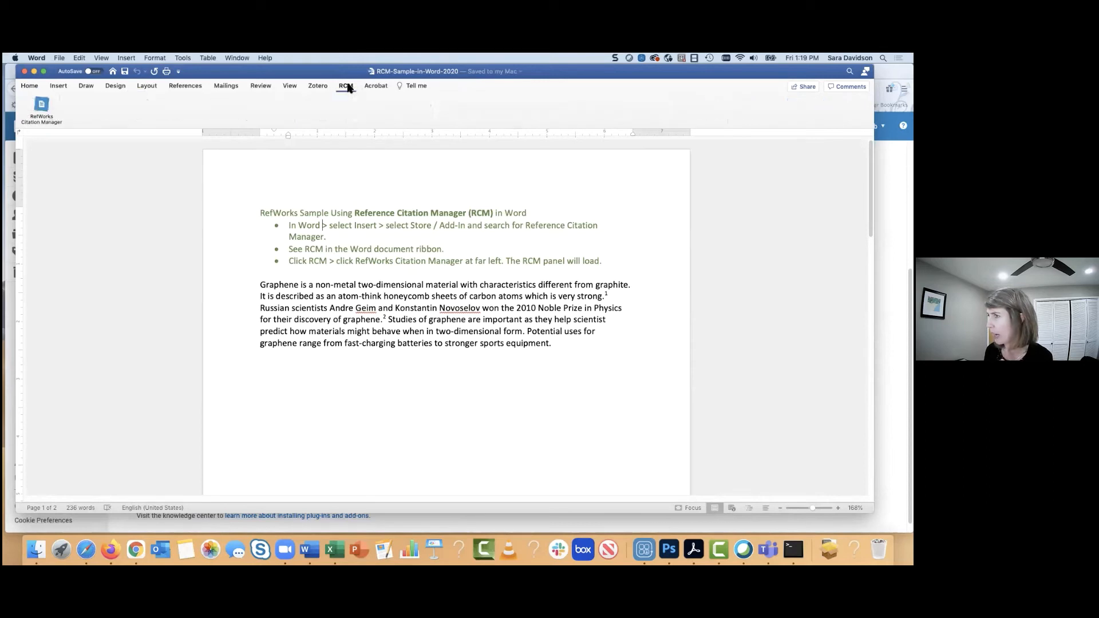
left_click(44, 106)
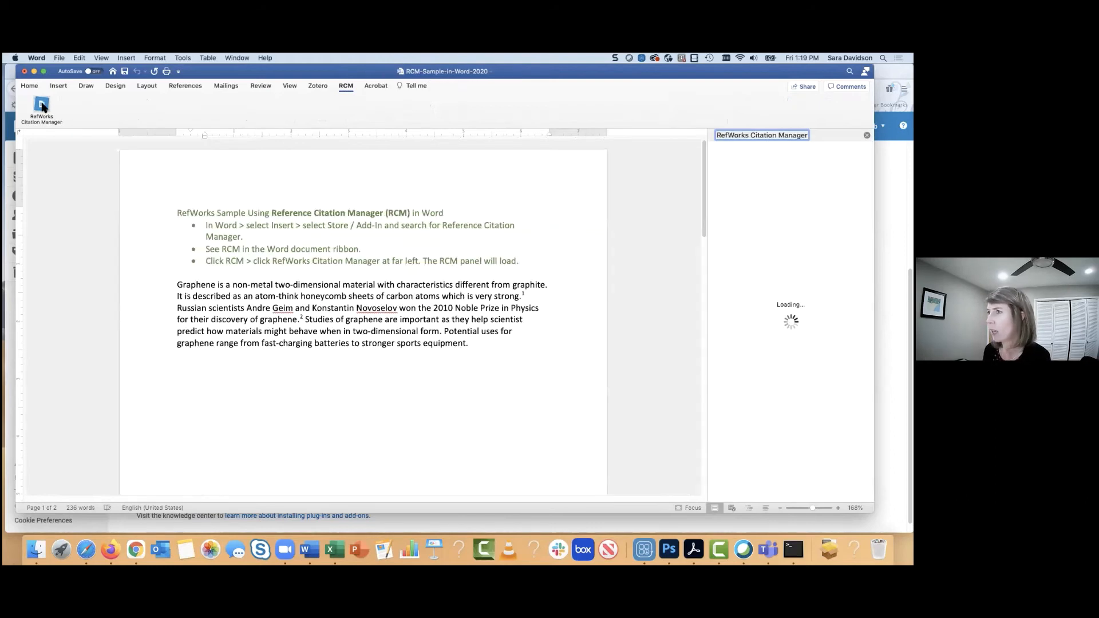
left_click_drag(525, 74, 521, 75)
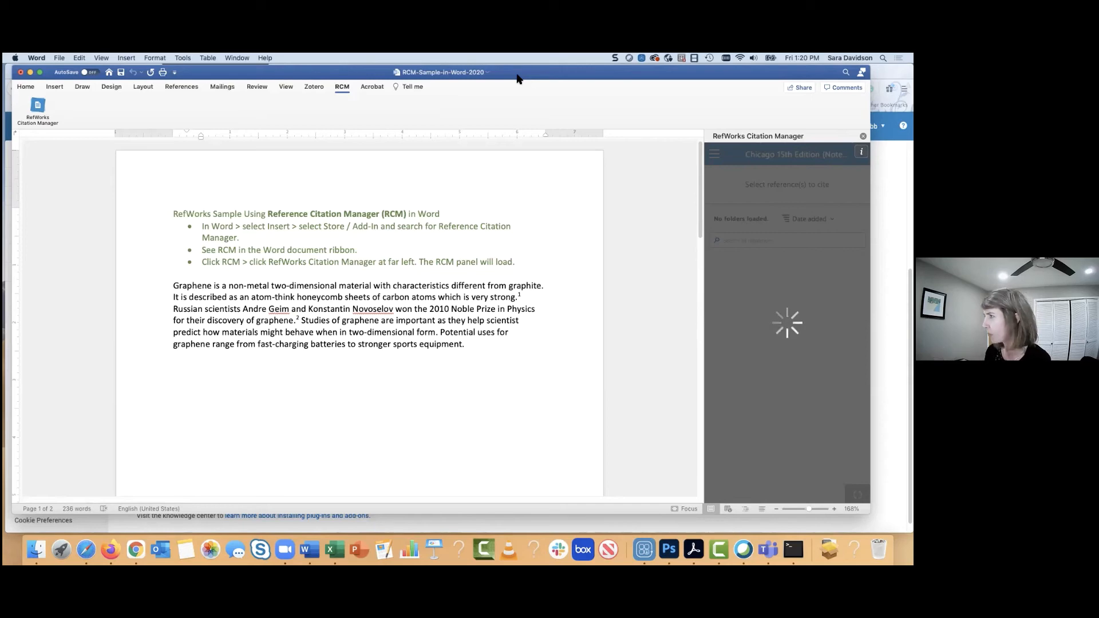
left_click_drag(560, 73, 3, 235)
left_click(395, 211)
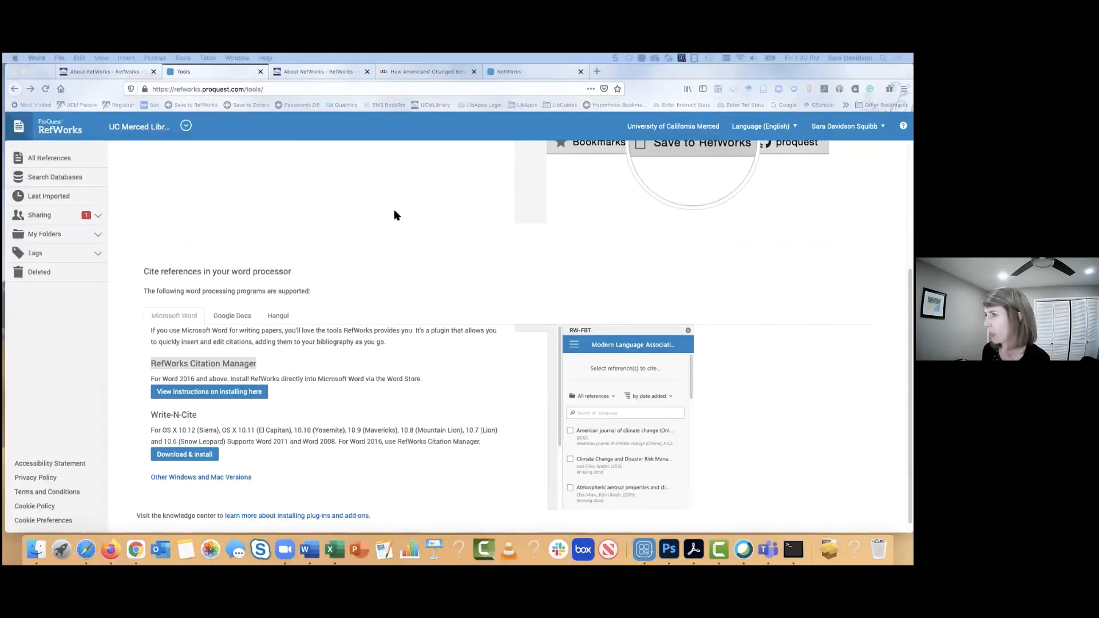
Scroll to the top and choose Settings from the account name menu.
scroll(398, 237, "up", 5)
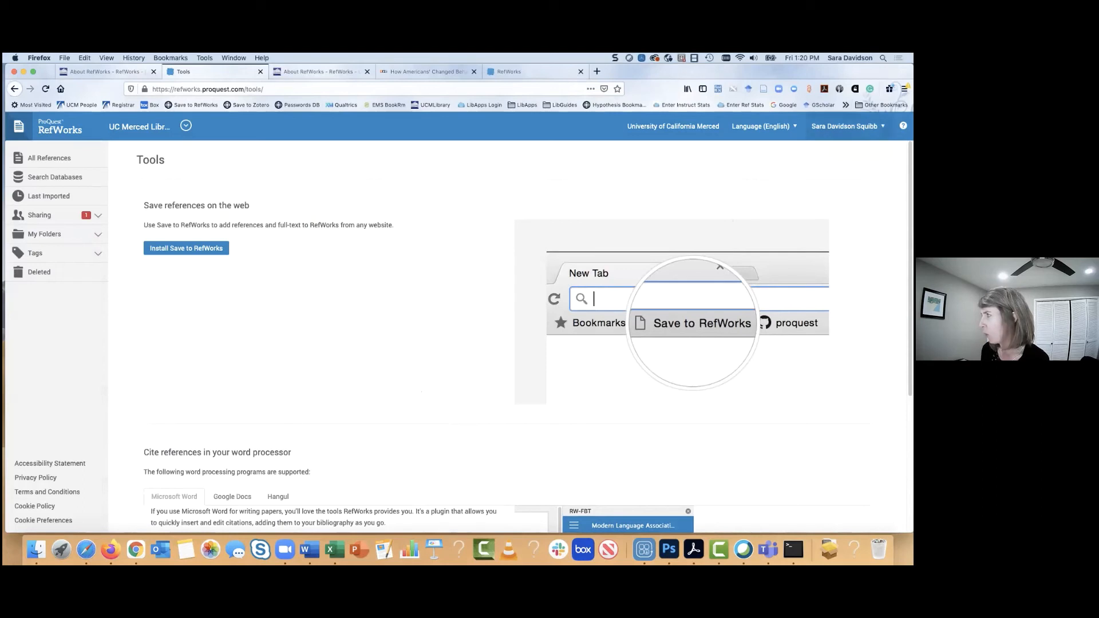
left_click(848, 126)
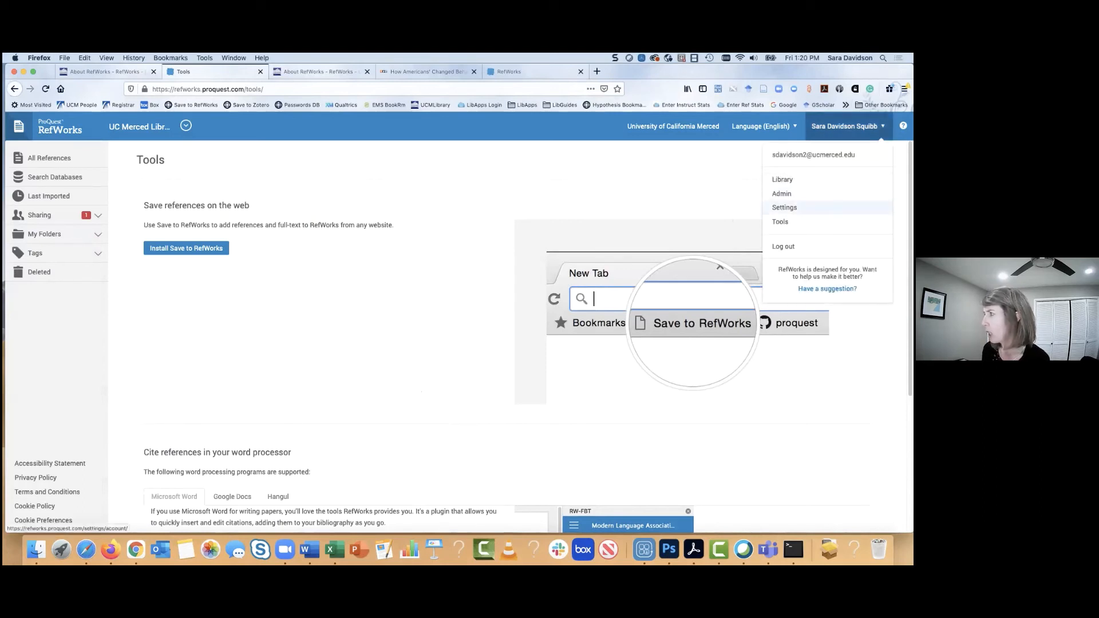
left_click(785, 207)
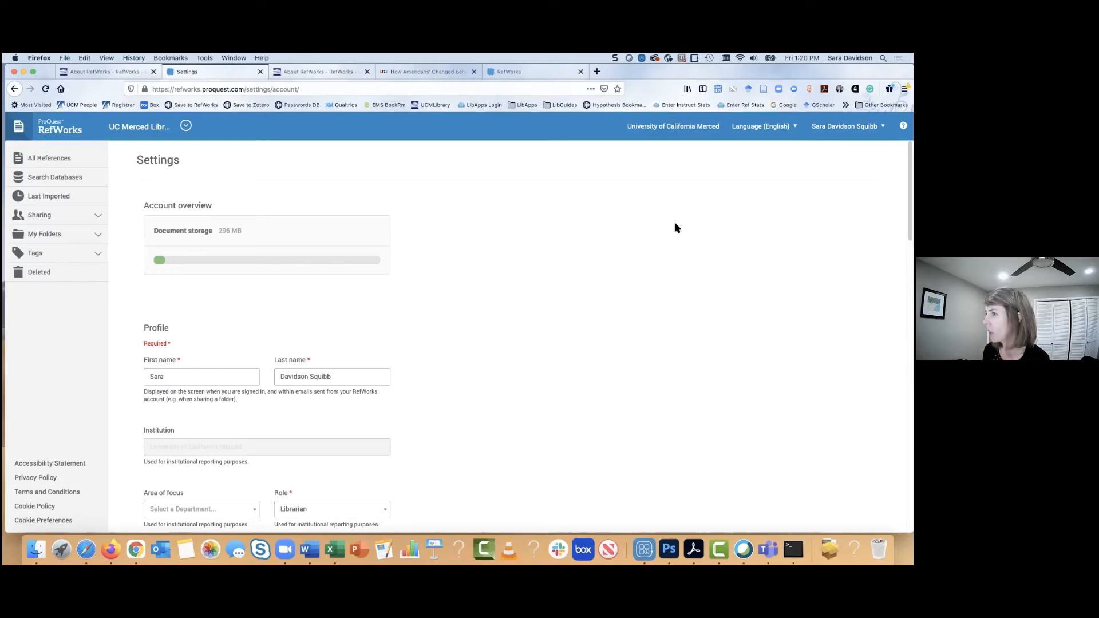
Scroll past Custom Fields and highlight the Institution Credentials and Alternate Password headings, then clear the highlight.
scroll(676, 227, "down", 3)
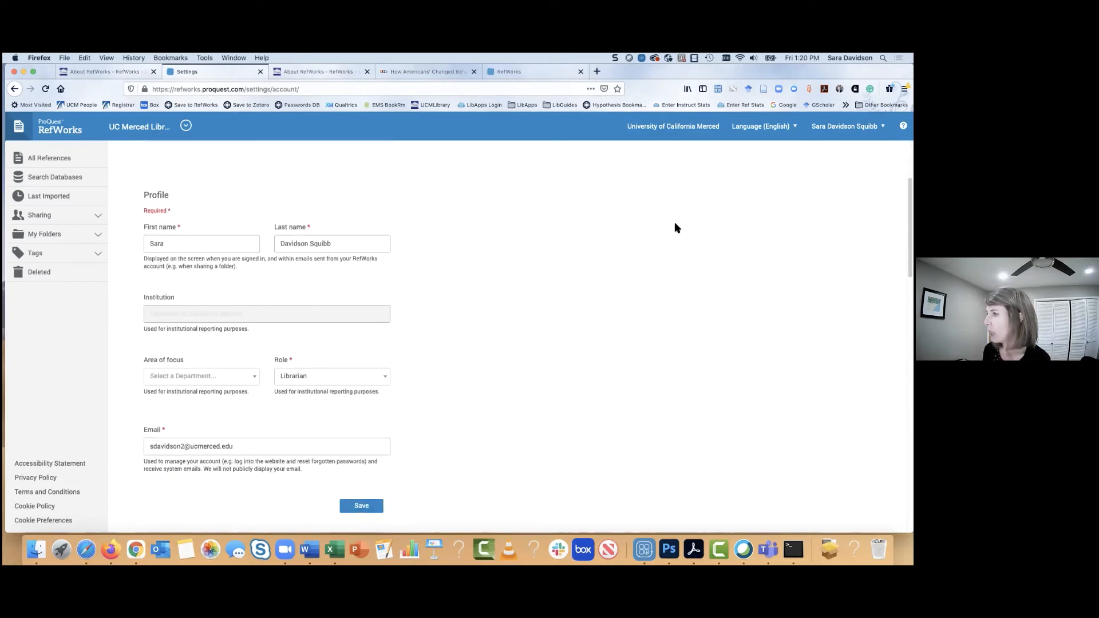
scroll(675, 228, "down", 6)
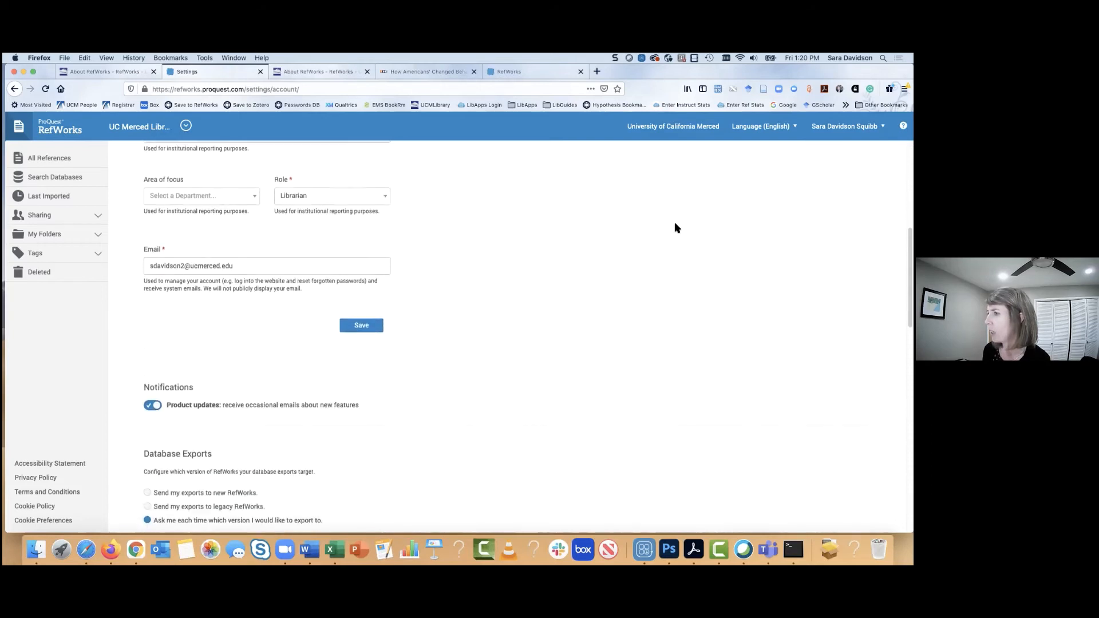
scroll(675, 227, "down", 3)
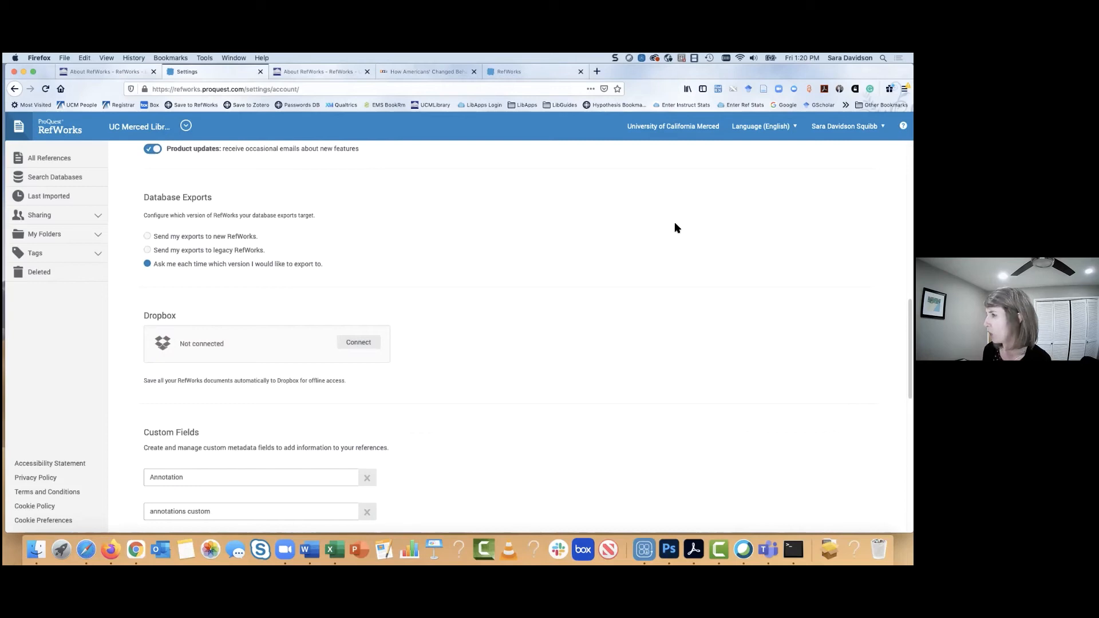
scroll(499, 225, "down", 6)
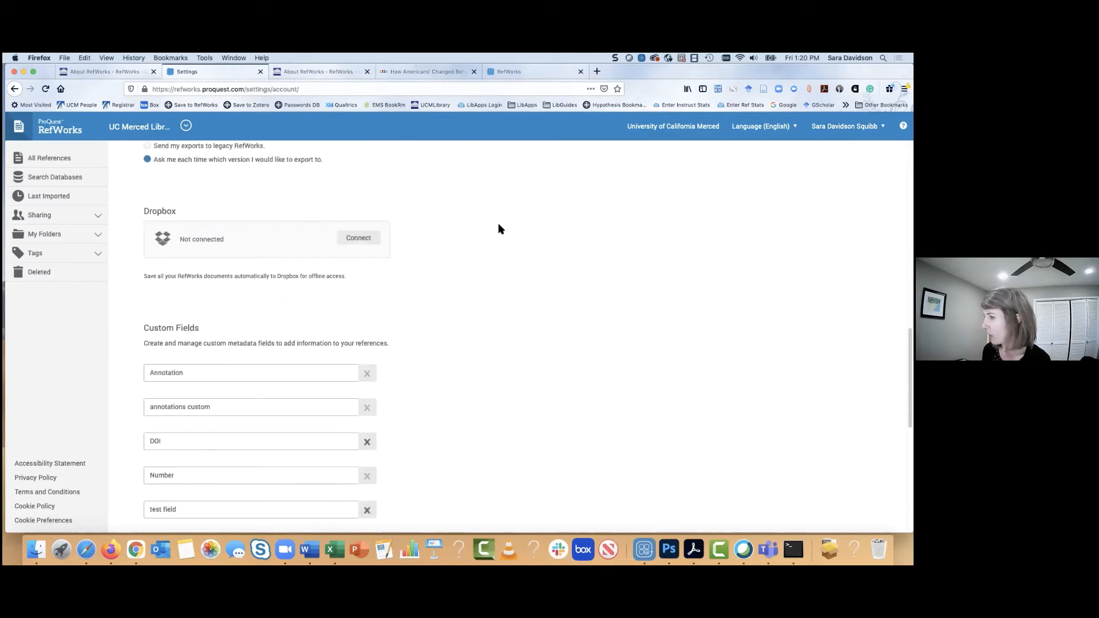
scroll(498, 224, "down", 3)
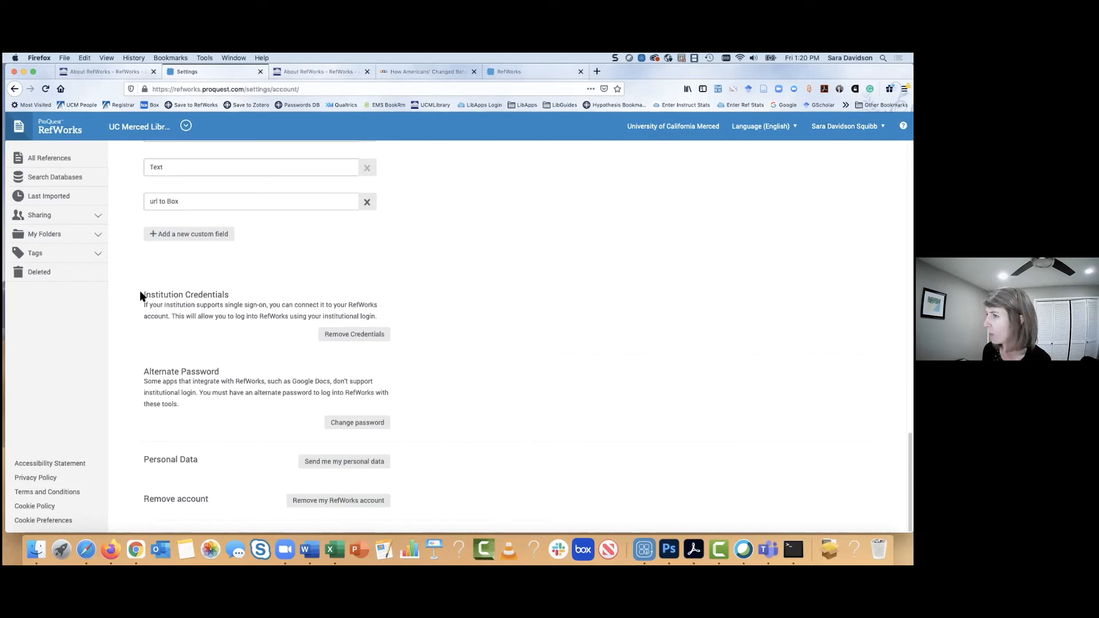
left_click_drag(141, 294, 239, 297)
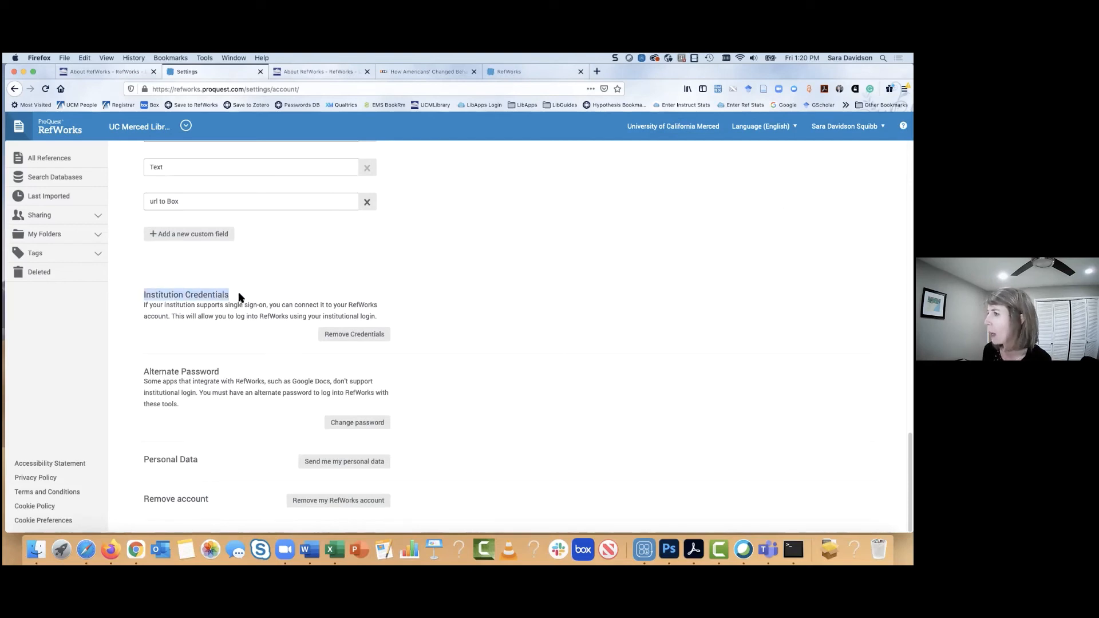
left_click_drag(142, 372, 224, 377)
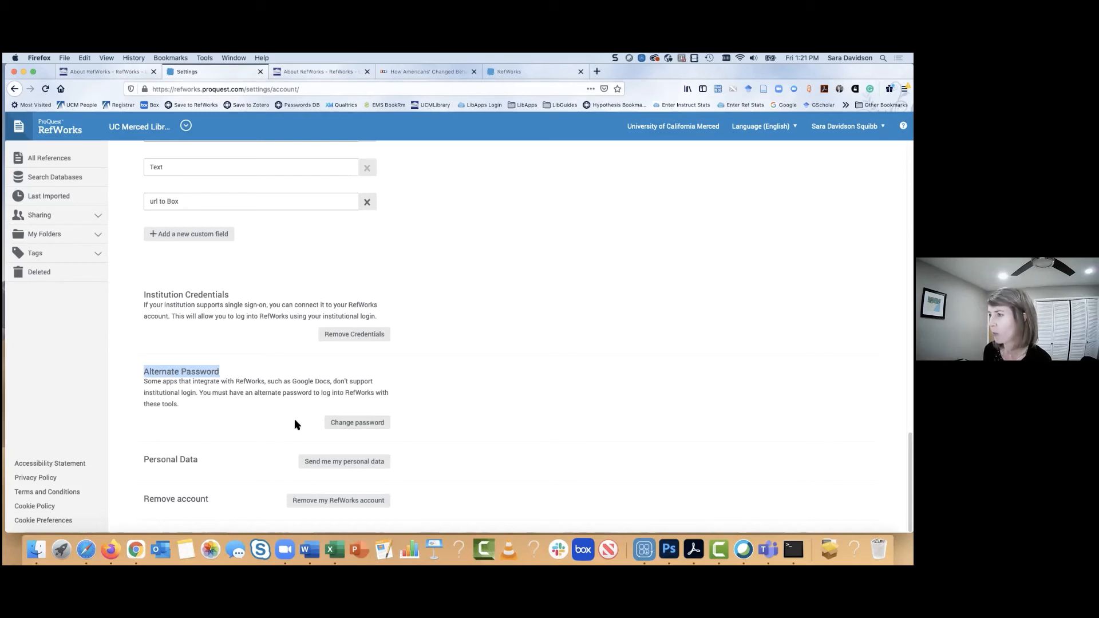
left_click(226, 372)
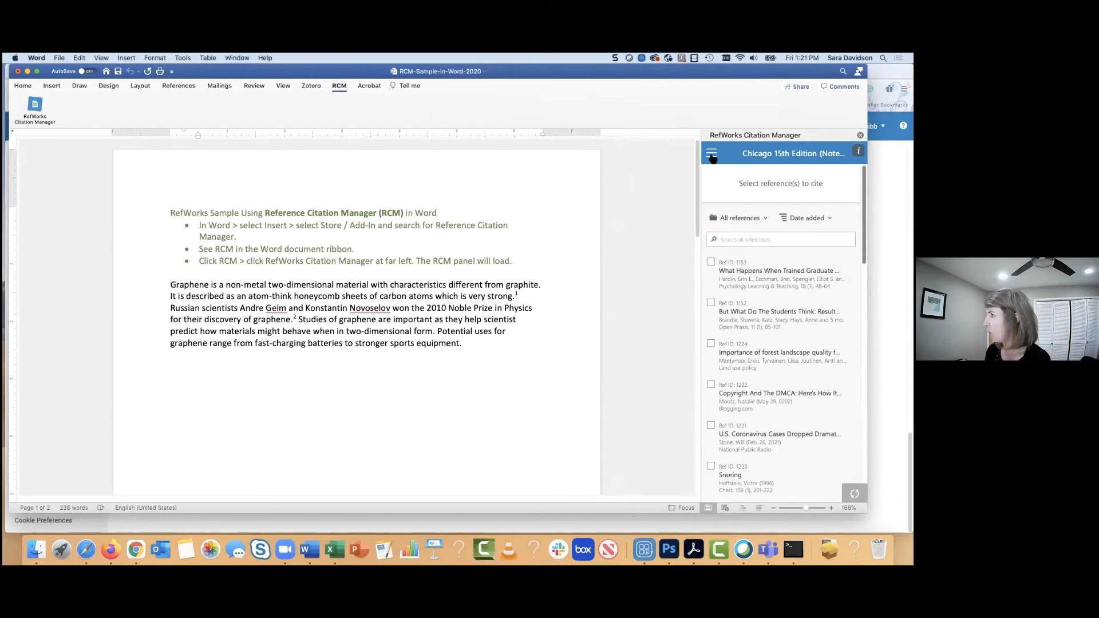
left_click(711, 154)
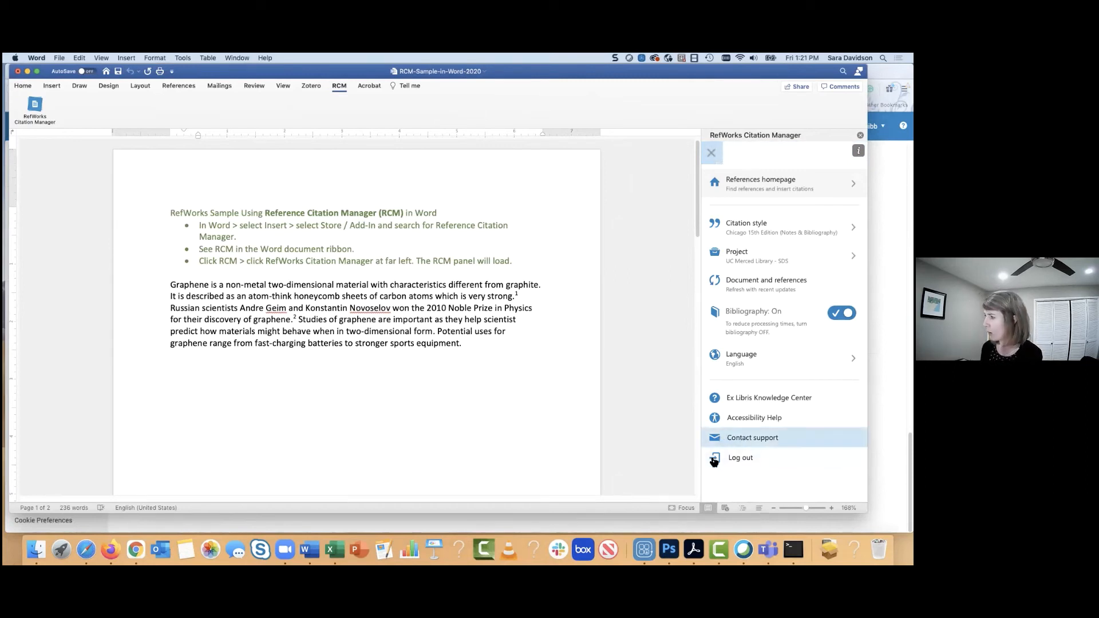
left_click(742, 465)
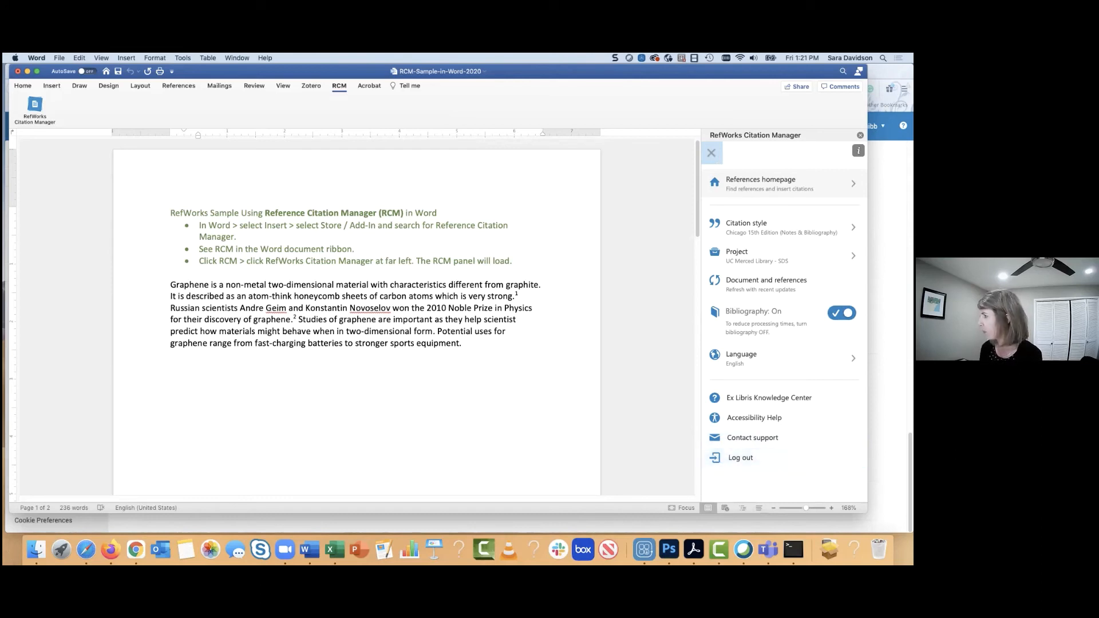
left_click(713, 155)
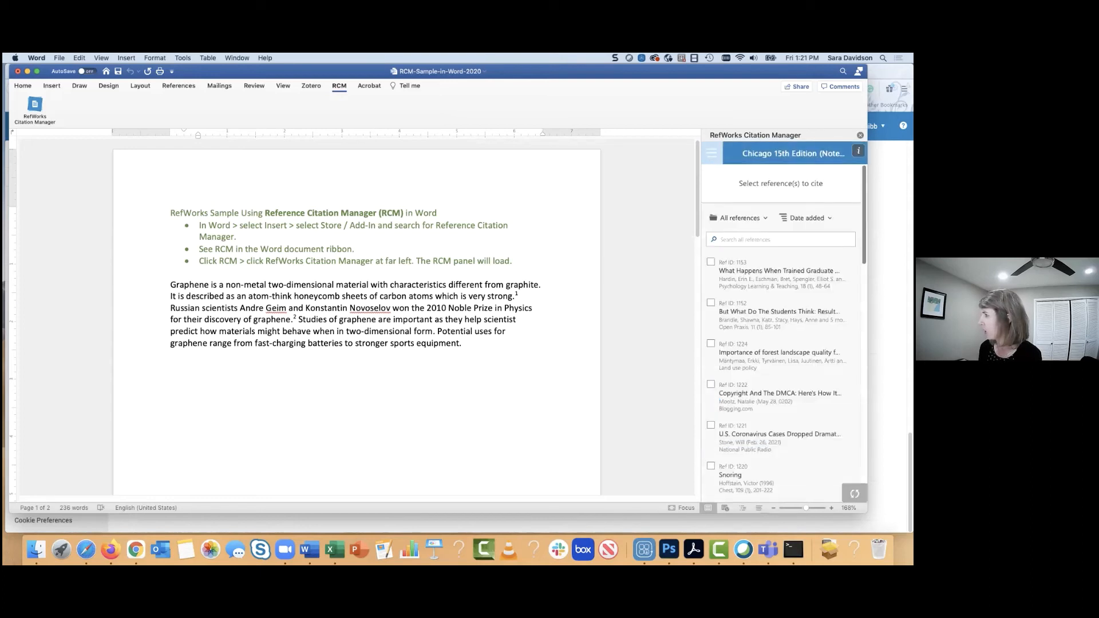
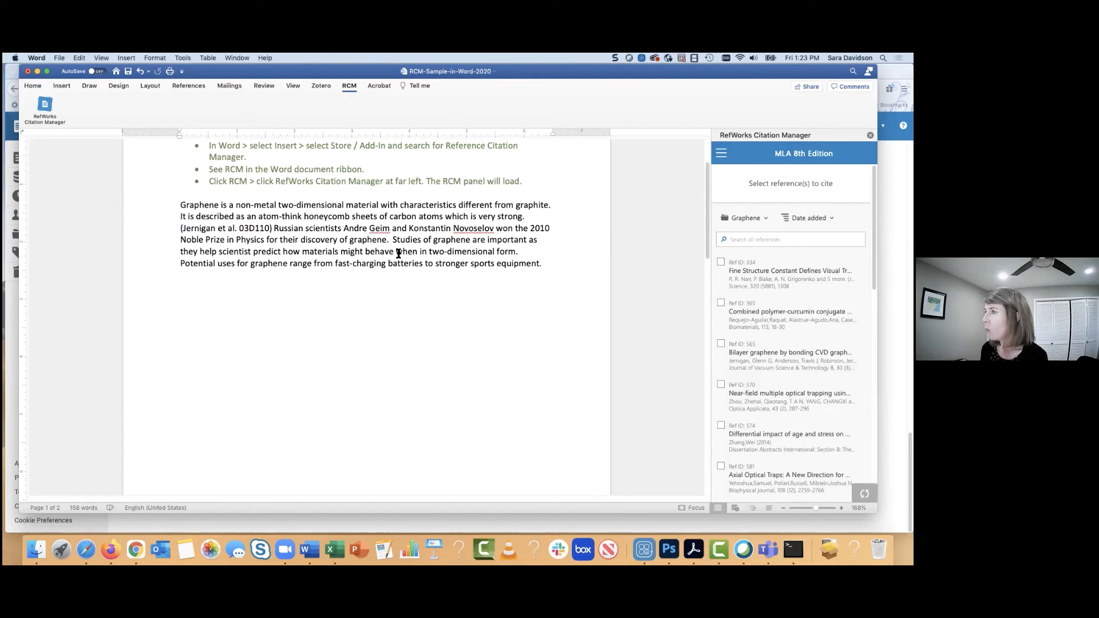
Scroll through the Graphene folder's references listed in MLA 8th Edition.
scroll(401, 255, "down", 2)
scroll(402, 254, "down", 1)
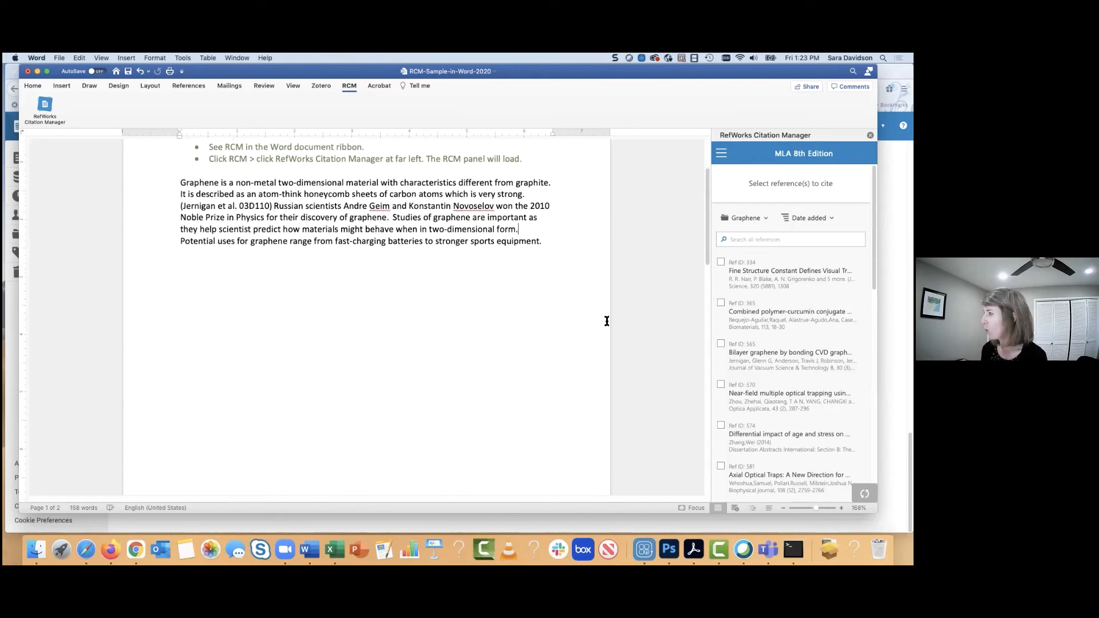
scroll(790, 401, "down", 10)
scroll(790, 395, "down", 2)
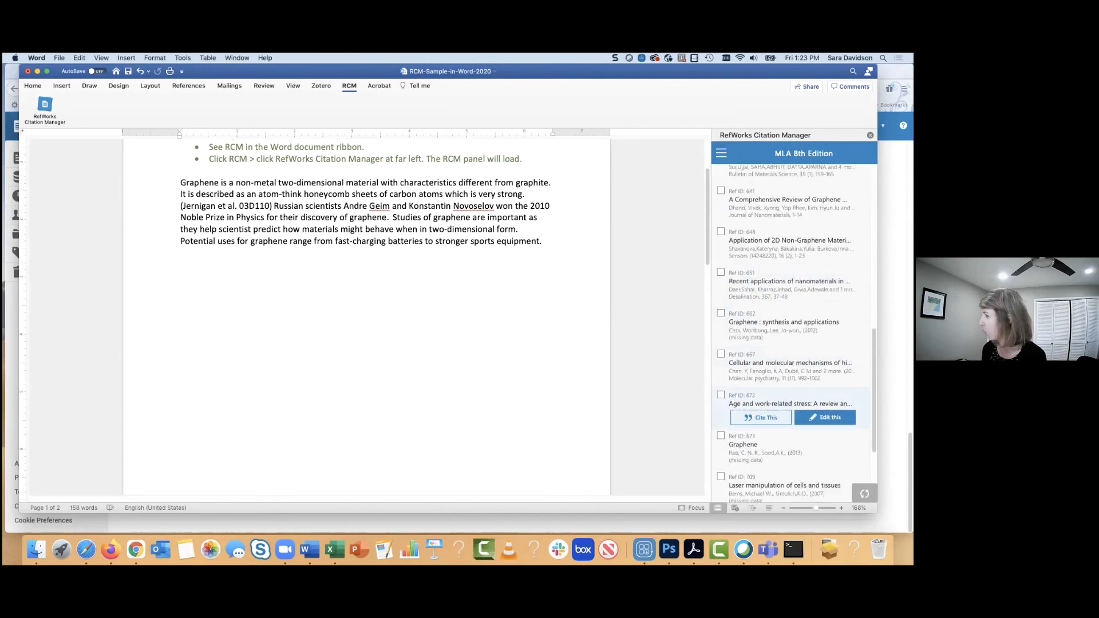
Cite the Chen et al. Cellular and molecular mechanisms reference (Ref ID 667) at page 12 after 'two-dimensional form.'.
left_click(721, 354)
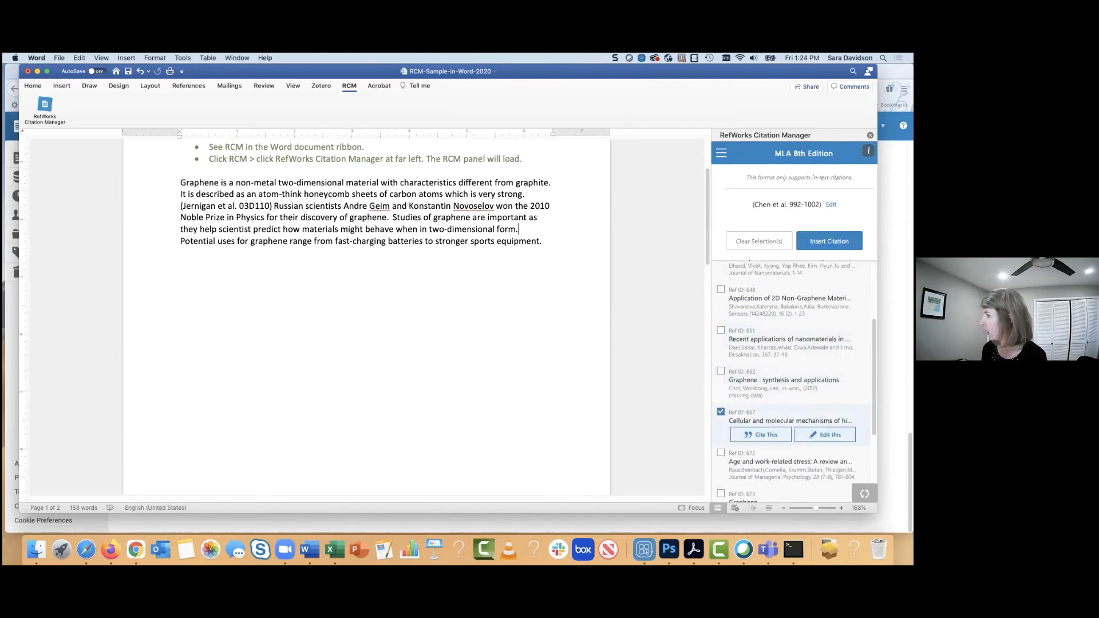
left_click(825, 434)
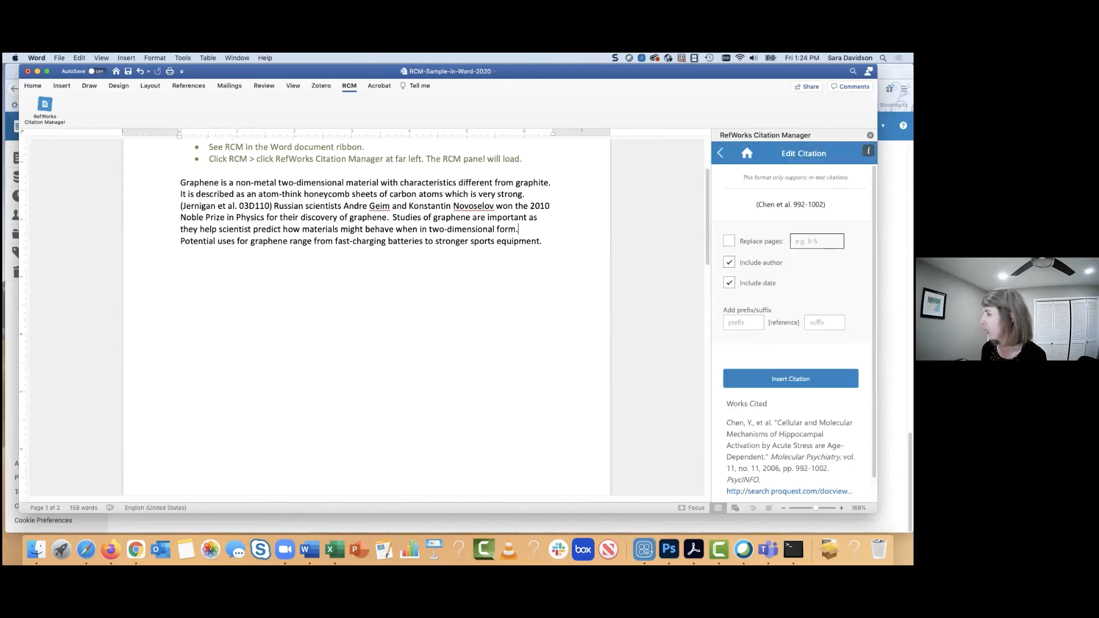
left_click(729, 241)
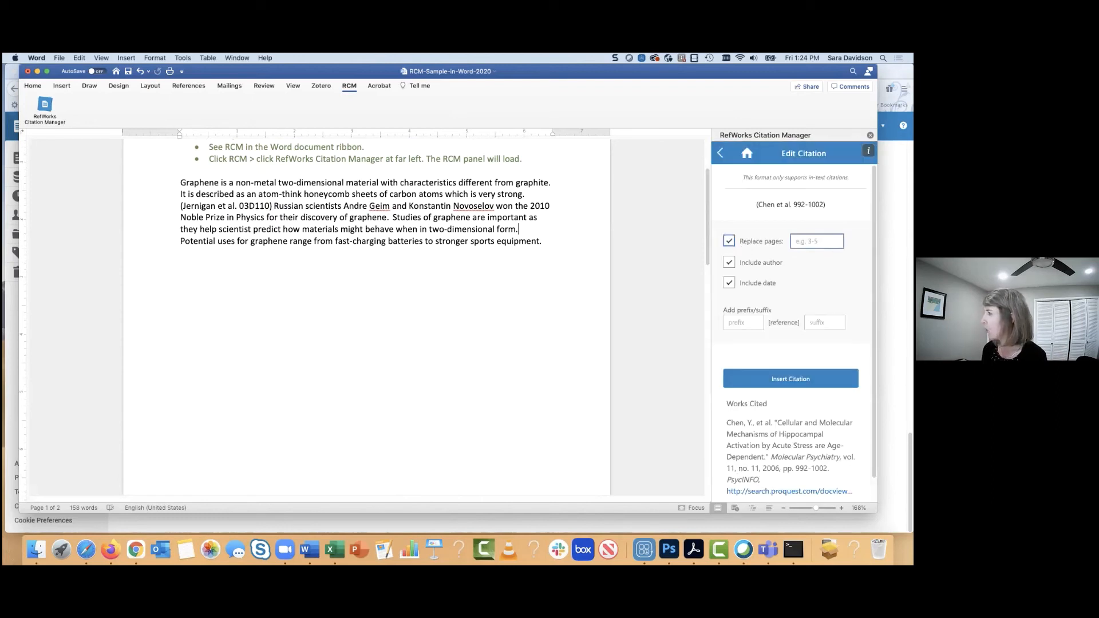
type("12")
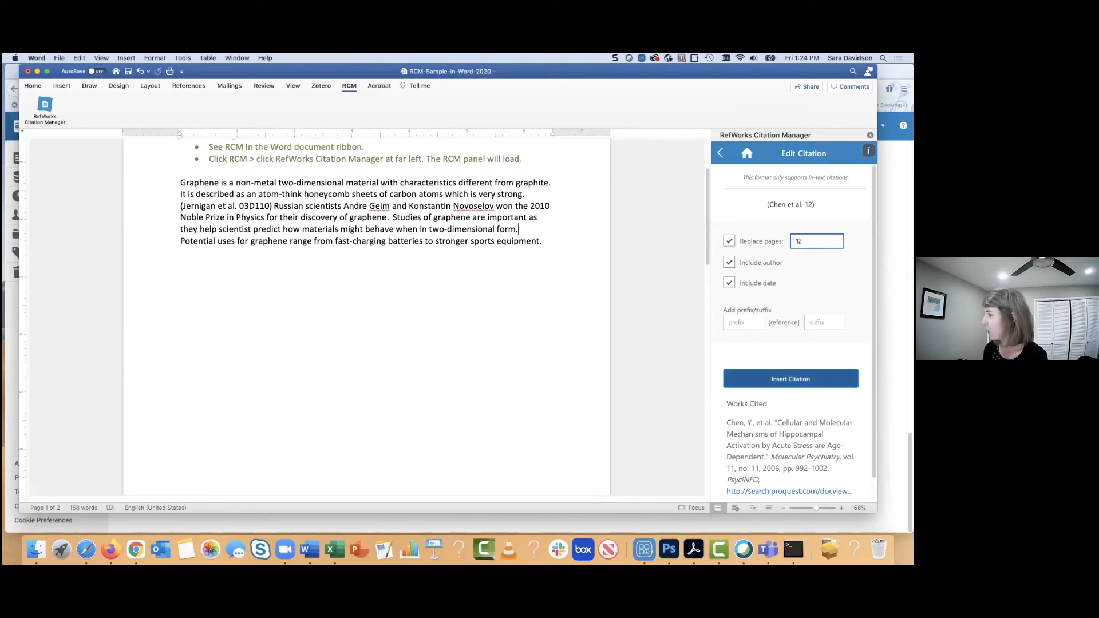
scroll(739, 395, "down", 1)
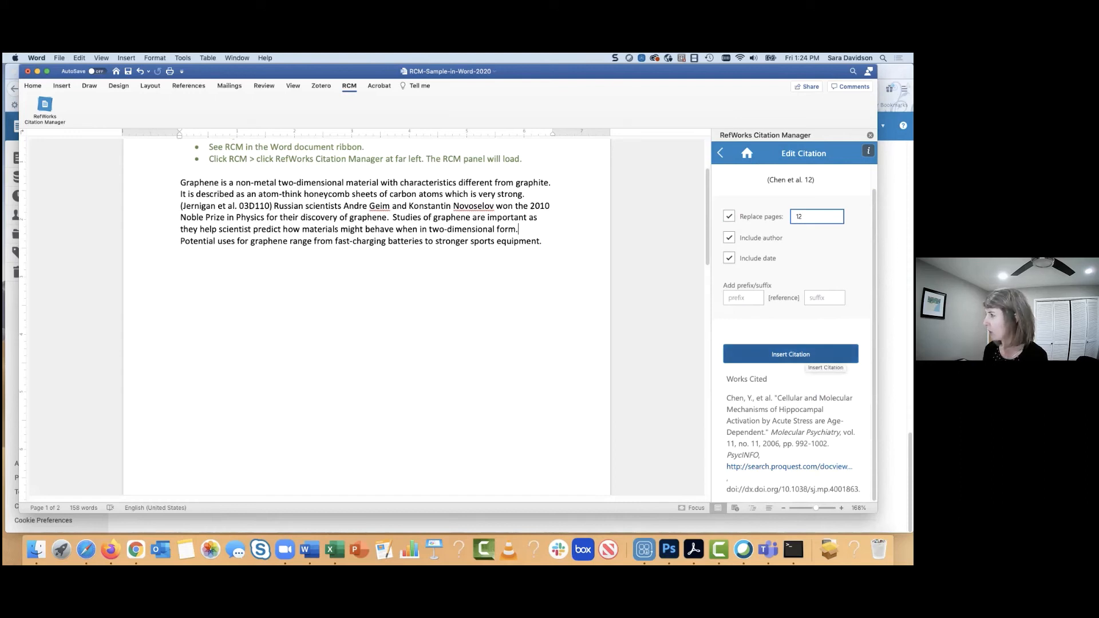
left_click(819, 355)
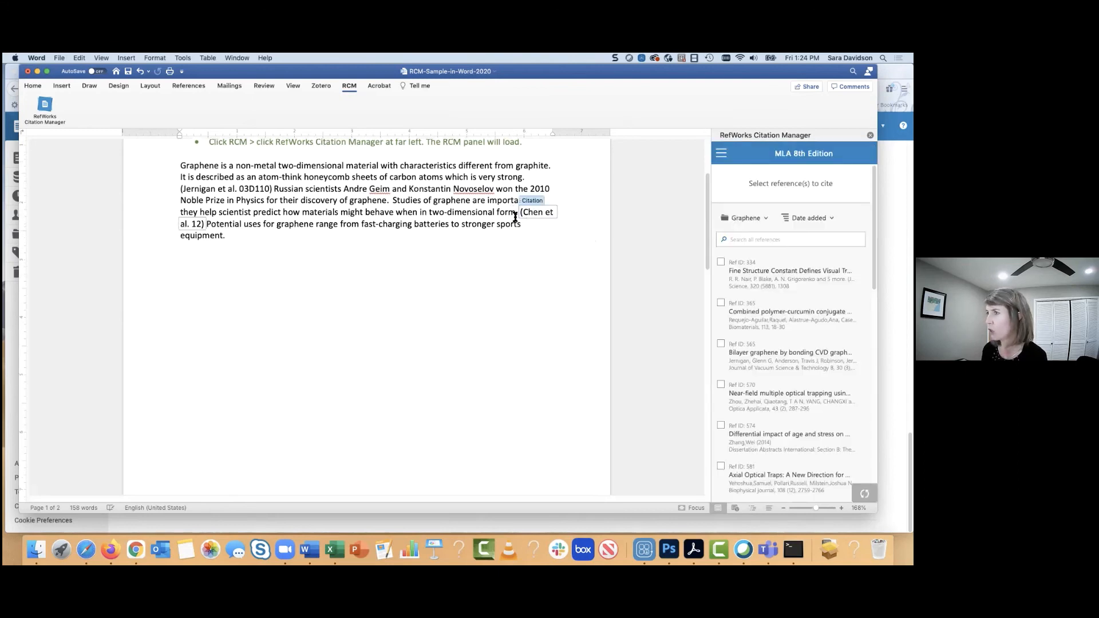
Scroll down to review the Works Cited list with the Chen and Jernigan entries.
scroll(459, 284, "down", 10)
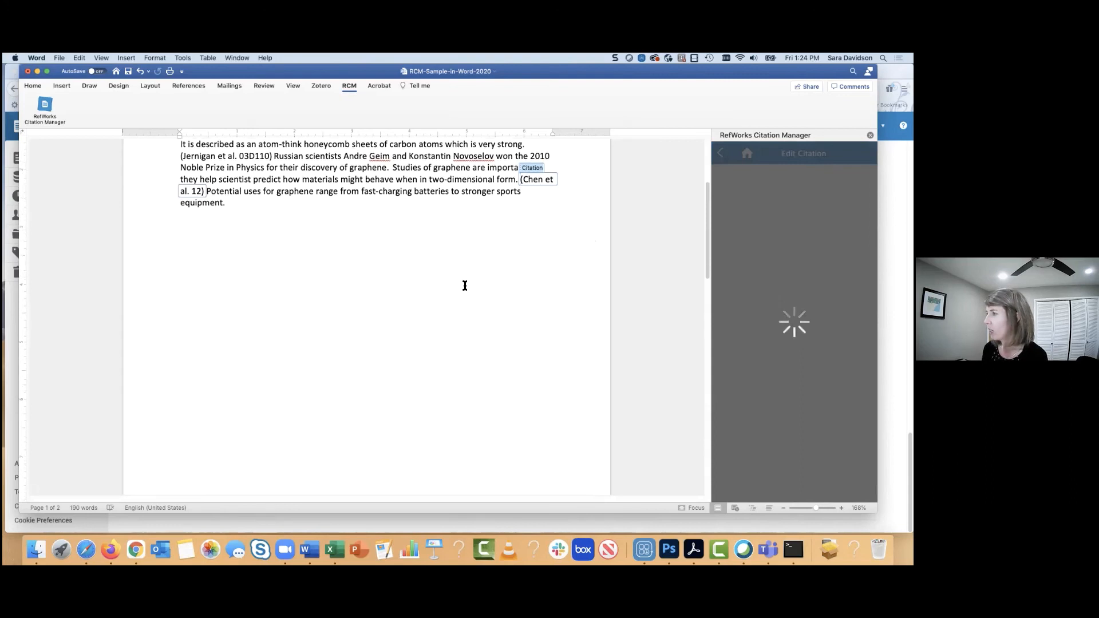
scroll(467, 284, "down", 8)
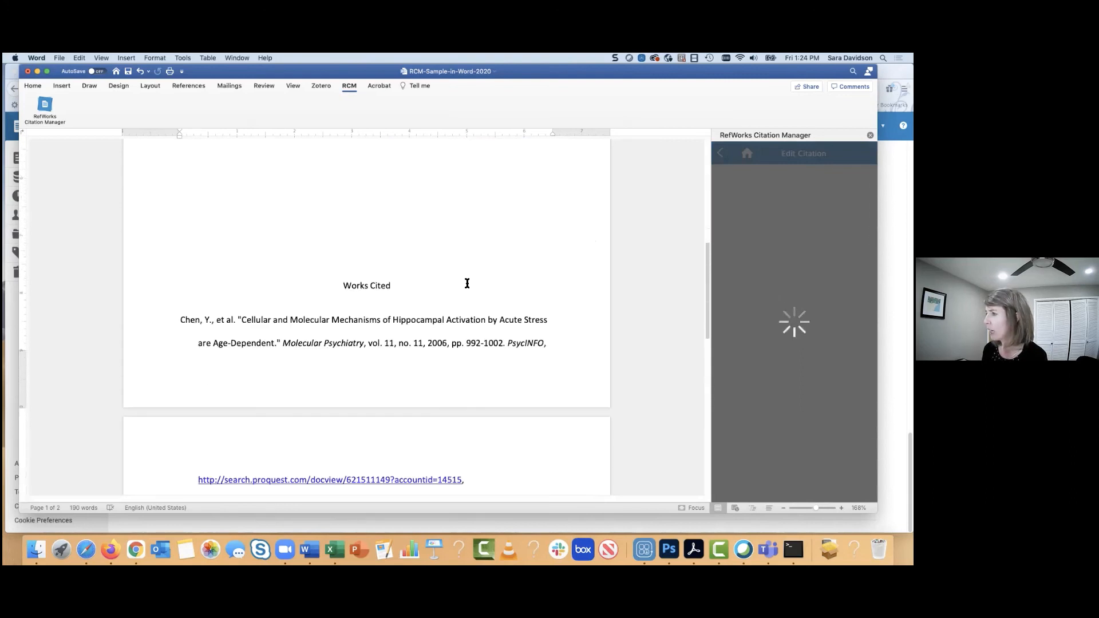
scroll(468, 283, "down", 1)
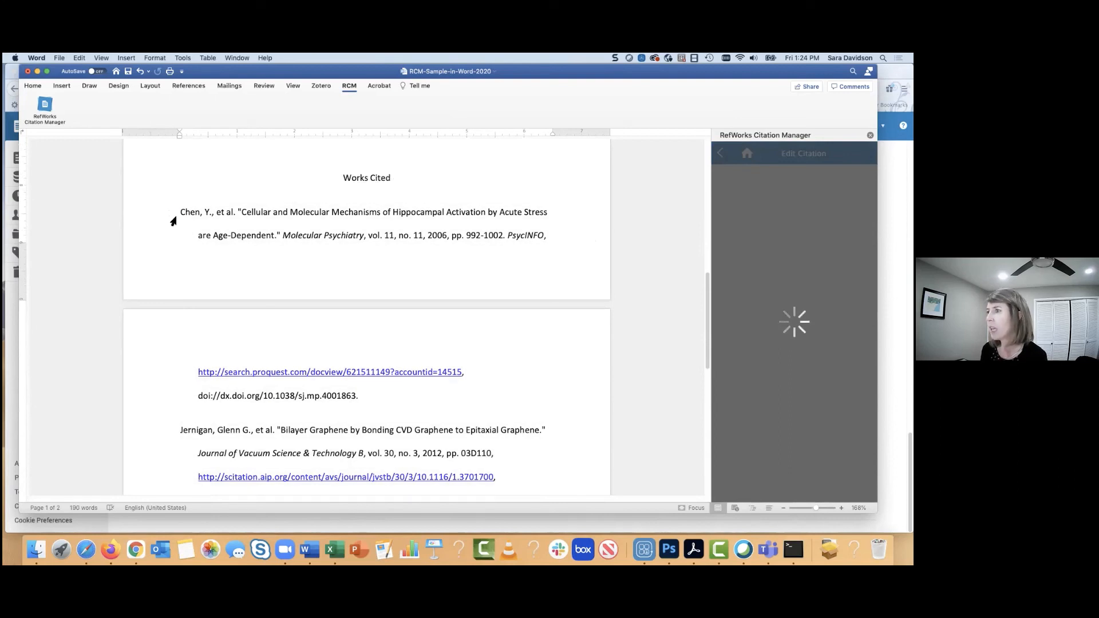
scroll(187, 213, "down", 1)
scroll(186, 214, "down", 1)
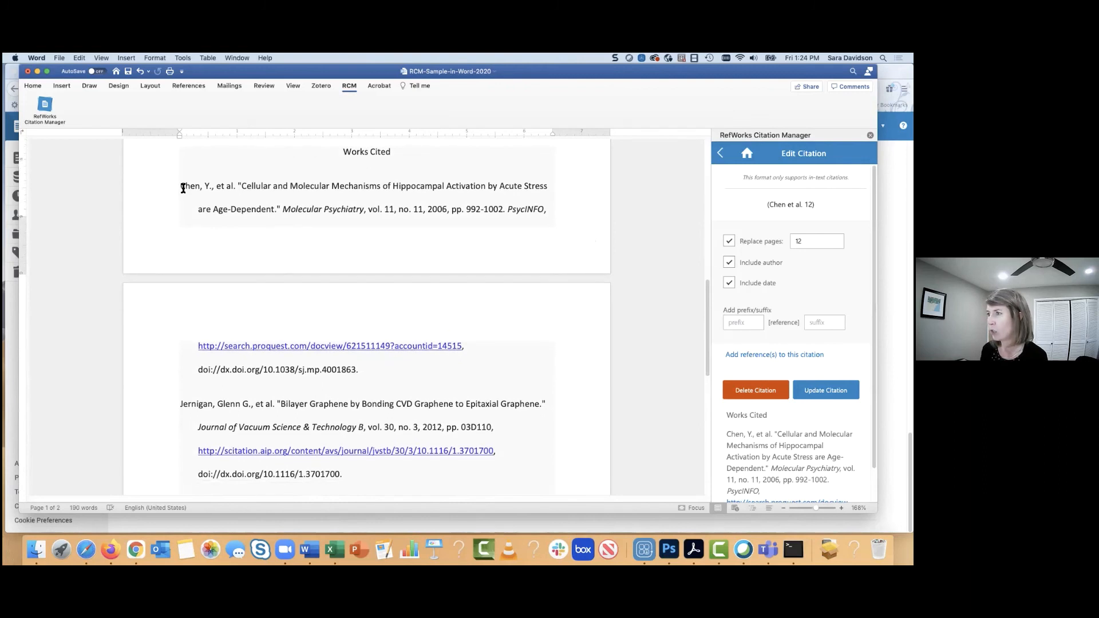
scroll(186, 192, "down", 1)
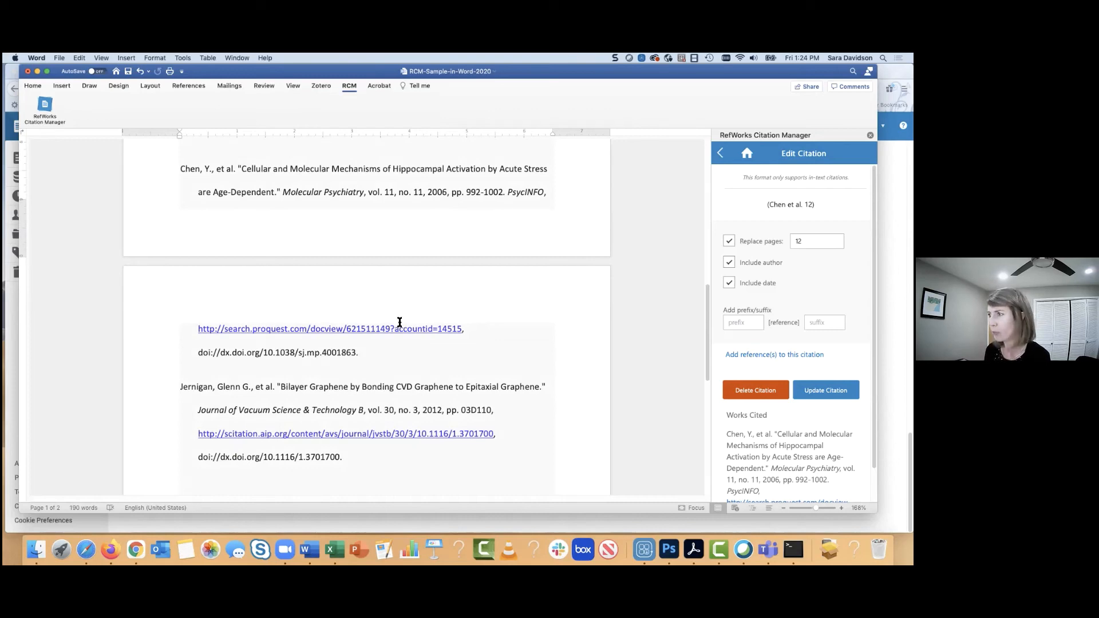
scroll(398, 310, "up", 15)
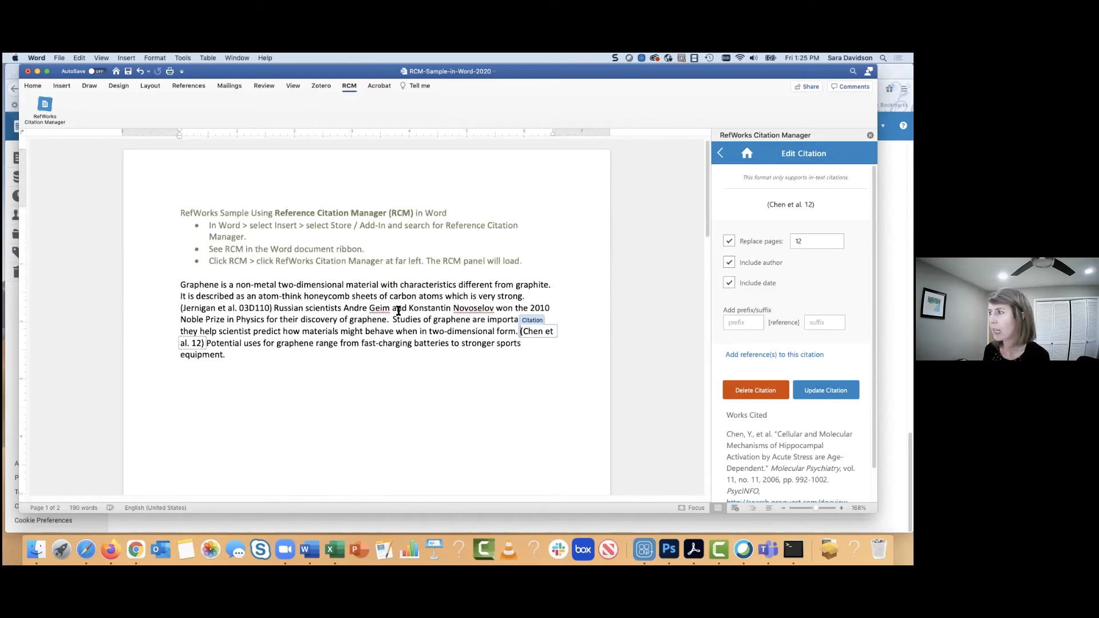
scroll(398, 309, "down", 2)
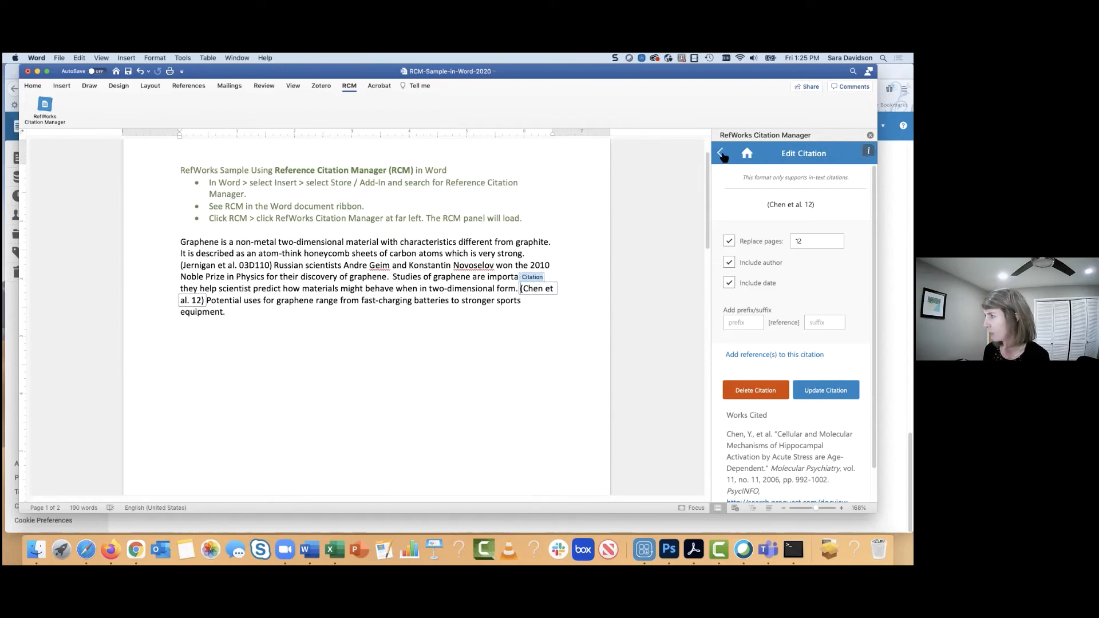
Return to the reference list and delete the Jernigan et al. 03D110 and Chen et al. 12 in-text citations.
left_click(722, 156)
scroll(596, 351, "down", 3)
scroll(536, 308, "up", 3)
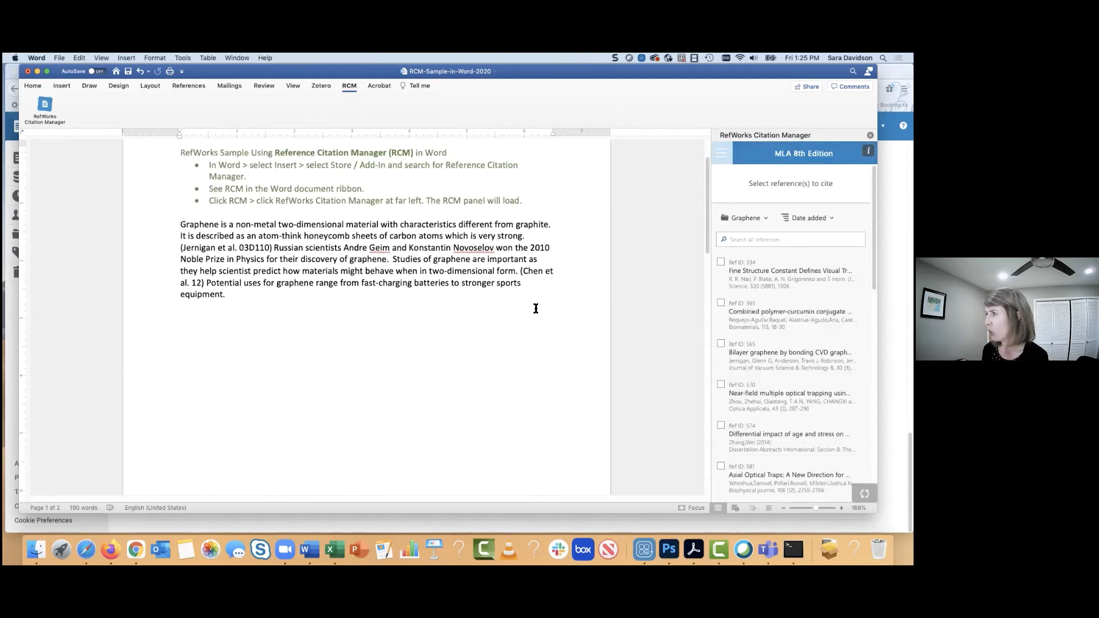
scroll(536, 308, "up", 3)
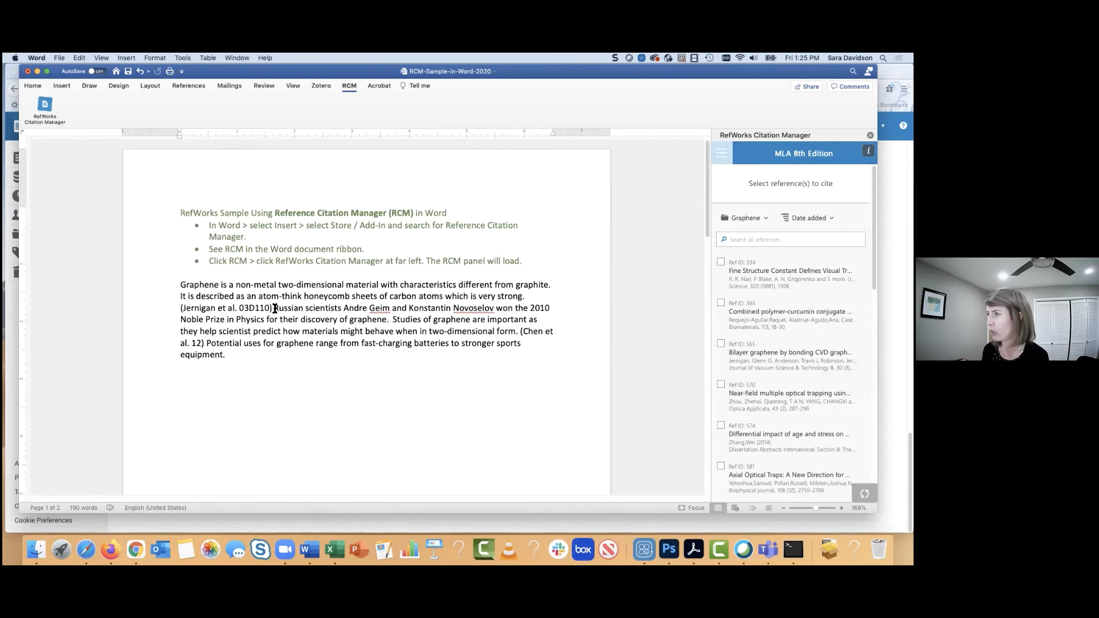
left_click_drag(275, 309, 137, 309)
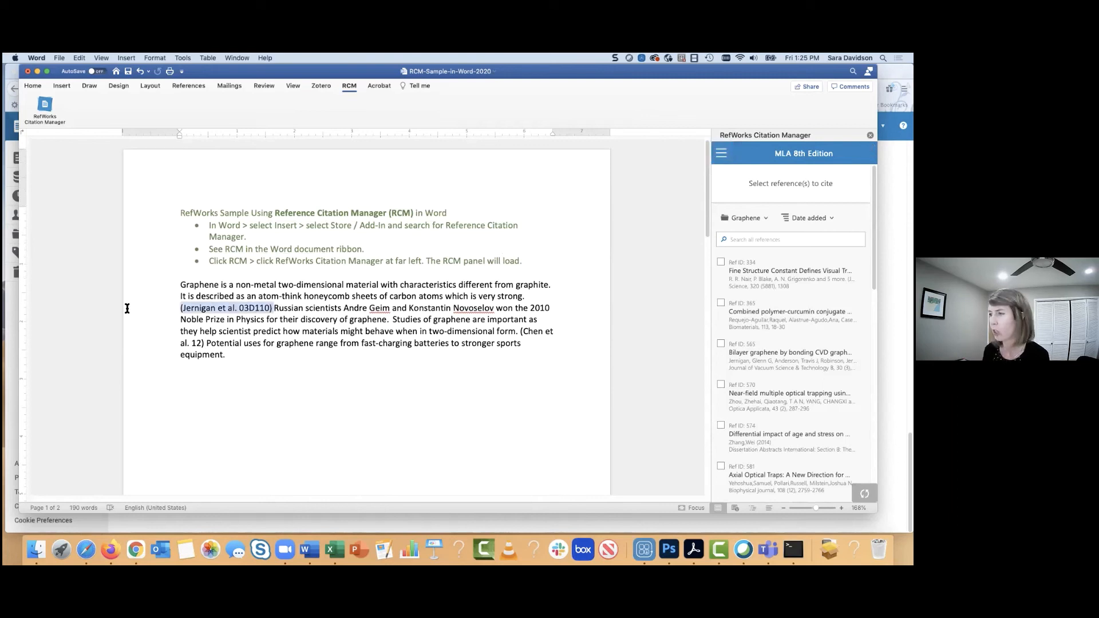
key("BackSpace")
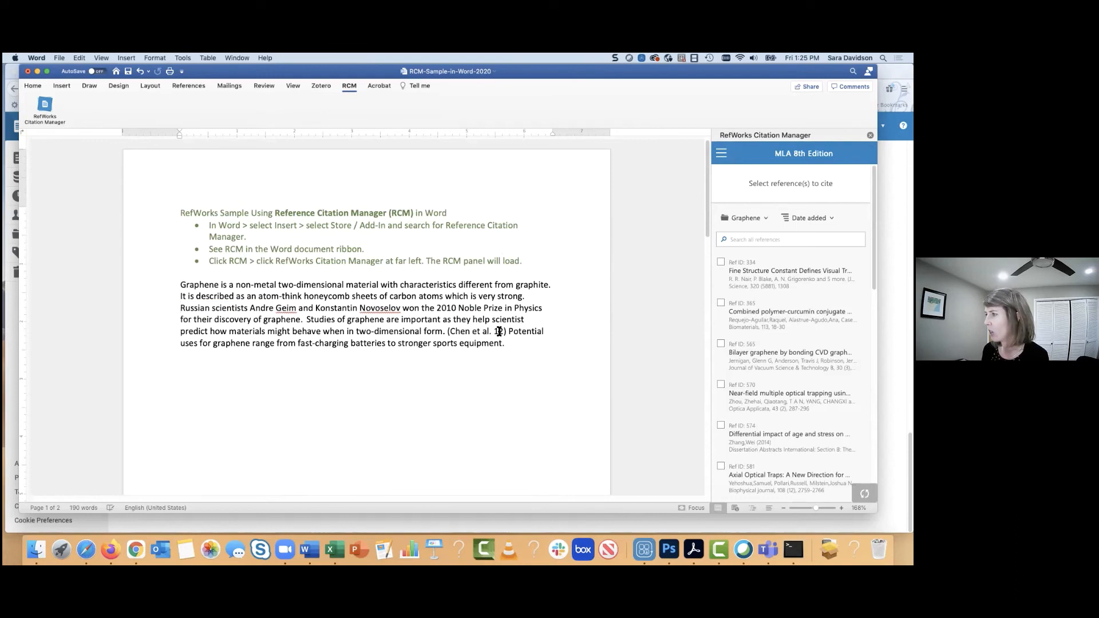
left_click_drag(508, 331, 451, 332)
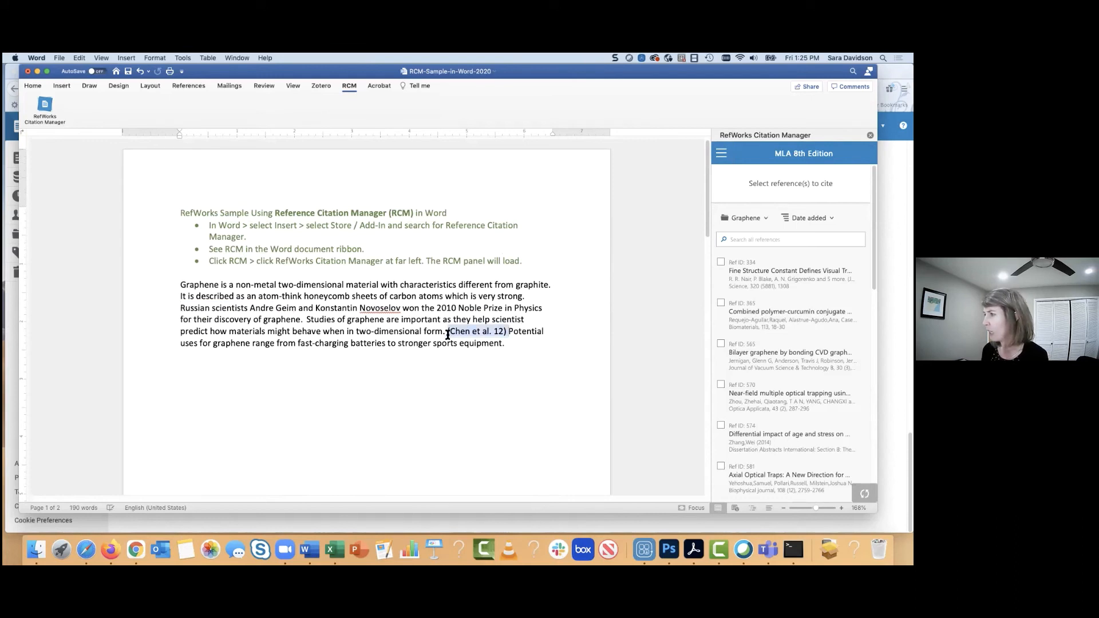
key("BackSpace")
Delete the entire Works Cited bibliography.
scroll(490, 326, "down", 10)
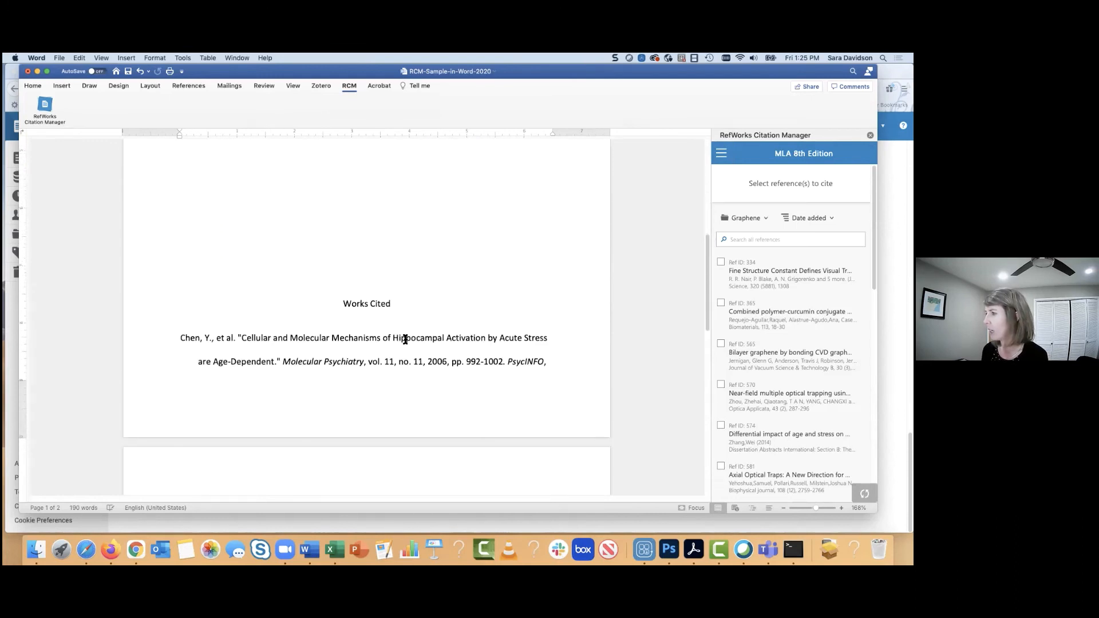
left_click(406, 339)
key("BackSpace")
left_click_drag(346, 306, 463, 391)
key("BackSpace")
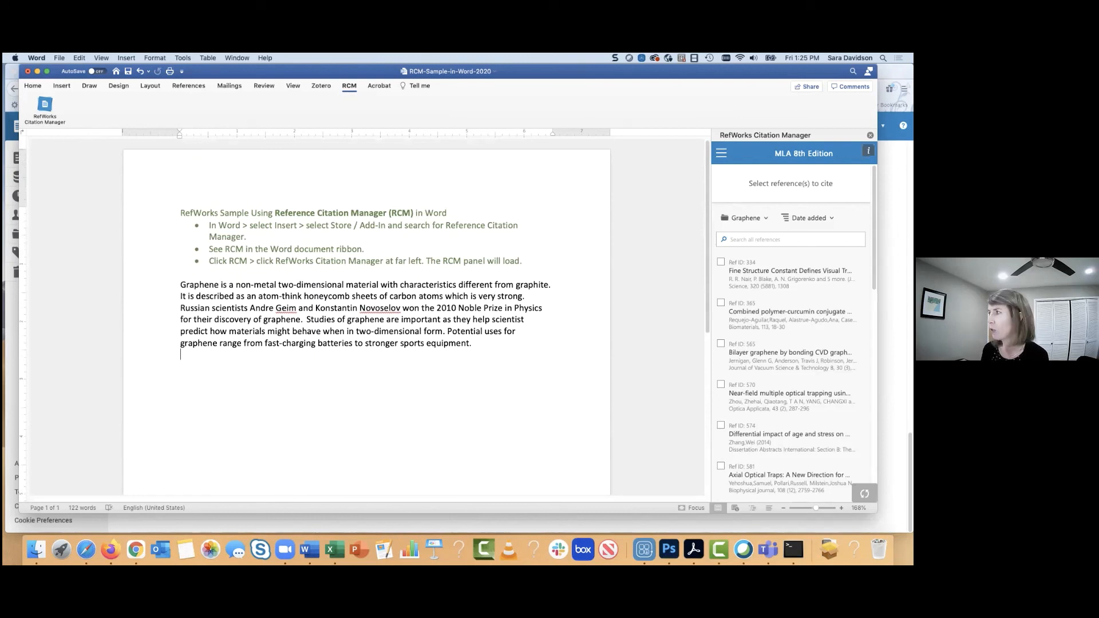
Search 'chicago 15' and apply Chicago 15th Edition (Notes & Bibliography) as the citation style.
left_click(722, 154)
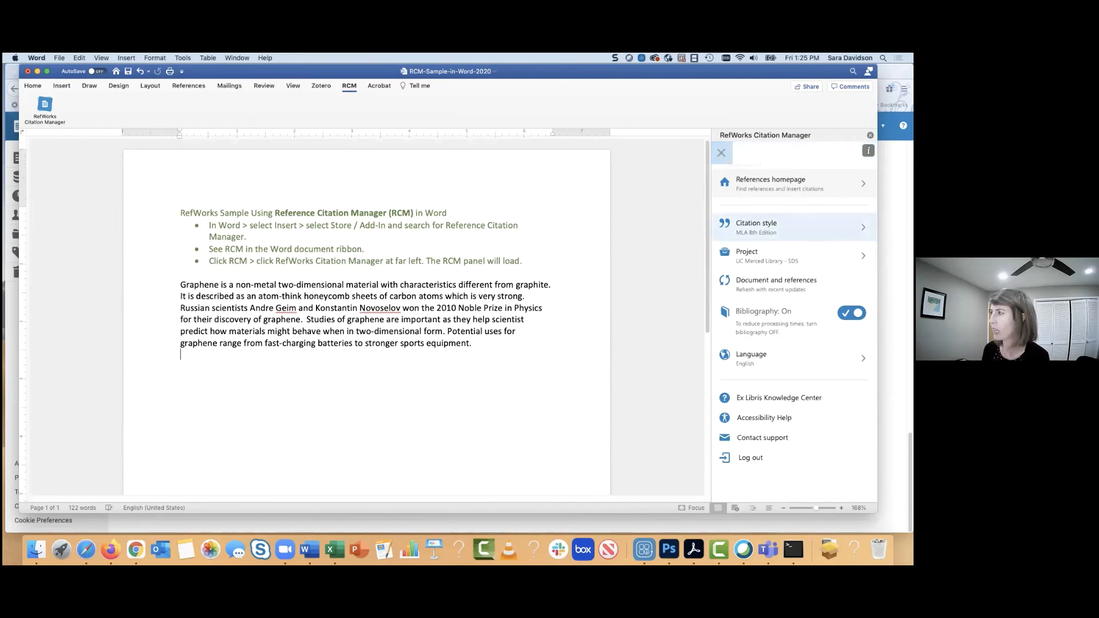
left_click(750, 226)
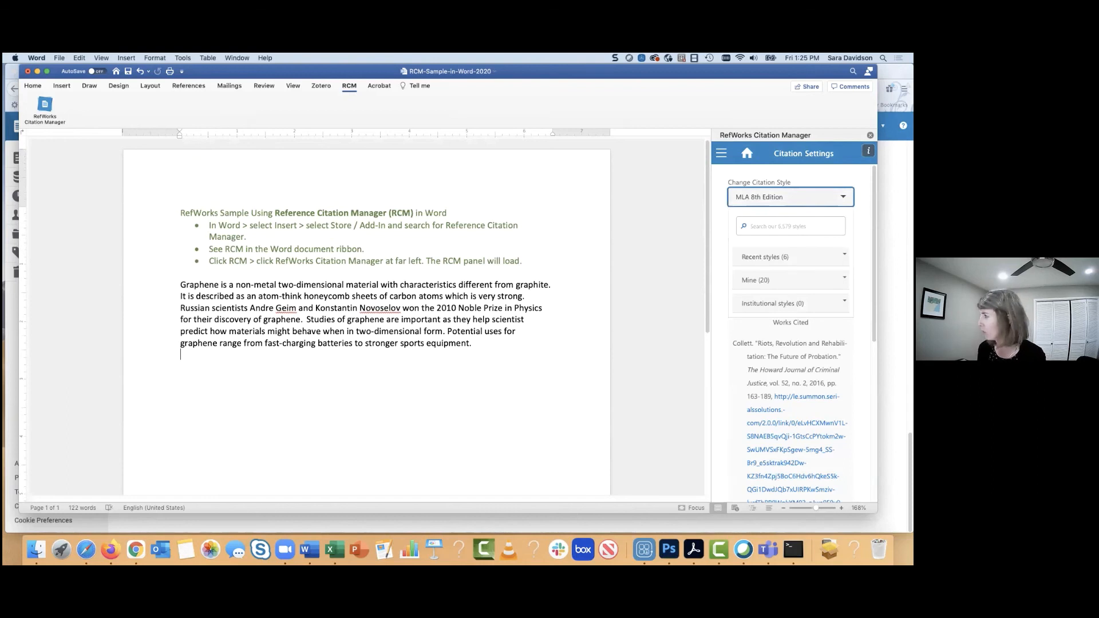
left_click(773, 226)
type("chicago")
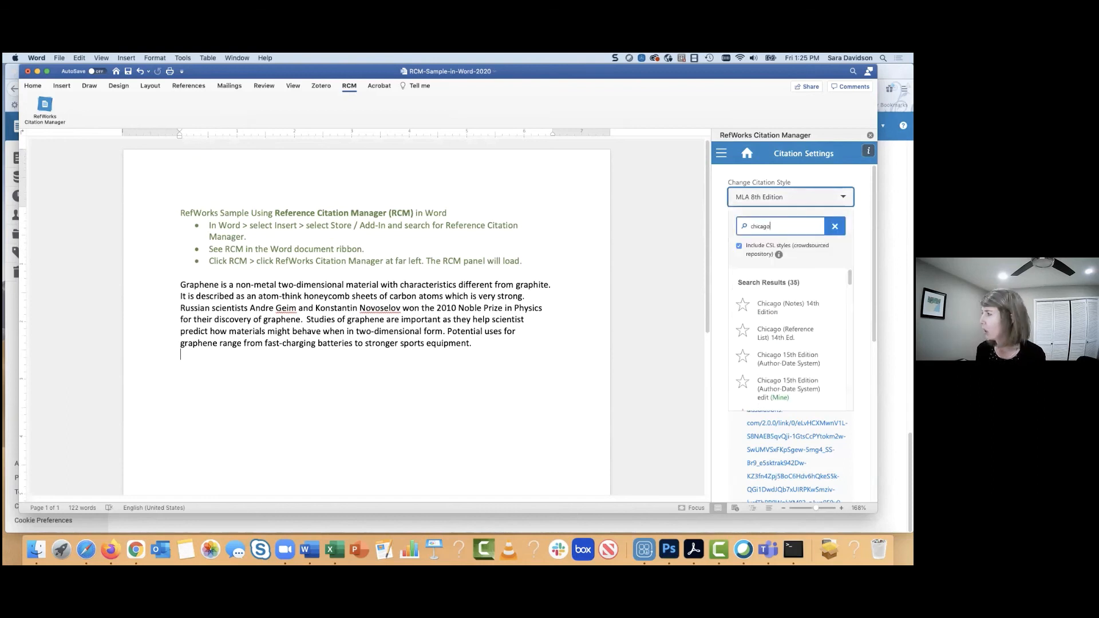
type(" 15th")
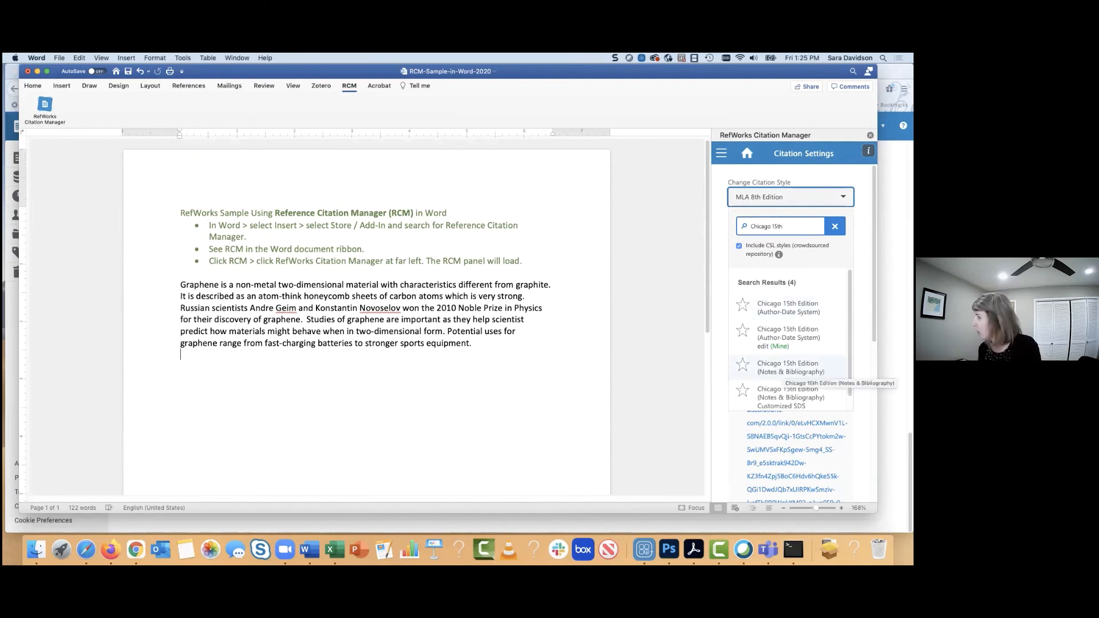
left_click(787, 368)
left_click(823, 289)
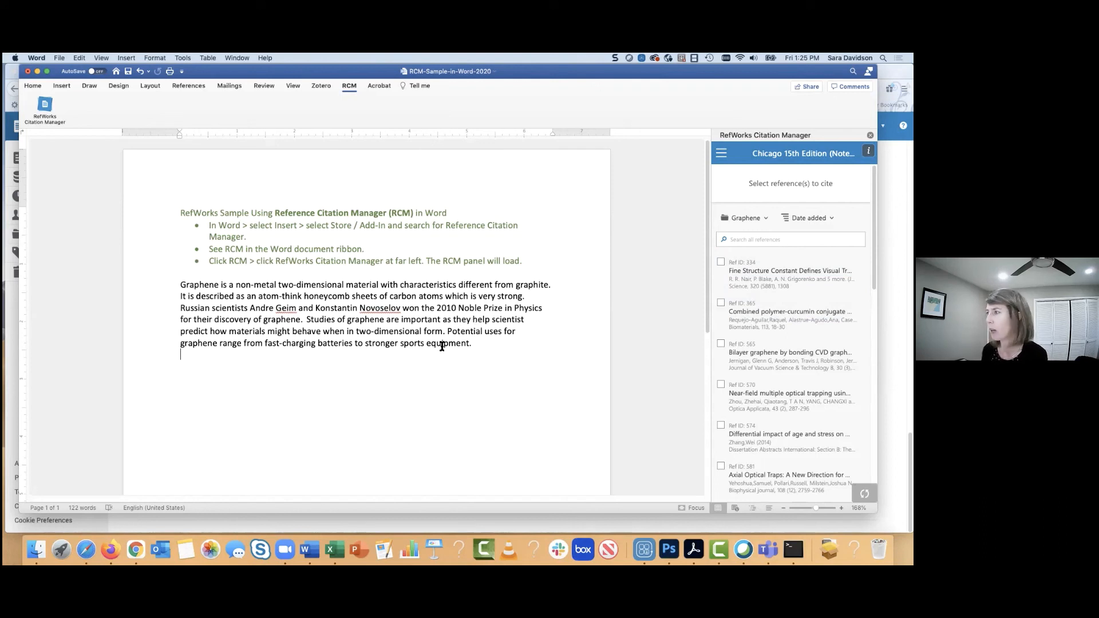
Insert a bottom-of-page footnote 1 after 'very strong.'.
left_click(475, 342)
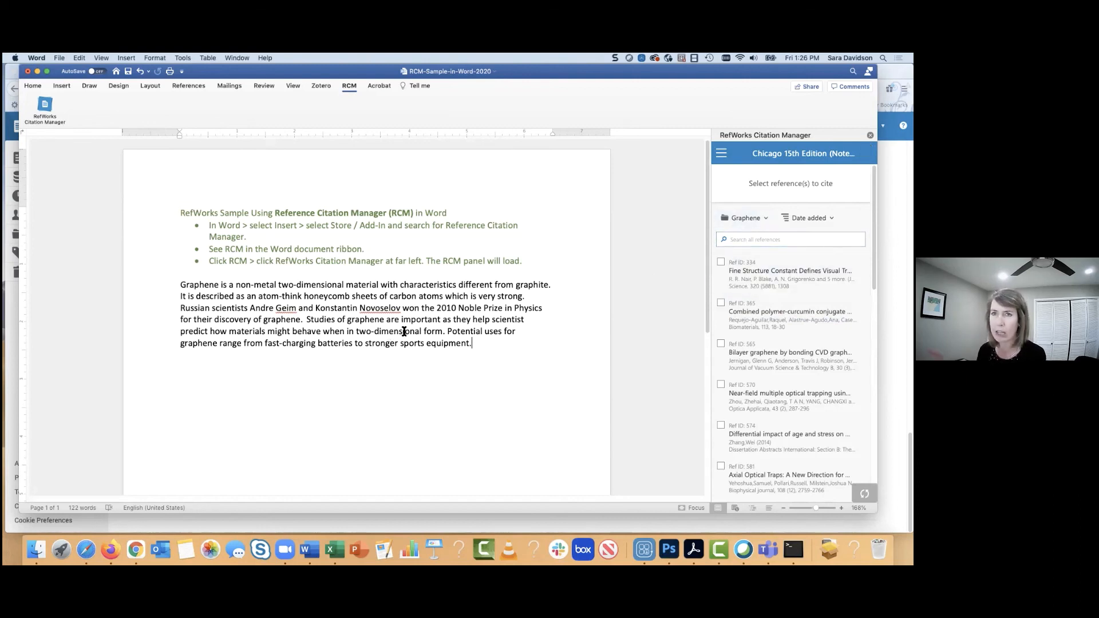
left_click(539, 298)
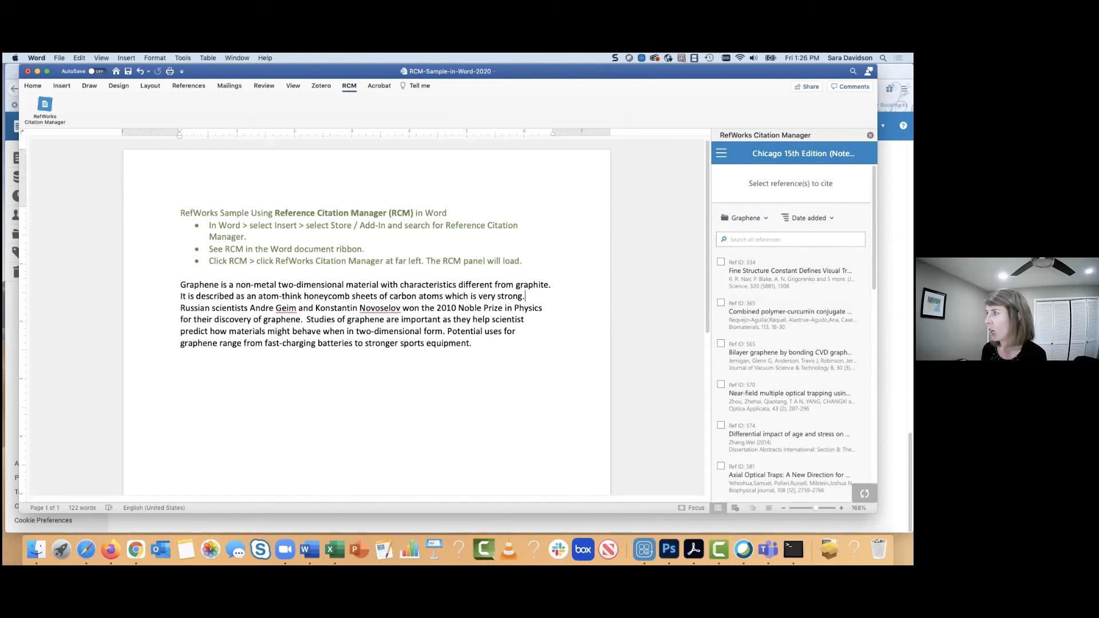
left_click(127, 58)
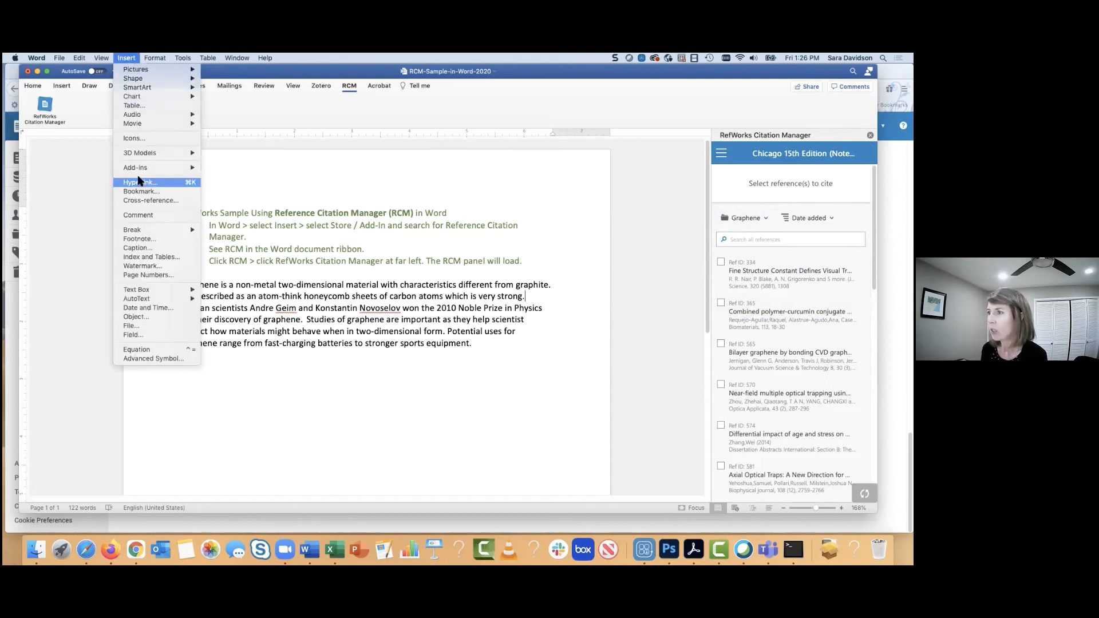
left_click(140, 240)
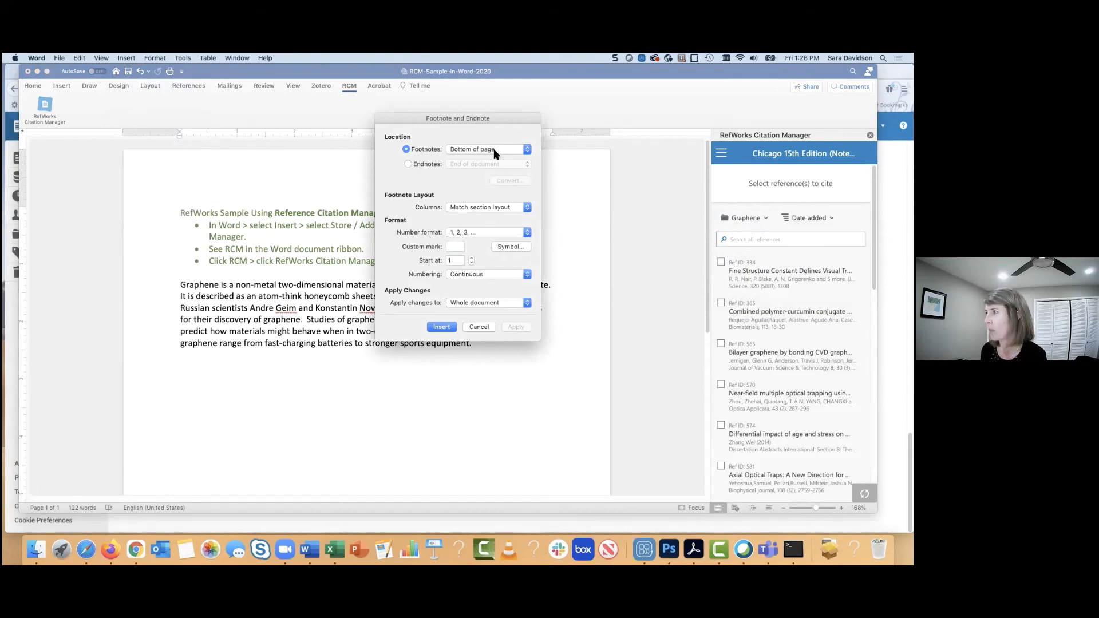
left_click(442, 327)
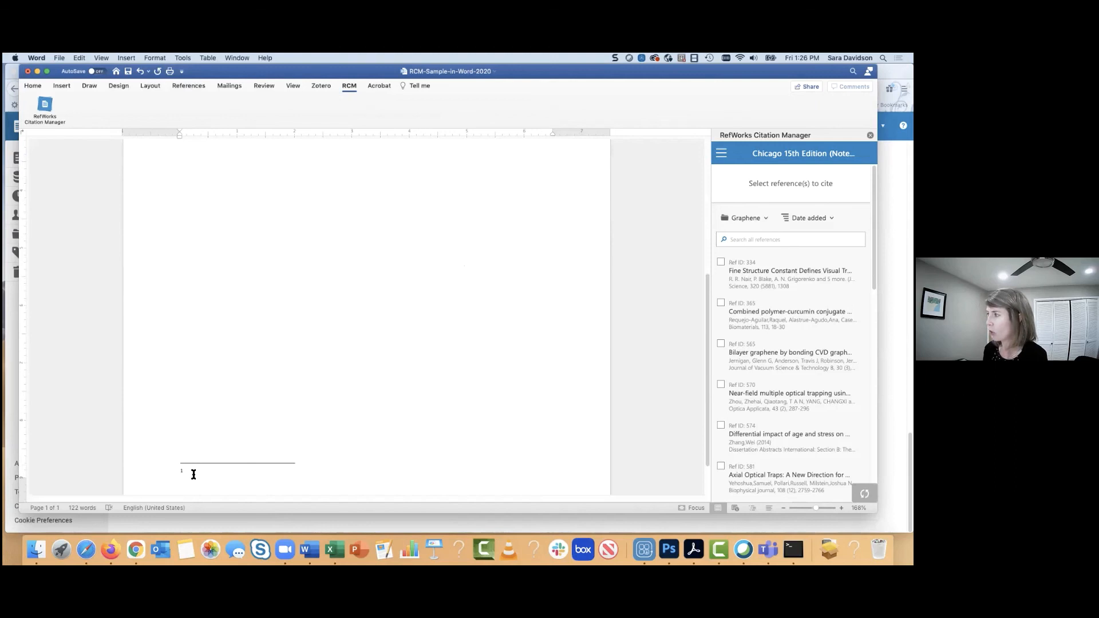
Cite the Near-Field Multiple Optical Trapping reference (Ref ID 570) at page 22 in footnote 1.
mouse_move(790, 435)
mouse_move(723, 389)
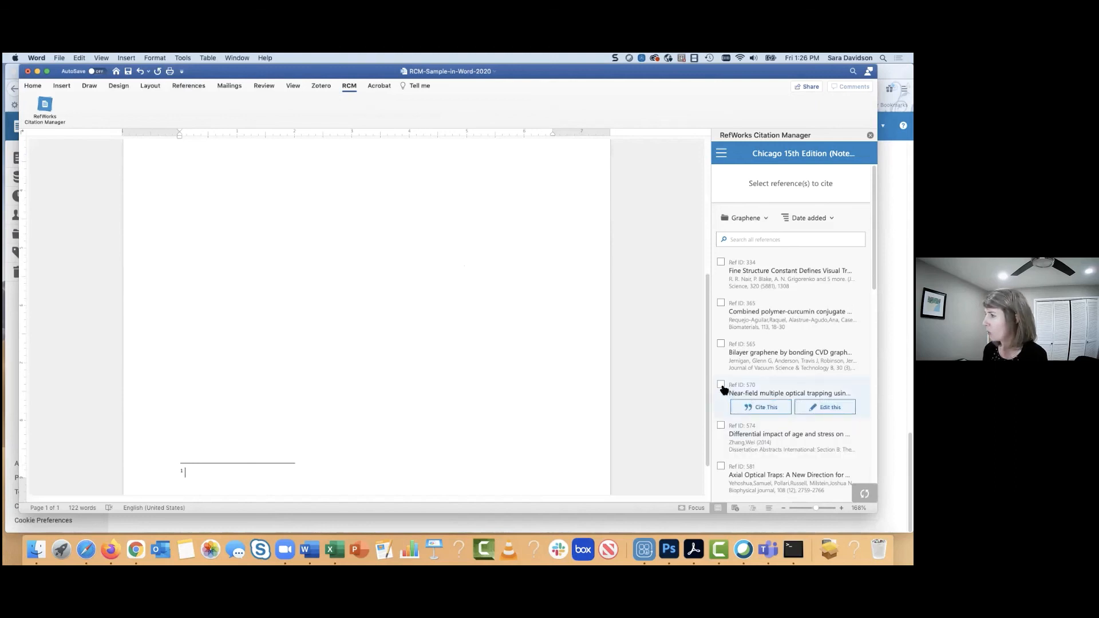
left_click(721, 385)
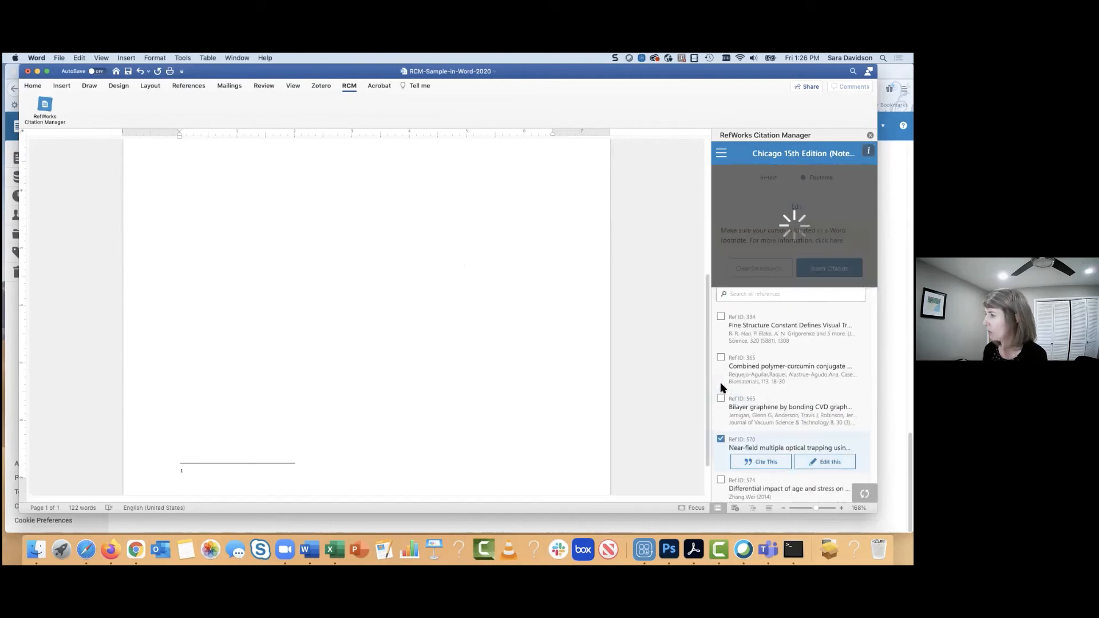
left_click(825, 453)
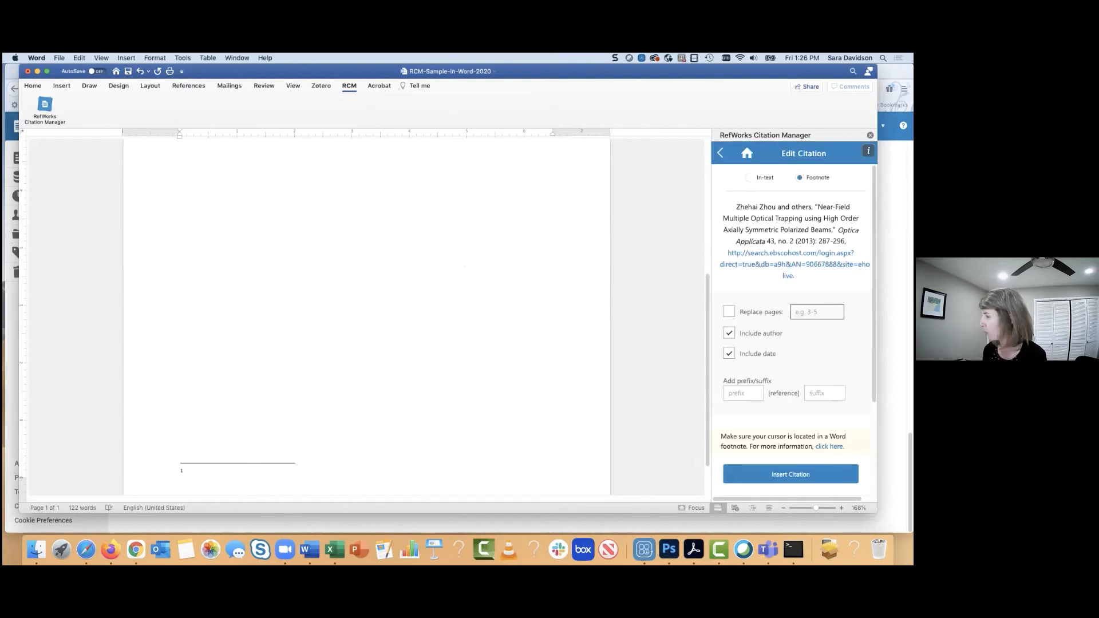
left_click(741, 312)
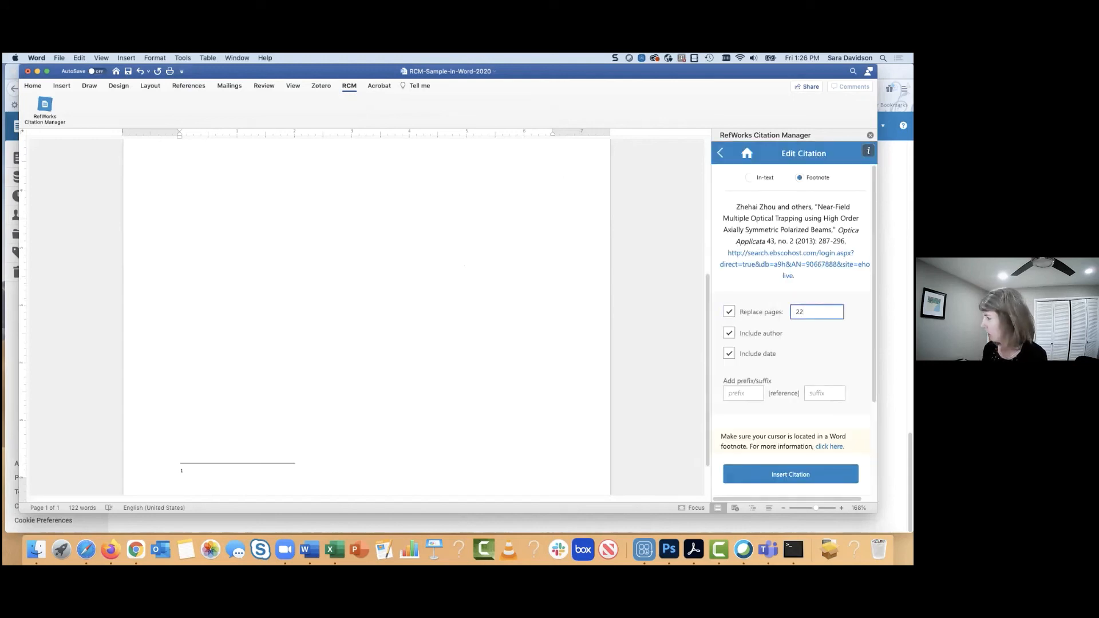
left_click(791, 475)
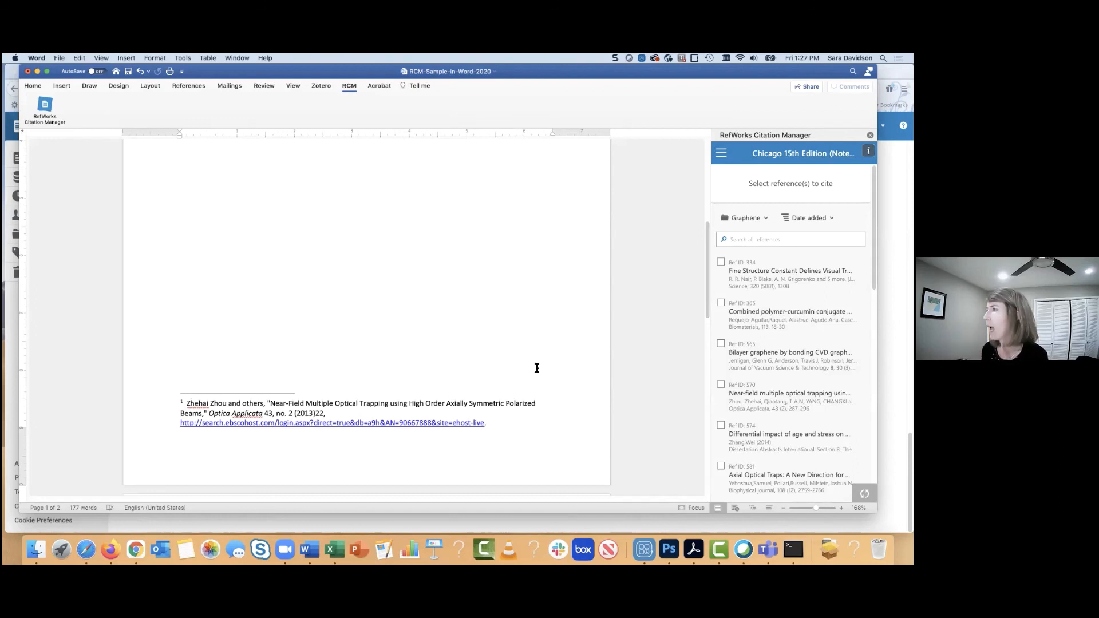
Review the new Bibliography and place the cursor after 'form.'.
scroll(378, 358, "down", 3)
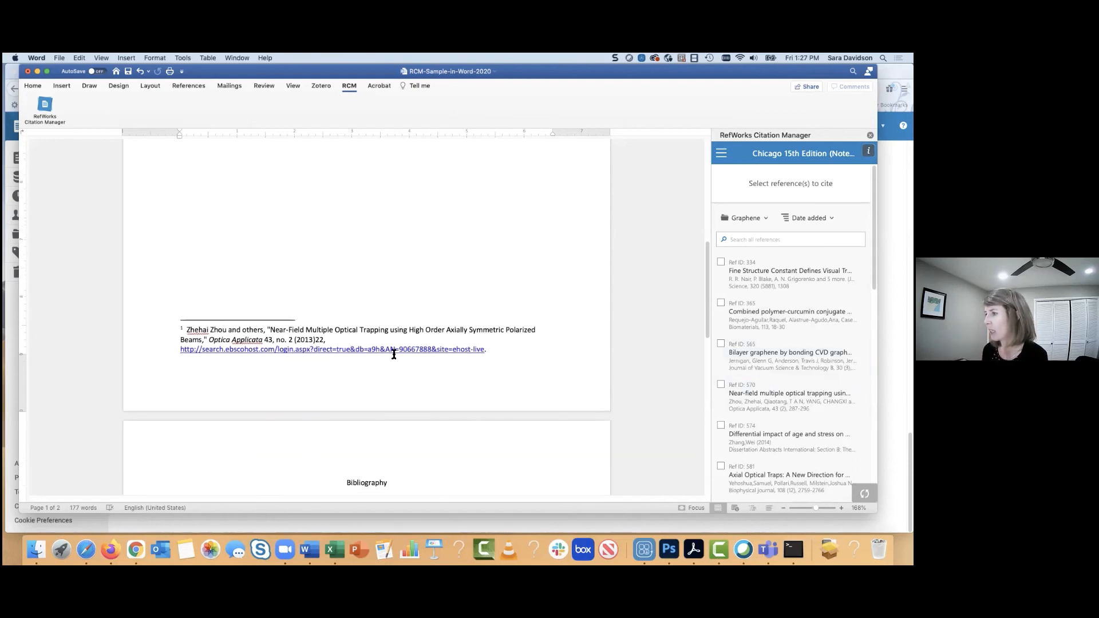
scroll(417, 352, "down", 5)
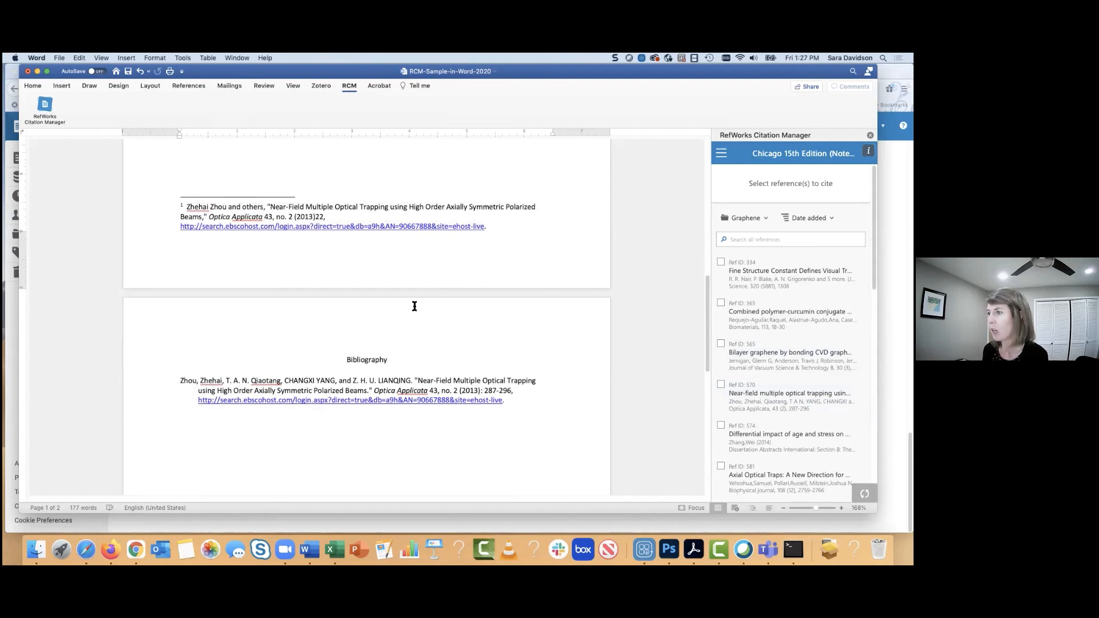
scroll(416, 305, "up", 10)
scroll(421, 303, "up", 2)
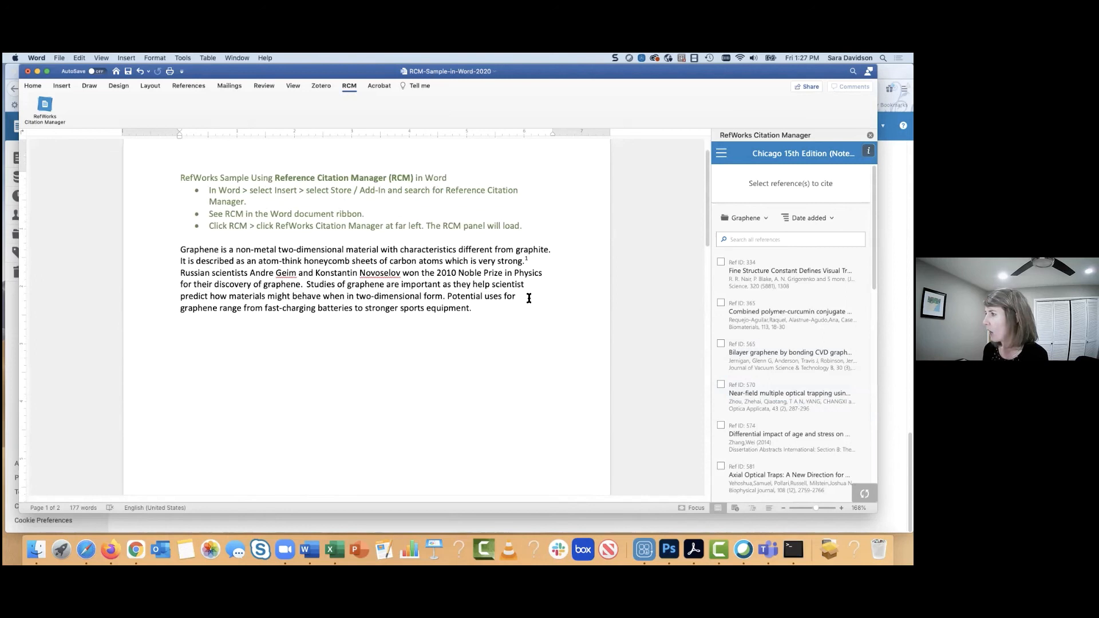
left_click(446, 299)
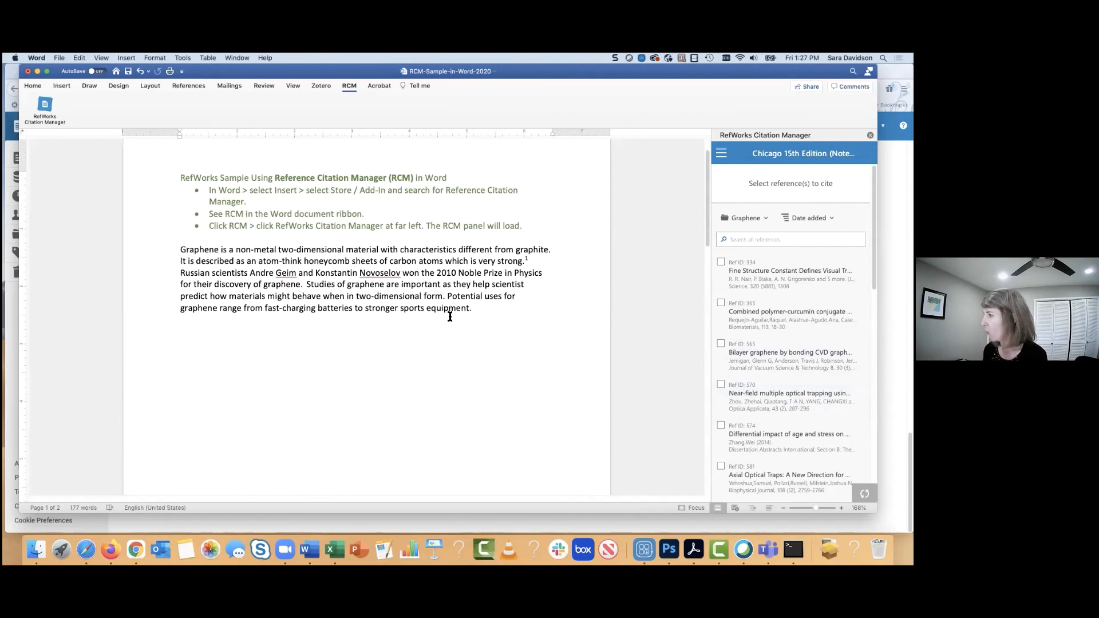
Insert a bottom-of-page footnote 2 after 'form.'.
left_click(132, 58)
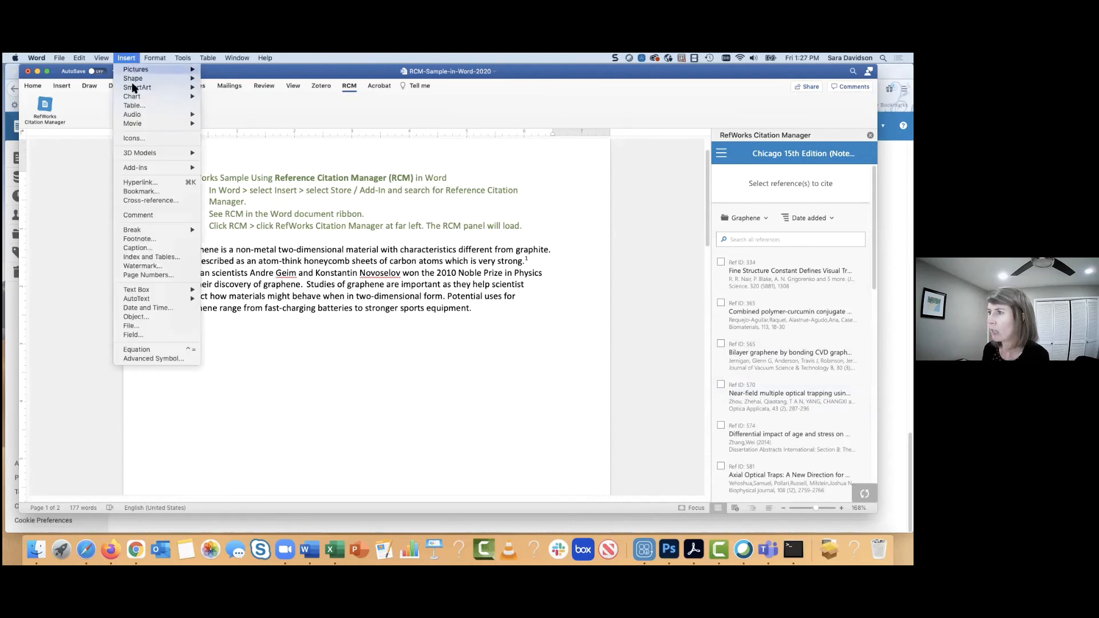
left_click(138, 239)
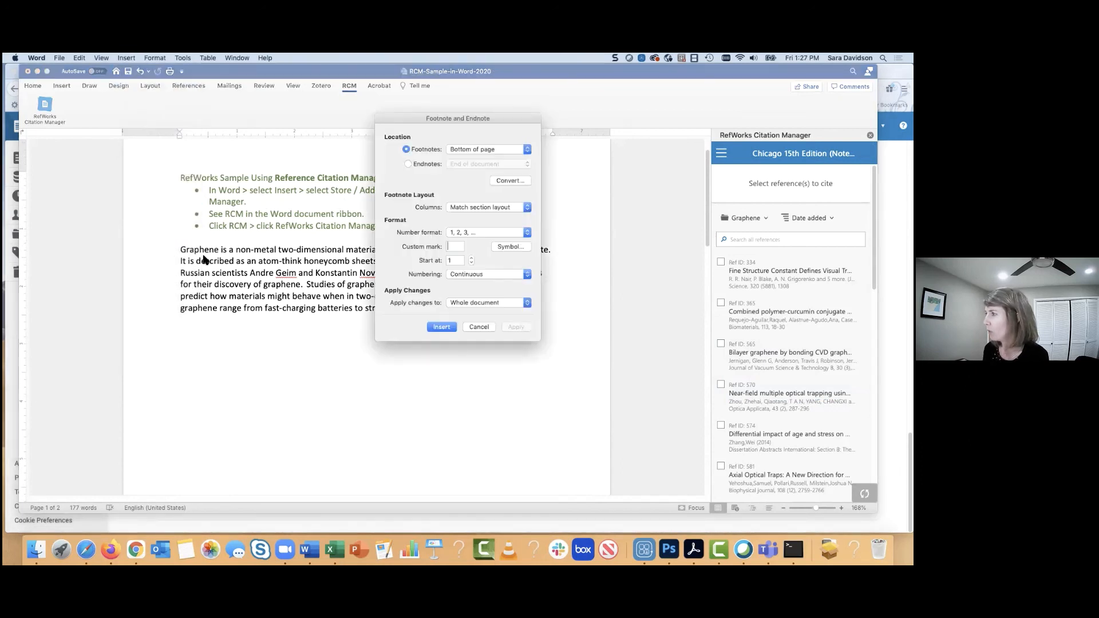
left_click(441, 328)
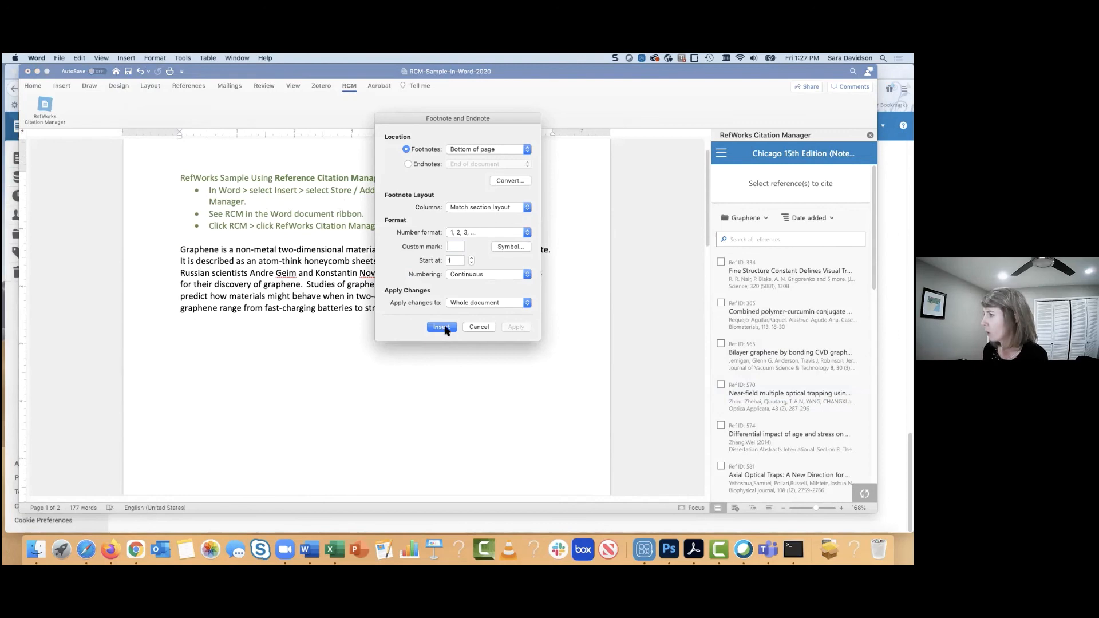
left_click(442, 328)
Cite the Magneto-Optical Trapping of Radioactive Atoms reference (Ref ID 755) in footnote 2.
scroll(440, 325, "down", 2)
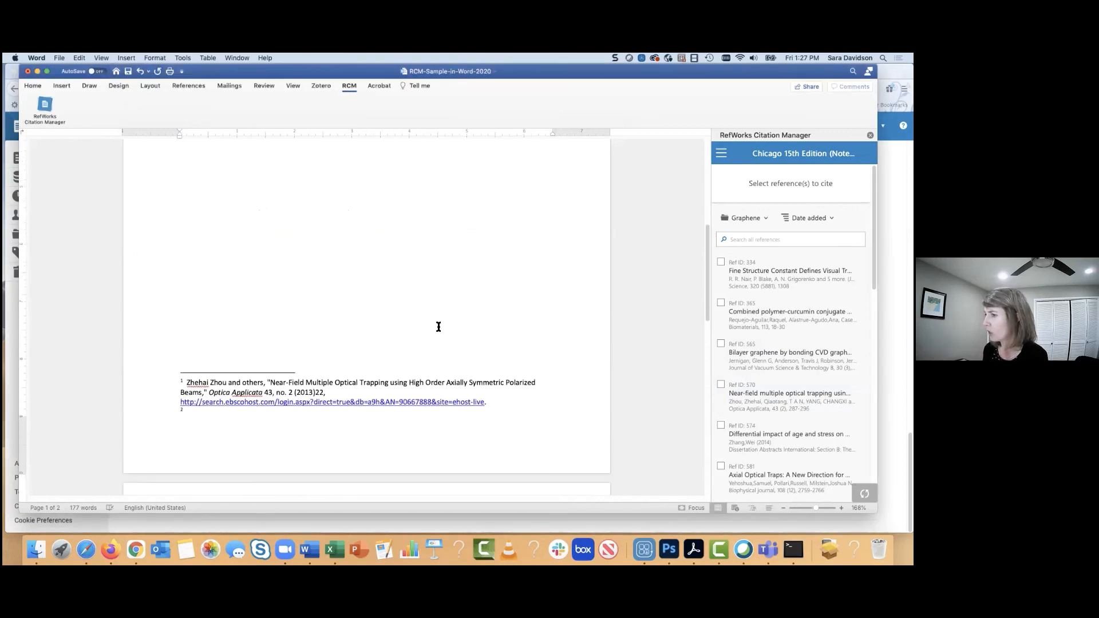
mouse_move(757, 406)
scroll(757, 406, "down", 10)
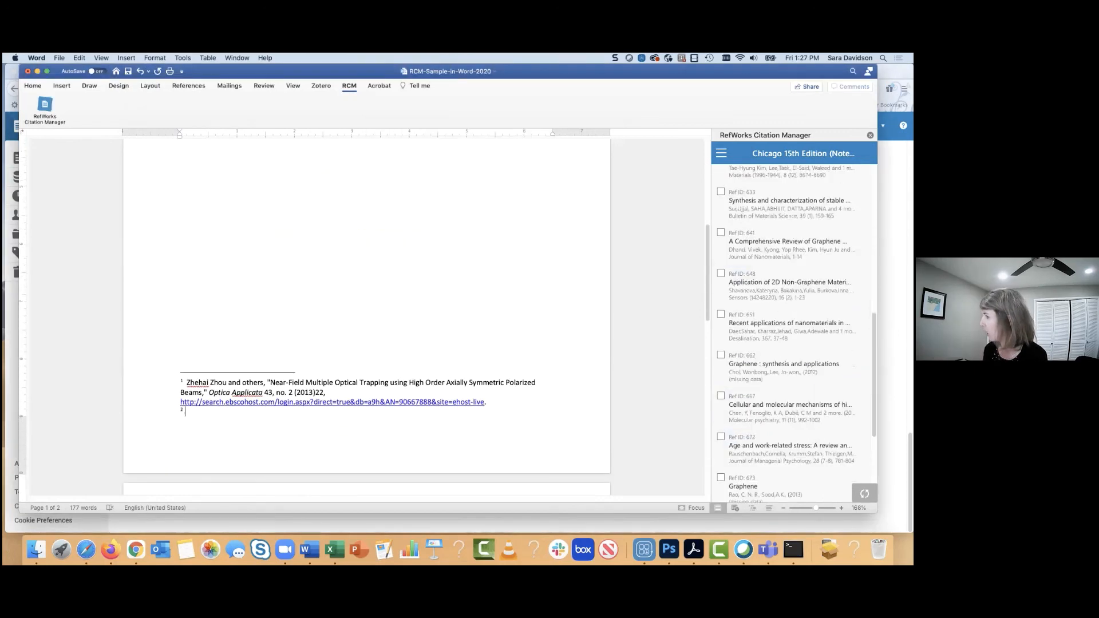
left_click(720, 470)
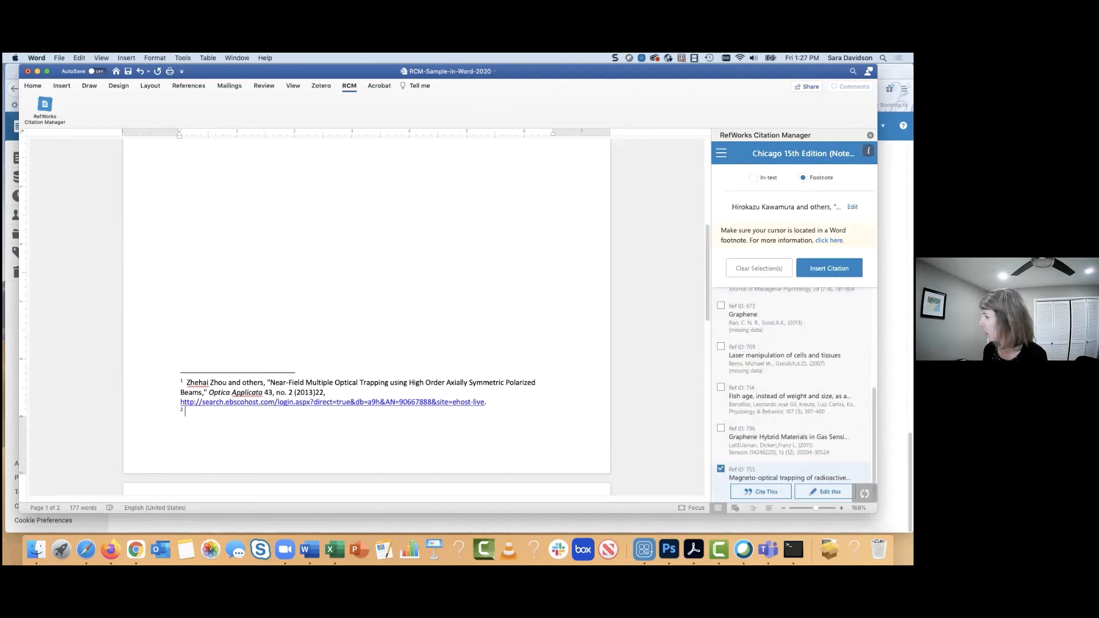
left_click(829, 268)
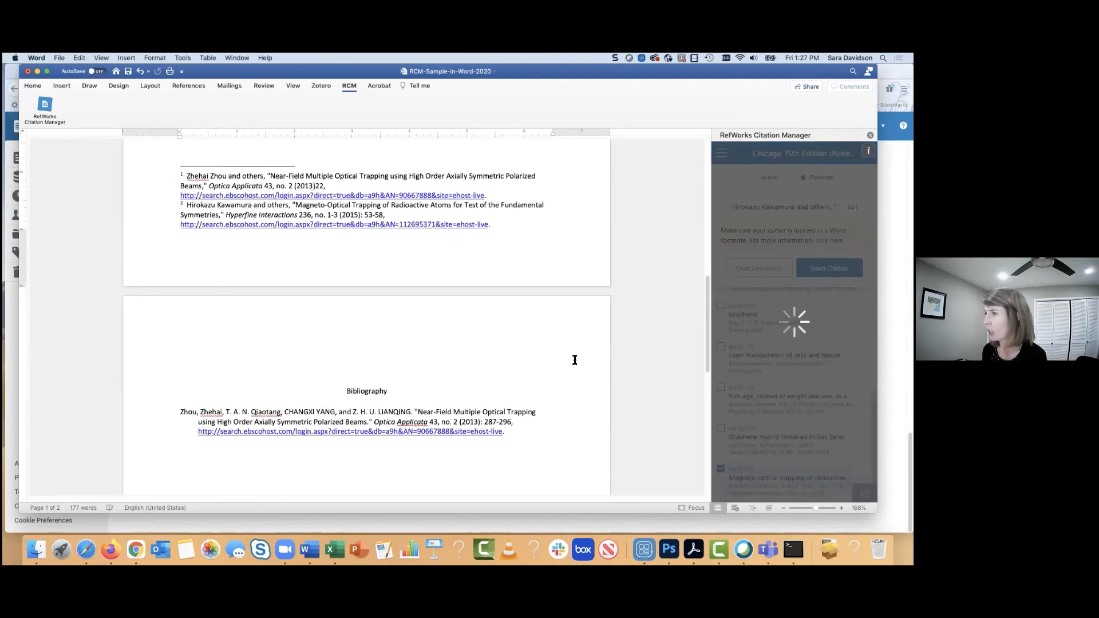
scroll(552, 317, "up", 2)
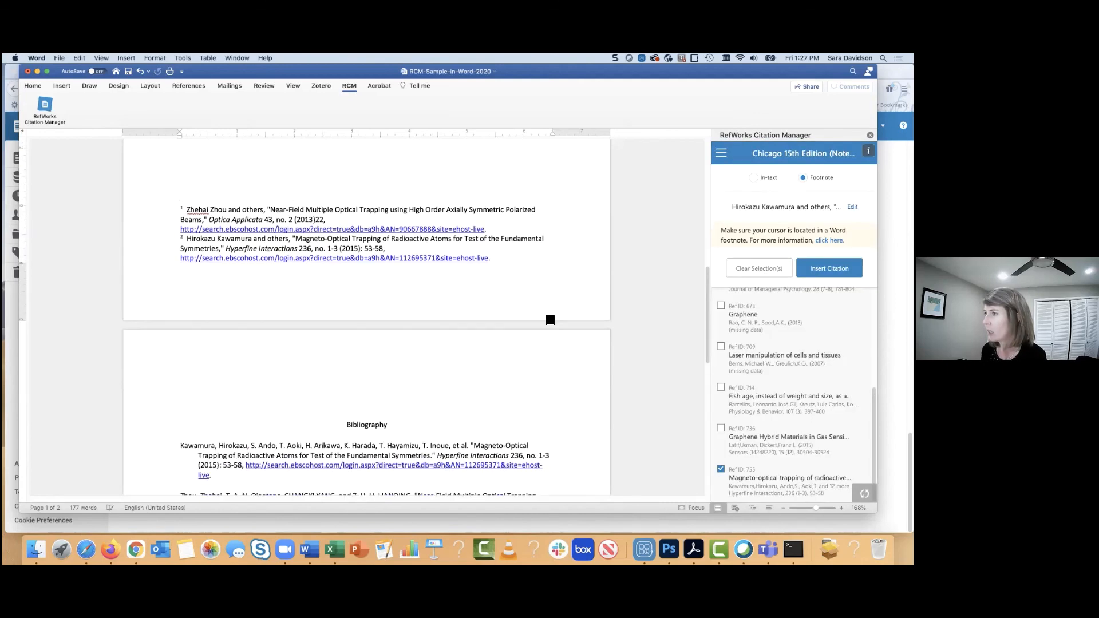
Exit the footnote 2 citation editor and place the cursor after 'discovery of graphene.'.
left_click(189, 264)
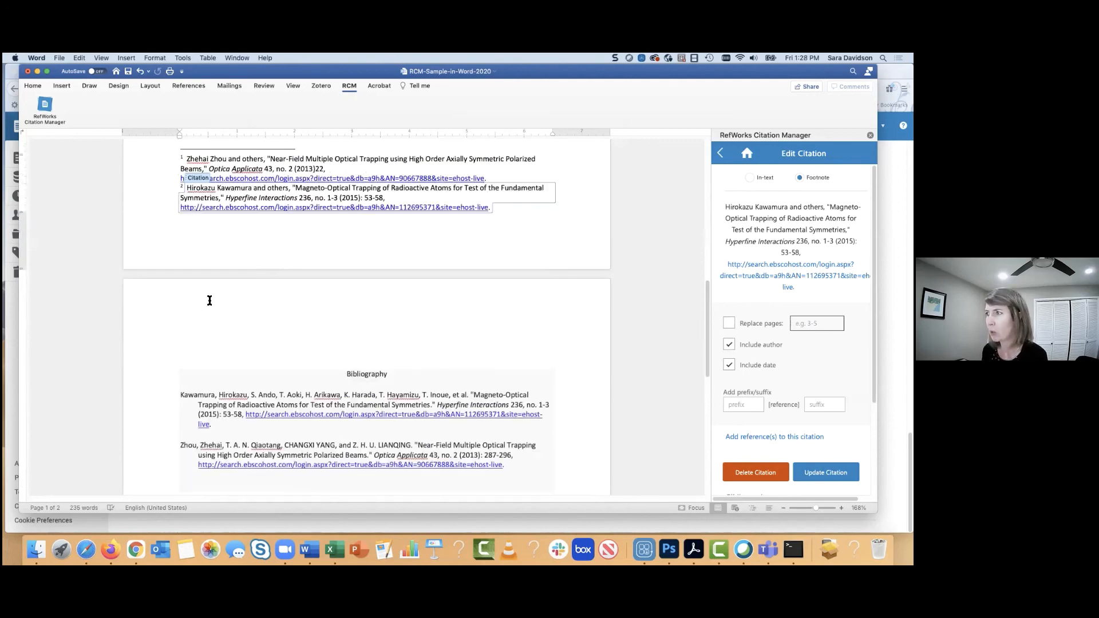
scroll(266, 282, "up", 10)
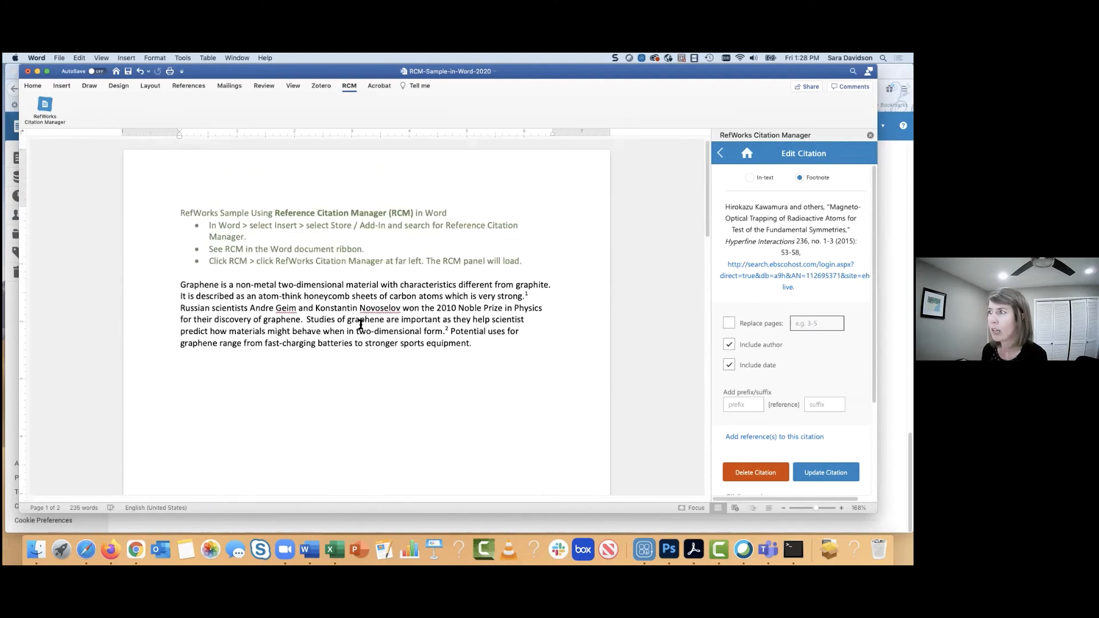
left_click(431, 322)
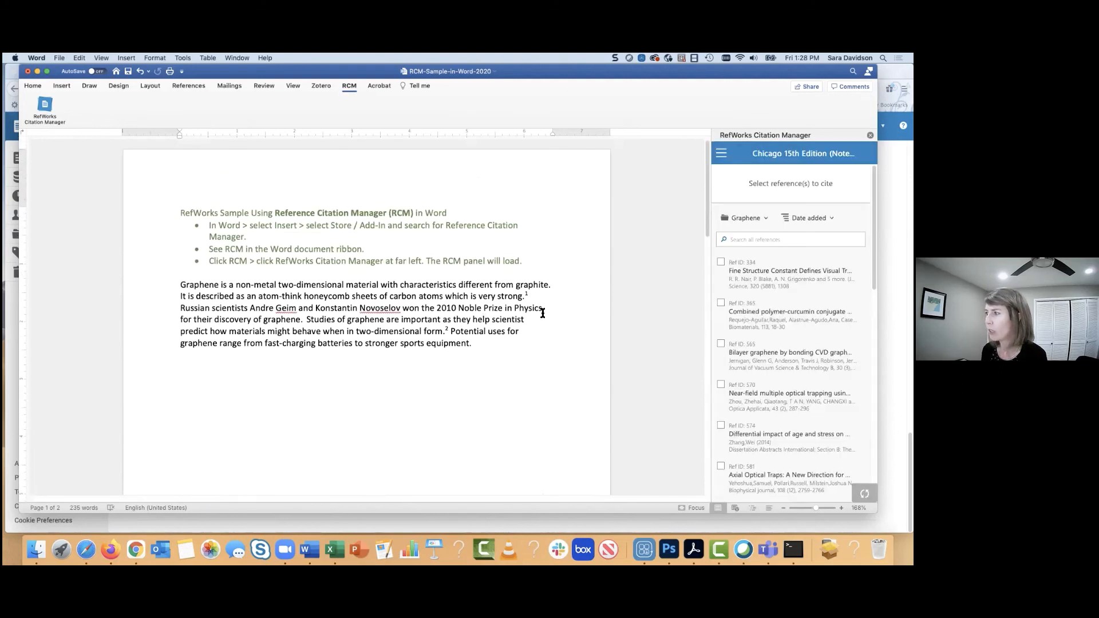
left_click(306, 320)
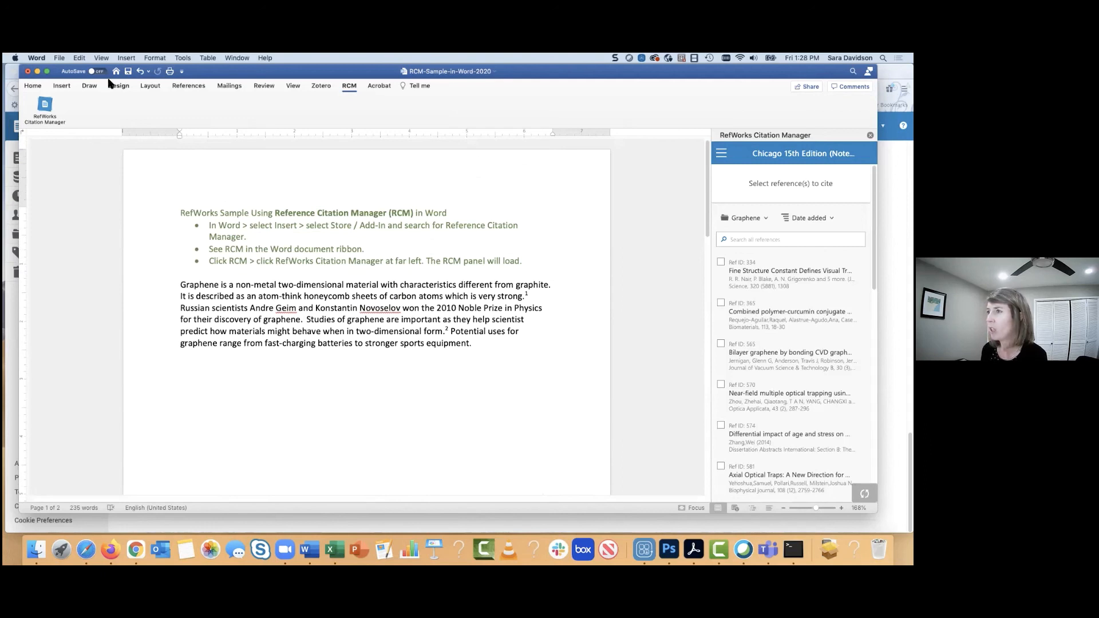
Insert a bottom-of-page footnote after 'discovery of graphene.', renumbering the Kawamura note to 3.
left_click(127, 57)
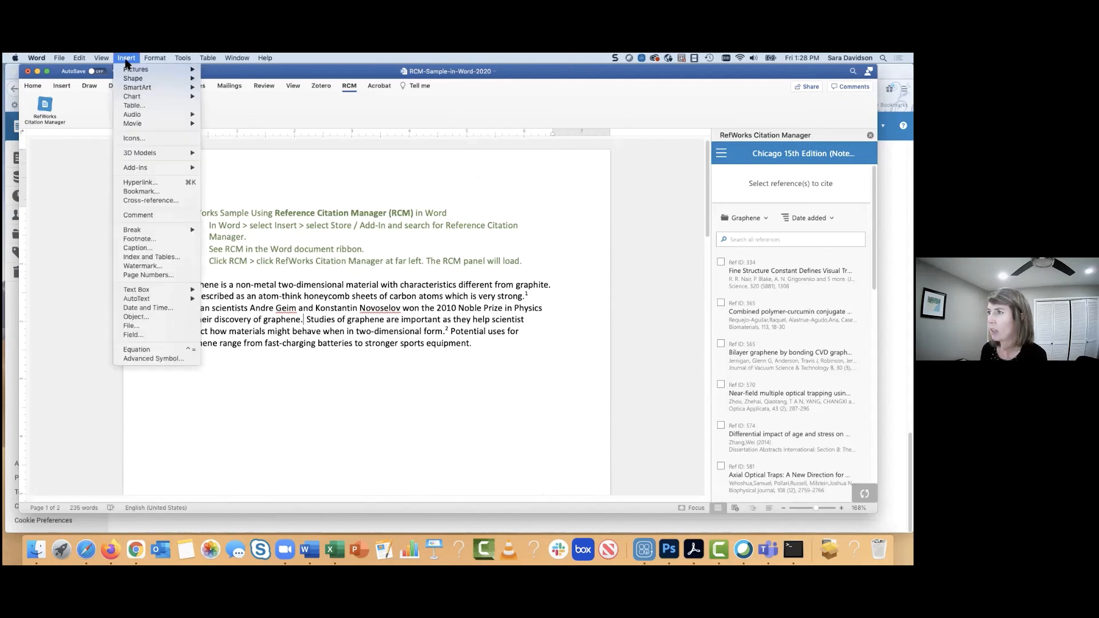
left_click(140, 240)
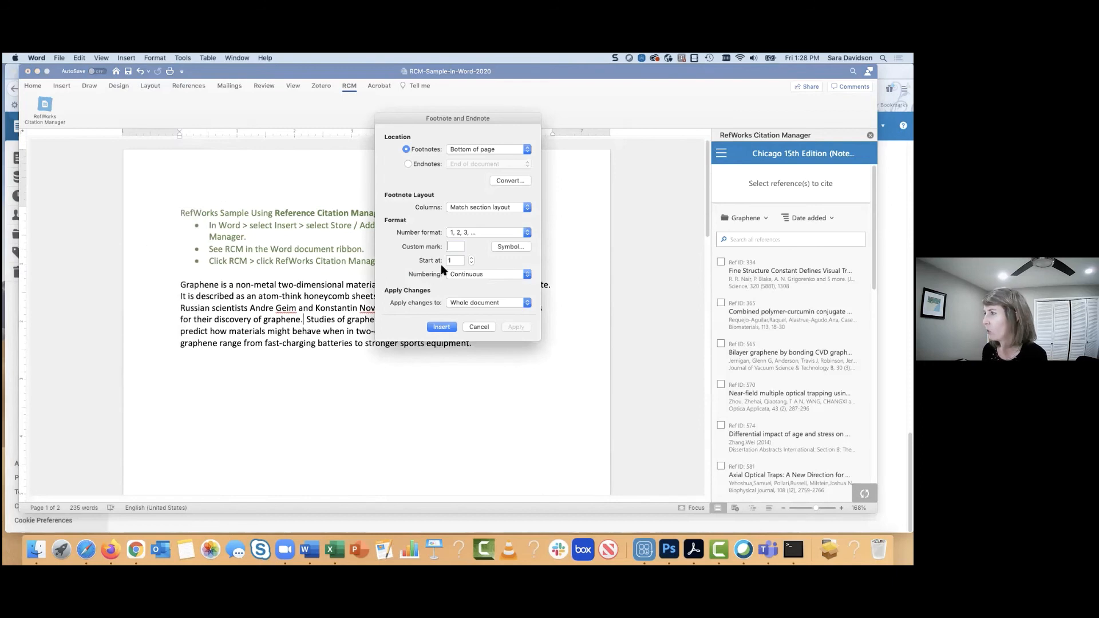
left_click(441, 327)
scroll(446, 329, "down", 3)
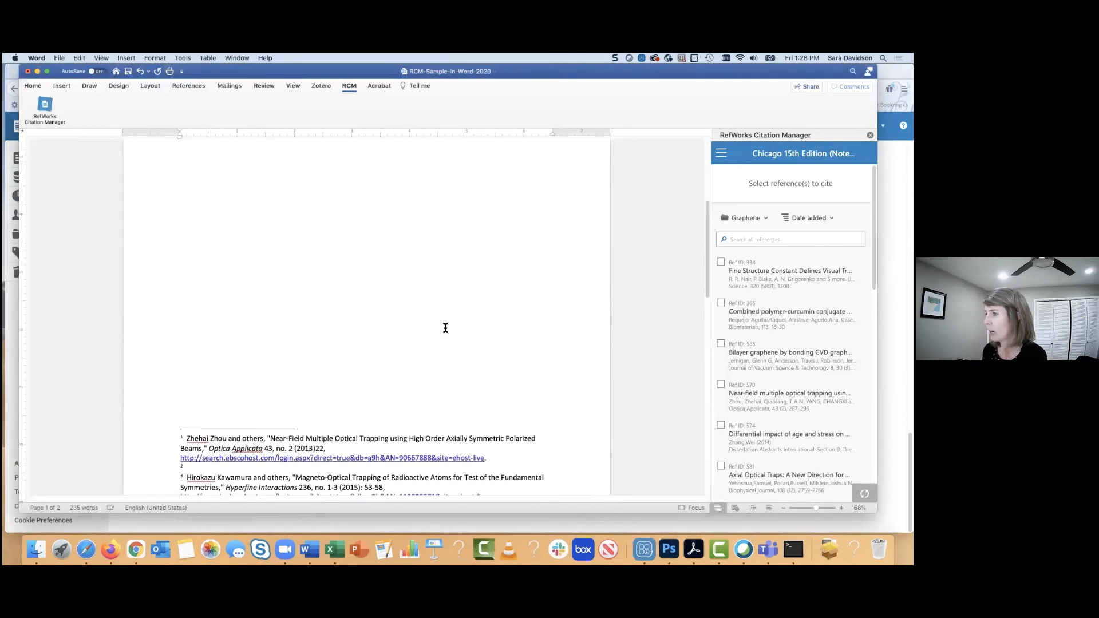
scroll(513, 415, "down", 1)
mouse_move(790, 395)
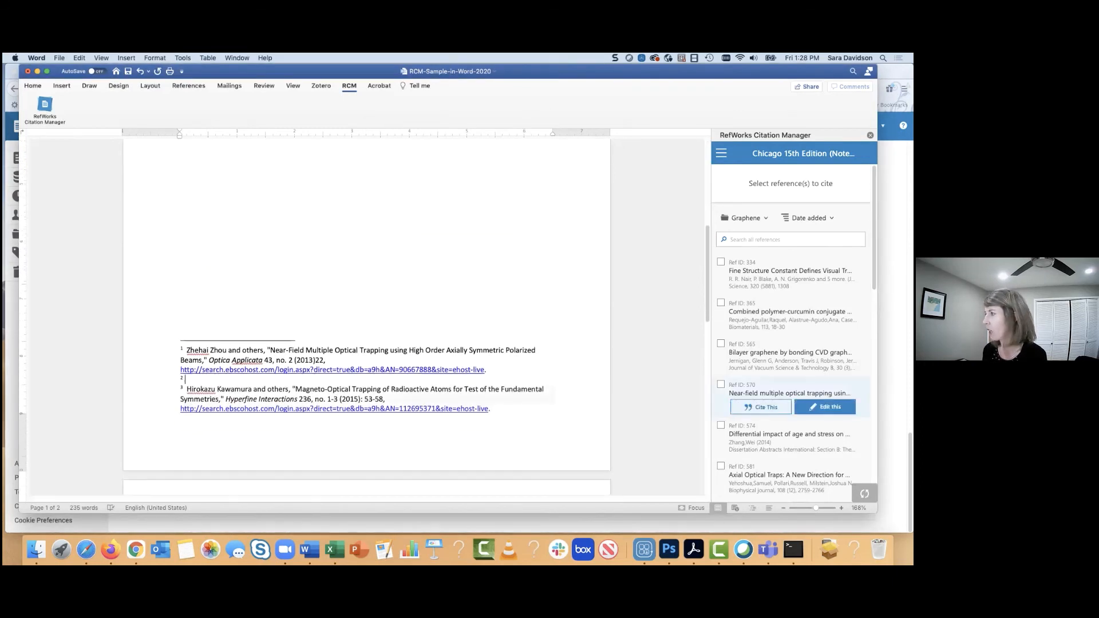
scroll(245, 286, "up", 10)
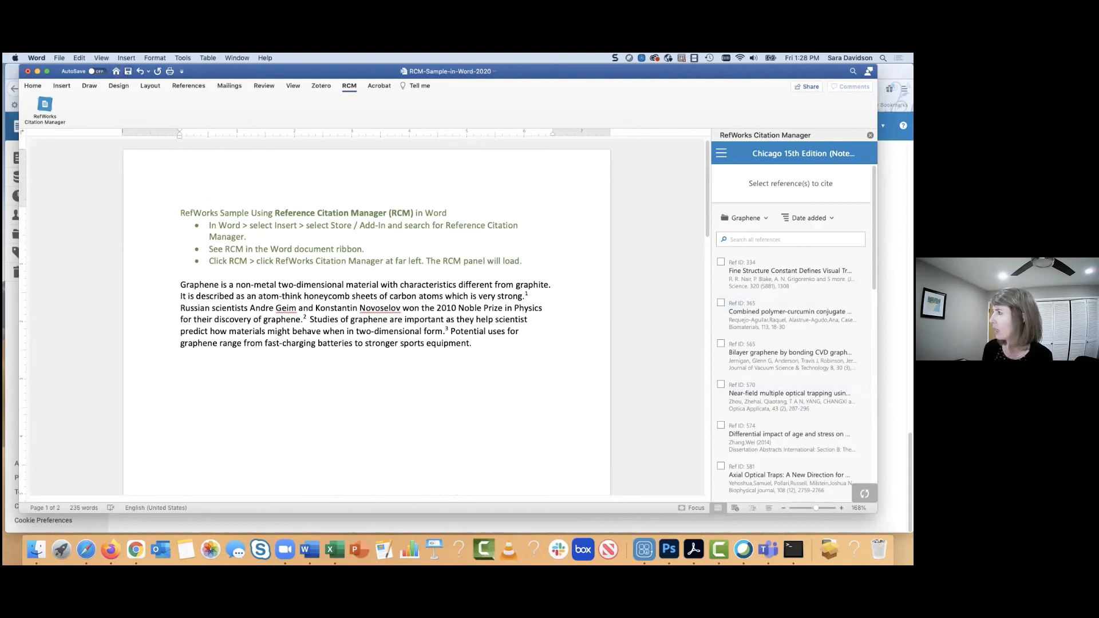
Confirm the citation manager uses Chicago 15th Edition (Notes & Bibliography) with bibliography on, then return to Firefox.
scroll(793, 321, "down", 10)
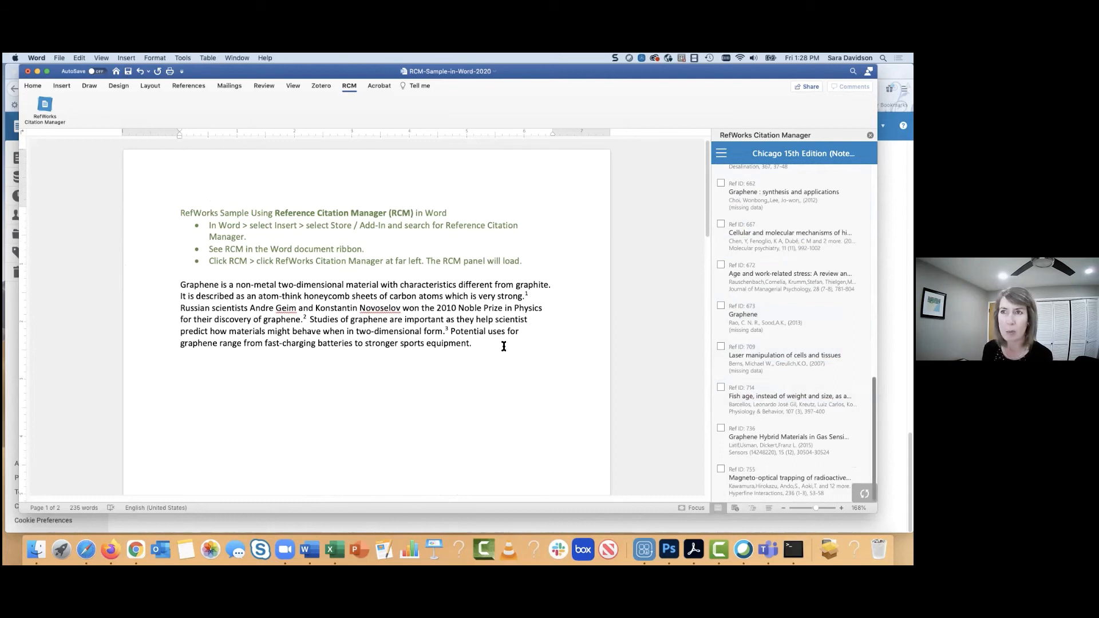
scroll(745, 287, "up", 10)
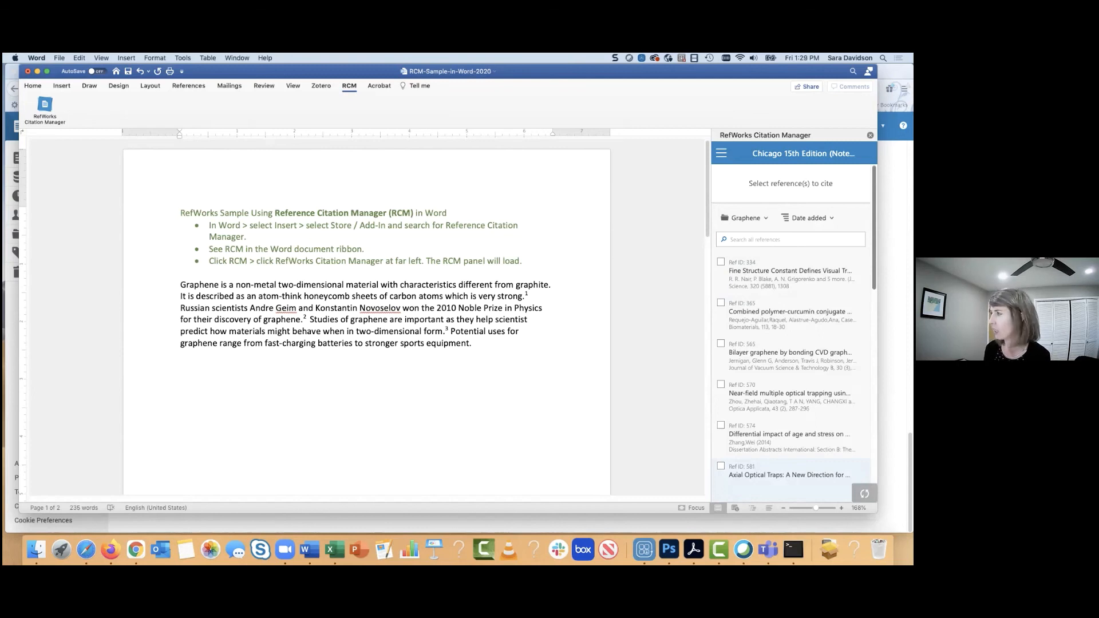
left_click(722, 152)
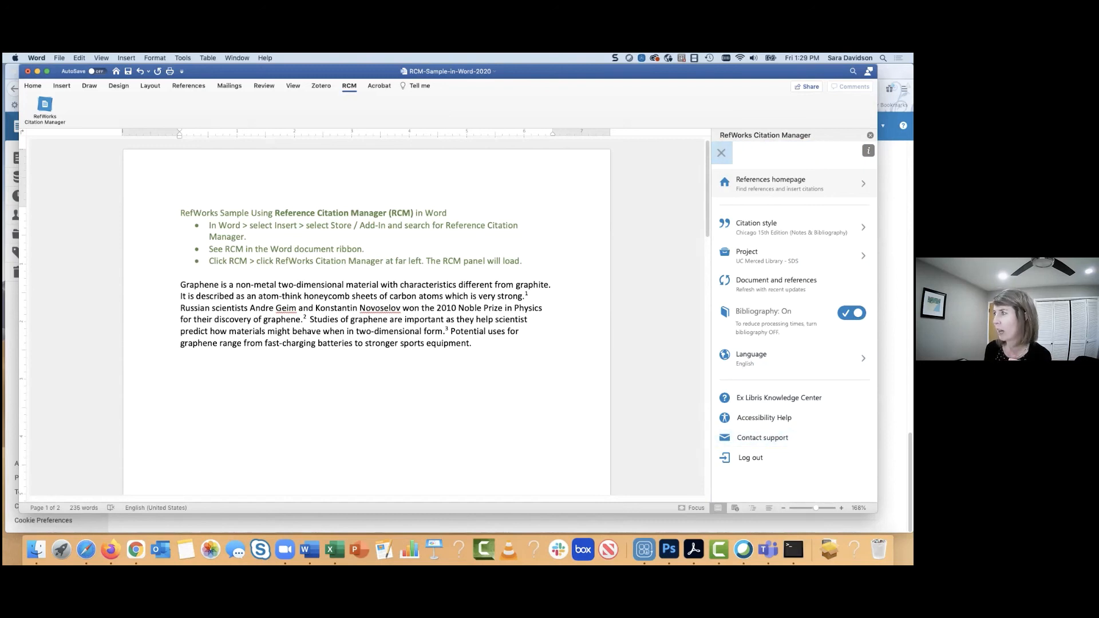
key("super+Tab")
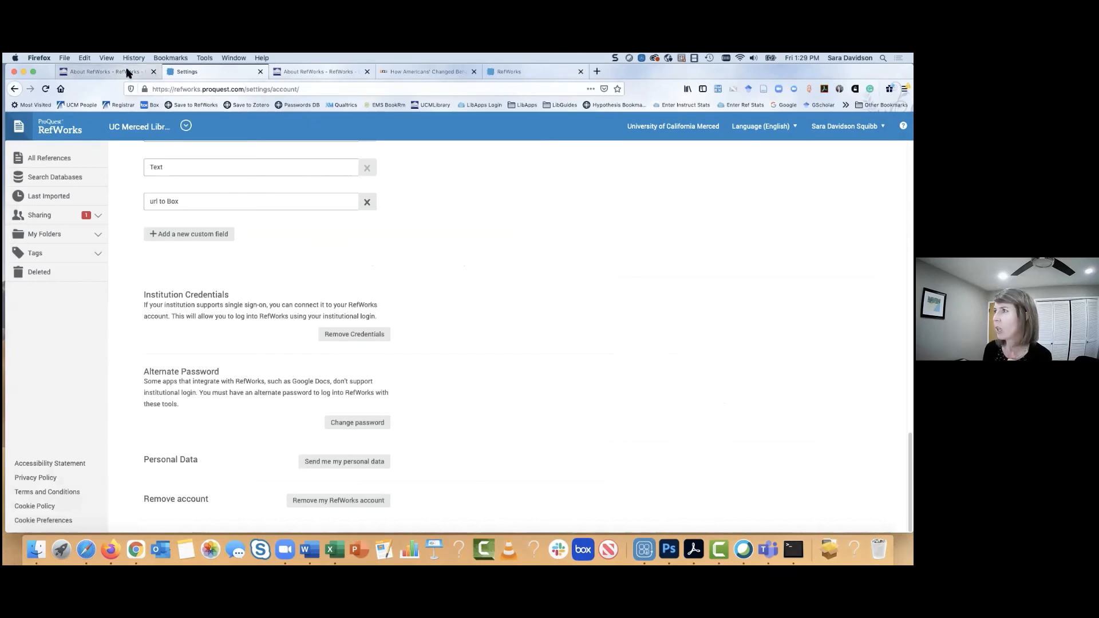
Open the About RefWorks guide's RefWorks Help page and review its ExLibris/ProQuest phone, email and chat support.
left_click(300, 70)
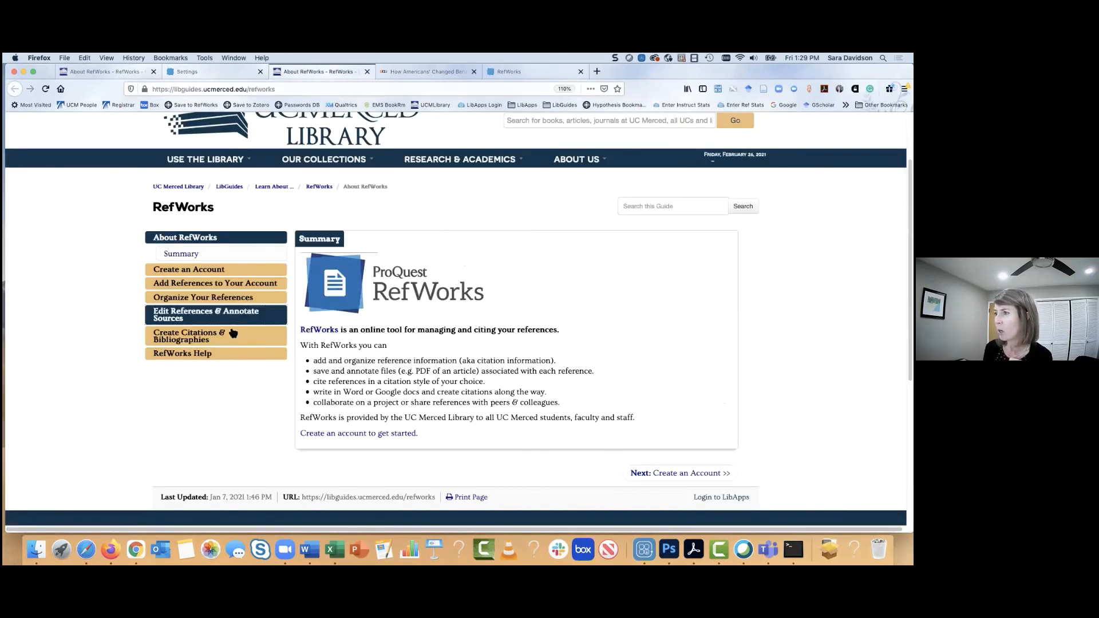
left_click(204, 359)
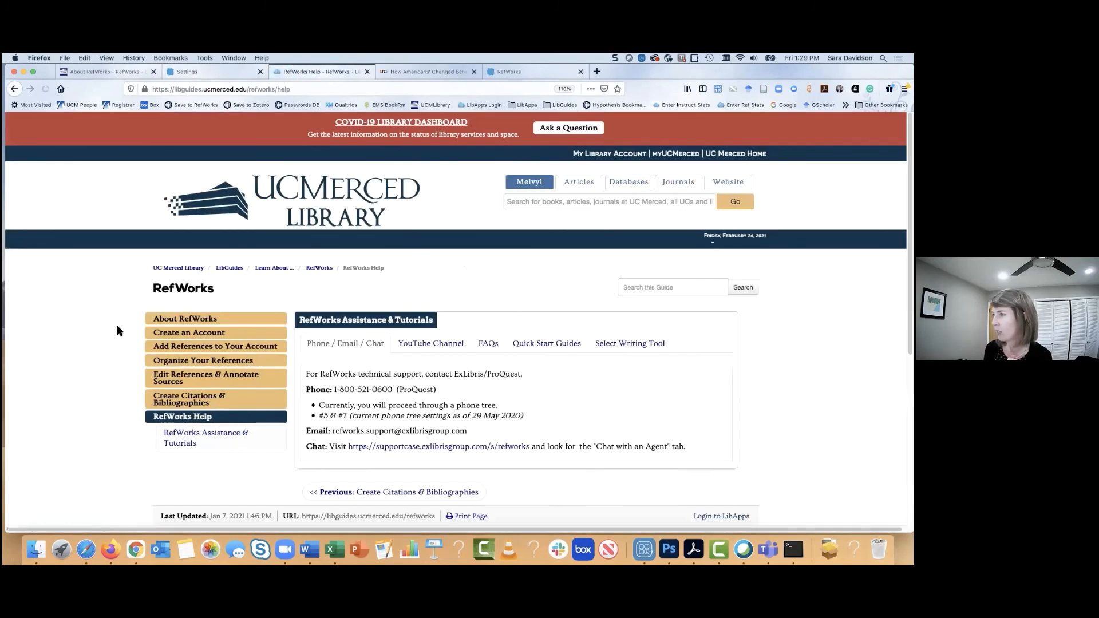
scroll(120, 331, "down", 1)
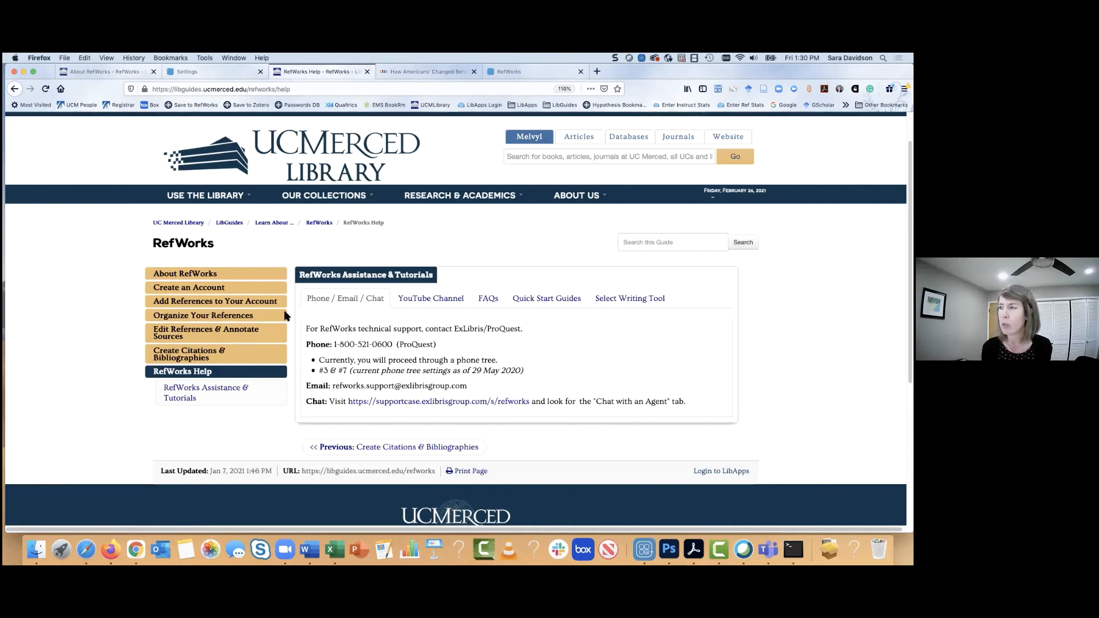
mouse_move(592, 209)
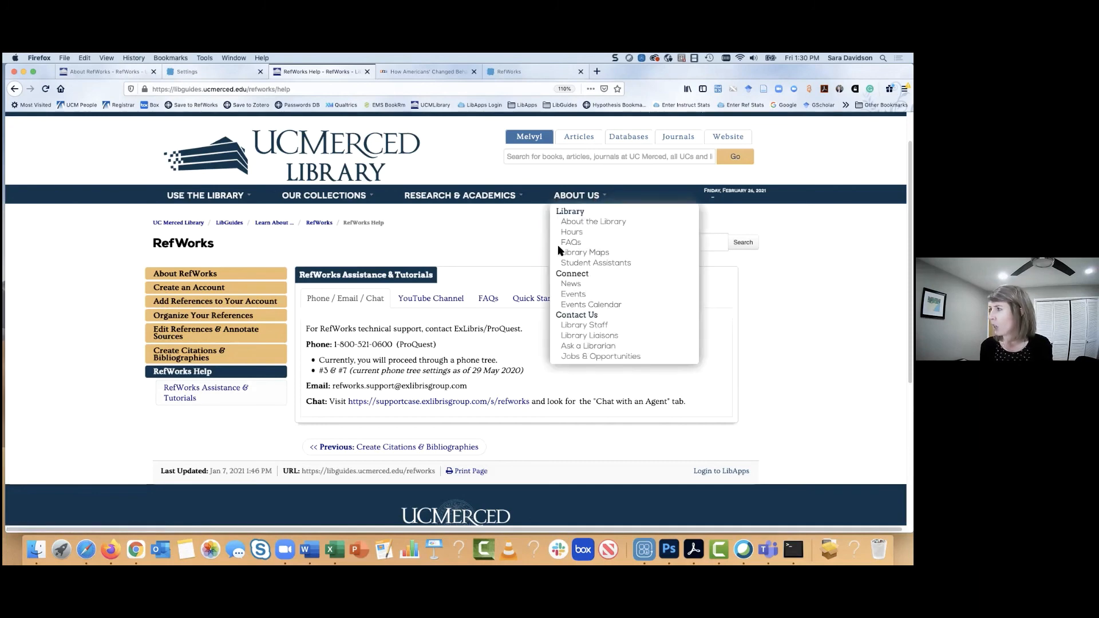
Go from Ask a Librarian to the Make an Appointment page and browse its consultation dates and times.
left_click(565, 347)
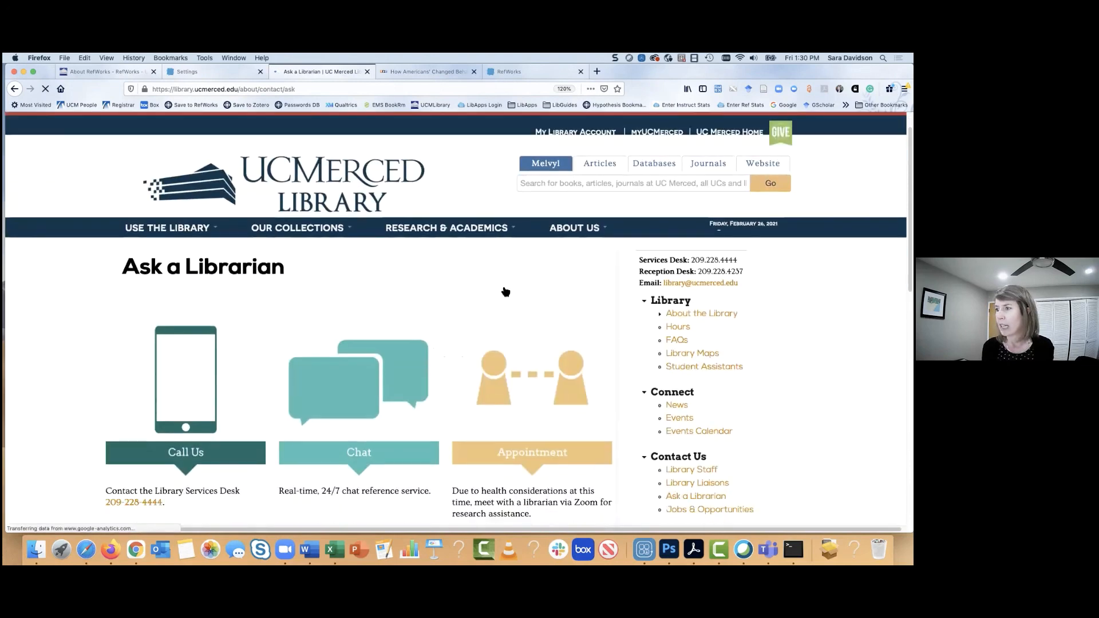
scroll(505, 292, "down", 3)
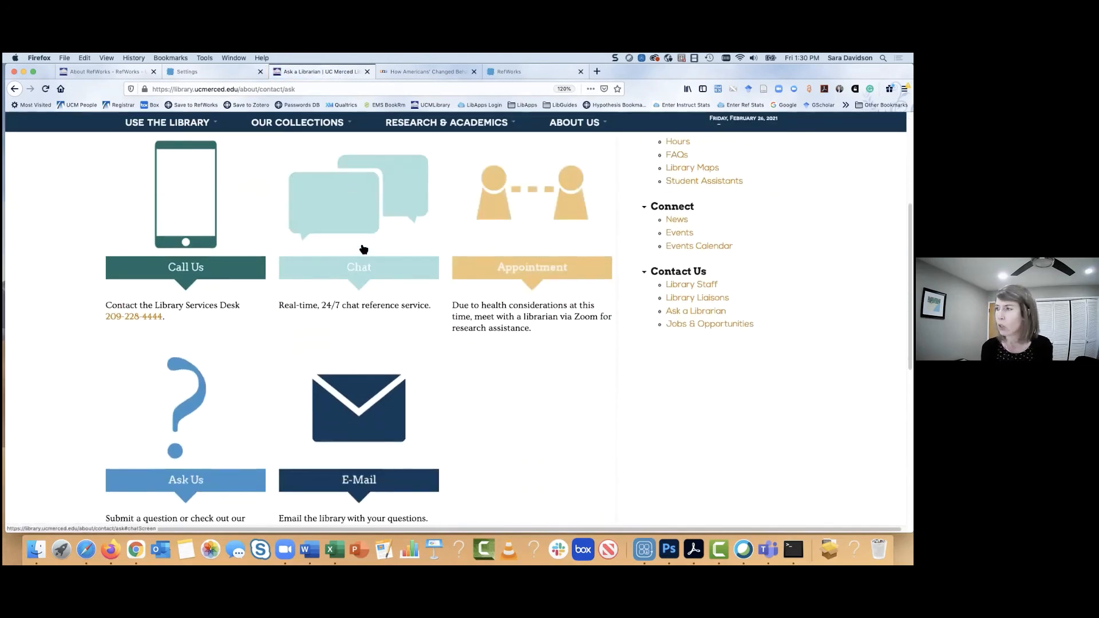
scroll(541, 232, "down", 1)
left_click(538, 225)
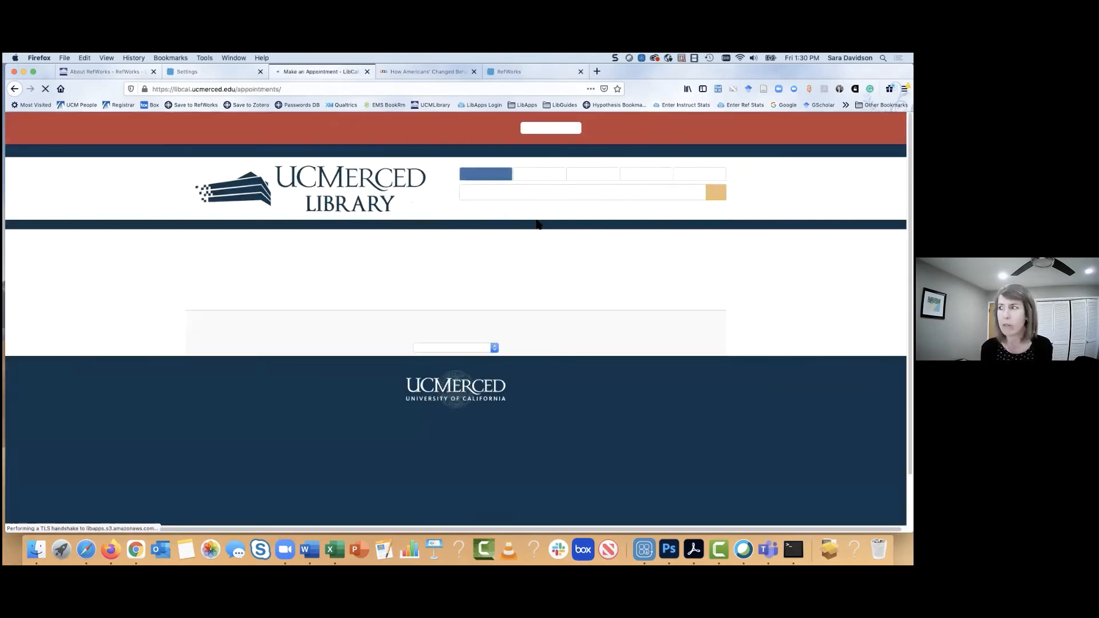
scroll(244, 317, "down", 5)
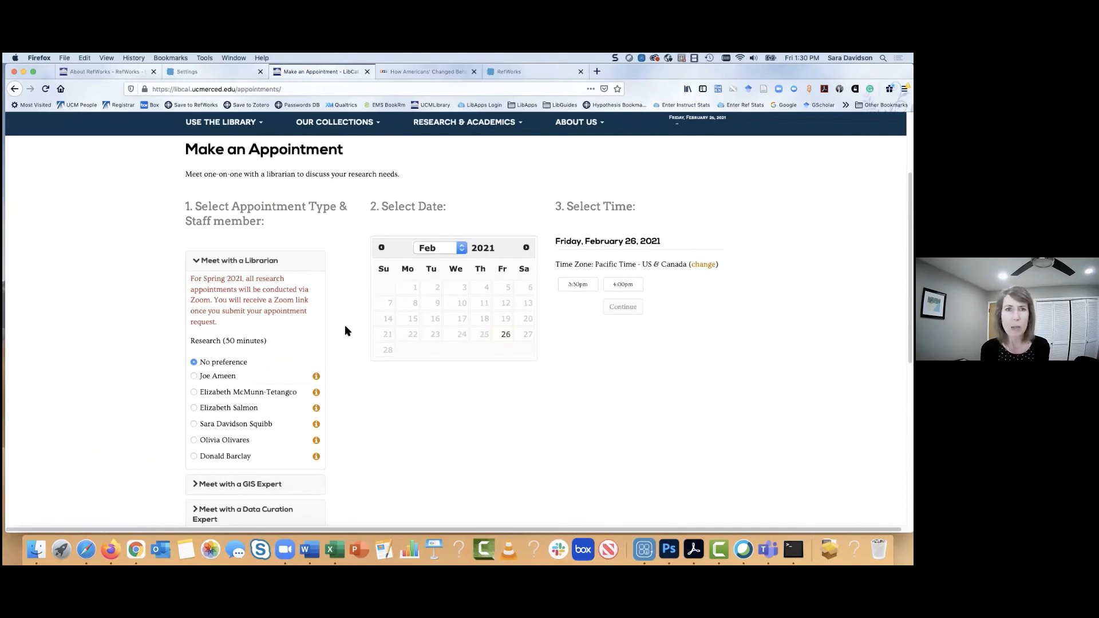
scroll(356, 325, "down", 3)
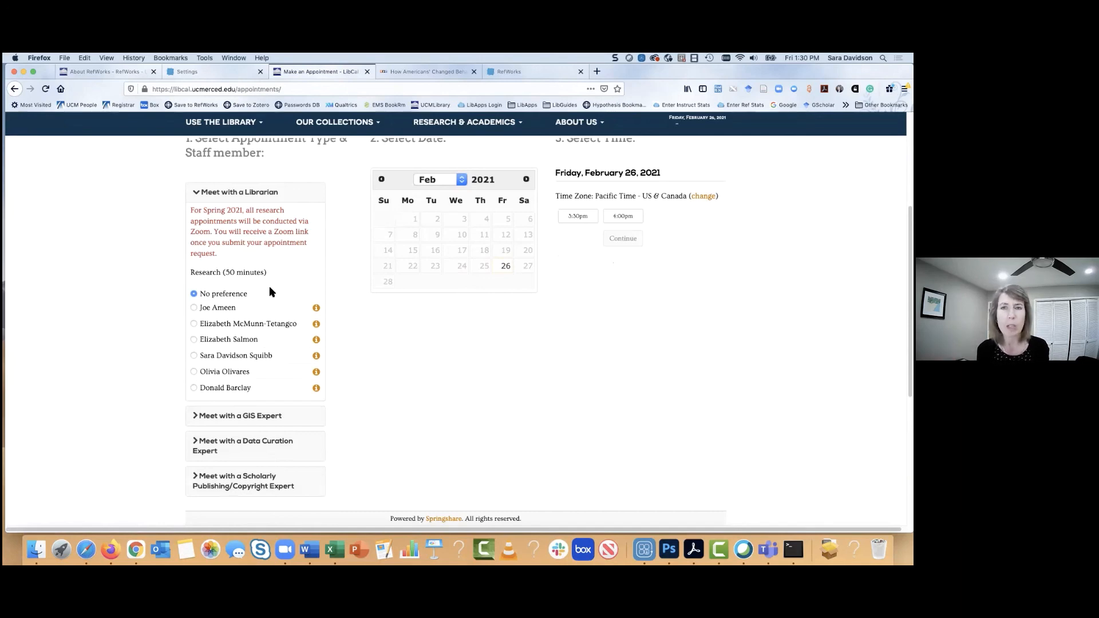
scroll(120, 269, "up", 8)
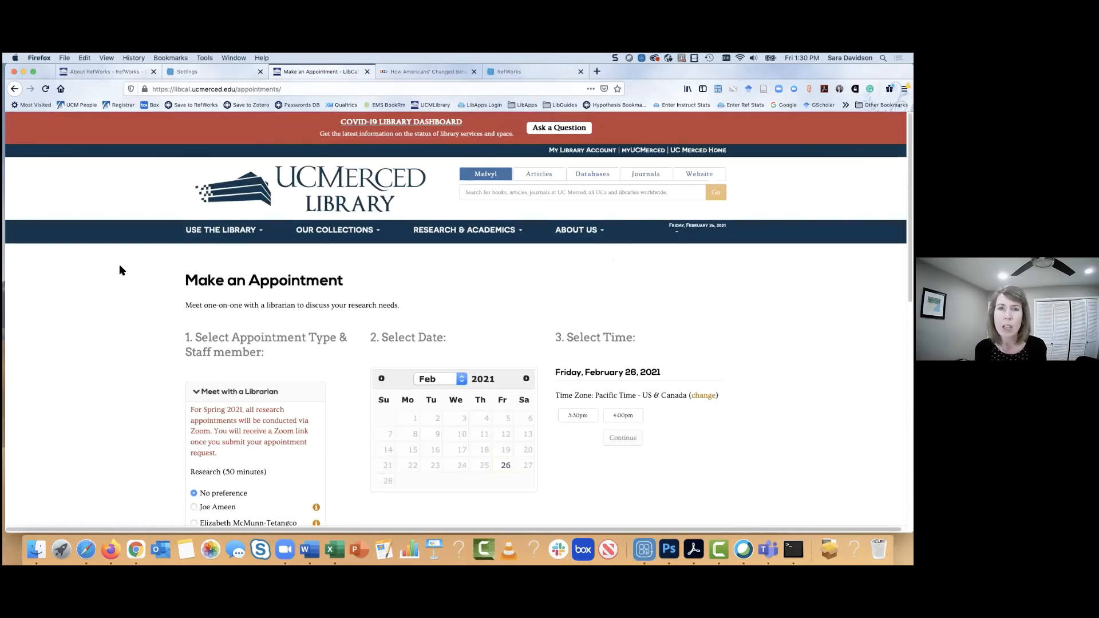